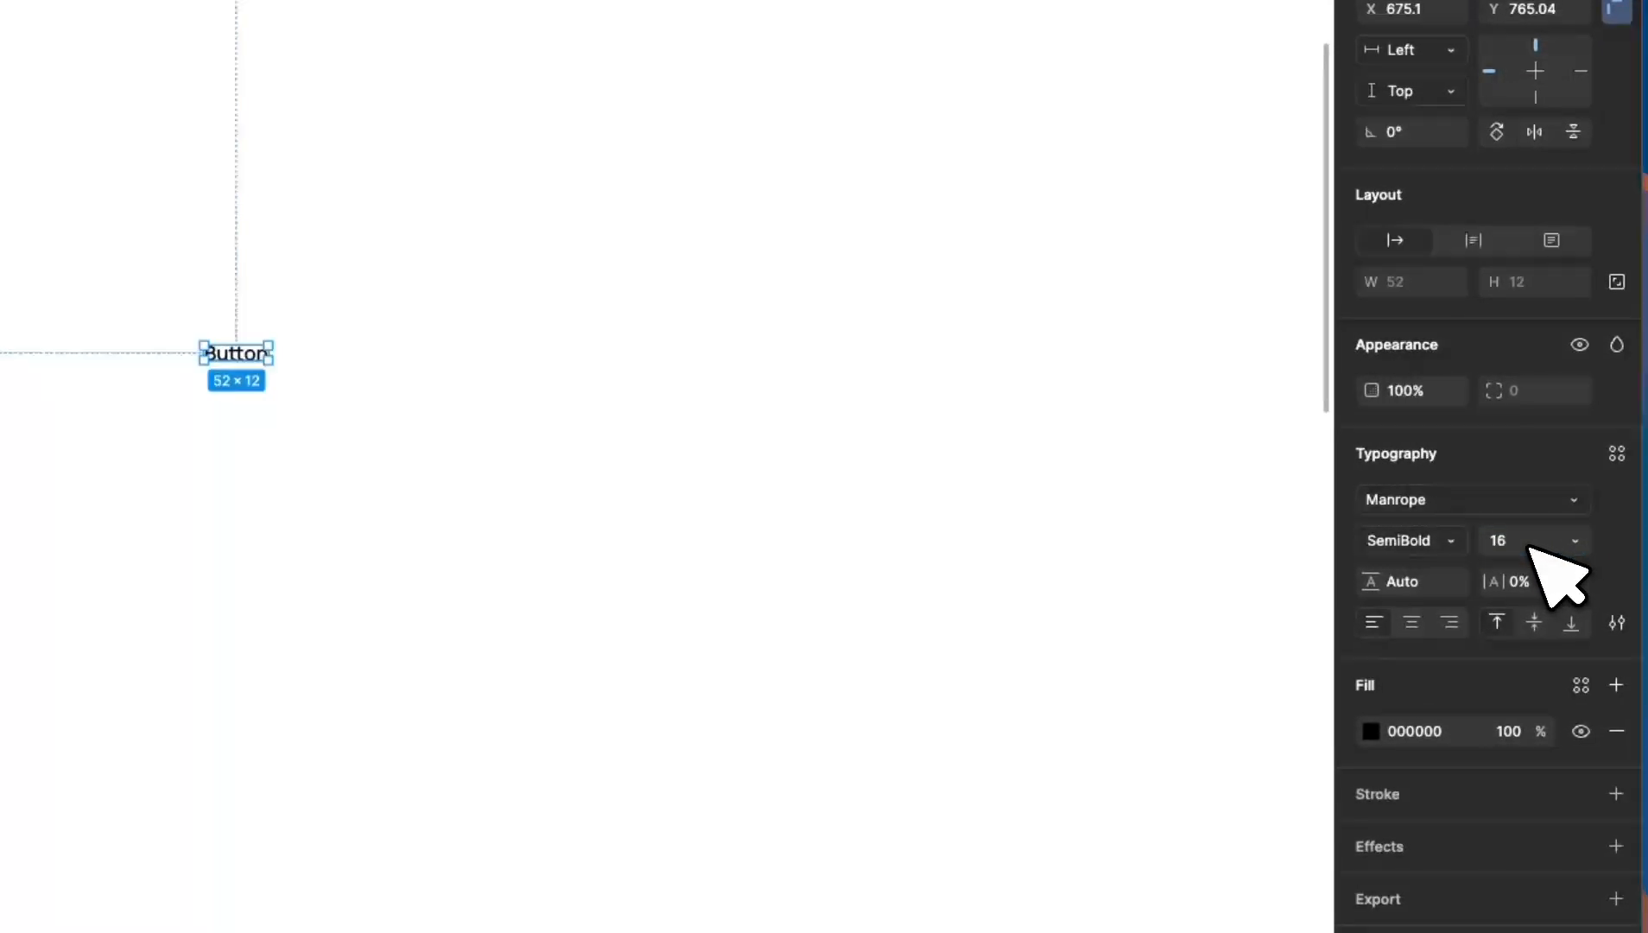
Step: Wrap the Button text in an auto layout frame and enlarge the frame to about 366 × 67
click(402, 501)
scroll(372, 492, down, 4)
scroll(302, 463, up, 3)
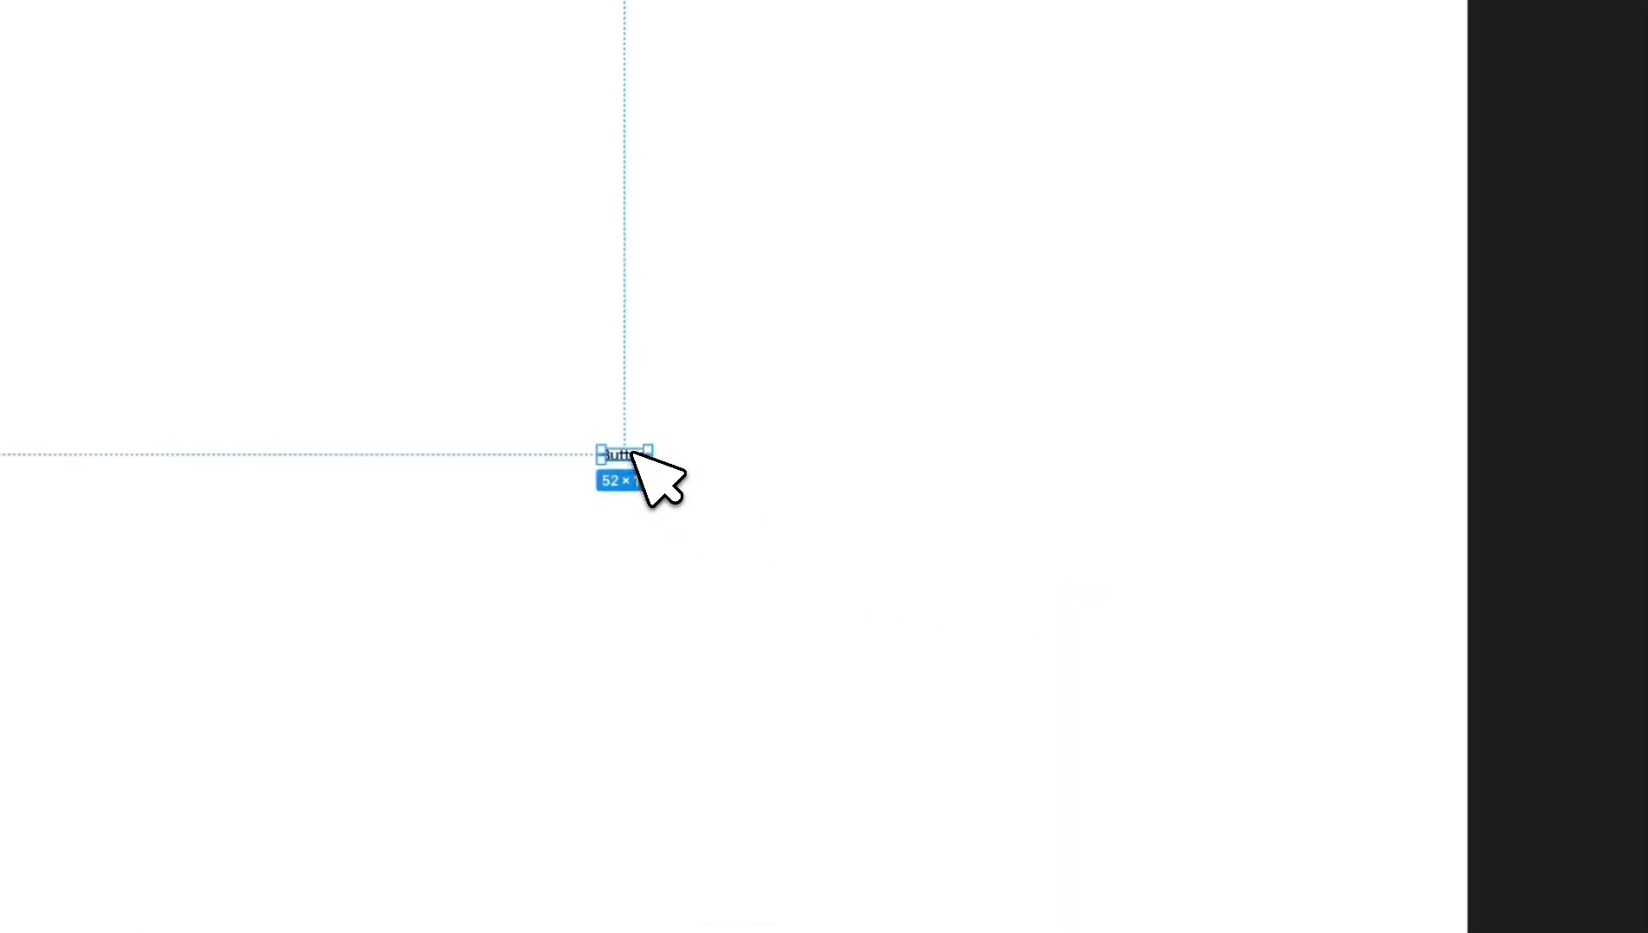
click(594, 394)
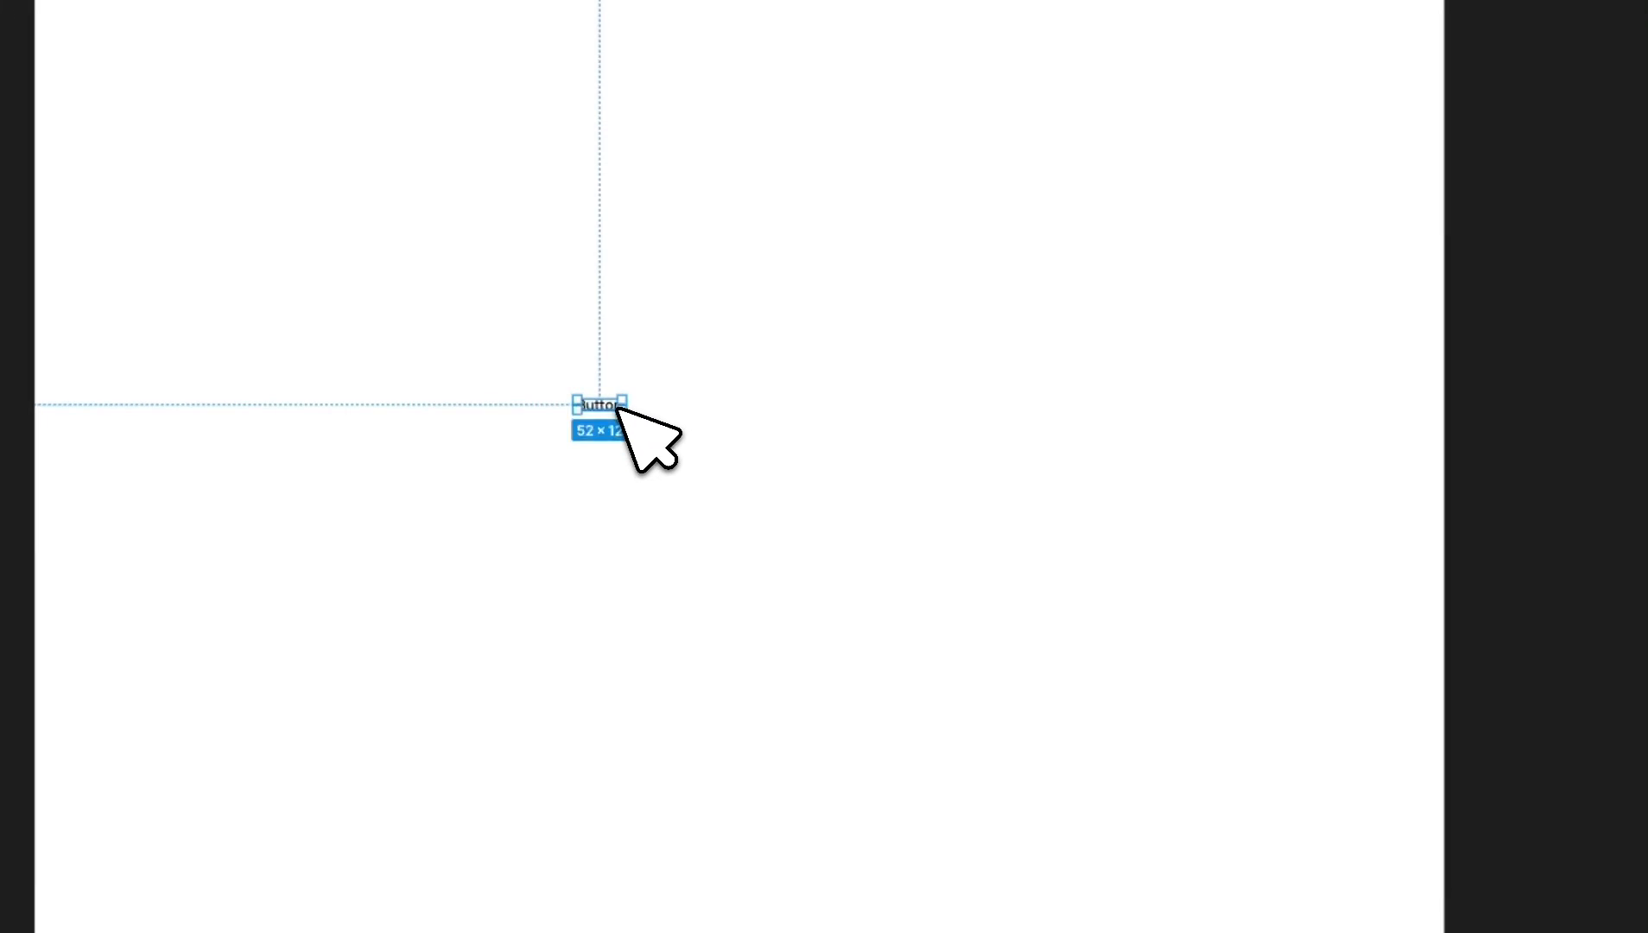
key(shift+a)
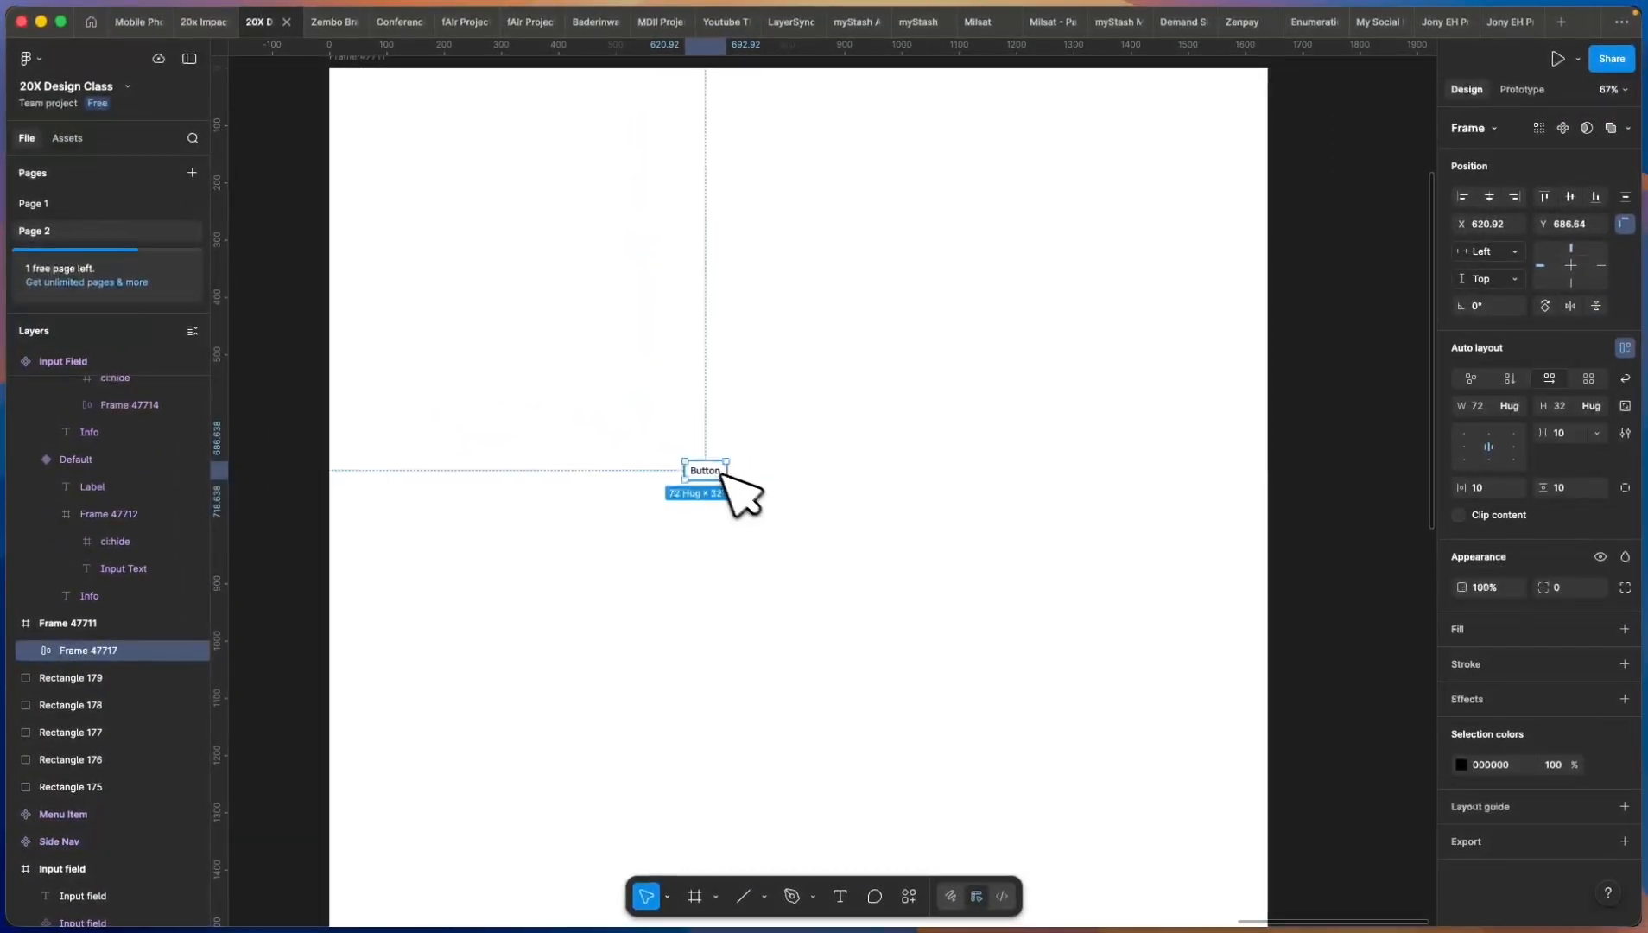
drag(730, 475, 887, 481)
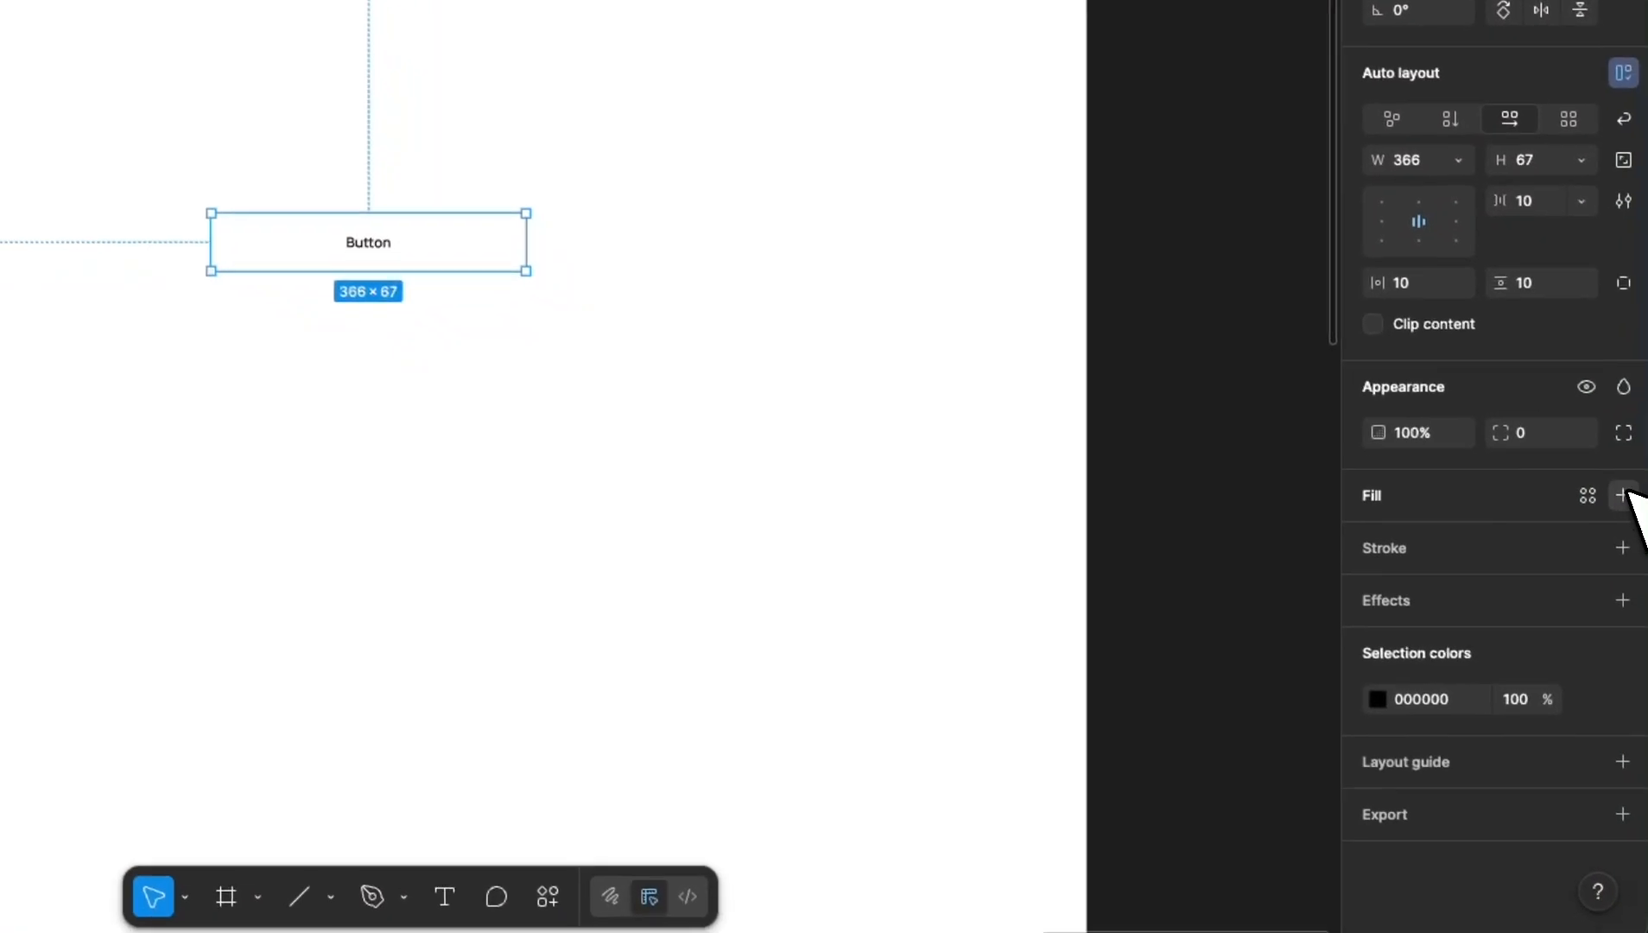
Step: Add a fill to the button frame and sample the dark 303437 swatch from the palette above the artboard
click(1623, 493)
click(1066, 663)
scroll(545, 398, down, 5)
scroll(475, 285, up, 6)
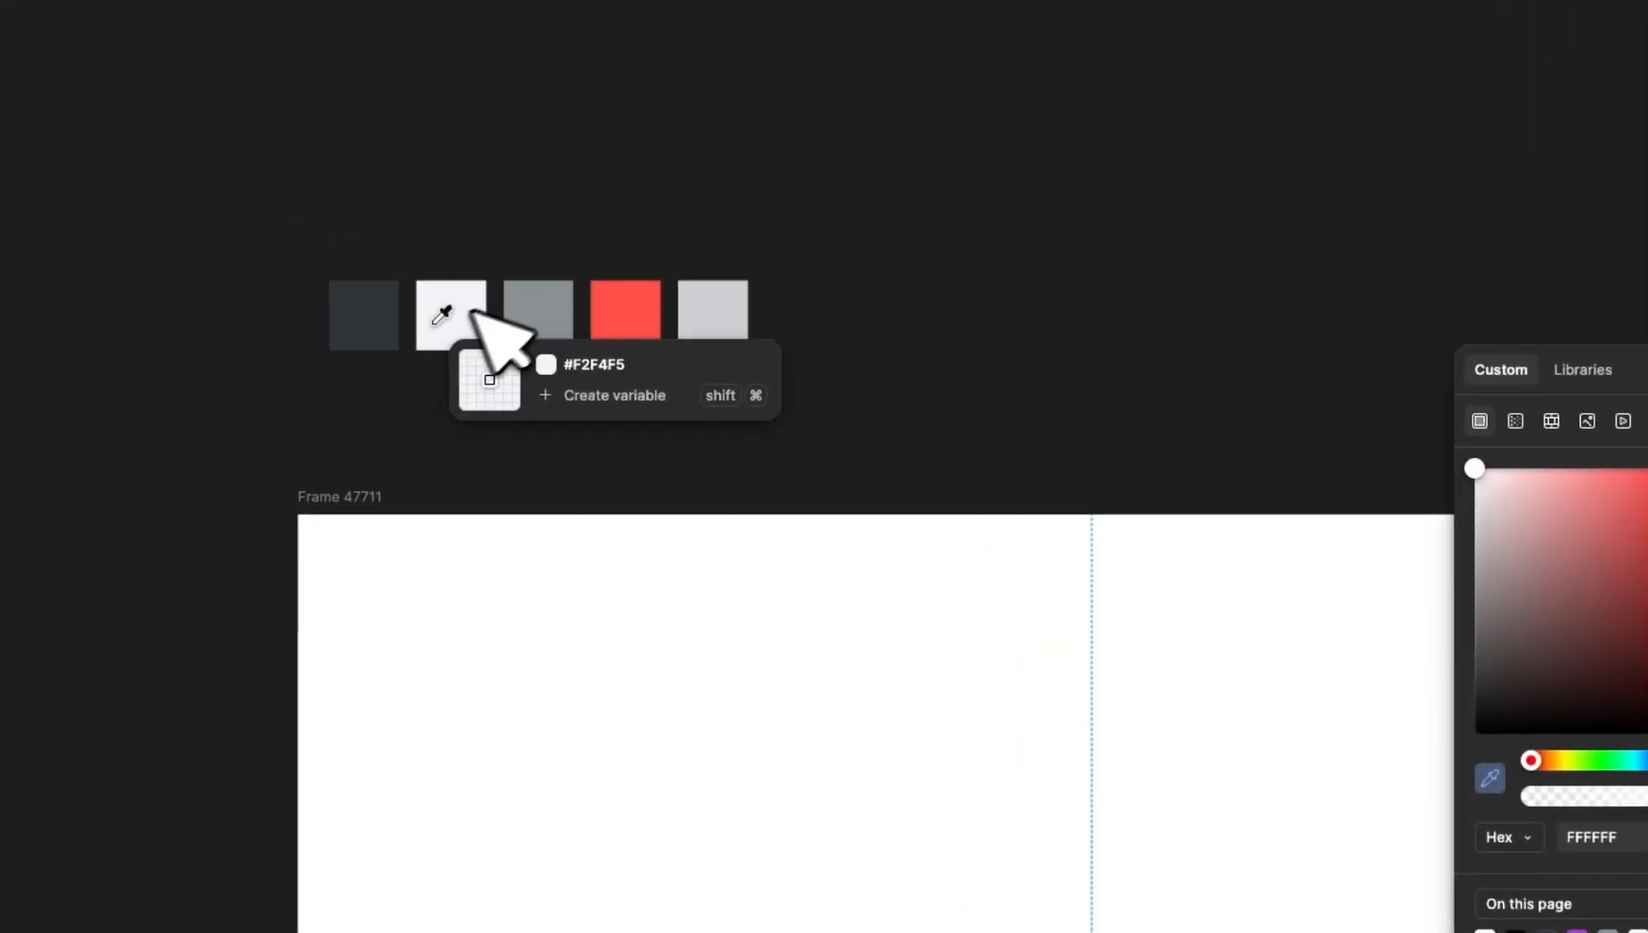
click(409, 339)
scroll(403, 355, down, 3)
scroll(403, 355, down, 4)
scroll(687, 633, up, 8)
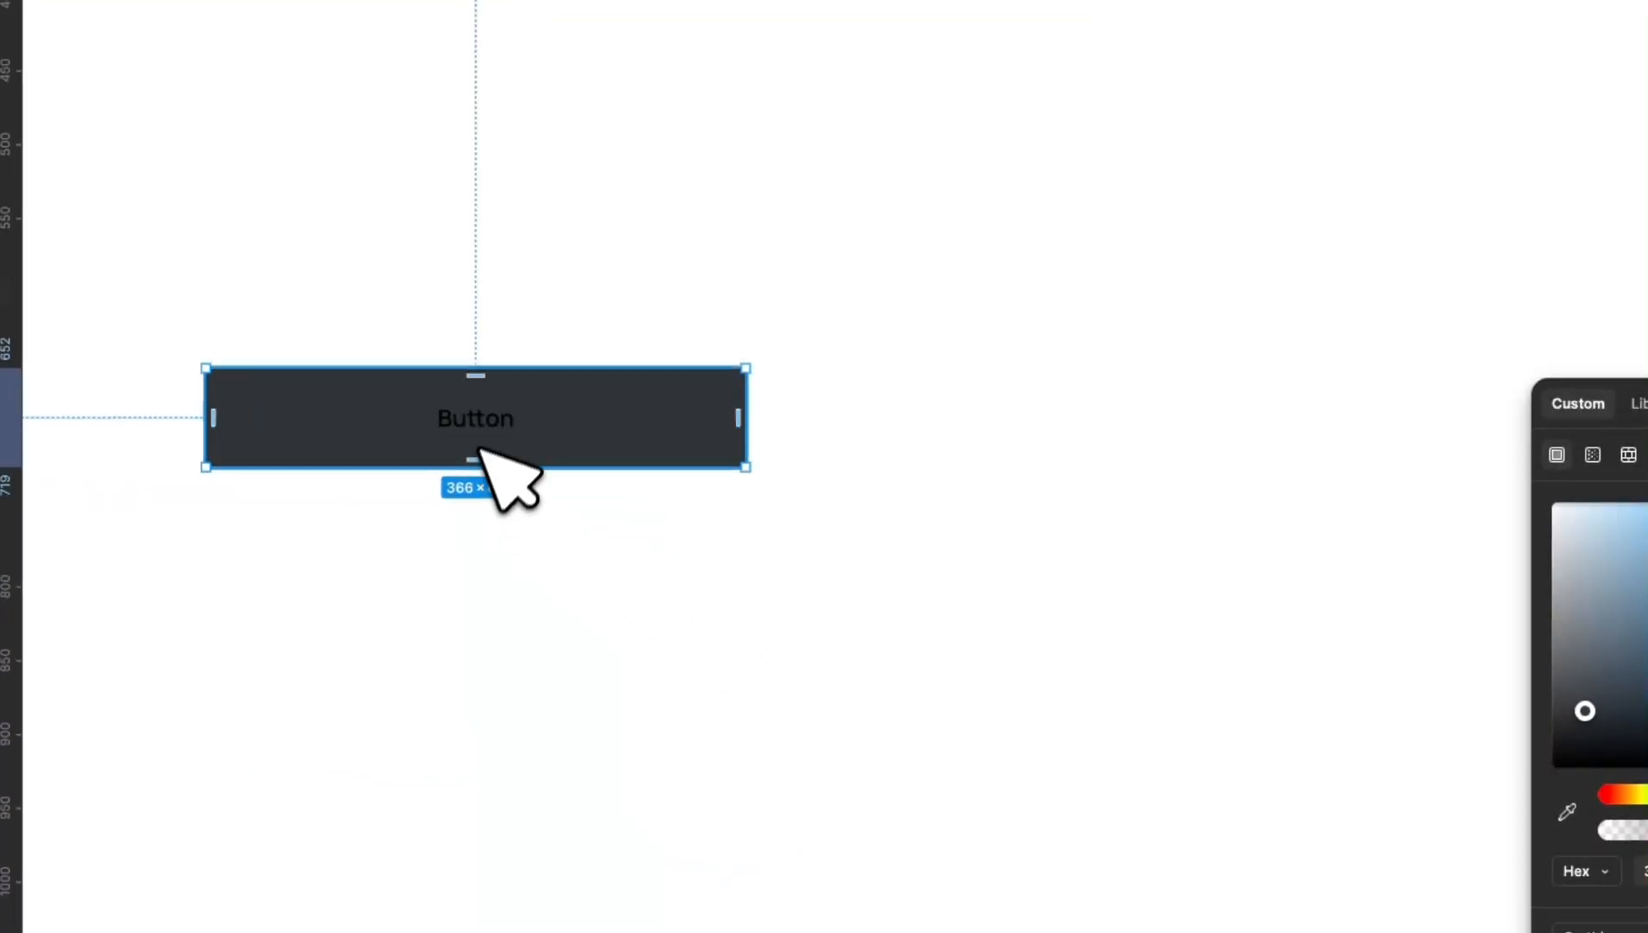
Step: Change the Button text's fill to white, FFFFFF
double_click(476, 426)
click(1612, 688)
drag(1358, 566, 1286, 518)
Step: Resize the button frame to a width of 342 and a height of 52
click(588, 432)
click(750, 436)
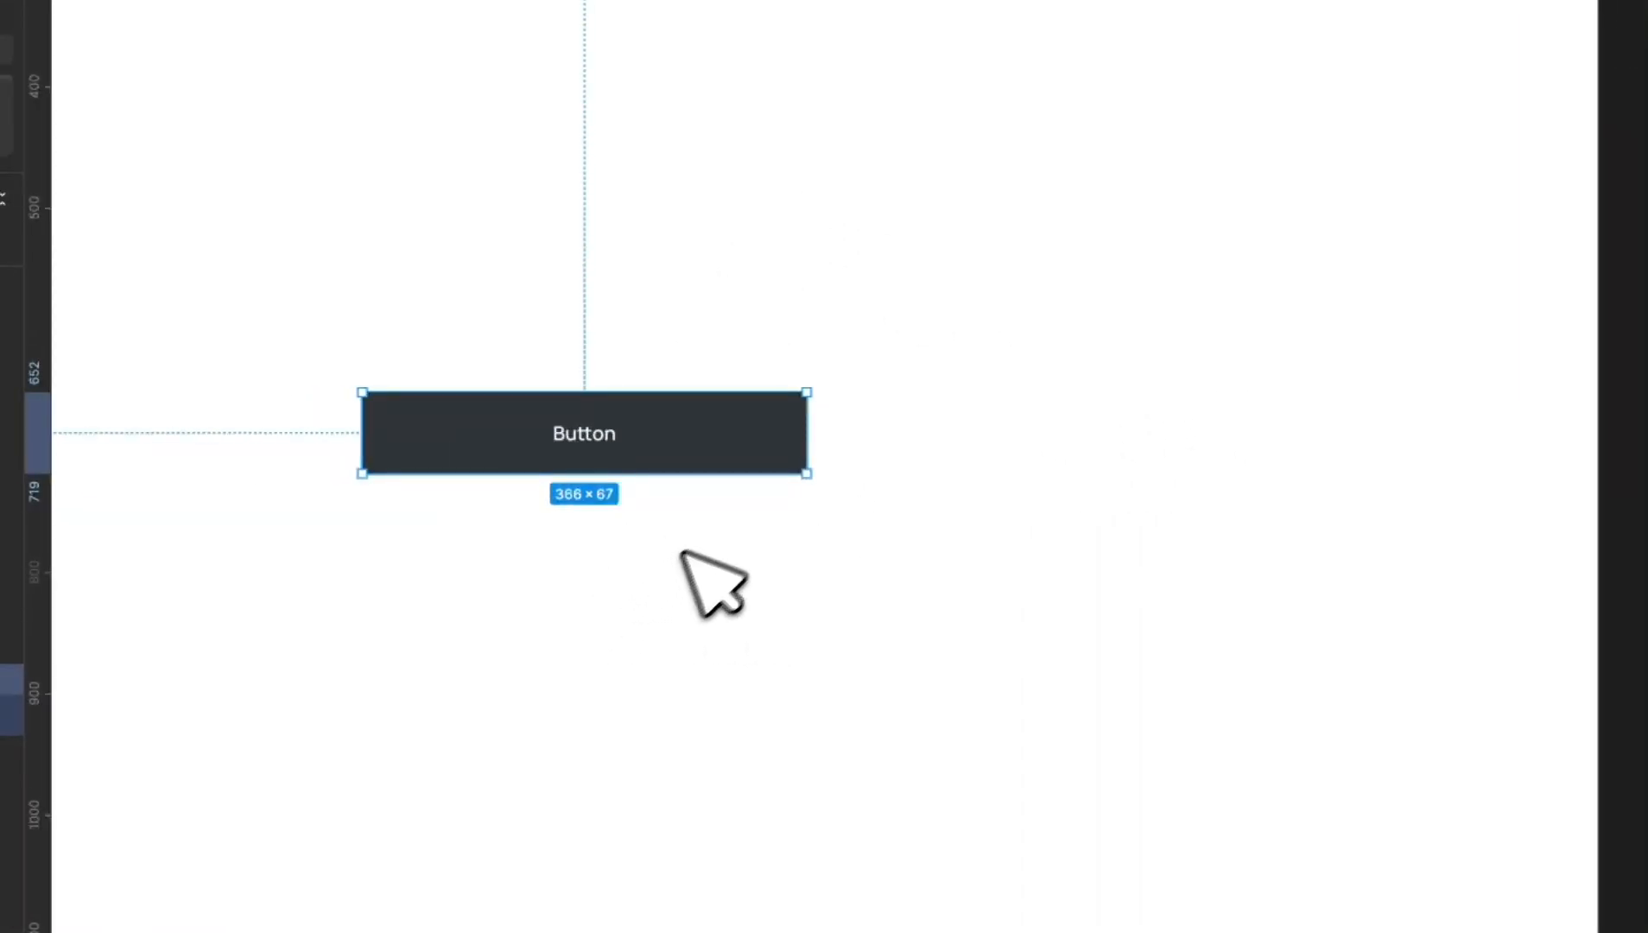
click(1414, 385)
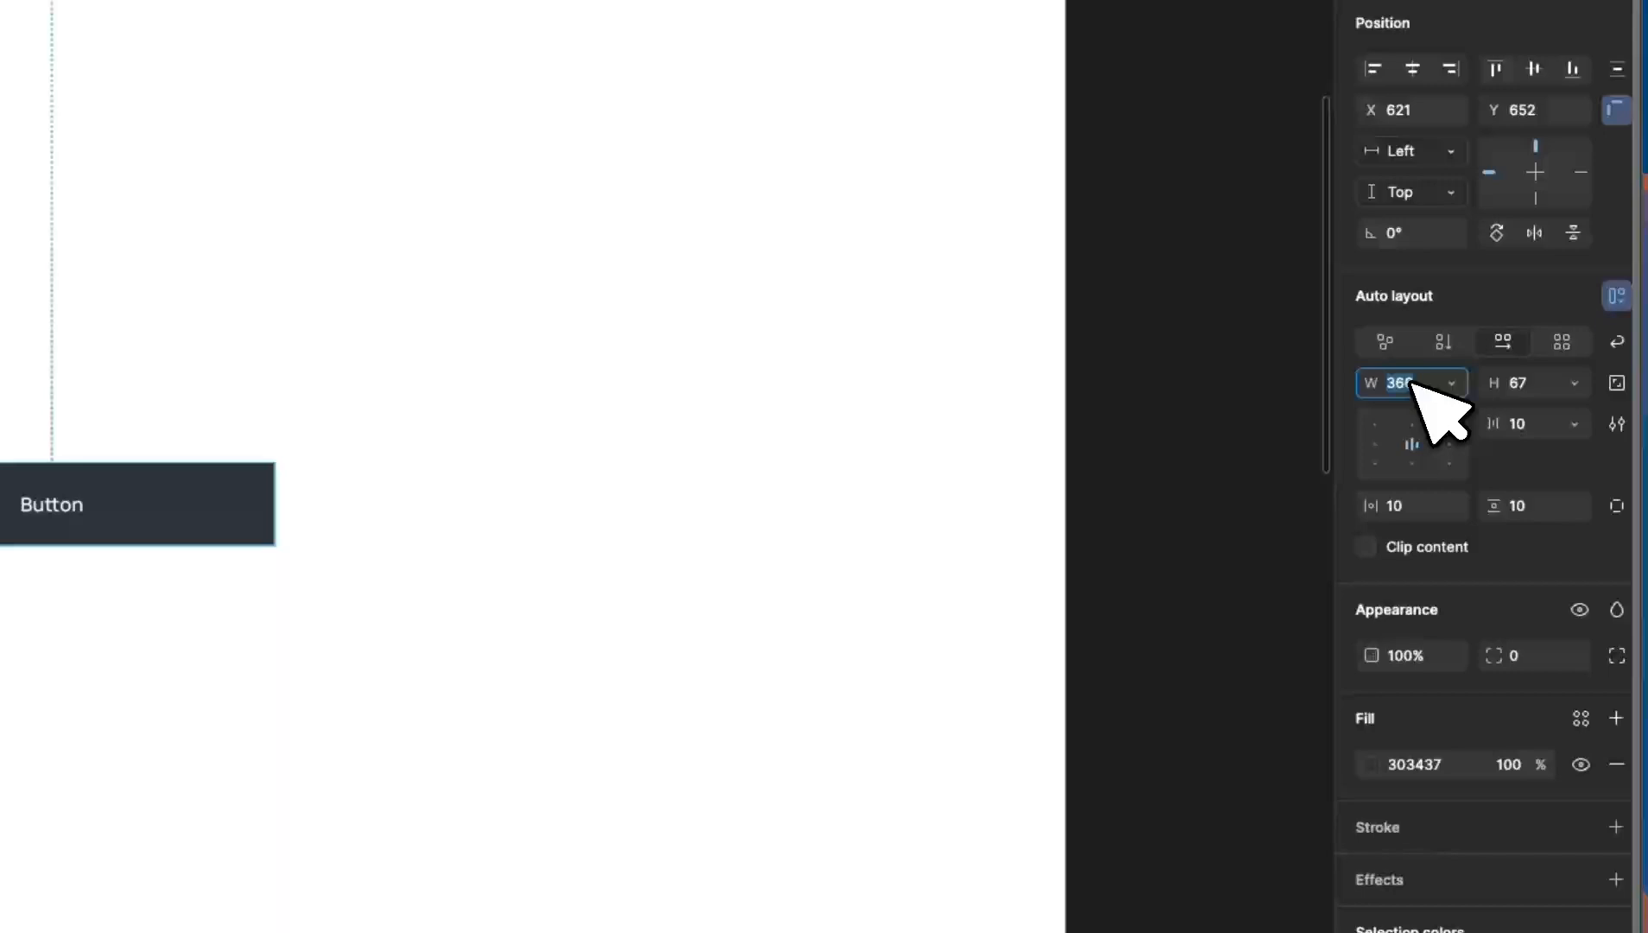
text(343)
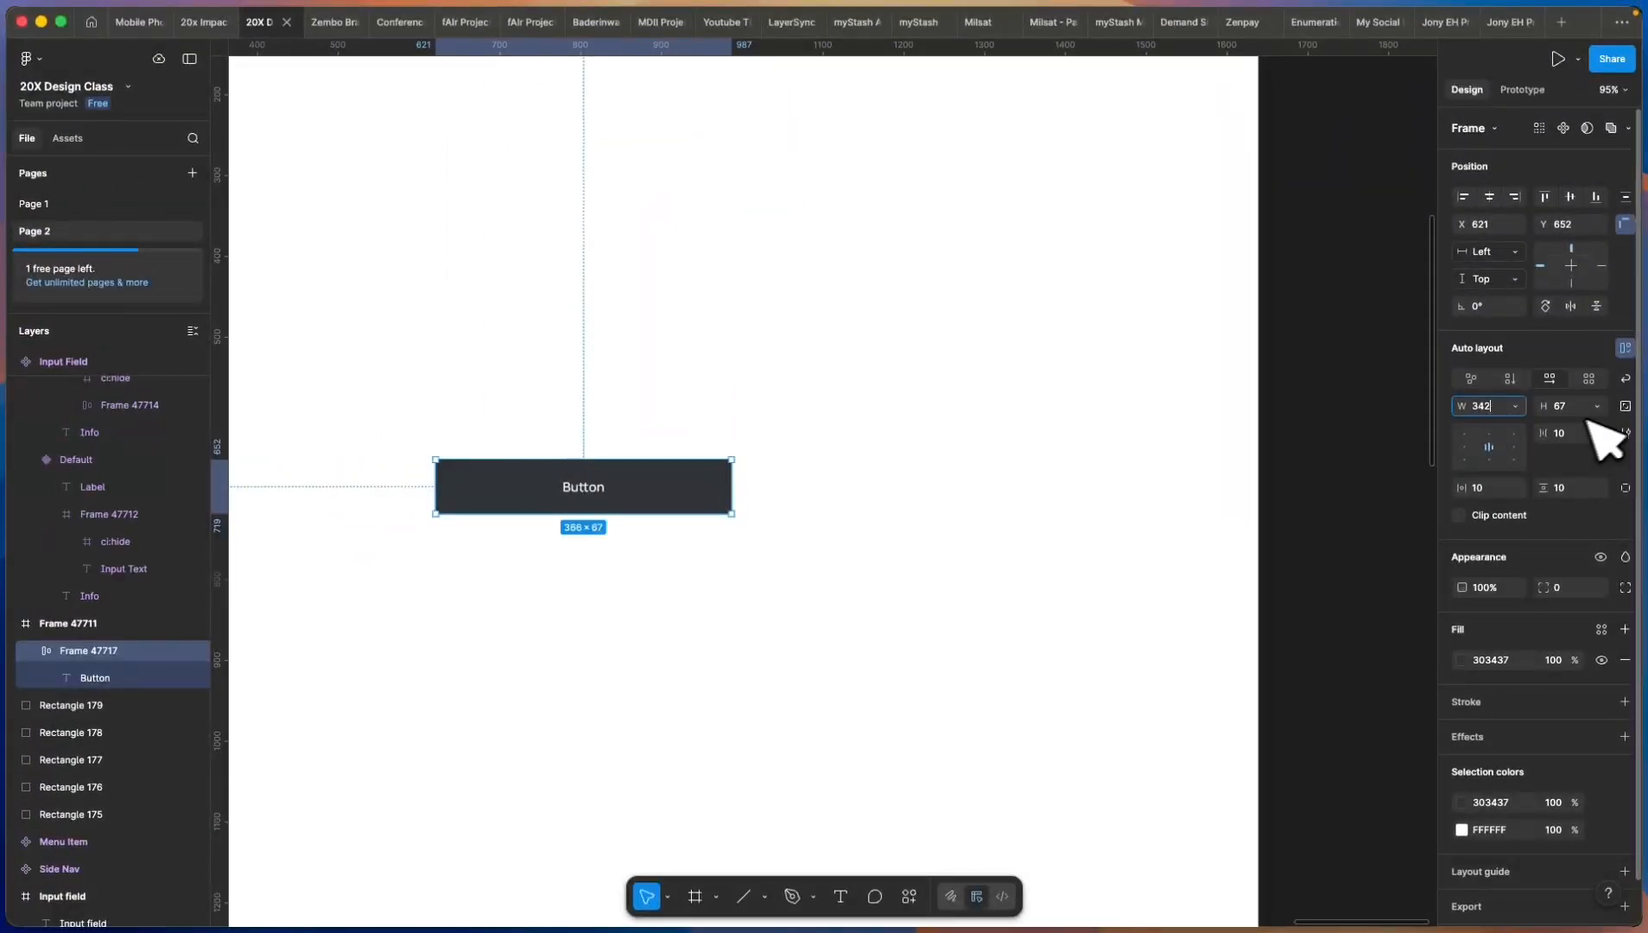
click(1573, 405)
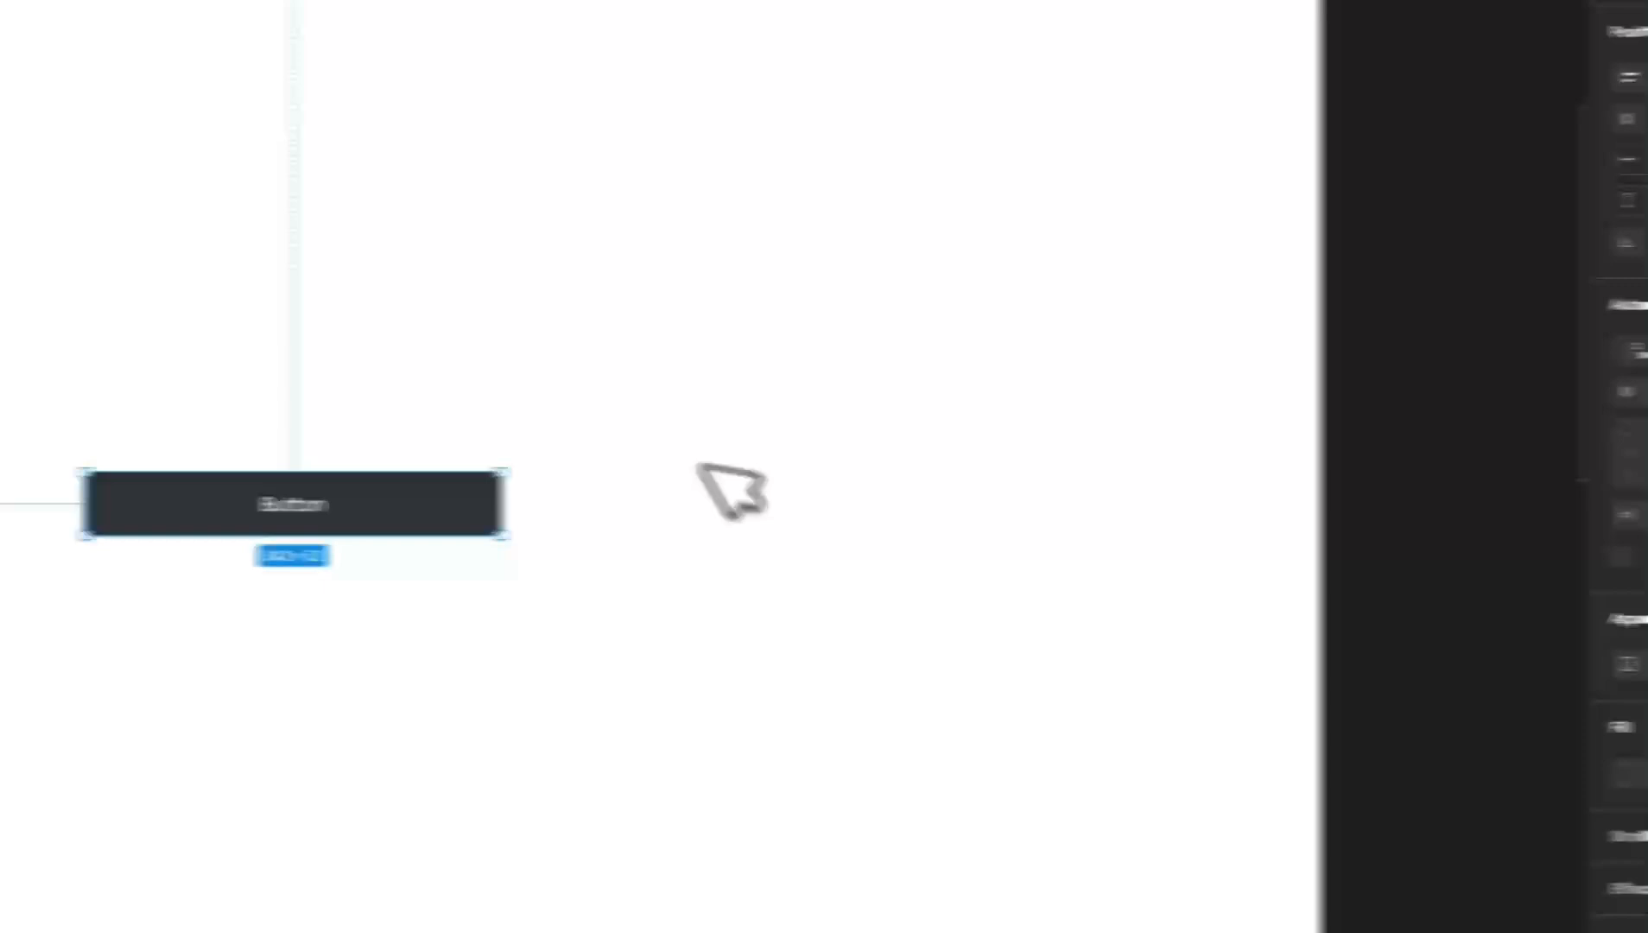
click(415, 459)
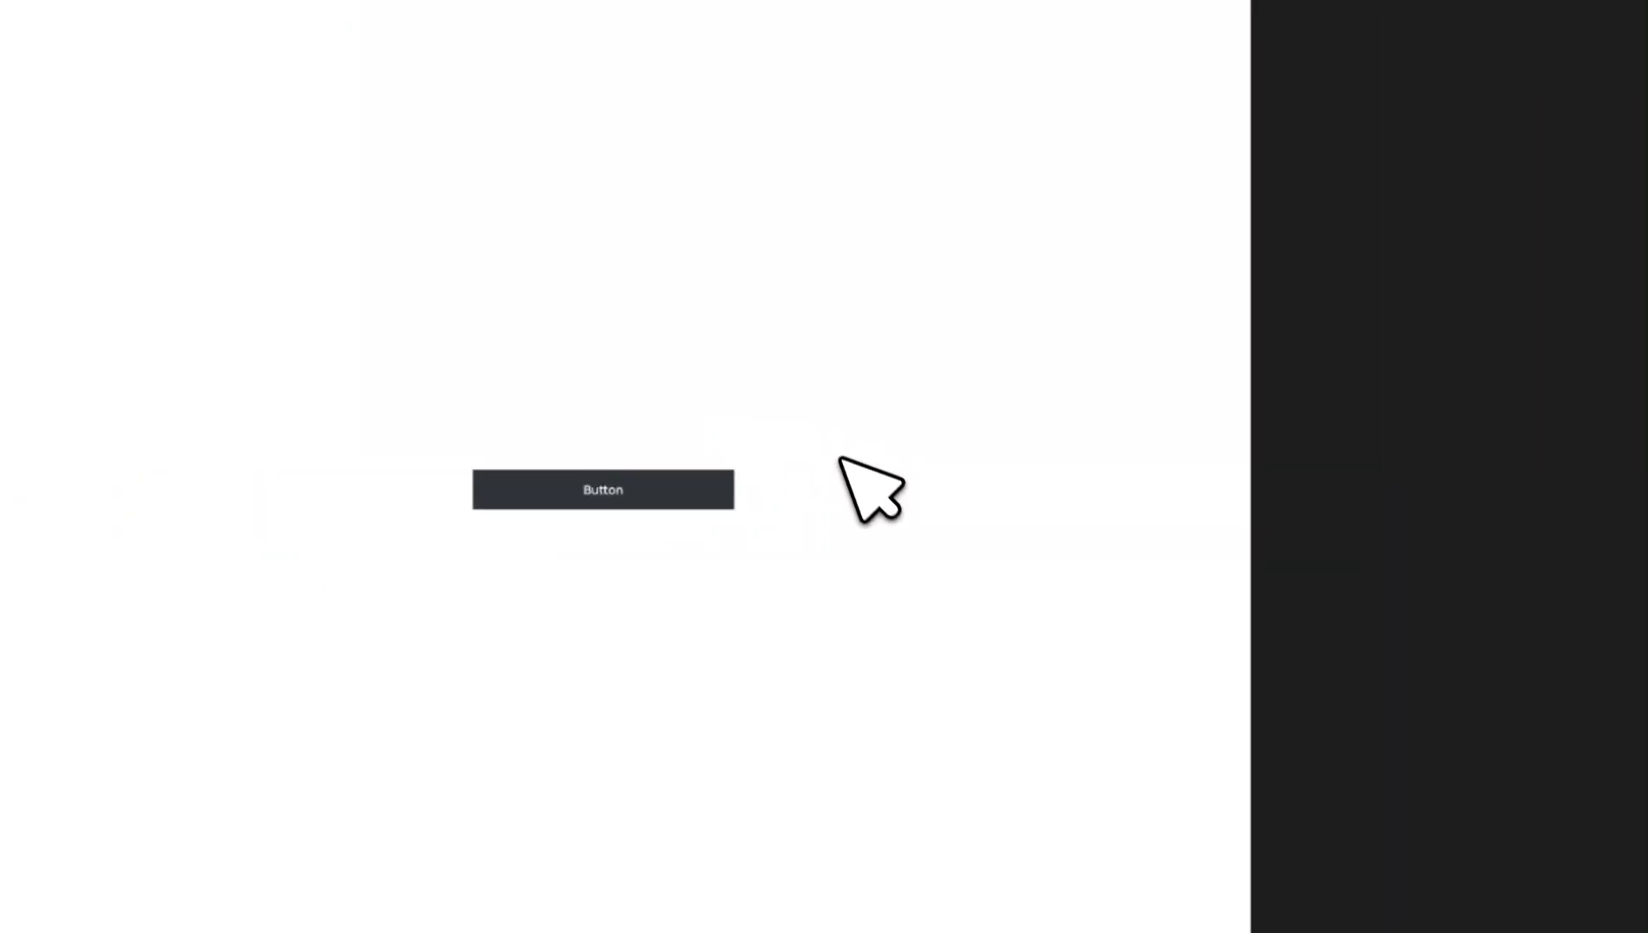
Step: Give the button frame a corner radius of 20 and move it to about X 397, Y 404
drag(79, 507, 0, 489)
drag(548, 472, 437, 398)
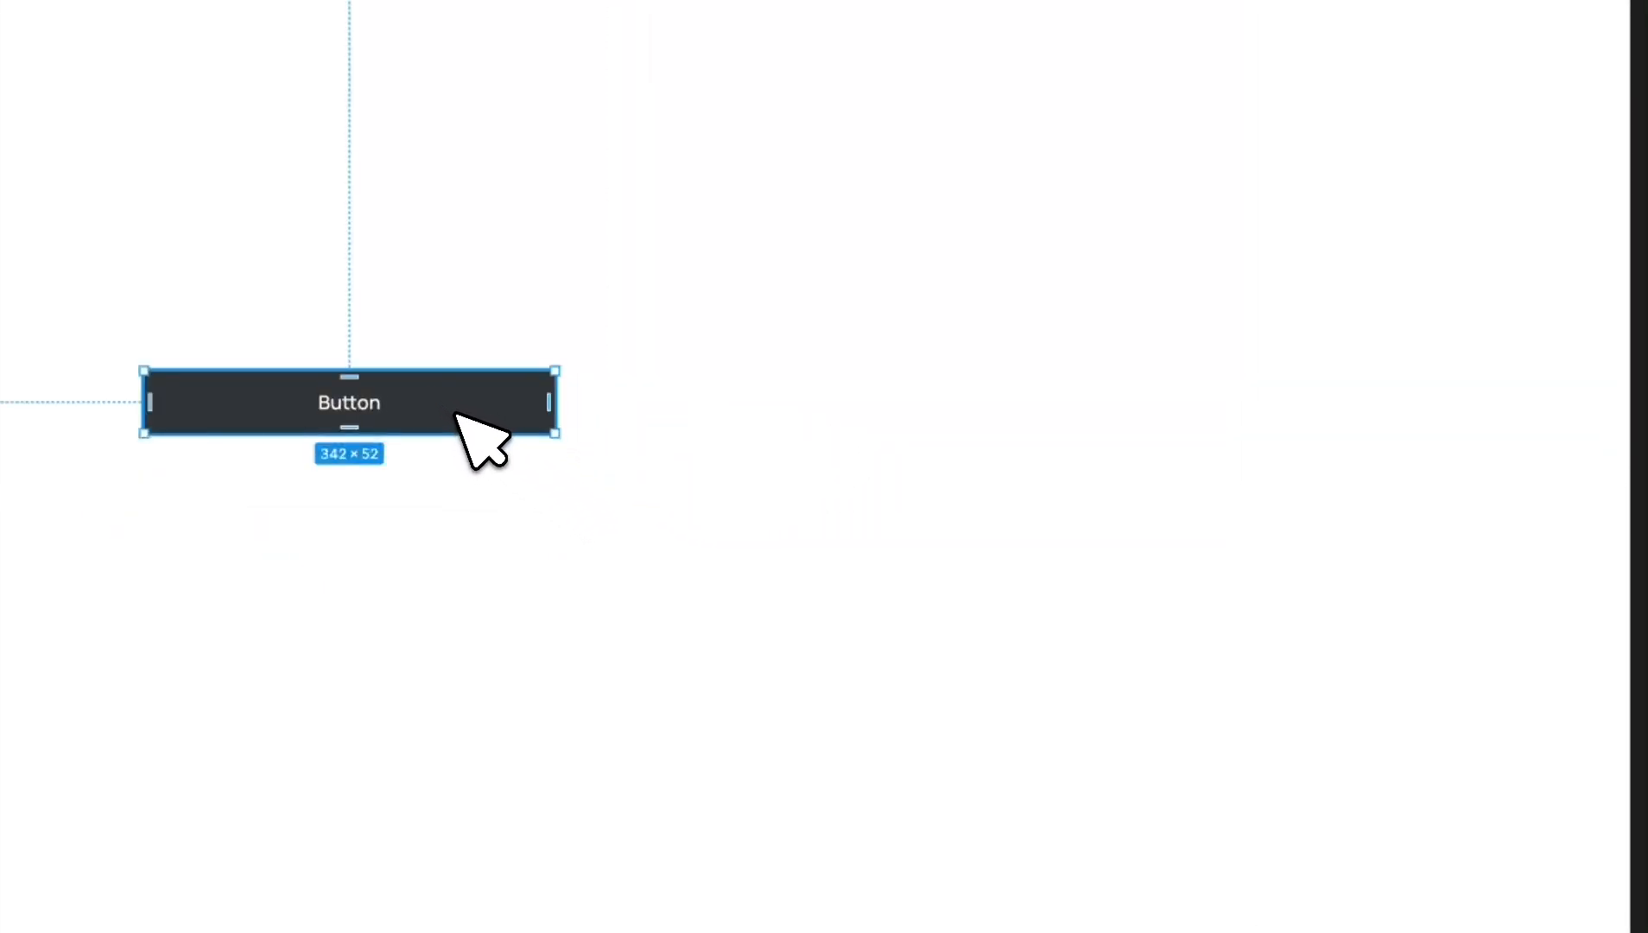
click(1535, 604)
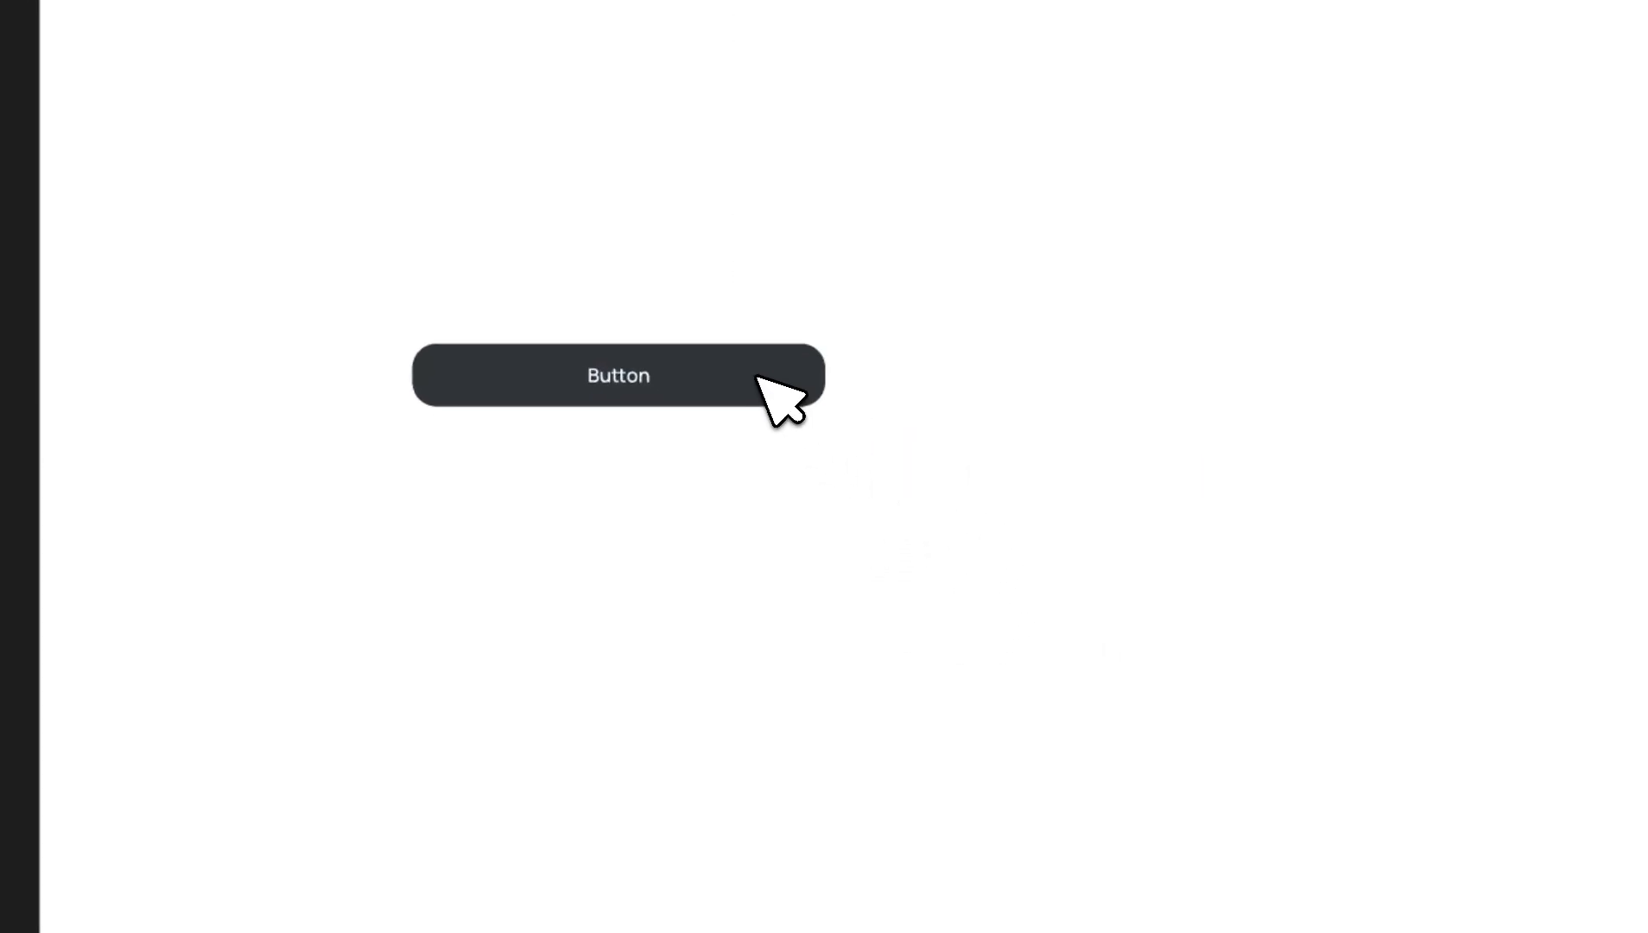
drag(759, 378, 865, 259)
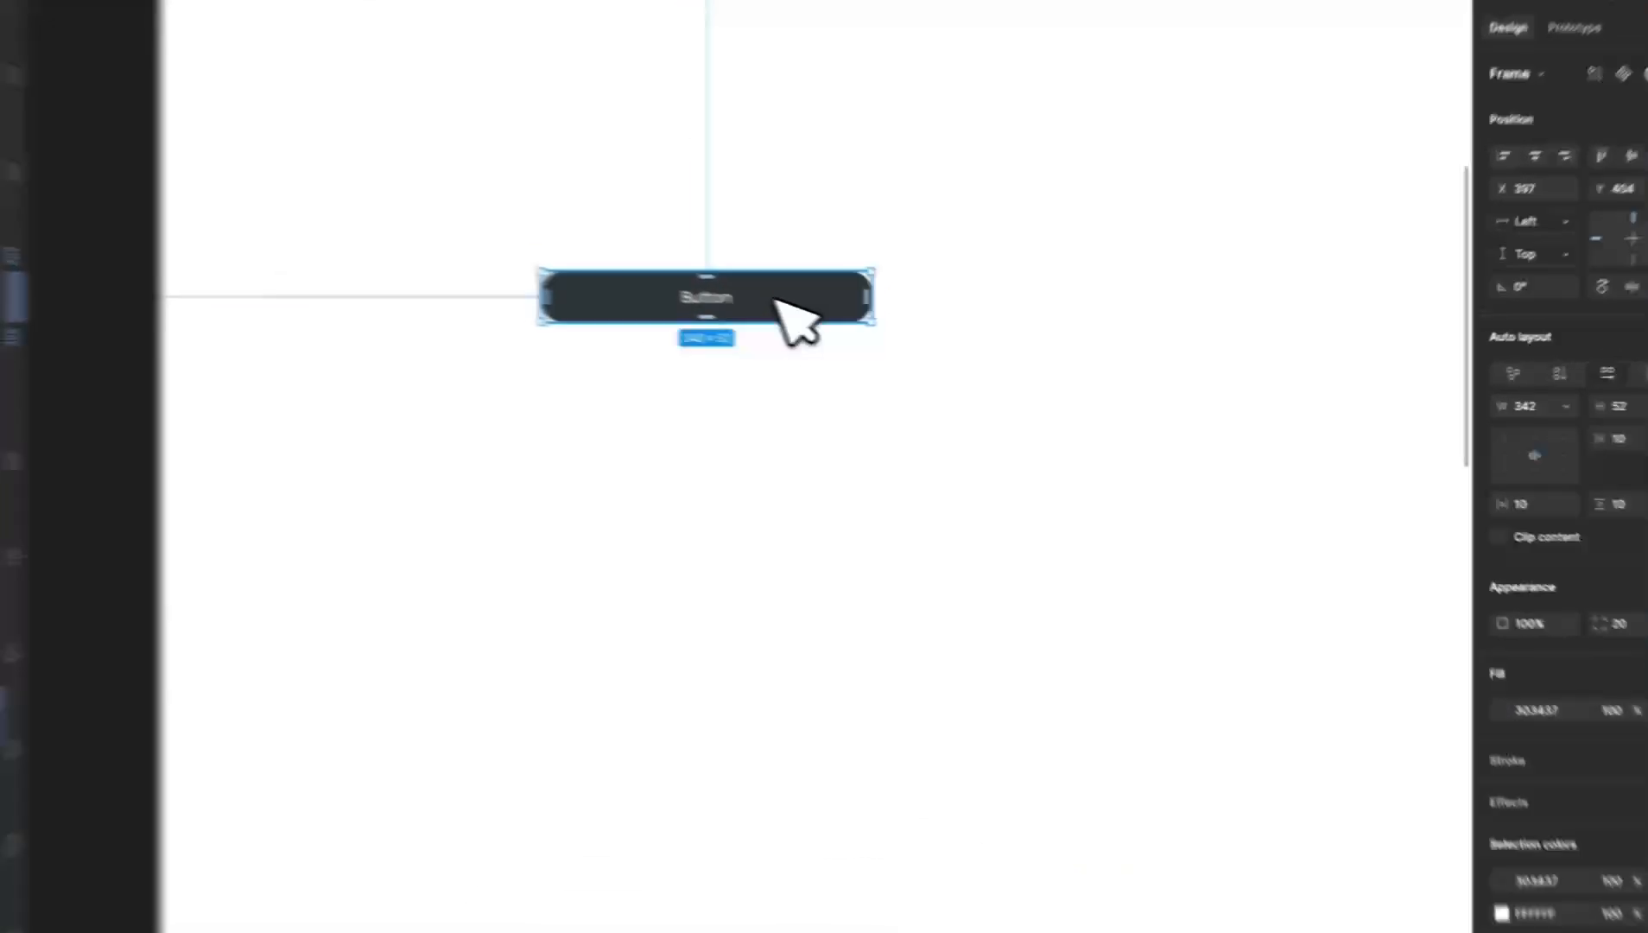
Step: Duplicate the button directly below the original and change the copy's fill to grey 4E4F50
drag(853, 322, 854, 382)
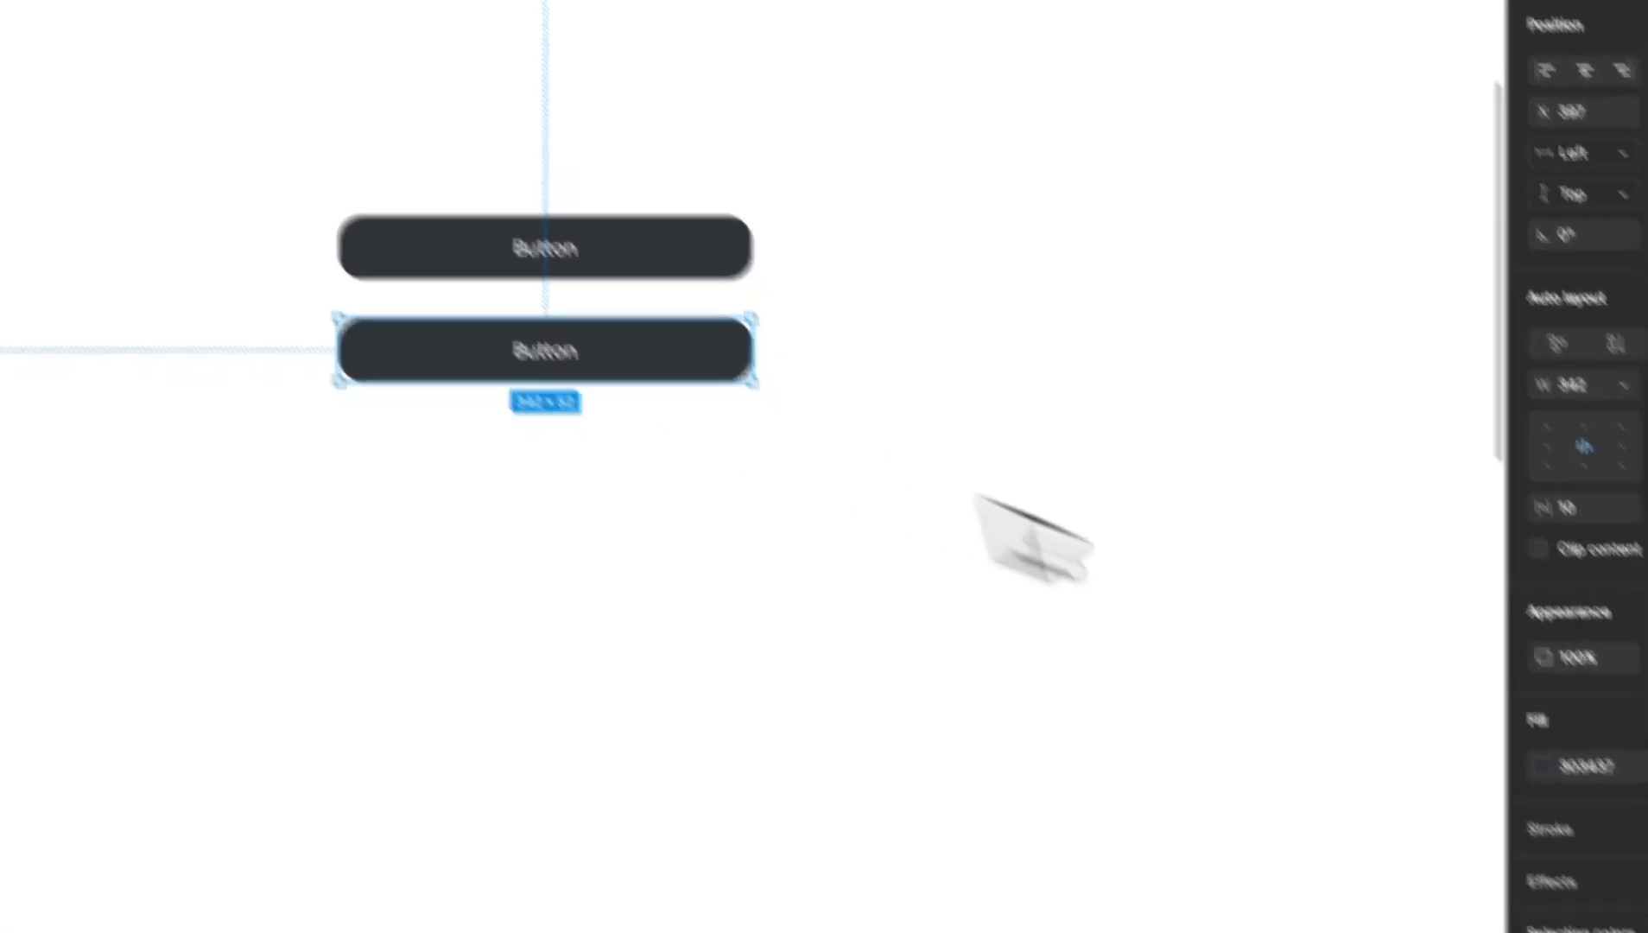
click(1564, 788)
drag(1085, 614, 1050, 583)
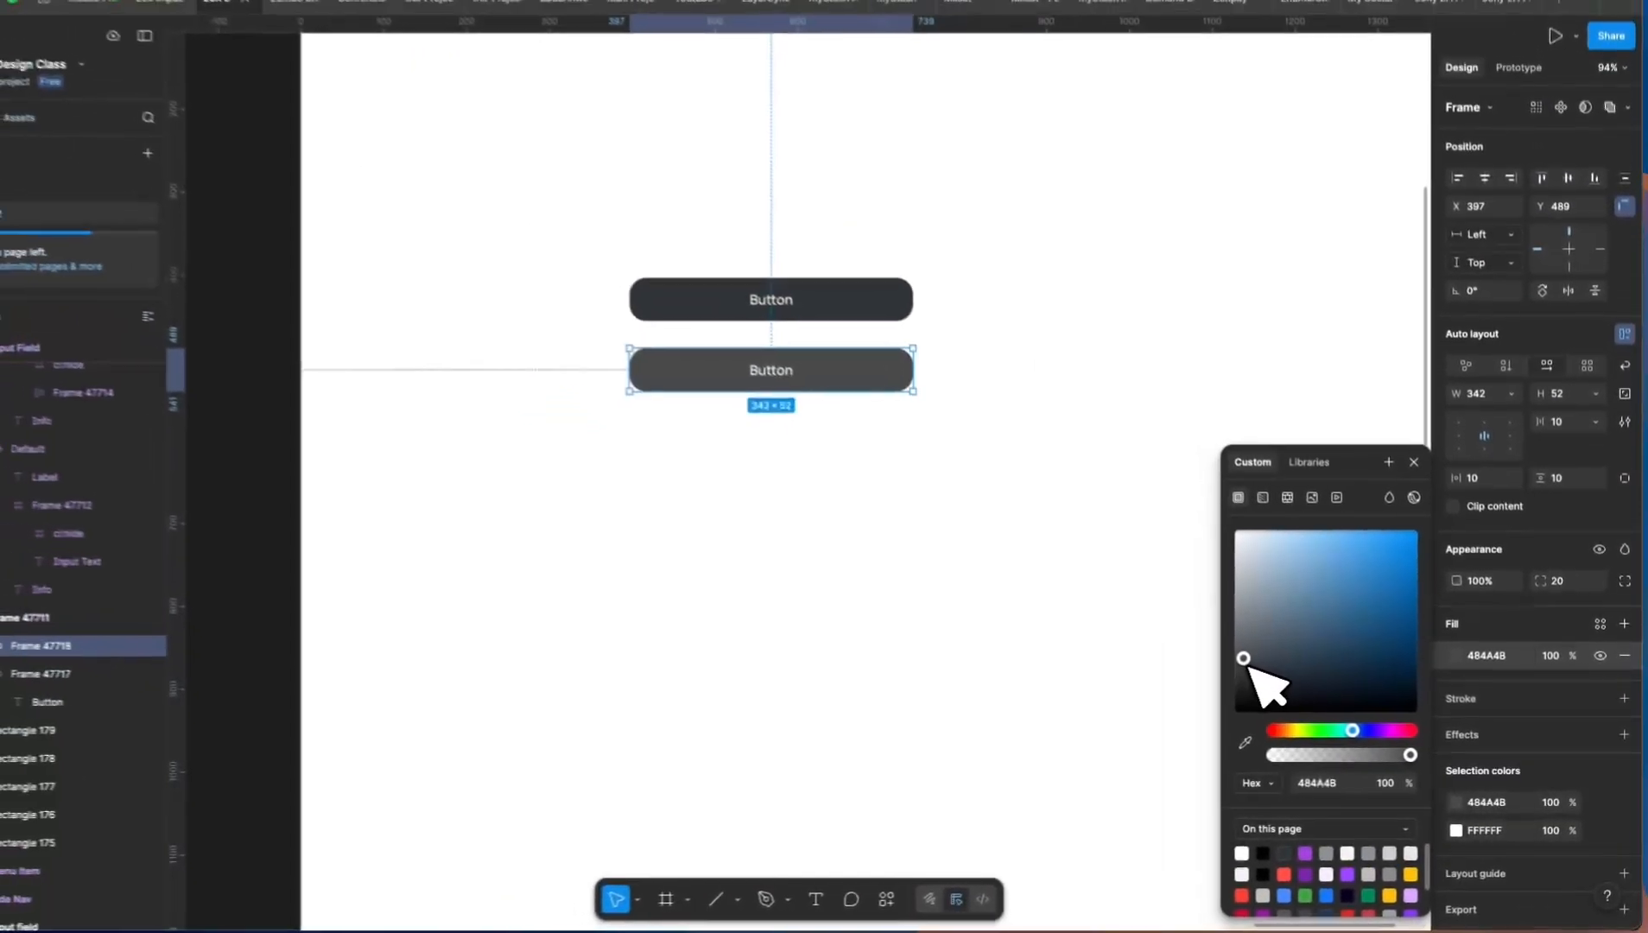
drag(1248, 660, 1251, 662)
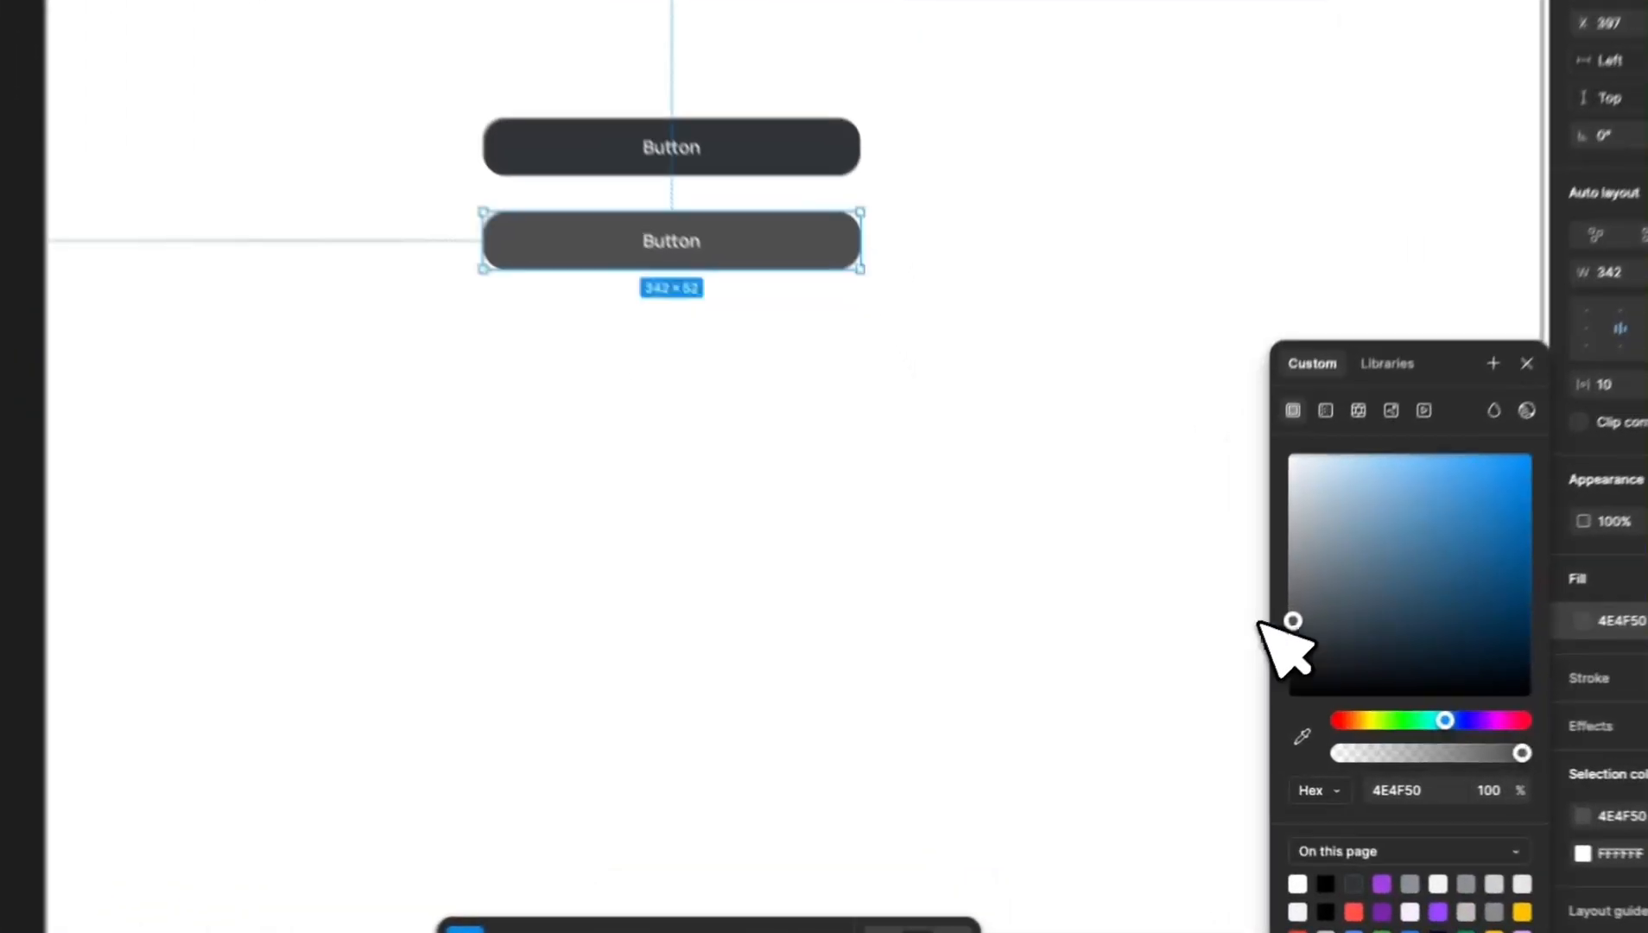
click(1207, 664)
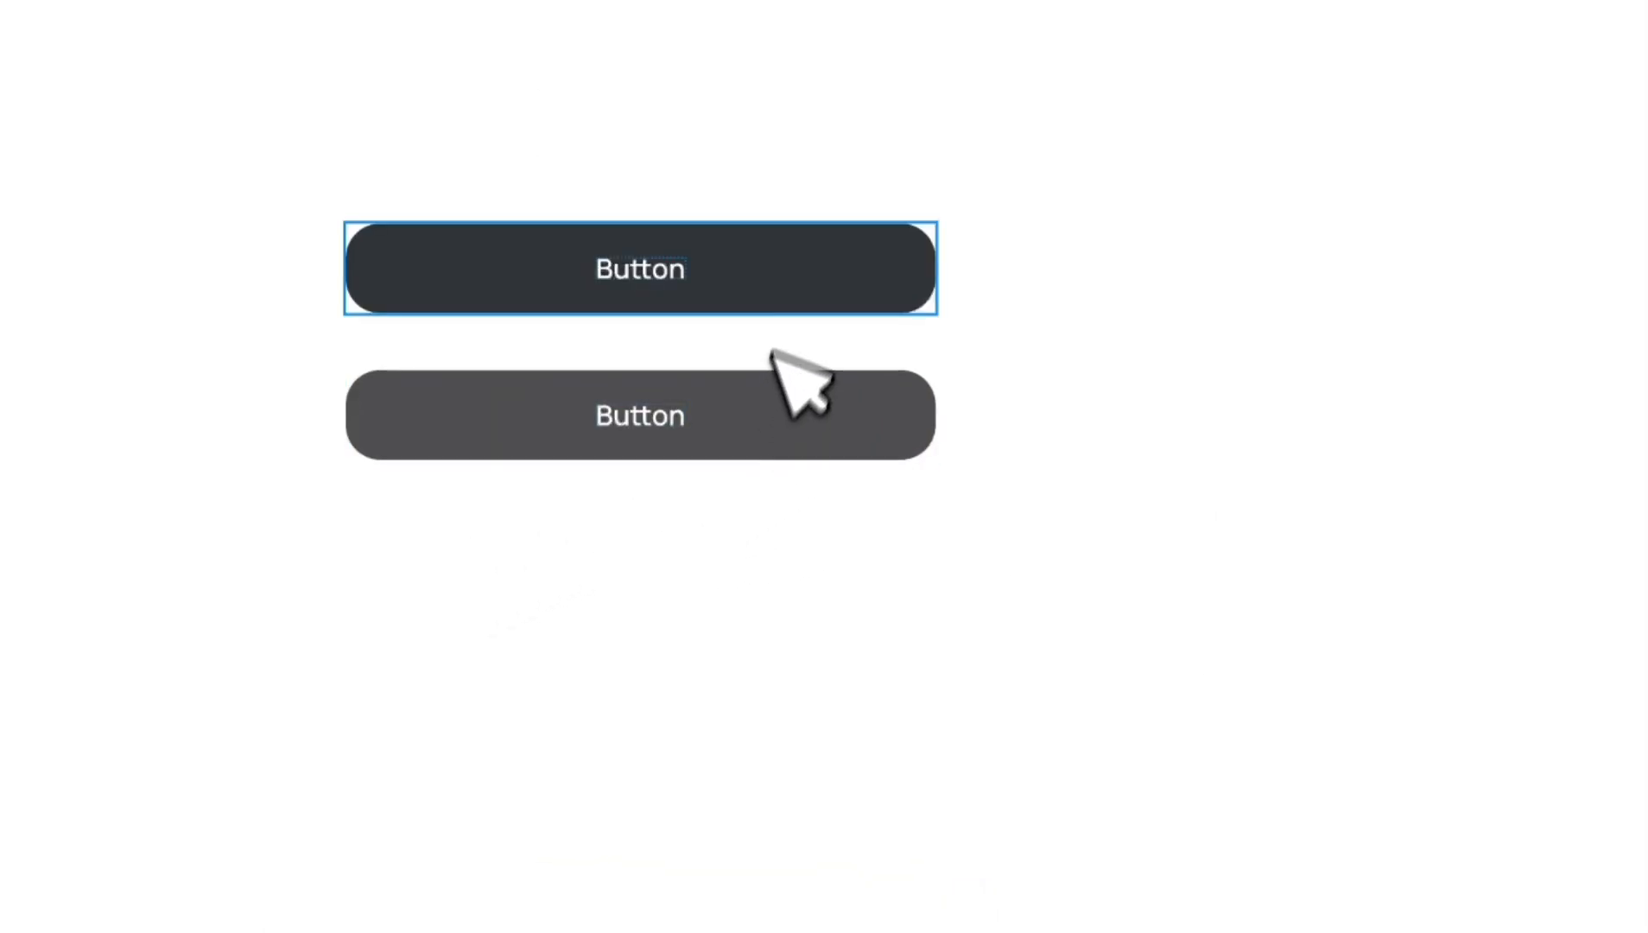
Step: Darken the upper button's fill to near black
click(1384, 604)
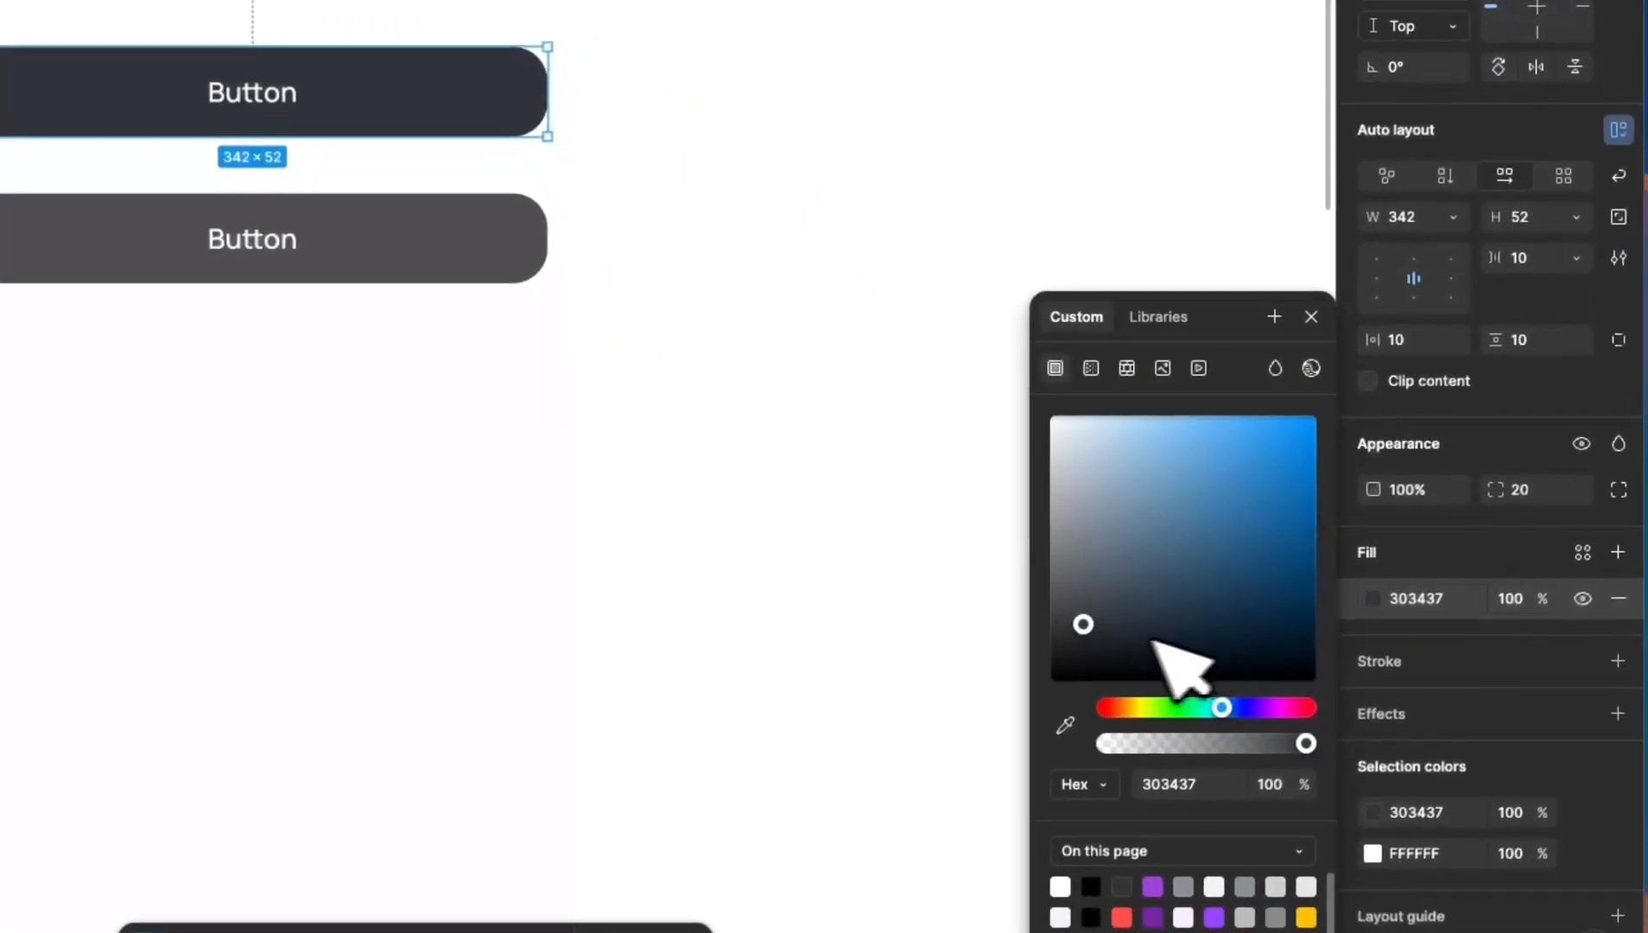
drag(1080, 626, 1048, 662)
Step: Fill the lower button with the dark 303437 colour sampled from the palette swatches
click(380, 247)
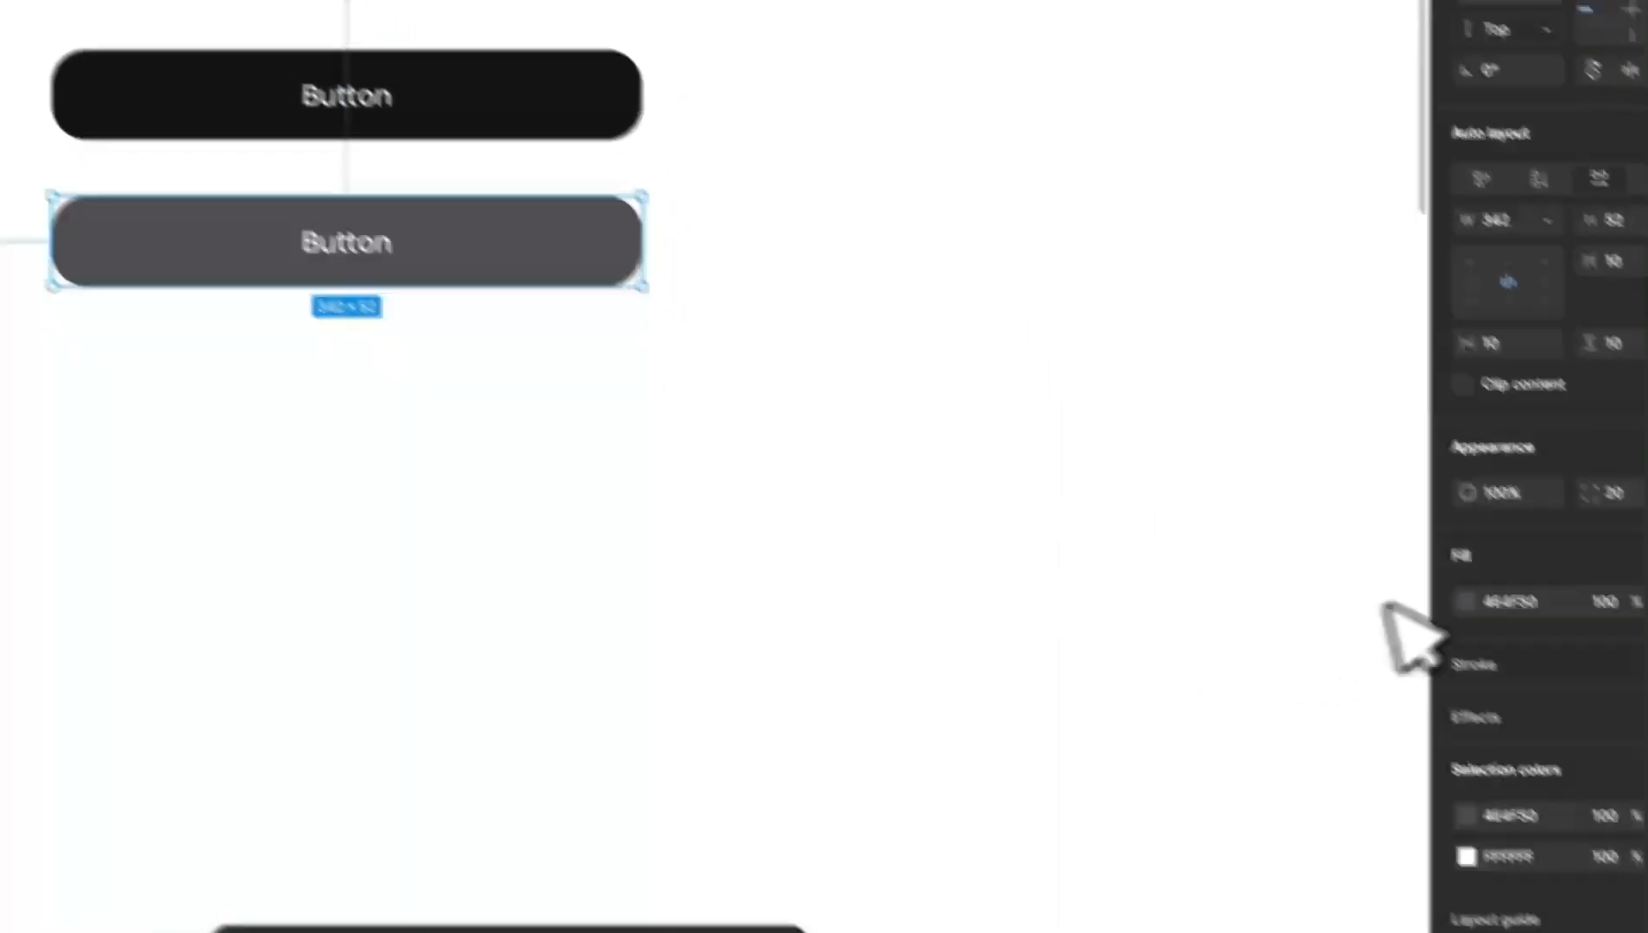
click(1466, 603)
click(1164, 728)
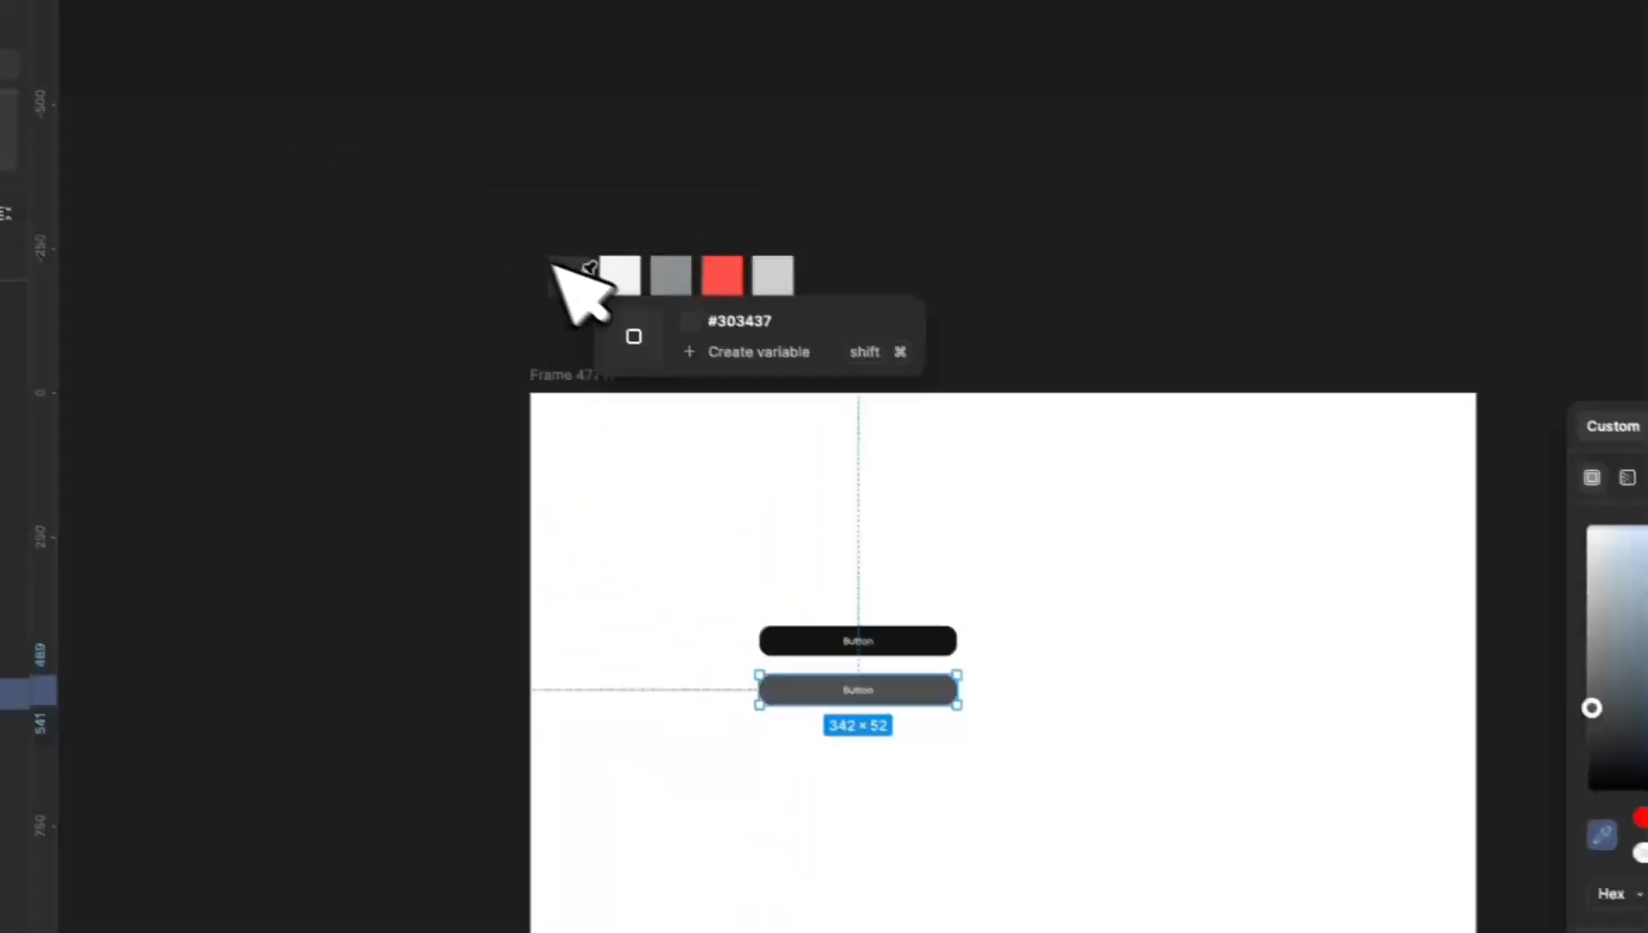
click(555, 267)
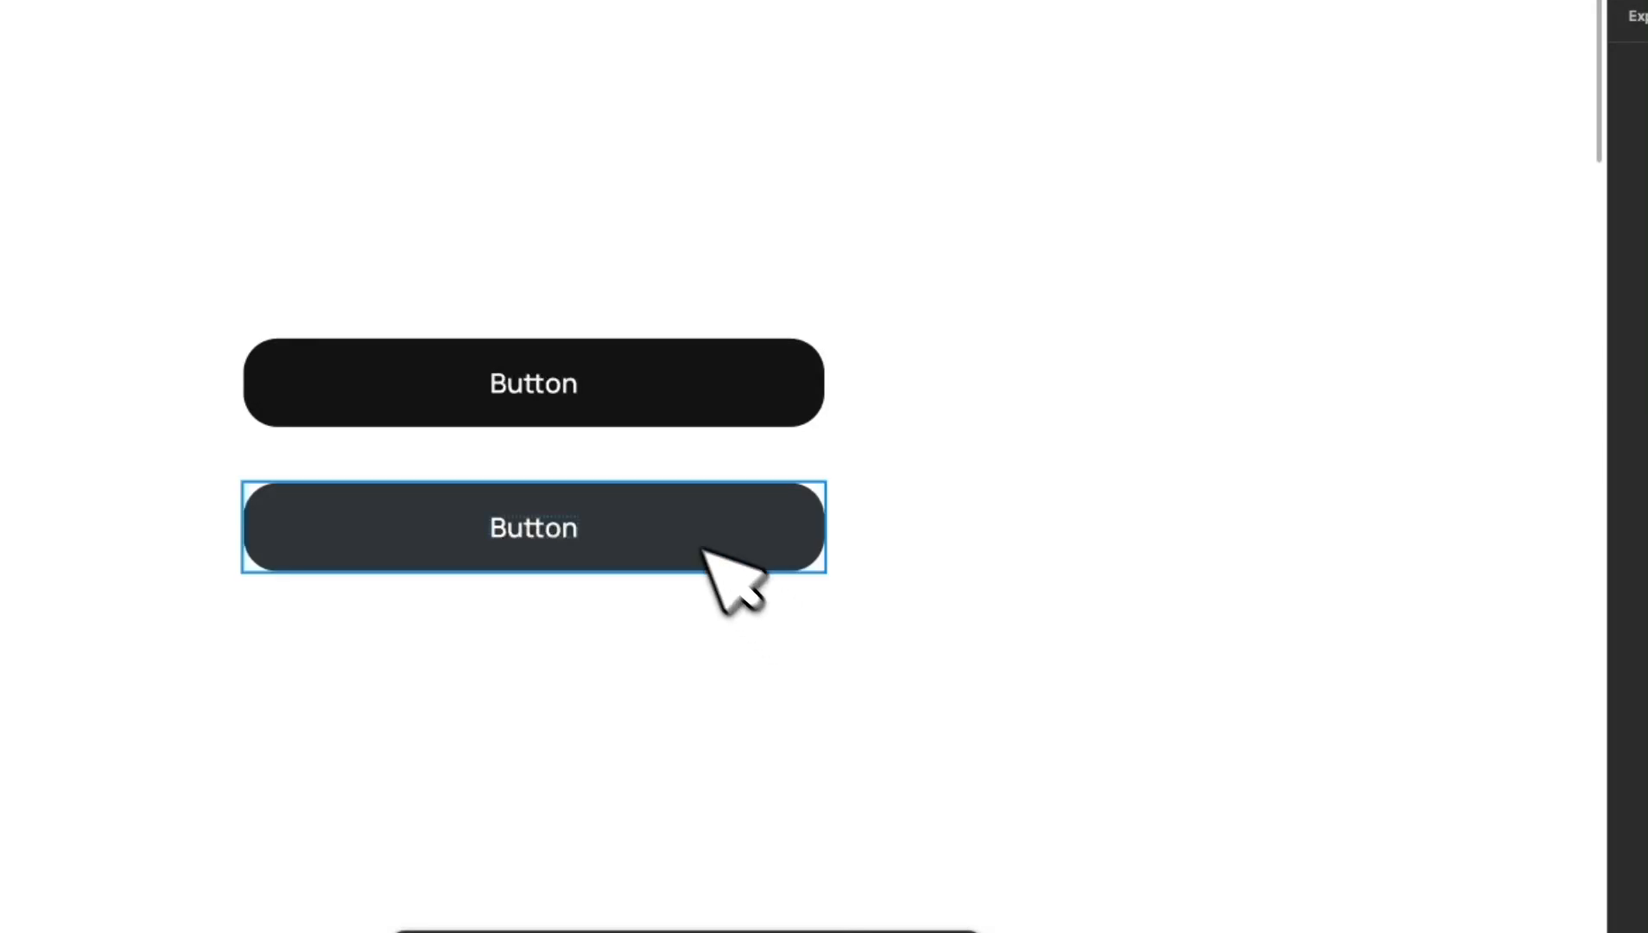
Step: Duplicate the second button below it as a third button and change its fill to light grey C0C0C0
scroll(702, 550, down, 3)
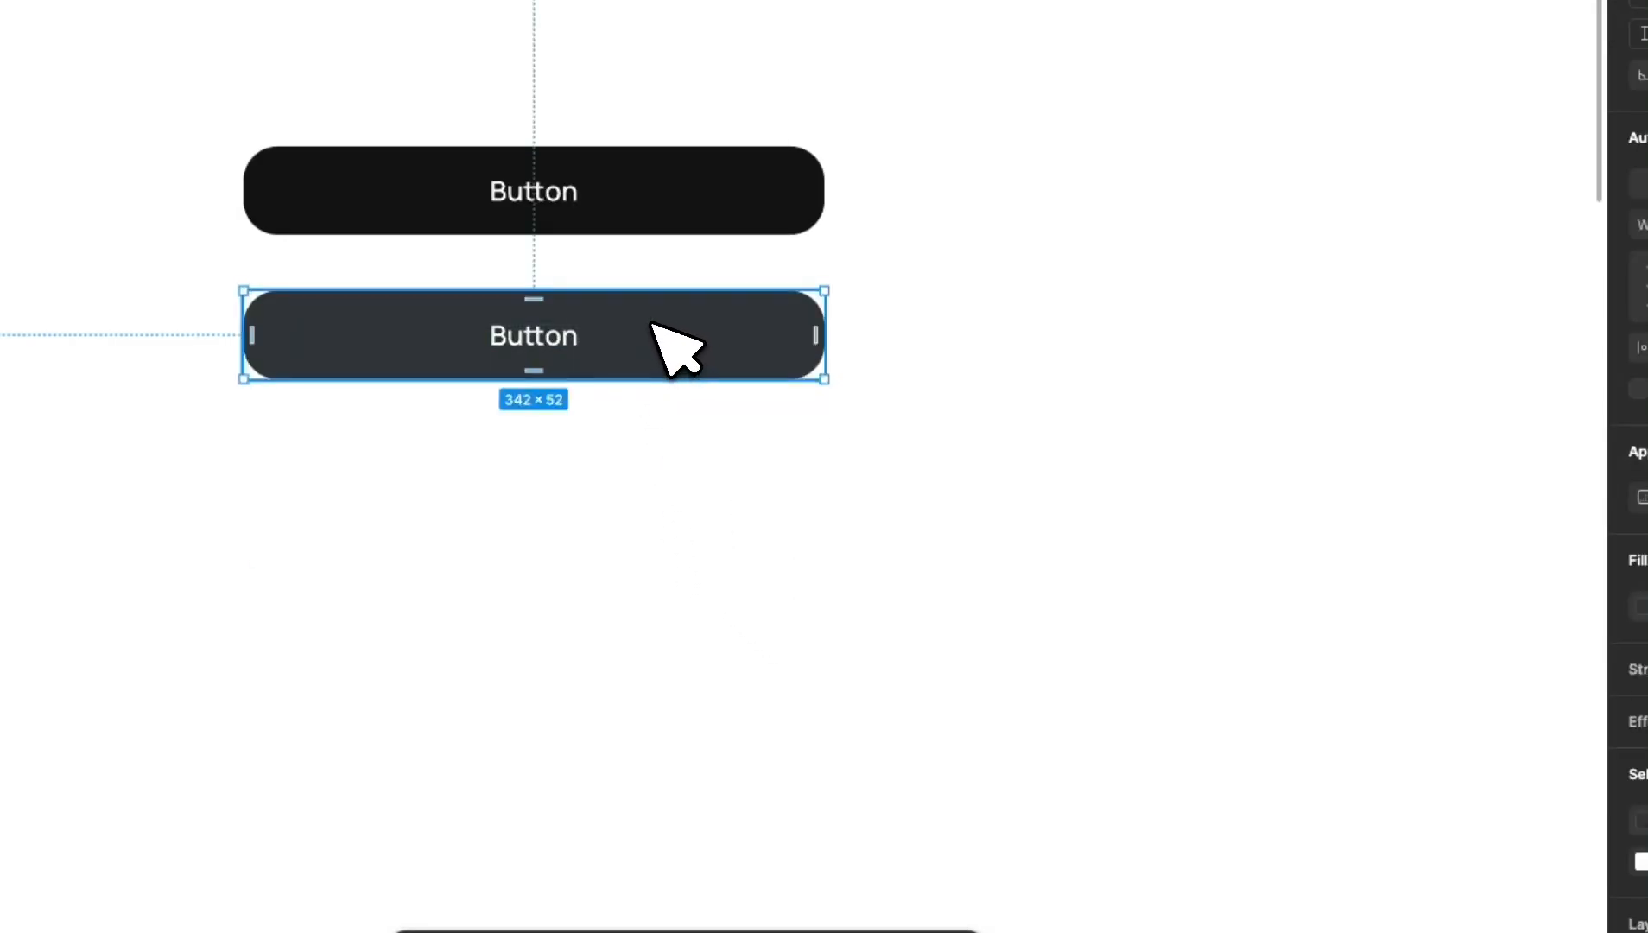
drag(678, 346, 642, 474)
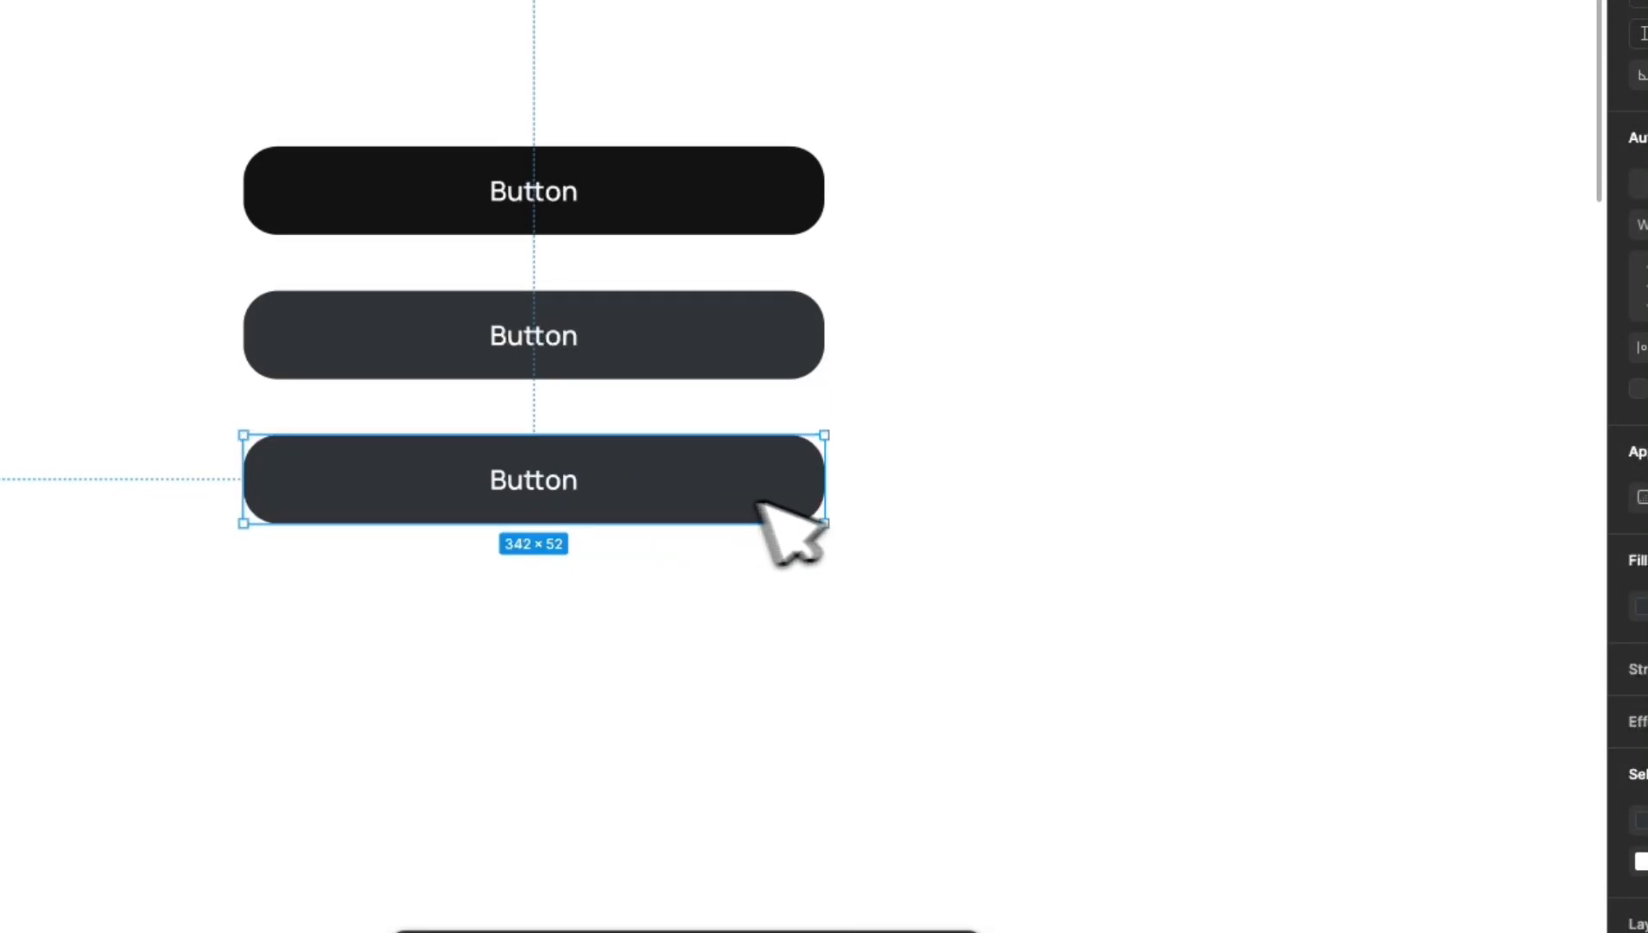
click(1641, 607)
drag(1348, 605, 1297, 489)
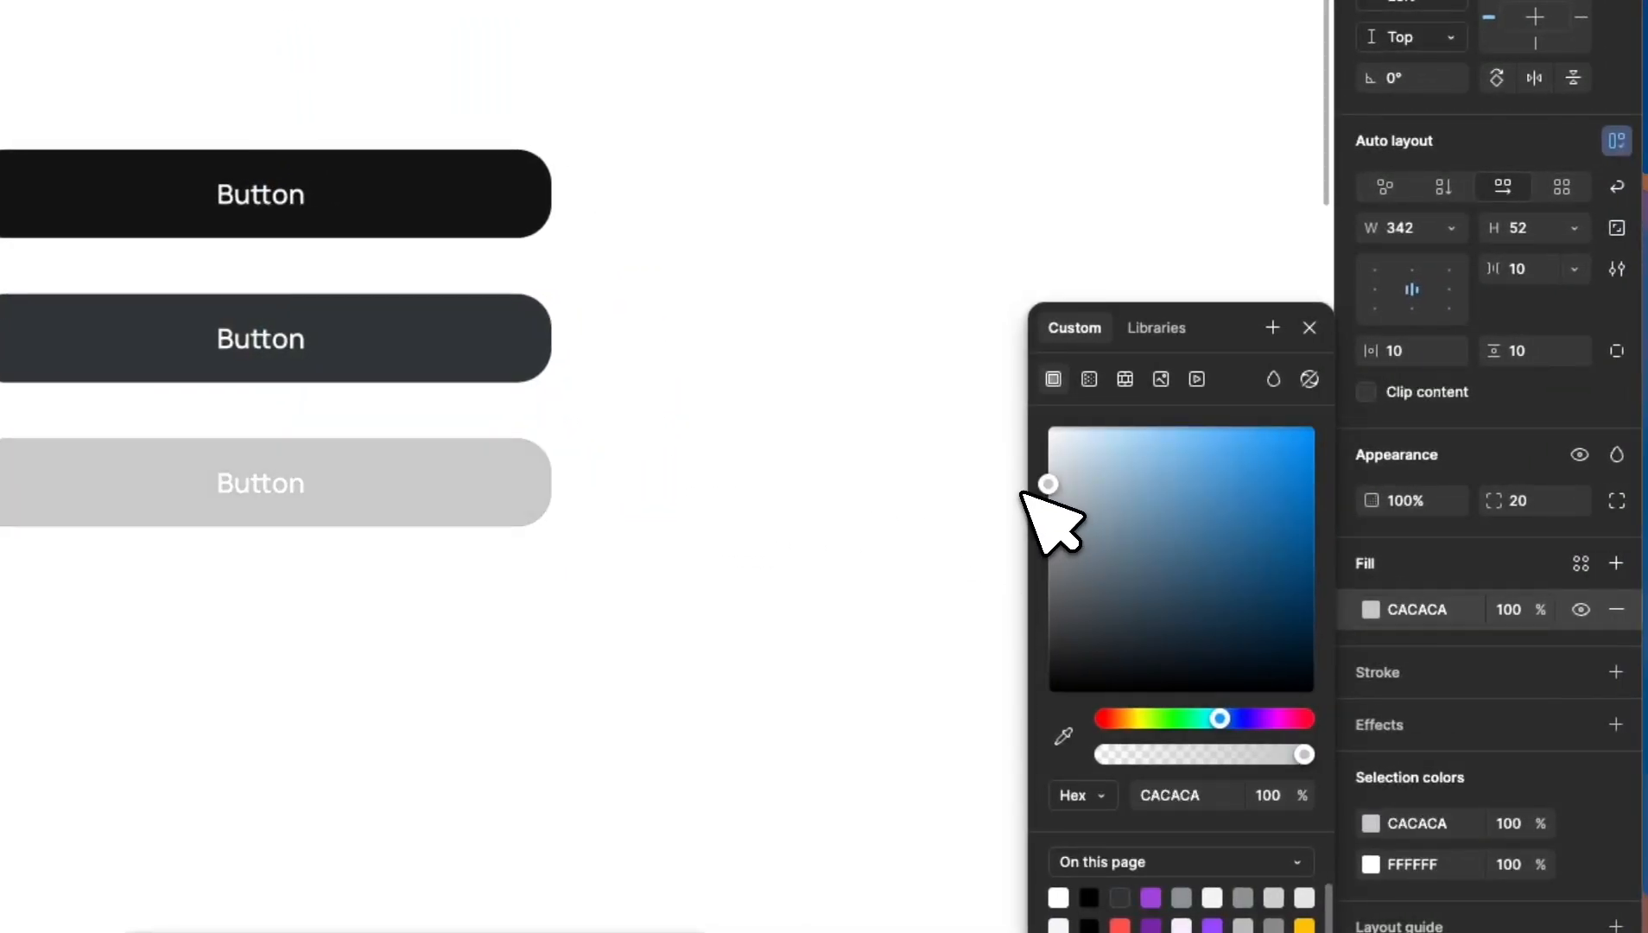
mouse_move(1023, 490)
mouse_down()
mouse_move(1019, 467)
mouse_move(1023, 489)
mouse_move(994, 479)
mouse_up()
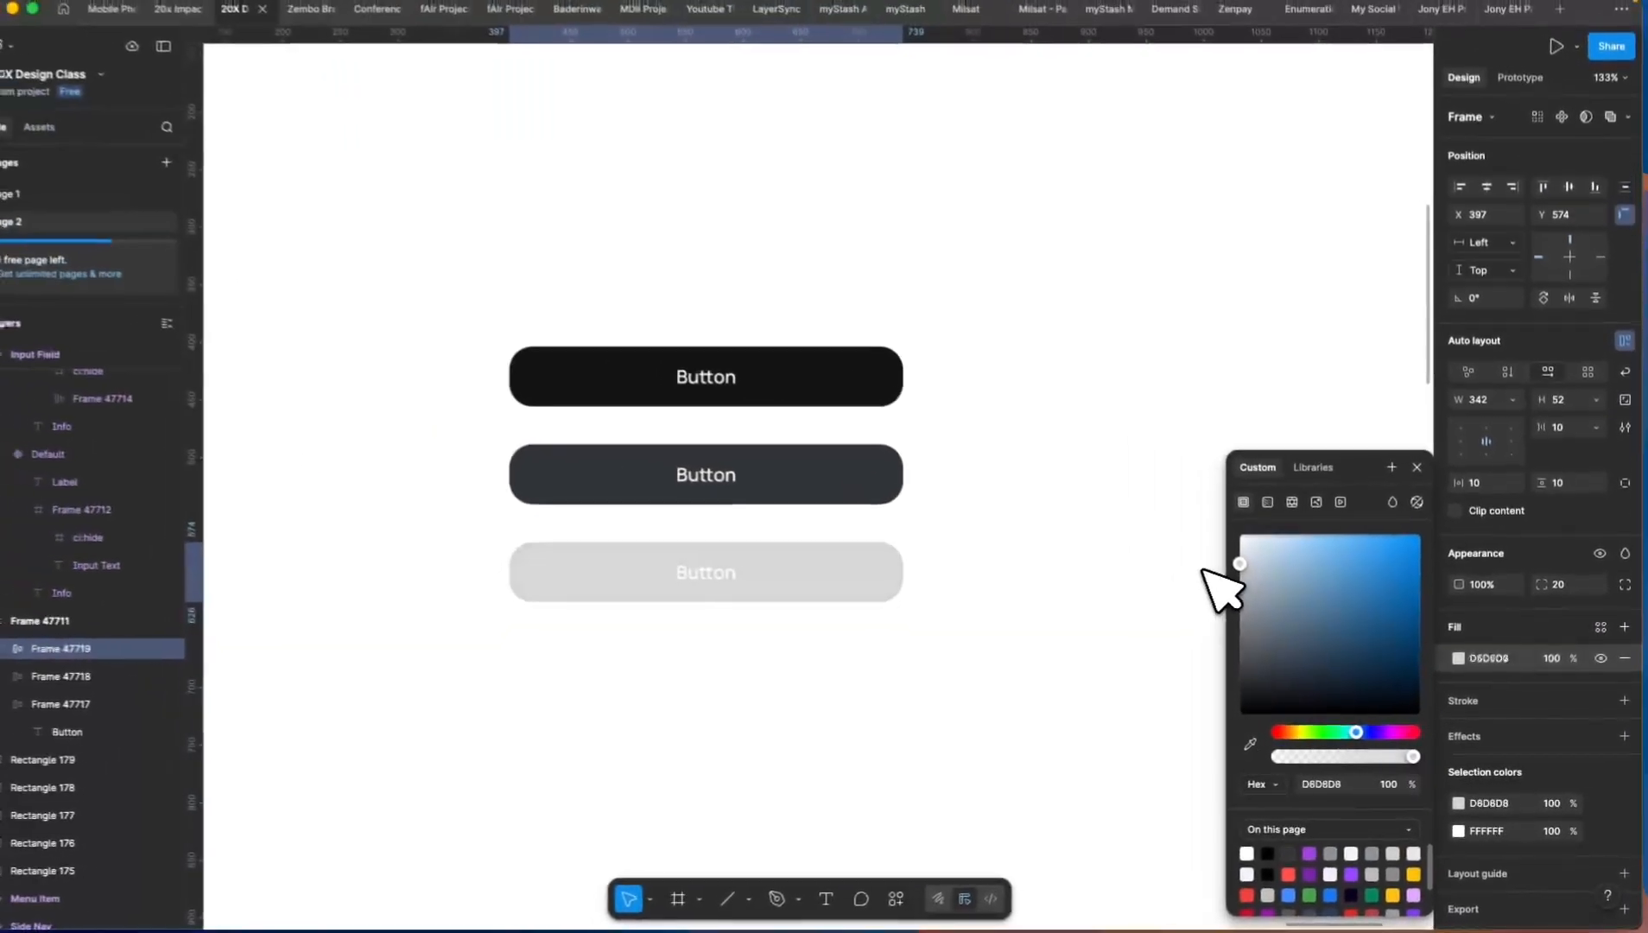
mouse_move(1205, 572)
mouse_down()
mouse_move(1220, 596)
mouse_move(1205, 584)
mouse_up()
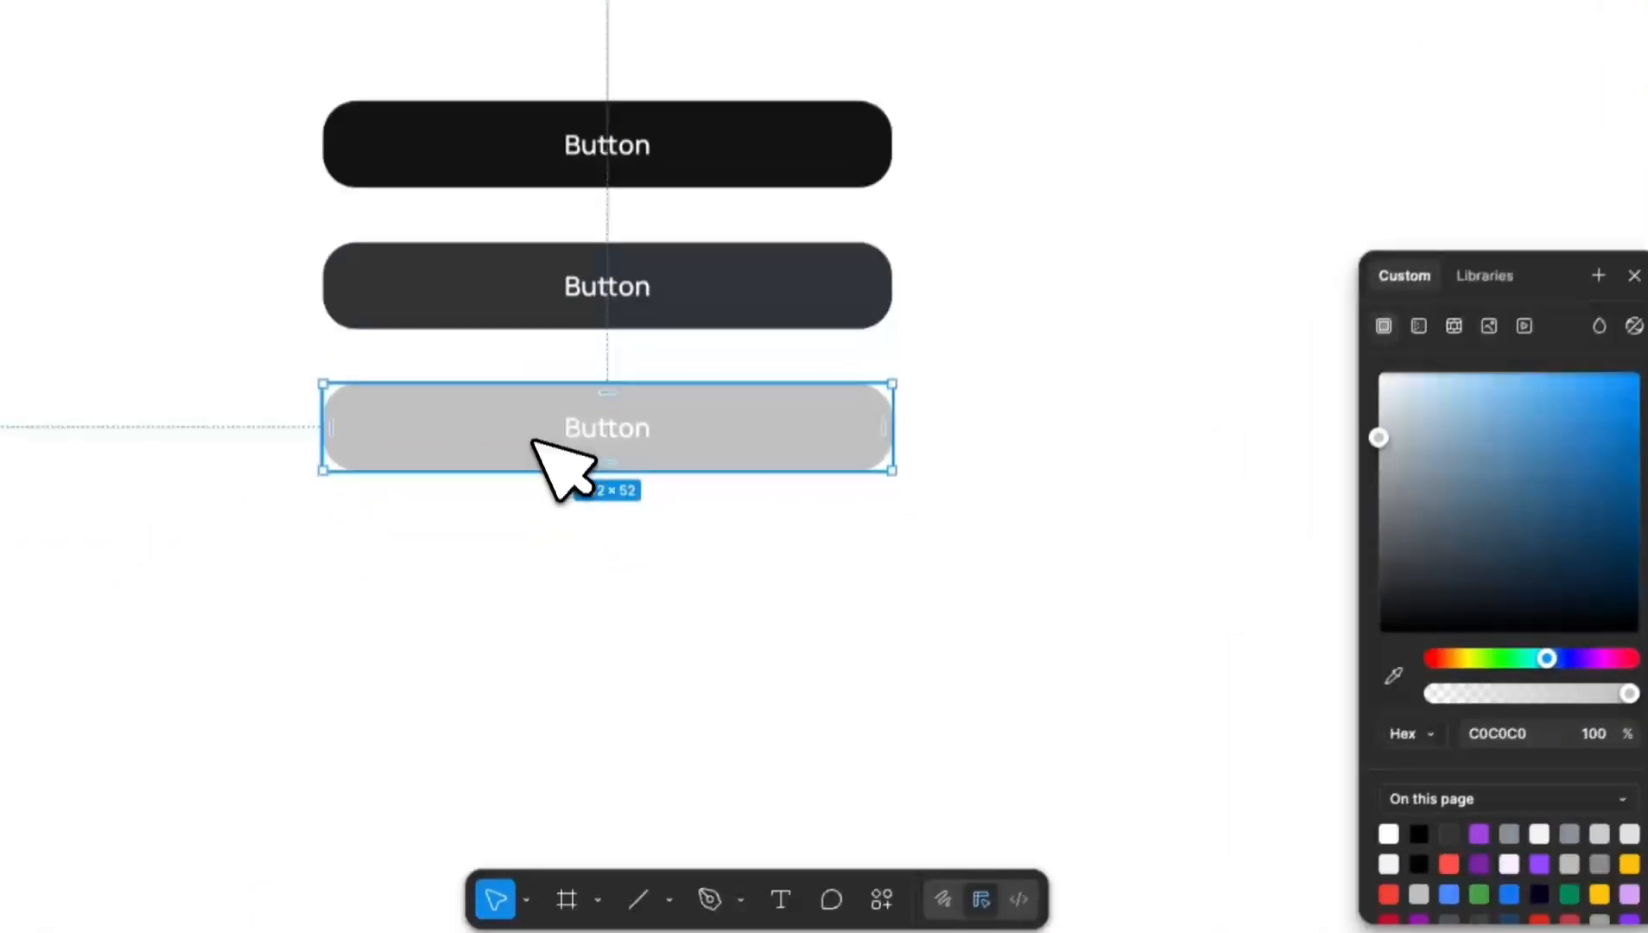
Step: Recolour the third button's text with the light grey CDCFD0 swatch sampled from the palette
double_click(698, 574)
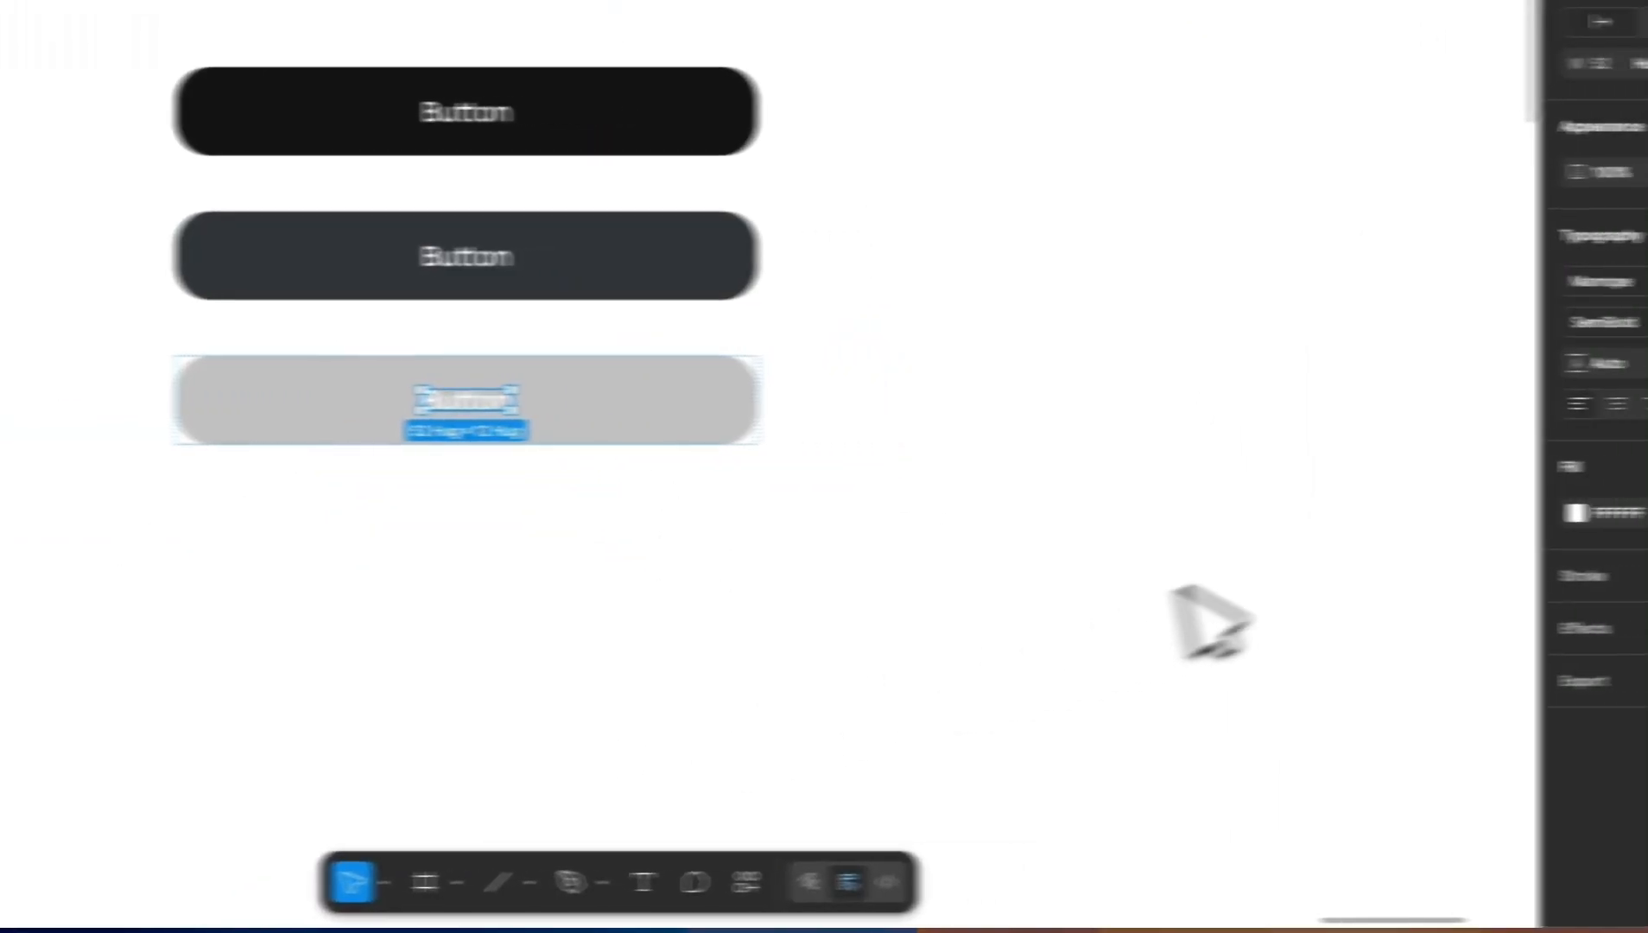
click(1404, 512)
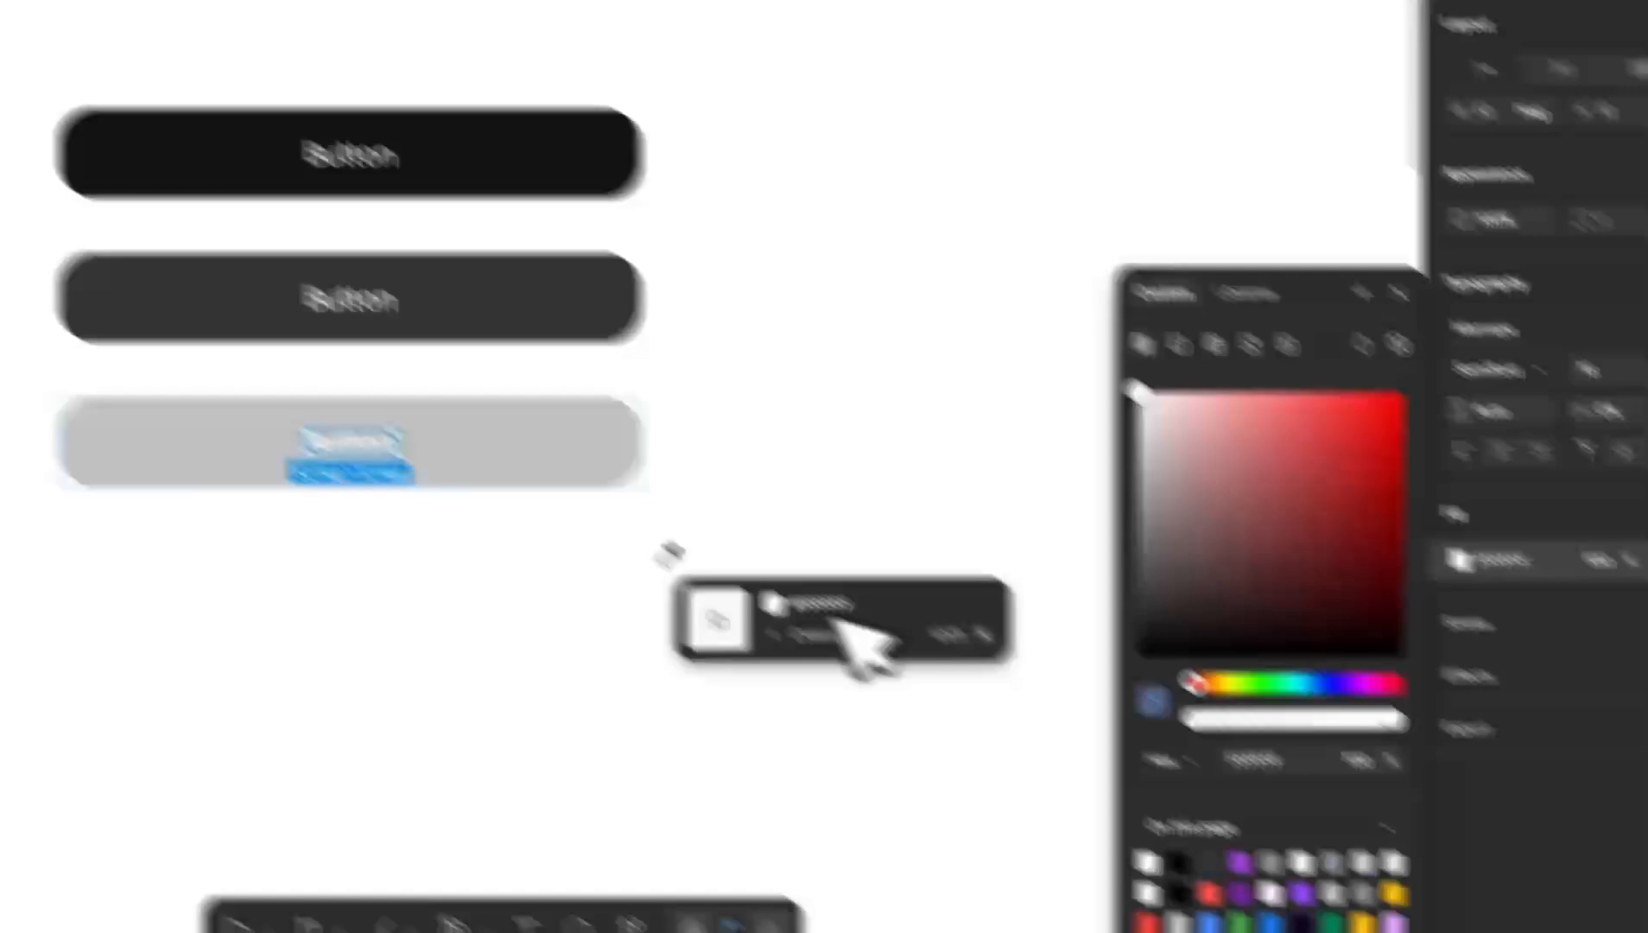
scroll(670, 557, down, 3)
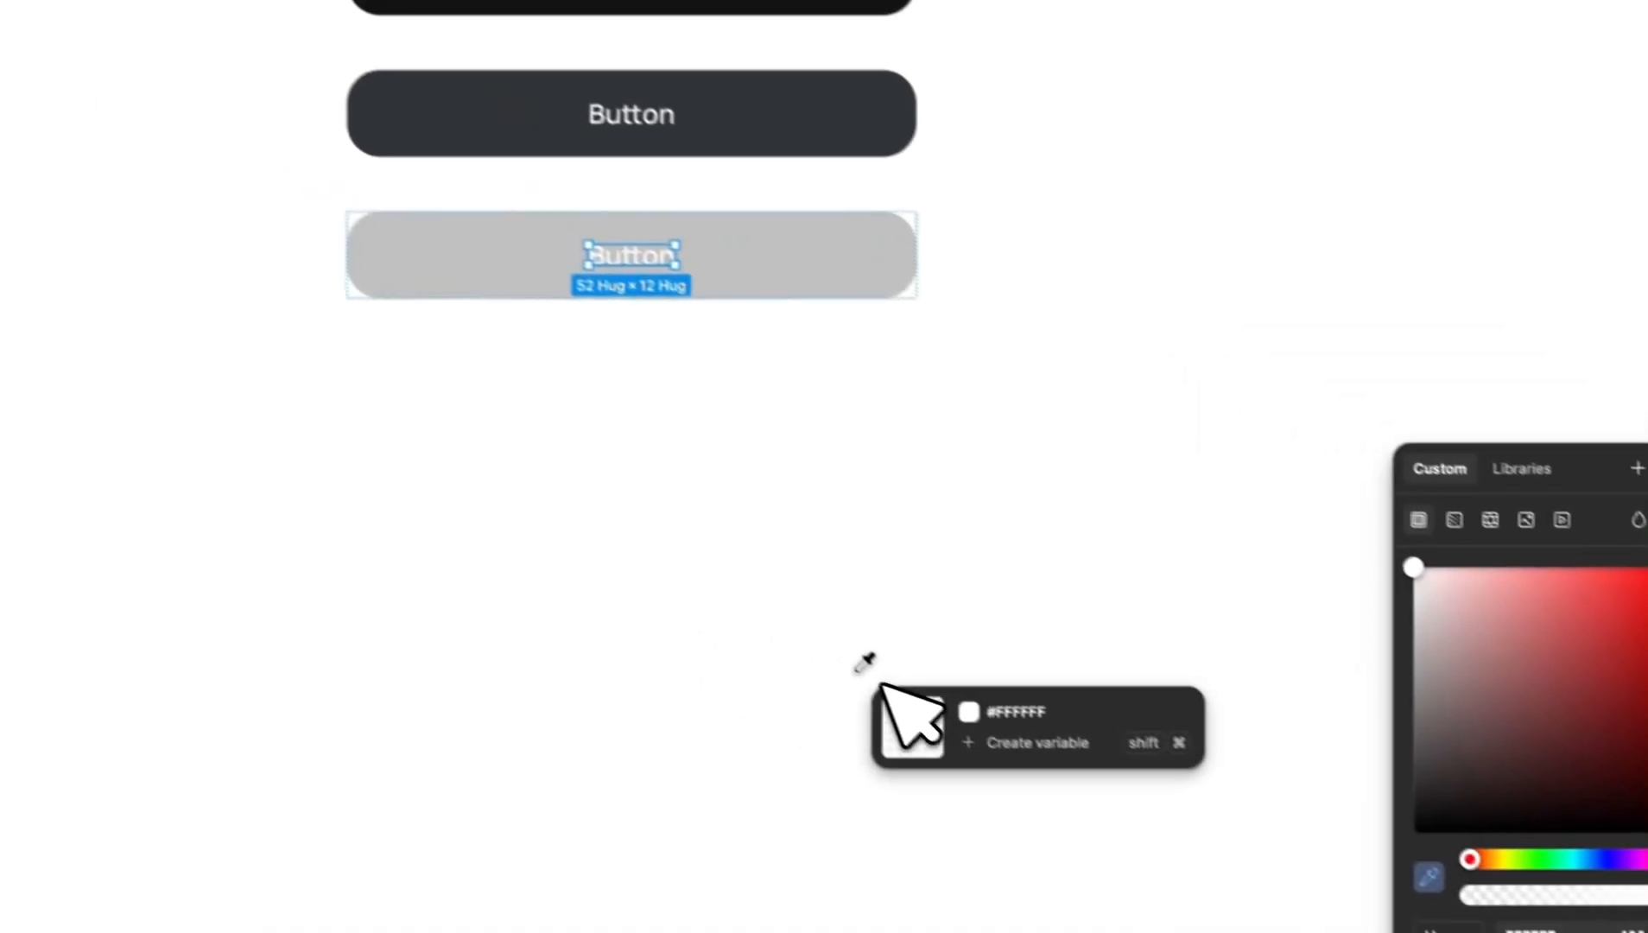
scroll(597, 510, down, 4)
click(677, 113)
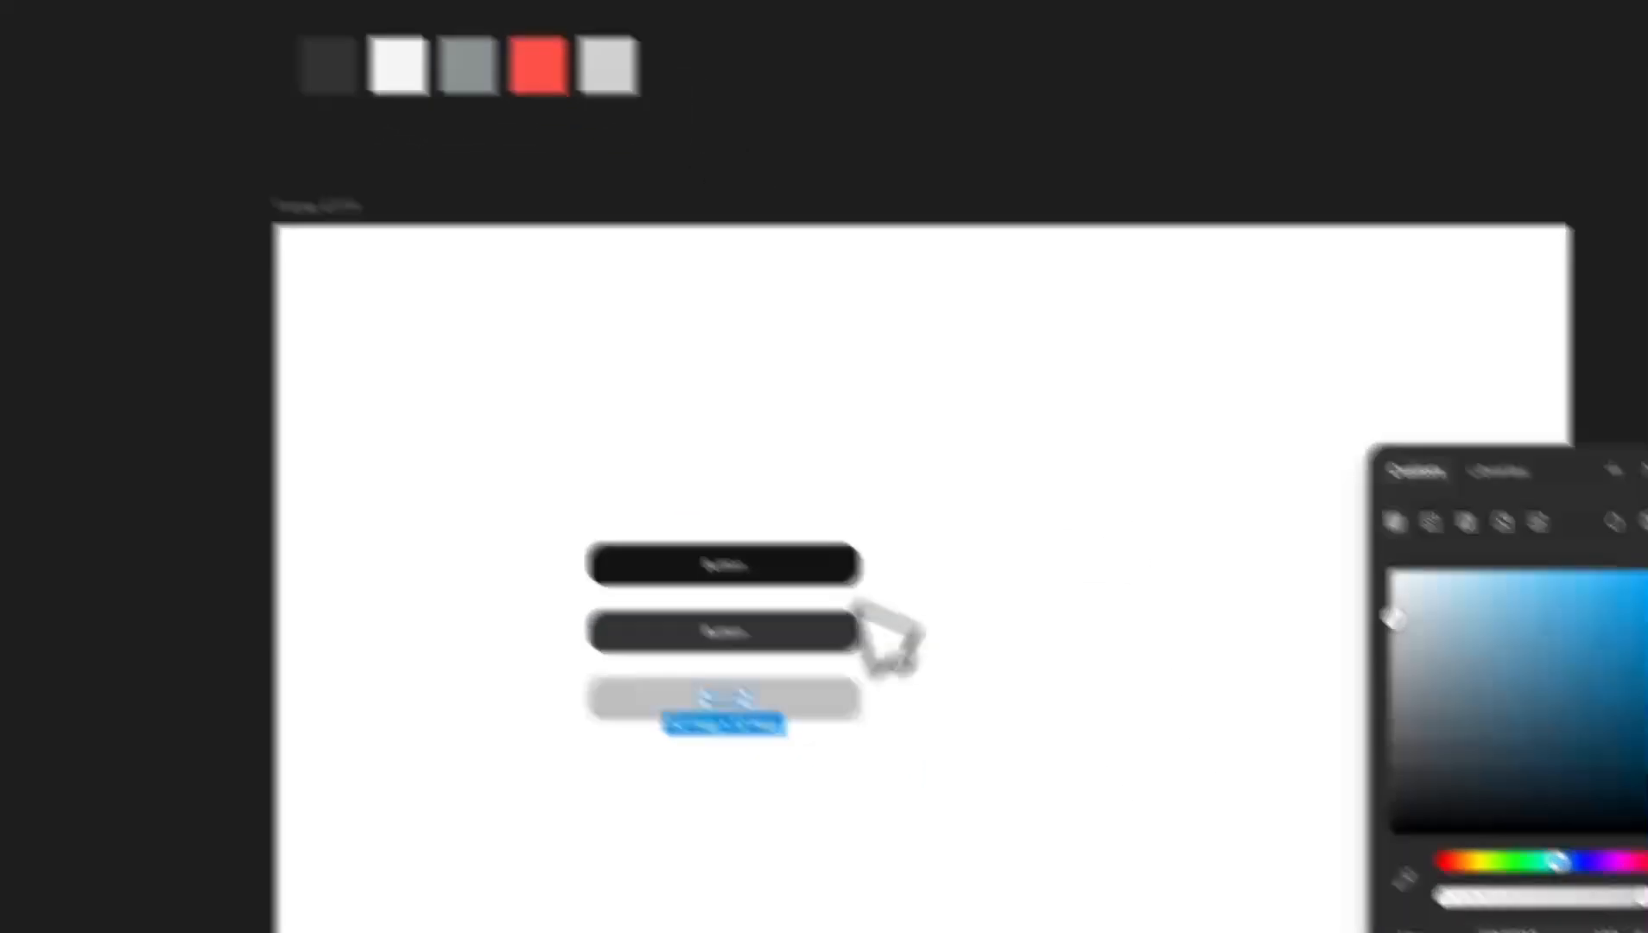
click(857, 603)
scroll(857, 603, up, 4)
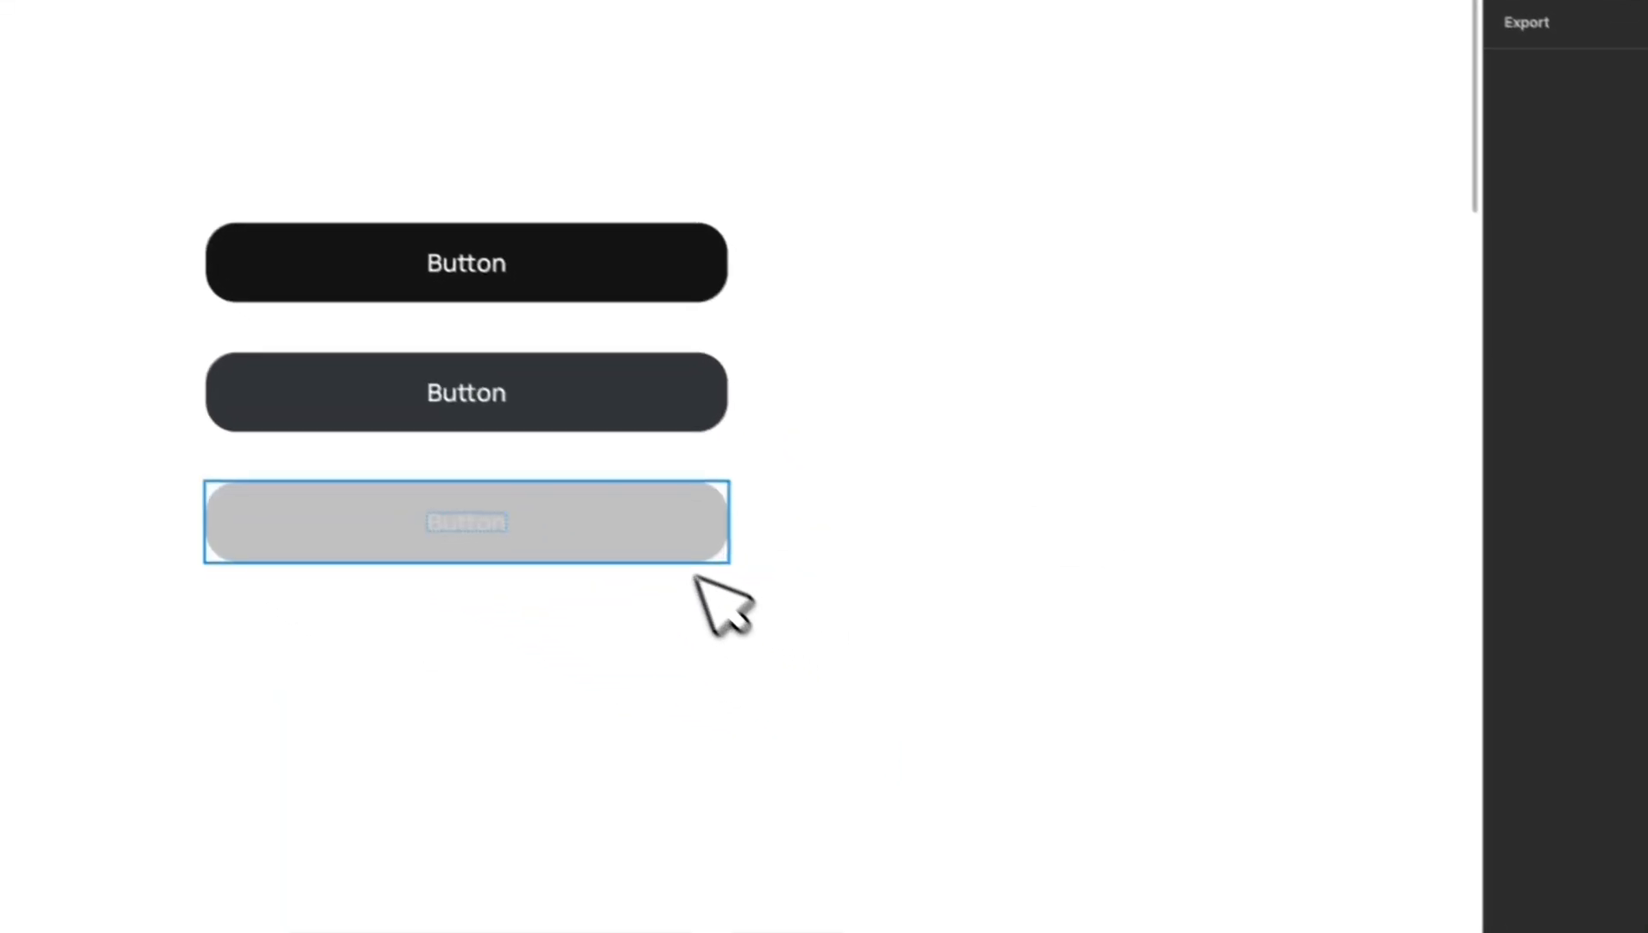
Step: Change the third button's frame fill to grey B0B0B0
click(837, 710)
click(1458, 600)
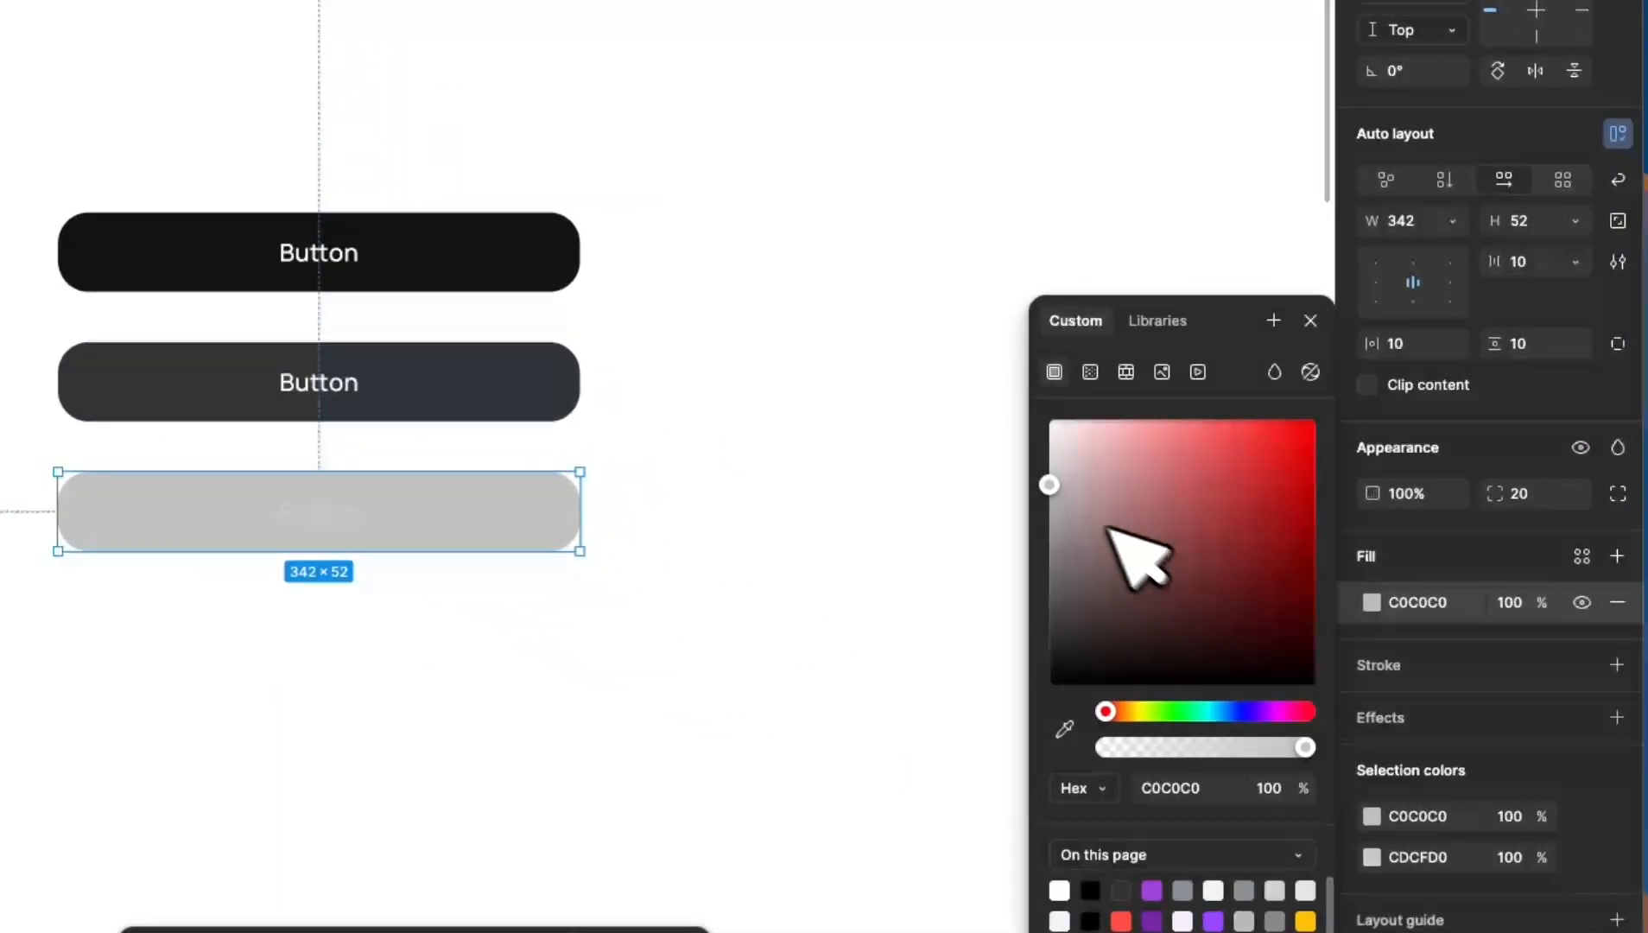
click(1047, 512)
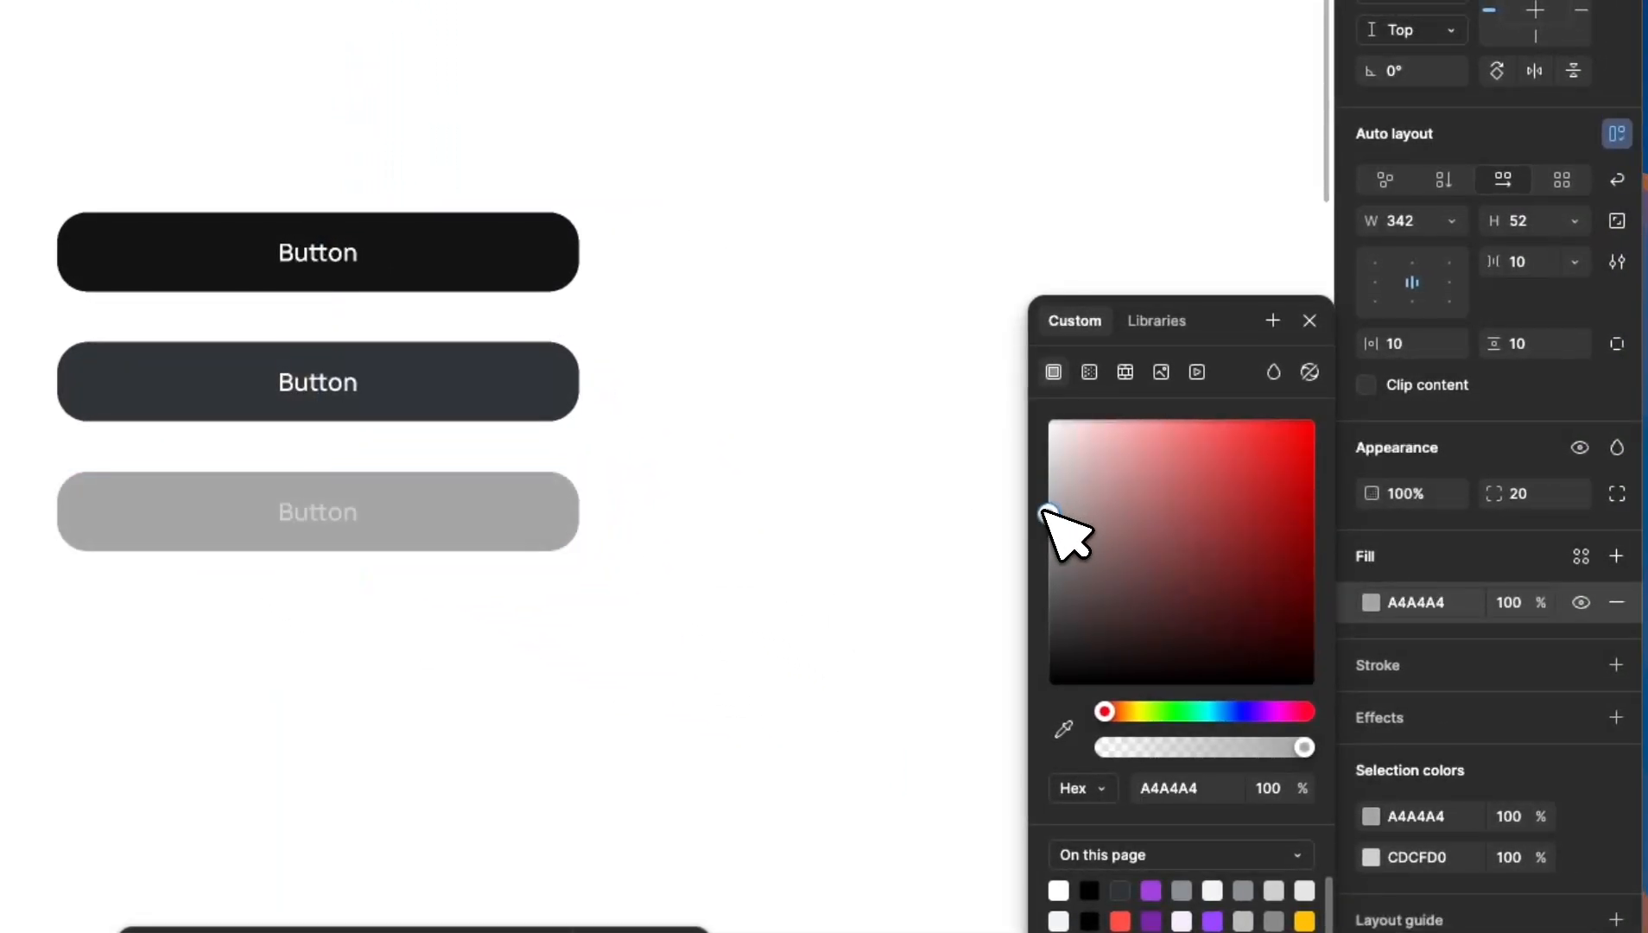
mouse_move(1039, 508)
mouse_down()
mouse_move(1022, 454)
mouse_move(1020, 501)
mouse_up()
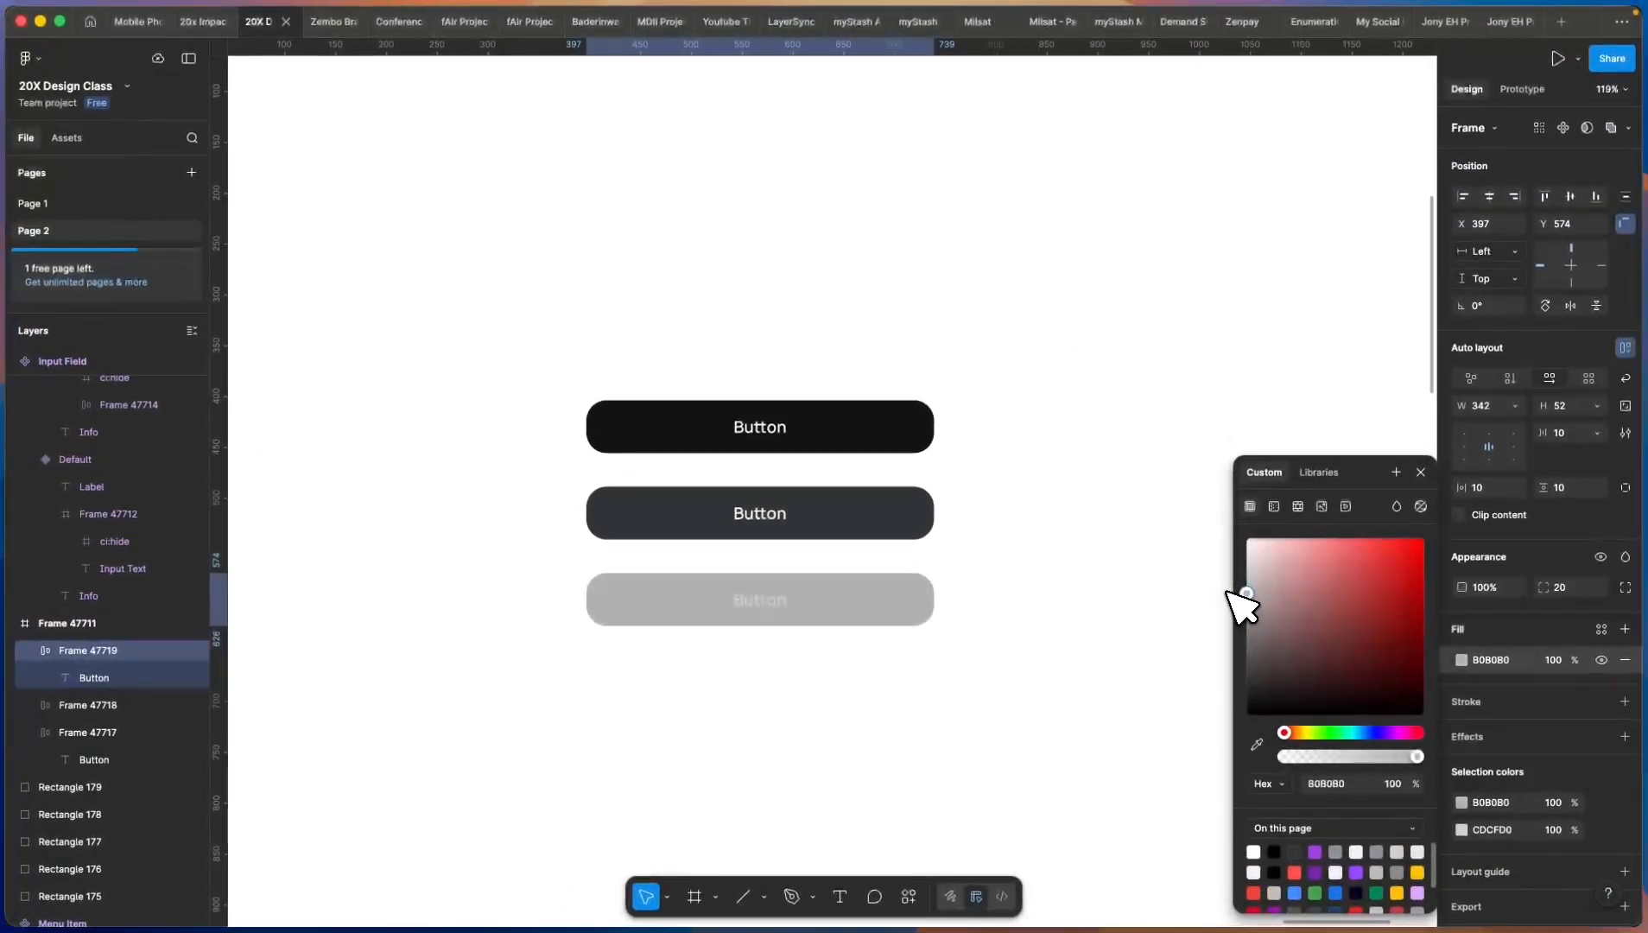
Step: Replace the third button's fill with the very light F2F4F5 colour sampled from the palette swatches
drag(1227, 591, 1217, 547)
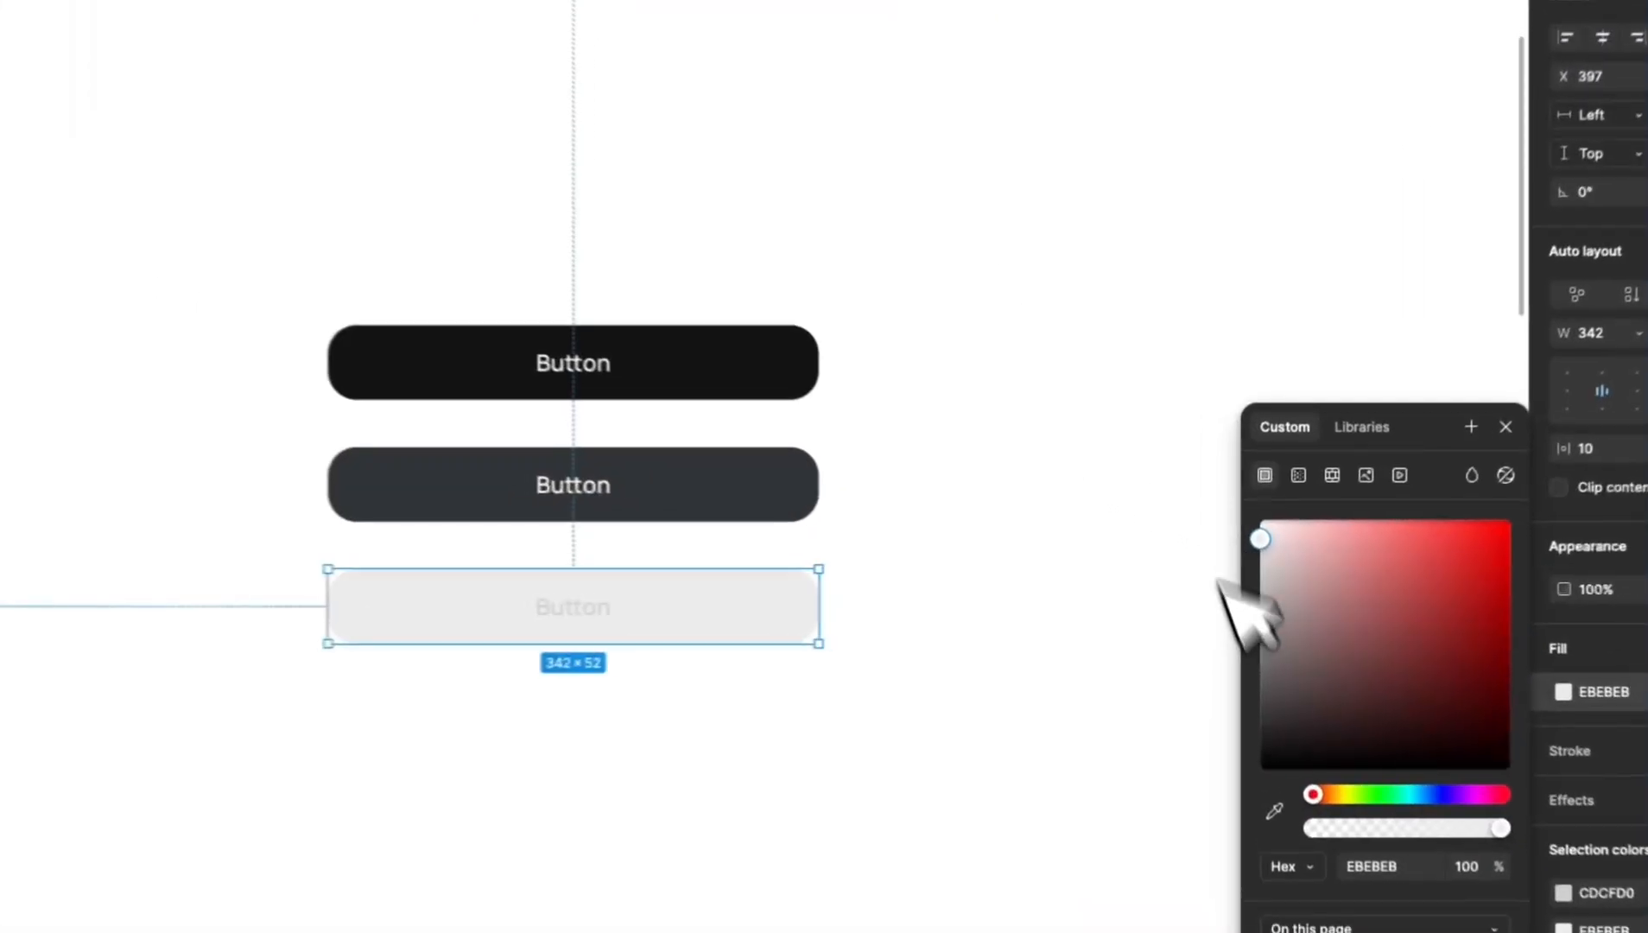
click(1257, 744)
scroll(1106, 687, down, 5)
scroll(827, 414, up, 2)
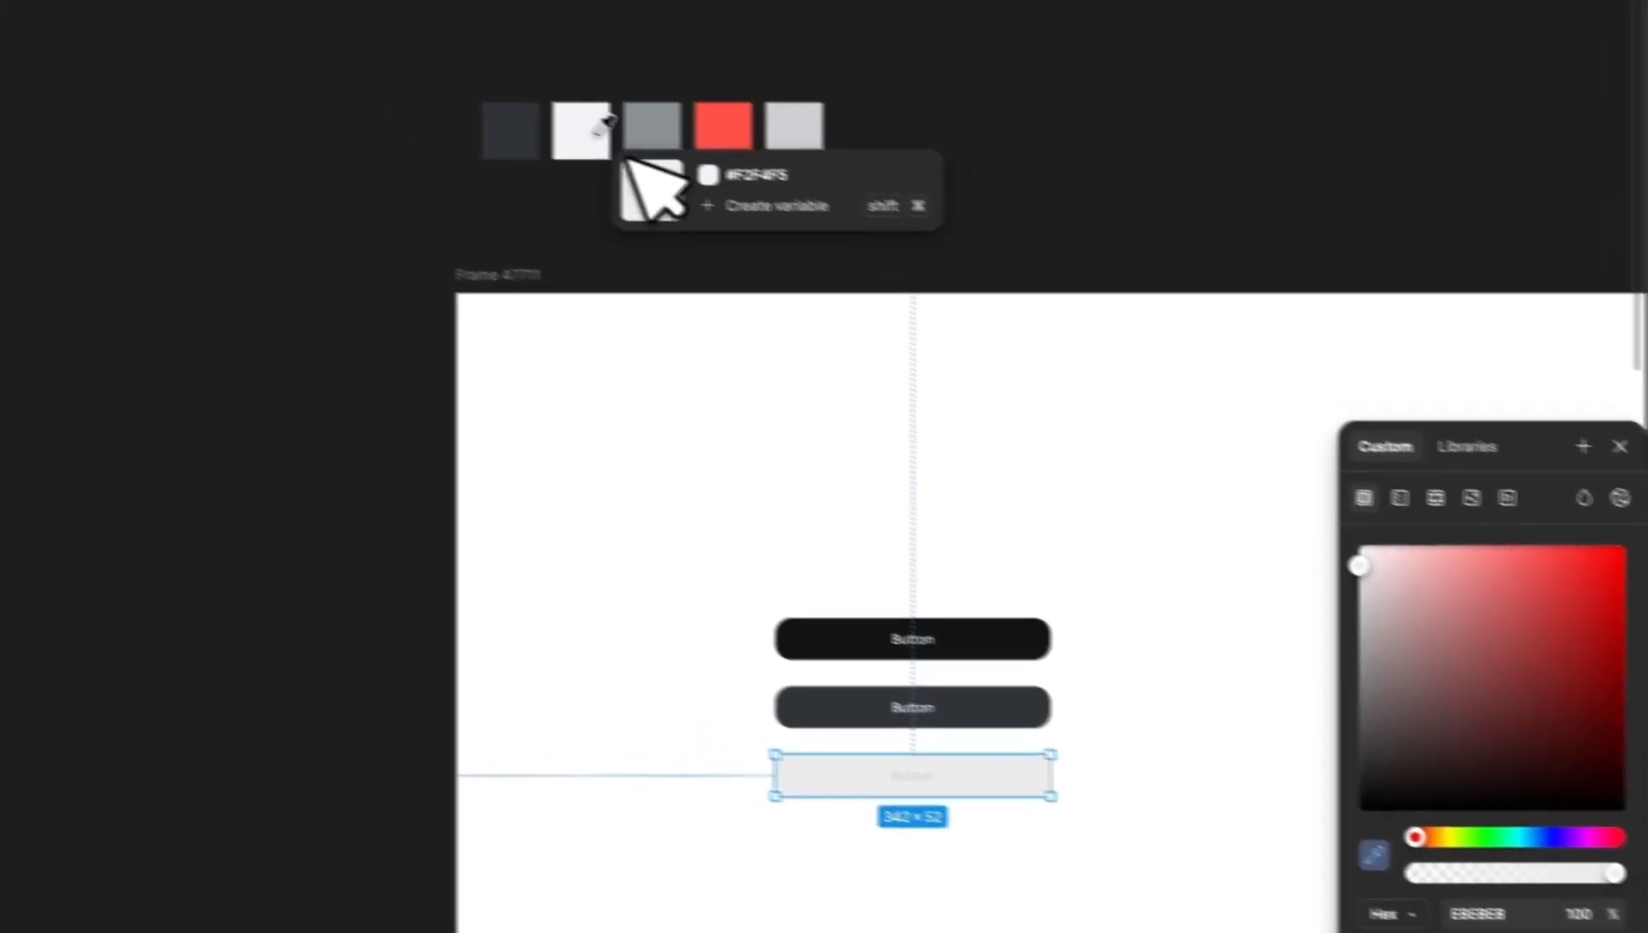
click(487, 103)
Step: Rename the black button's frame as Default and the dark grey button's frame as Hover
click(625, 538)
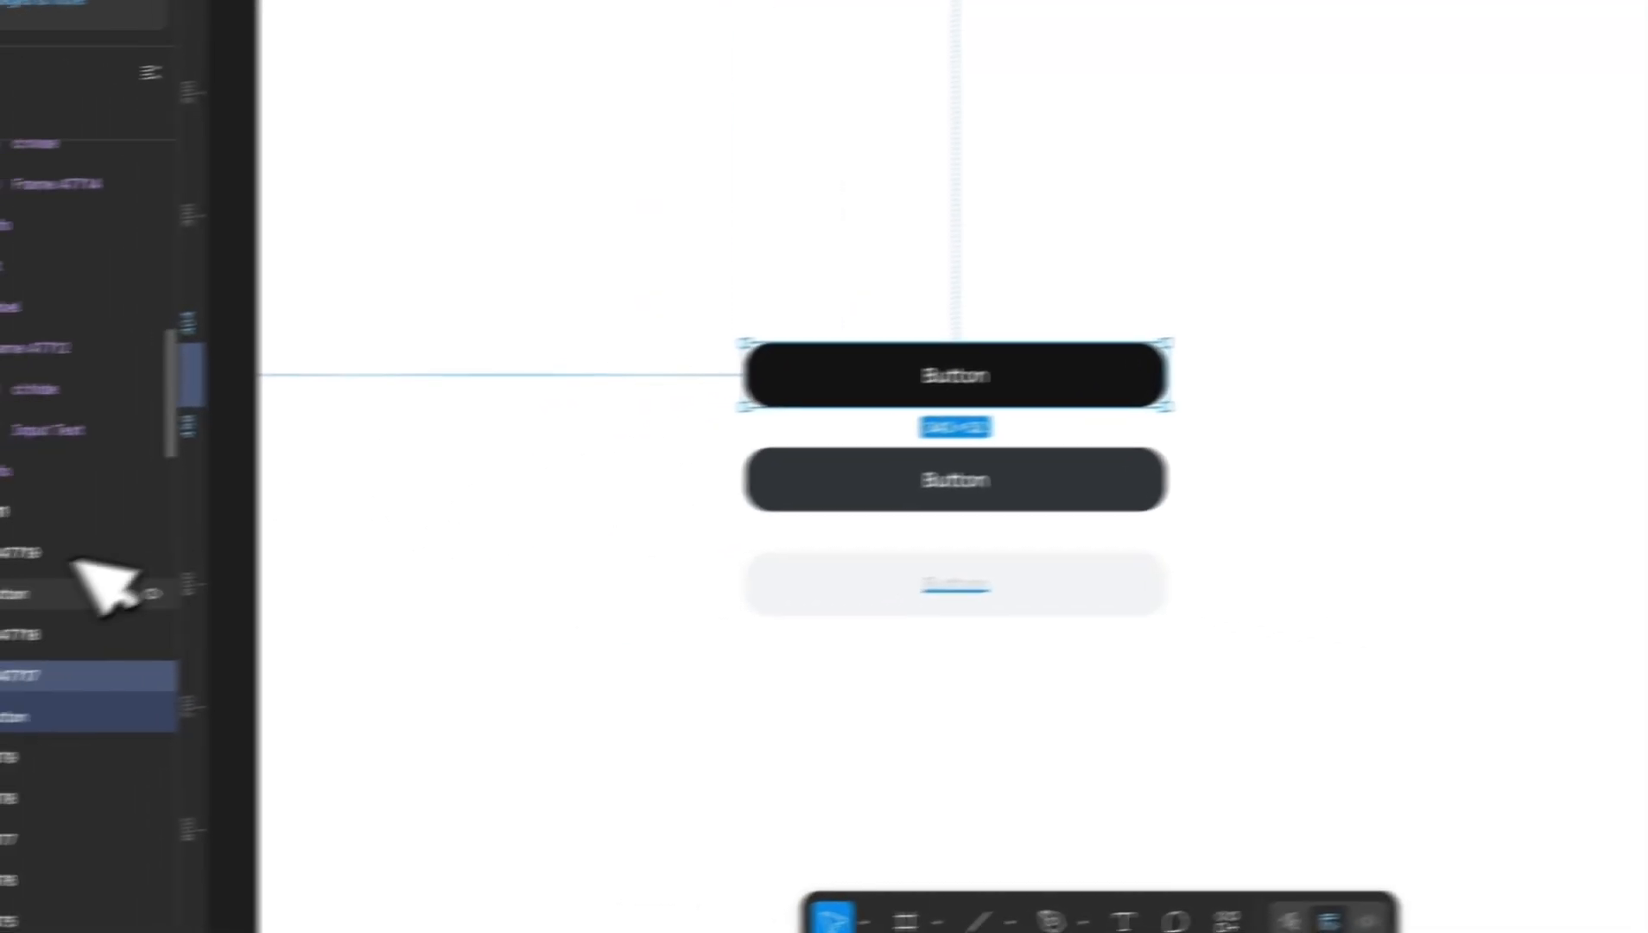
double_click(130, 661)
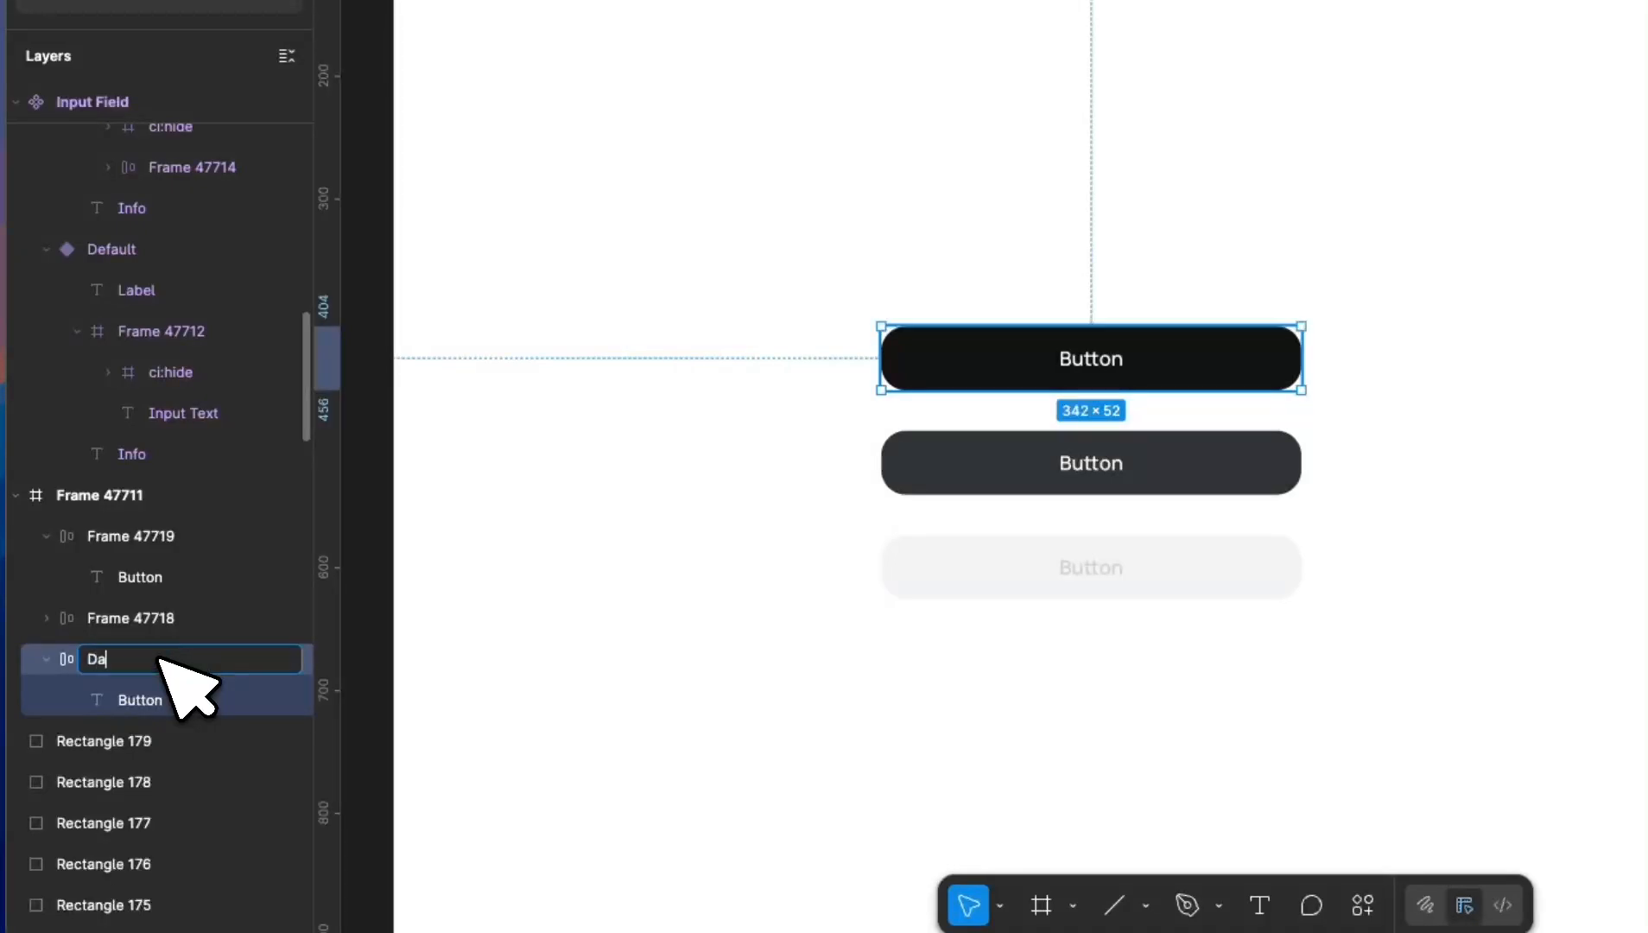
text(Default)
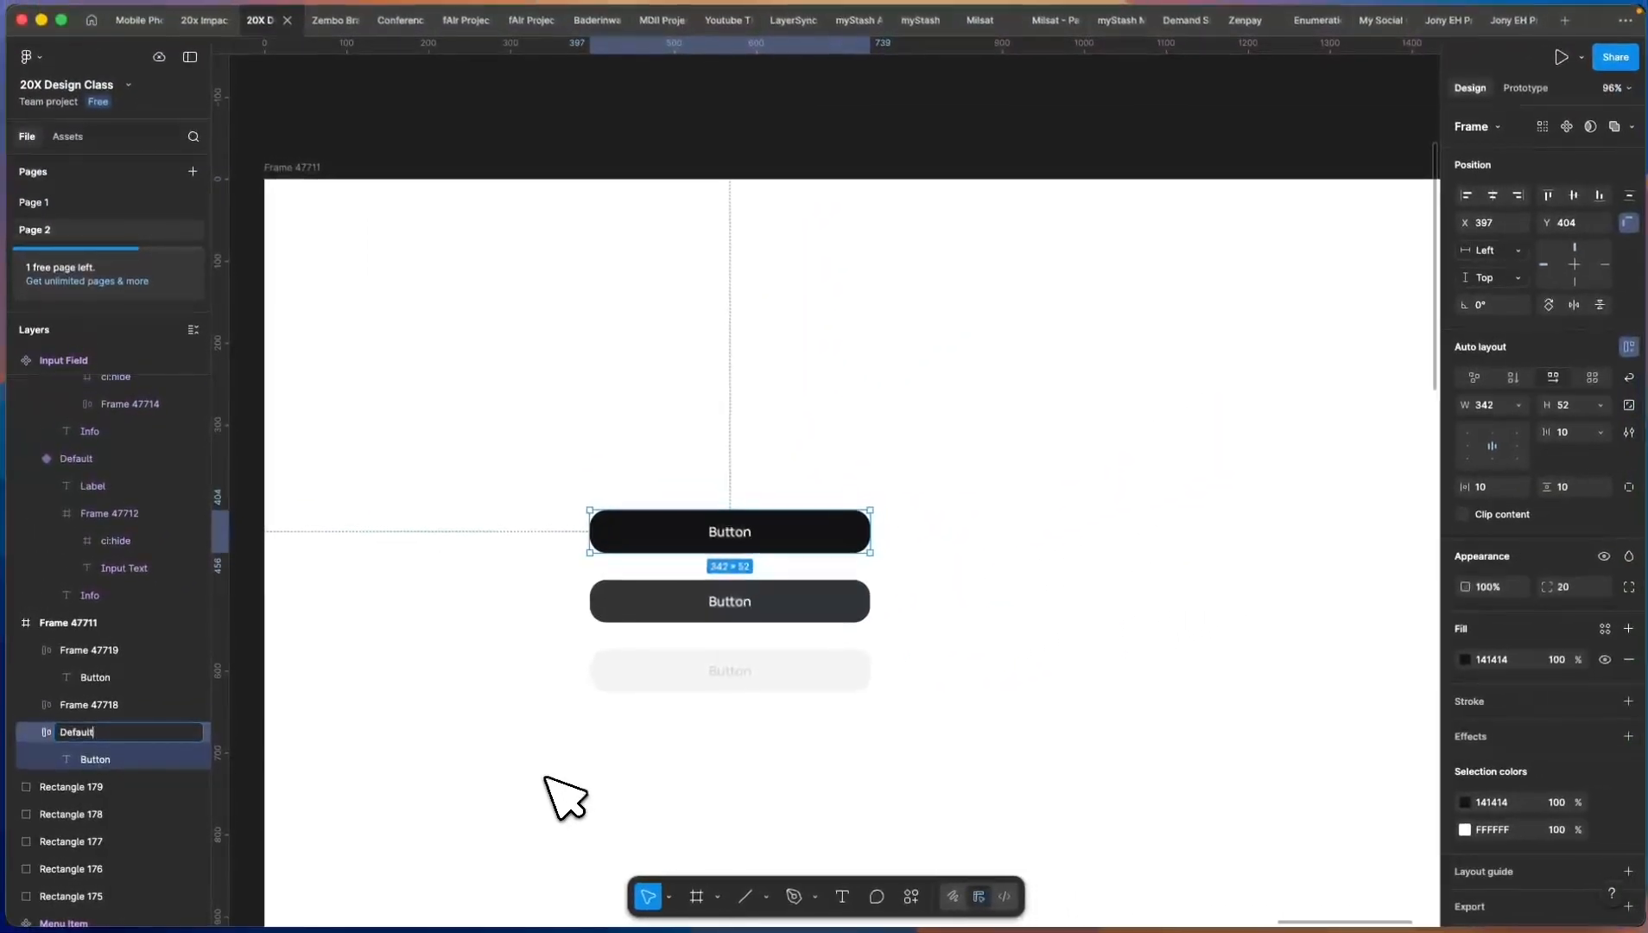
click(777, 614)
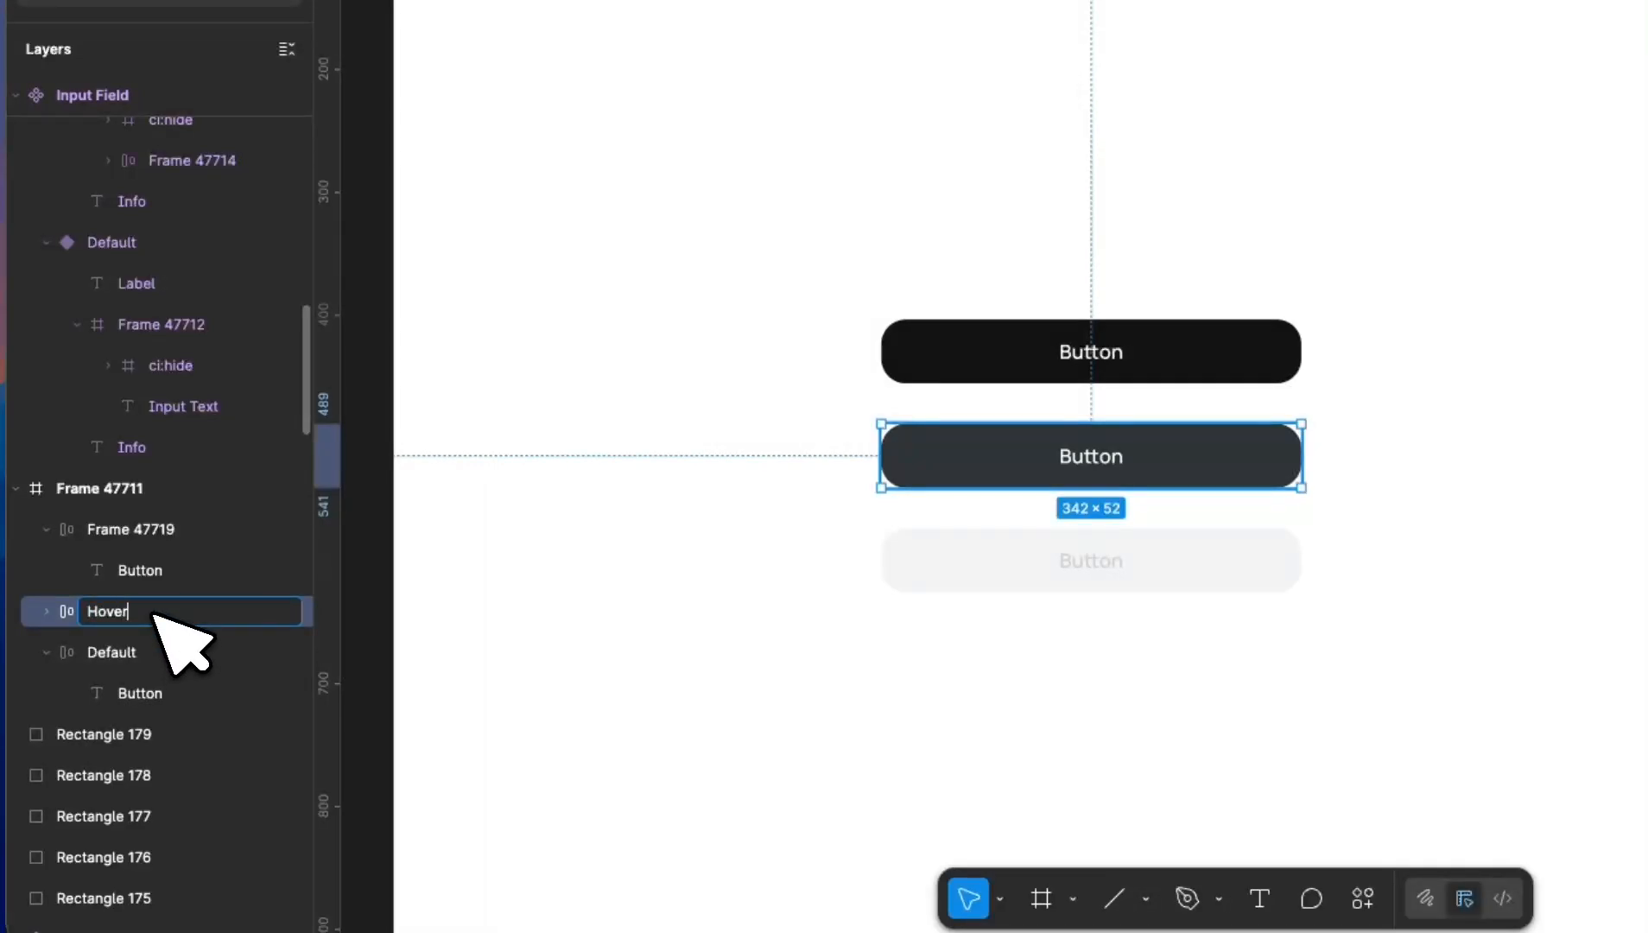
Step: Rename the light grey button's frame as Disabled
click(1180, 553)
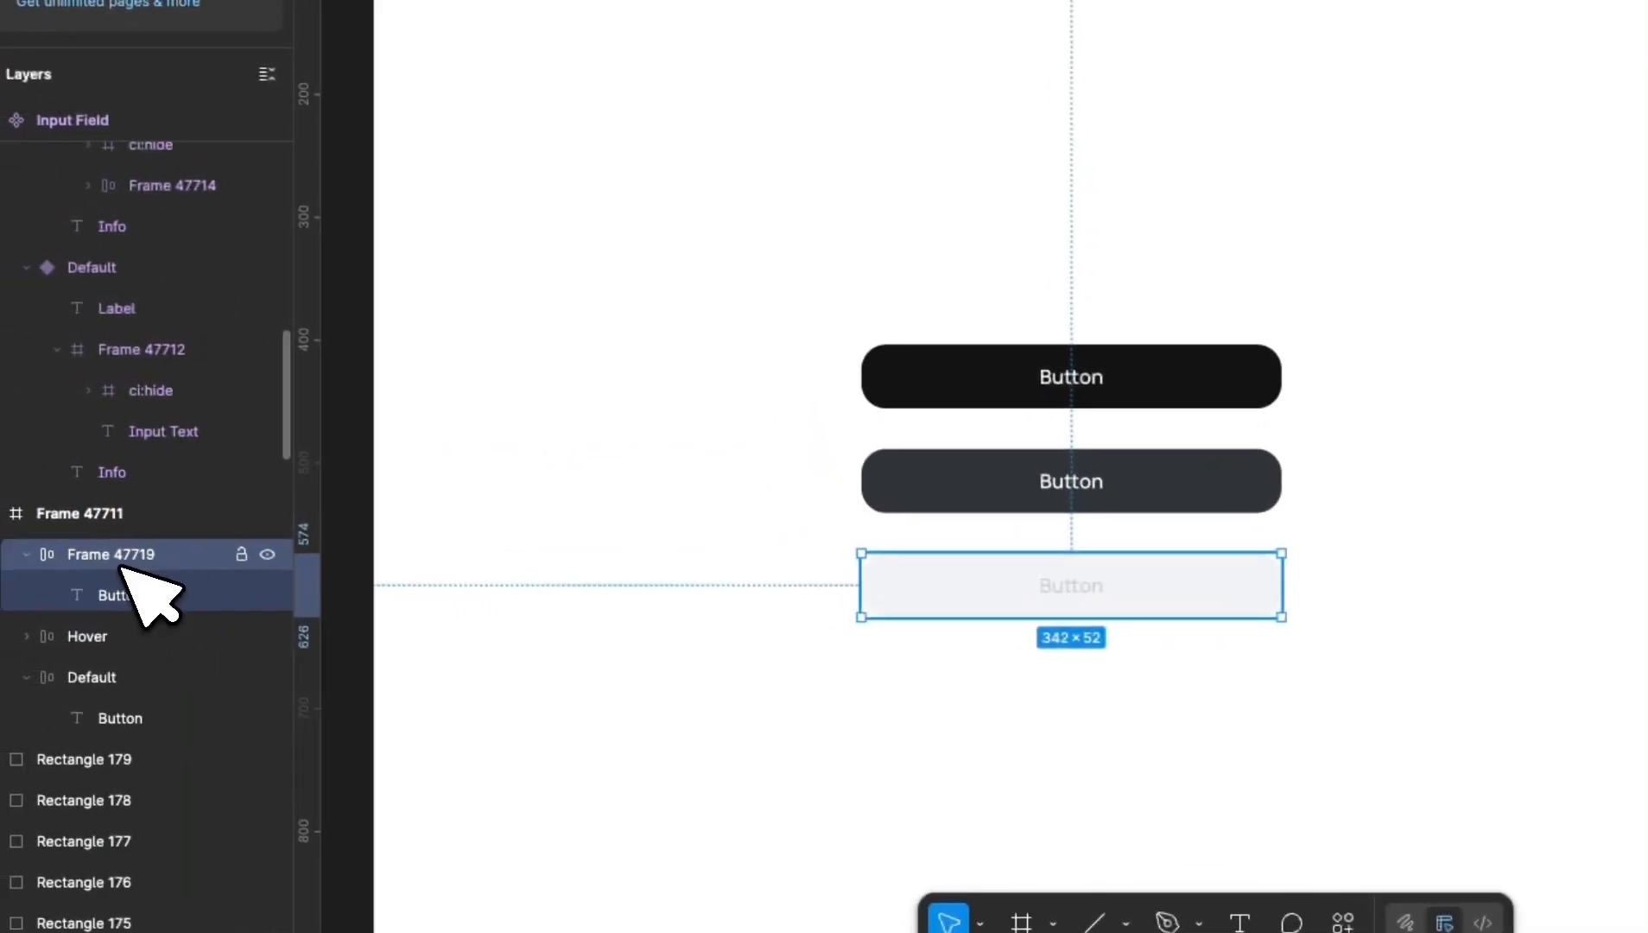
double_click(144, 557)
text(Disa)
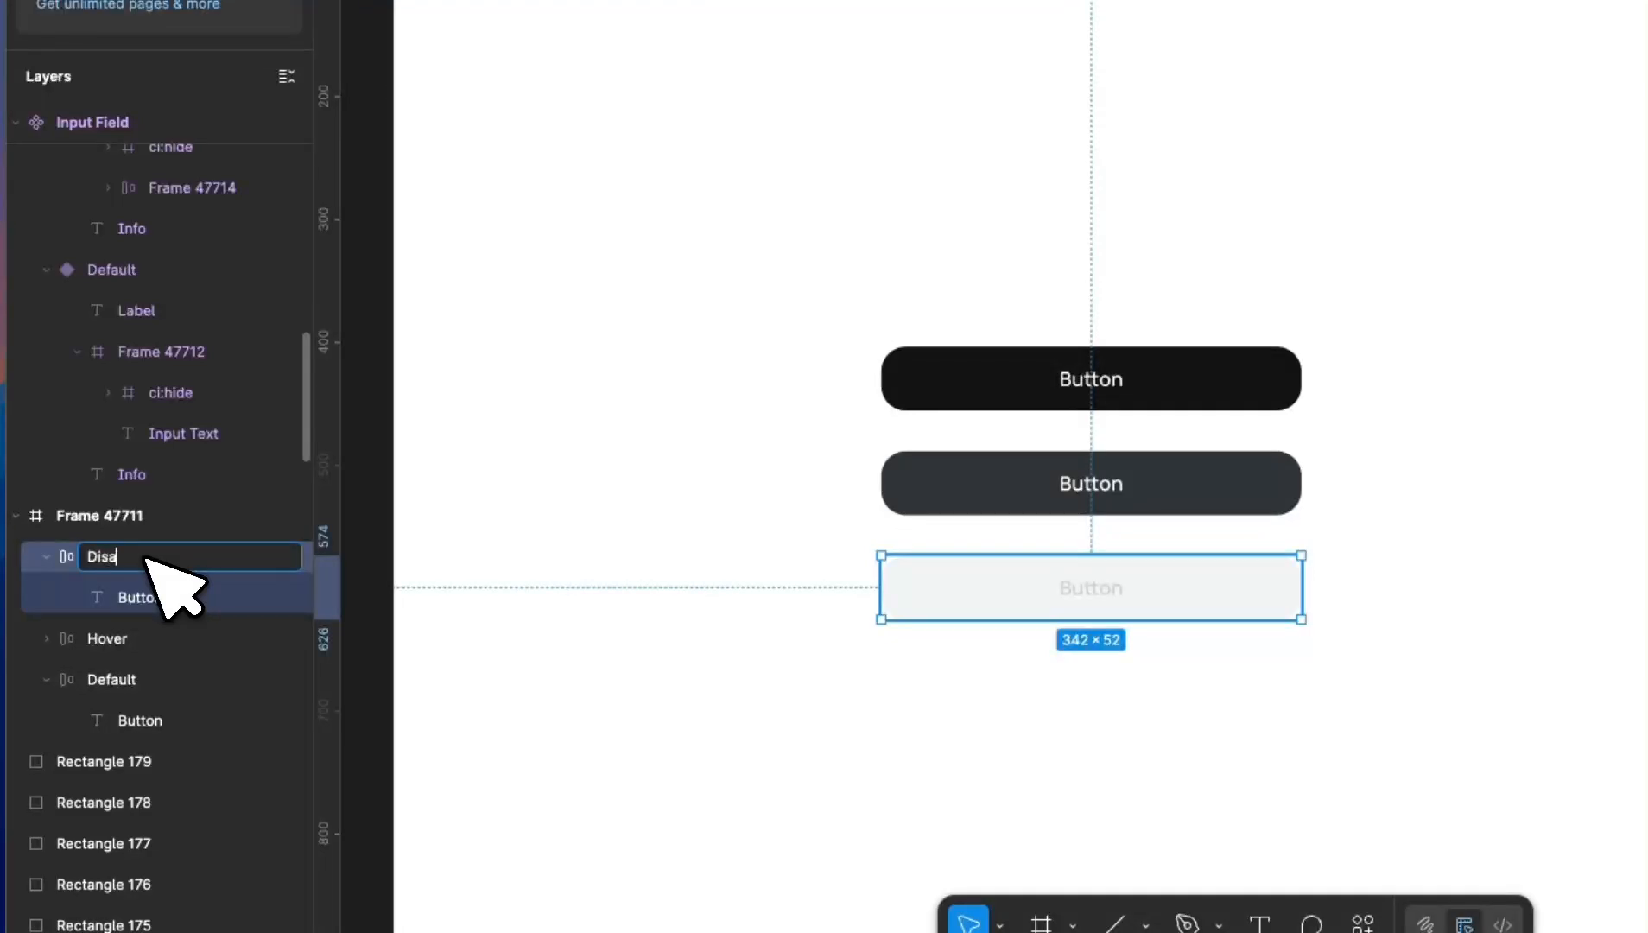
text(bled)
key(Return)
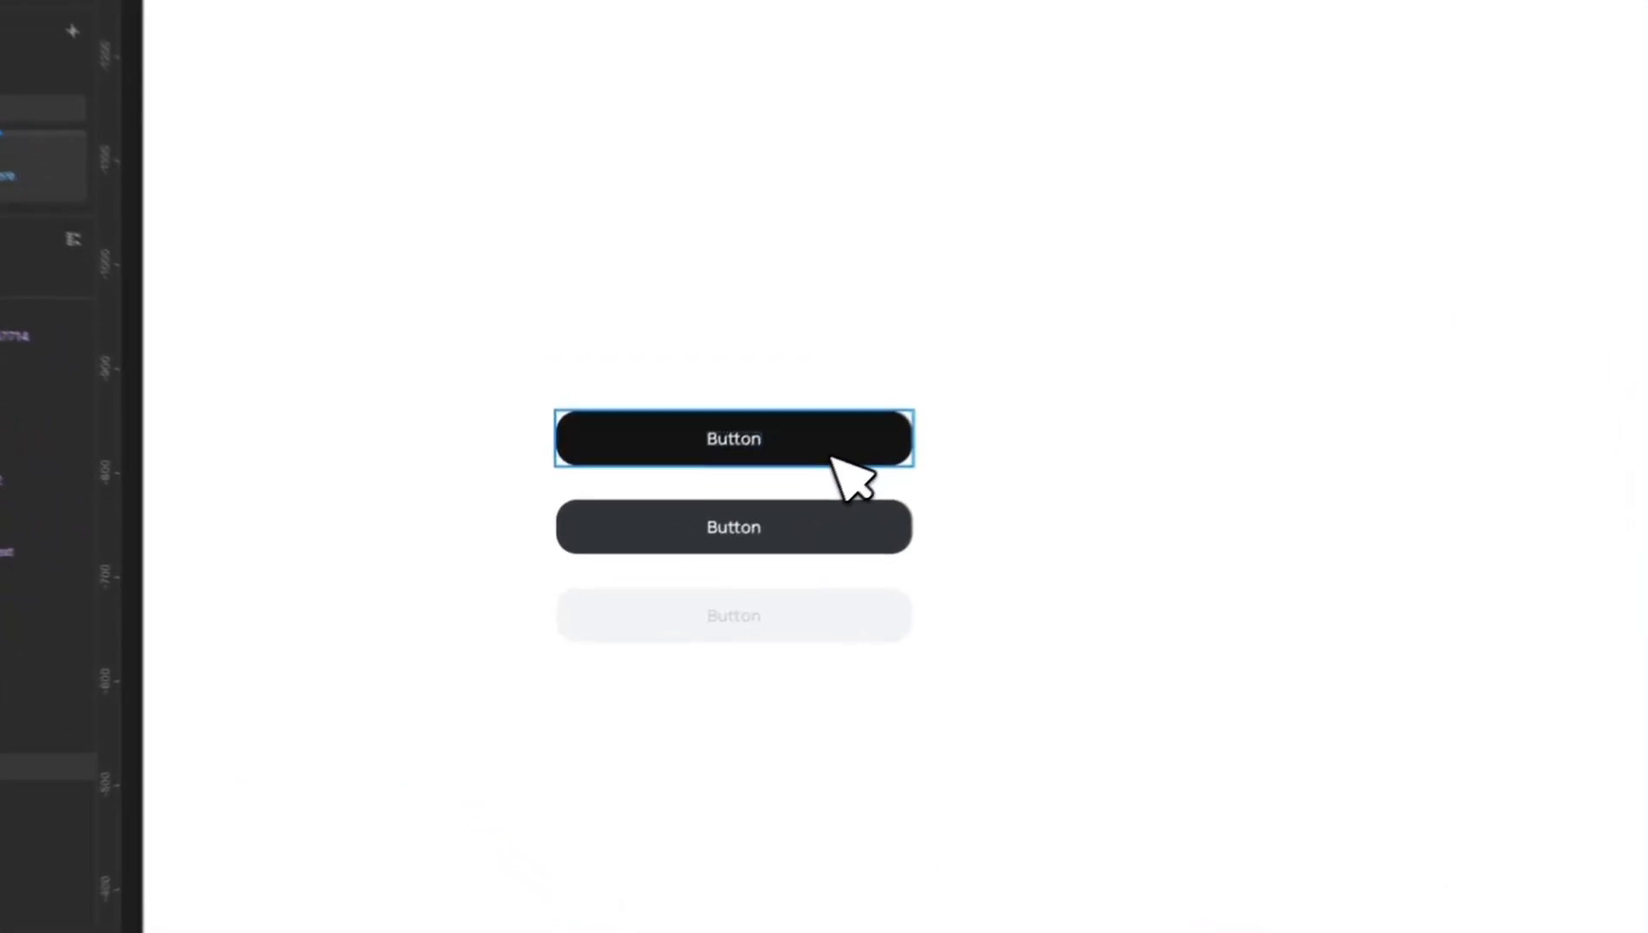
click(770, 493)
click(771, 562)
click(767, 618)
click(777, 538)
click(882, 437)
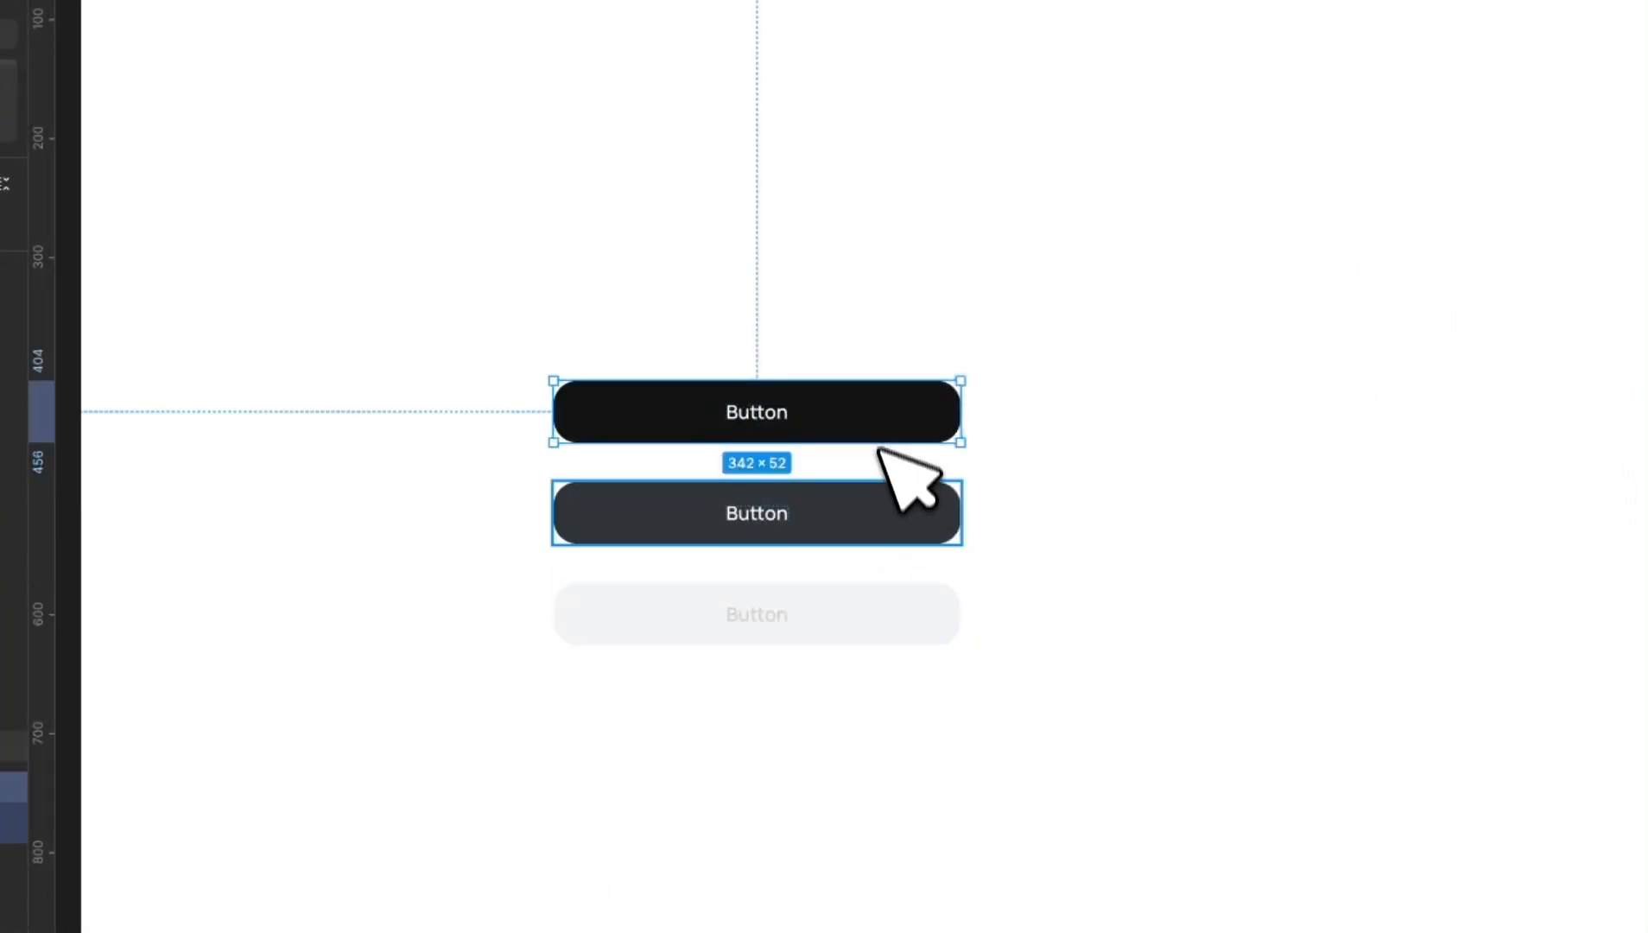
click(881, 516)
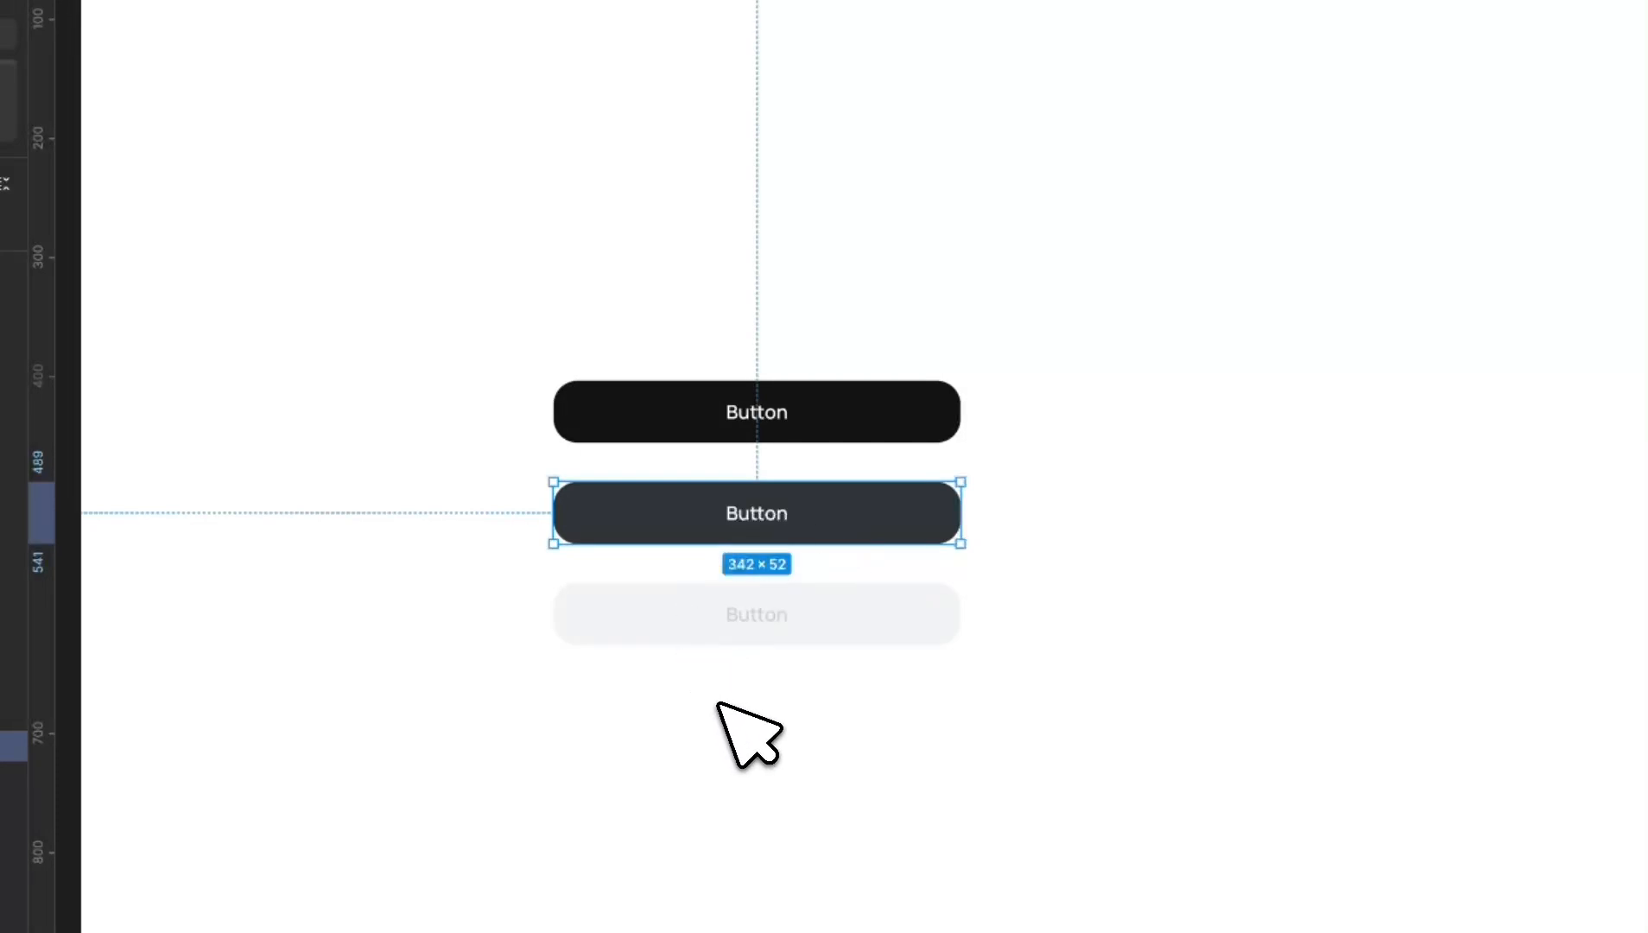
click(725, 288)
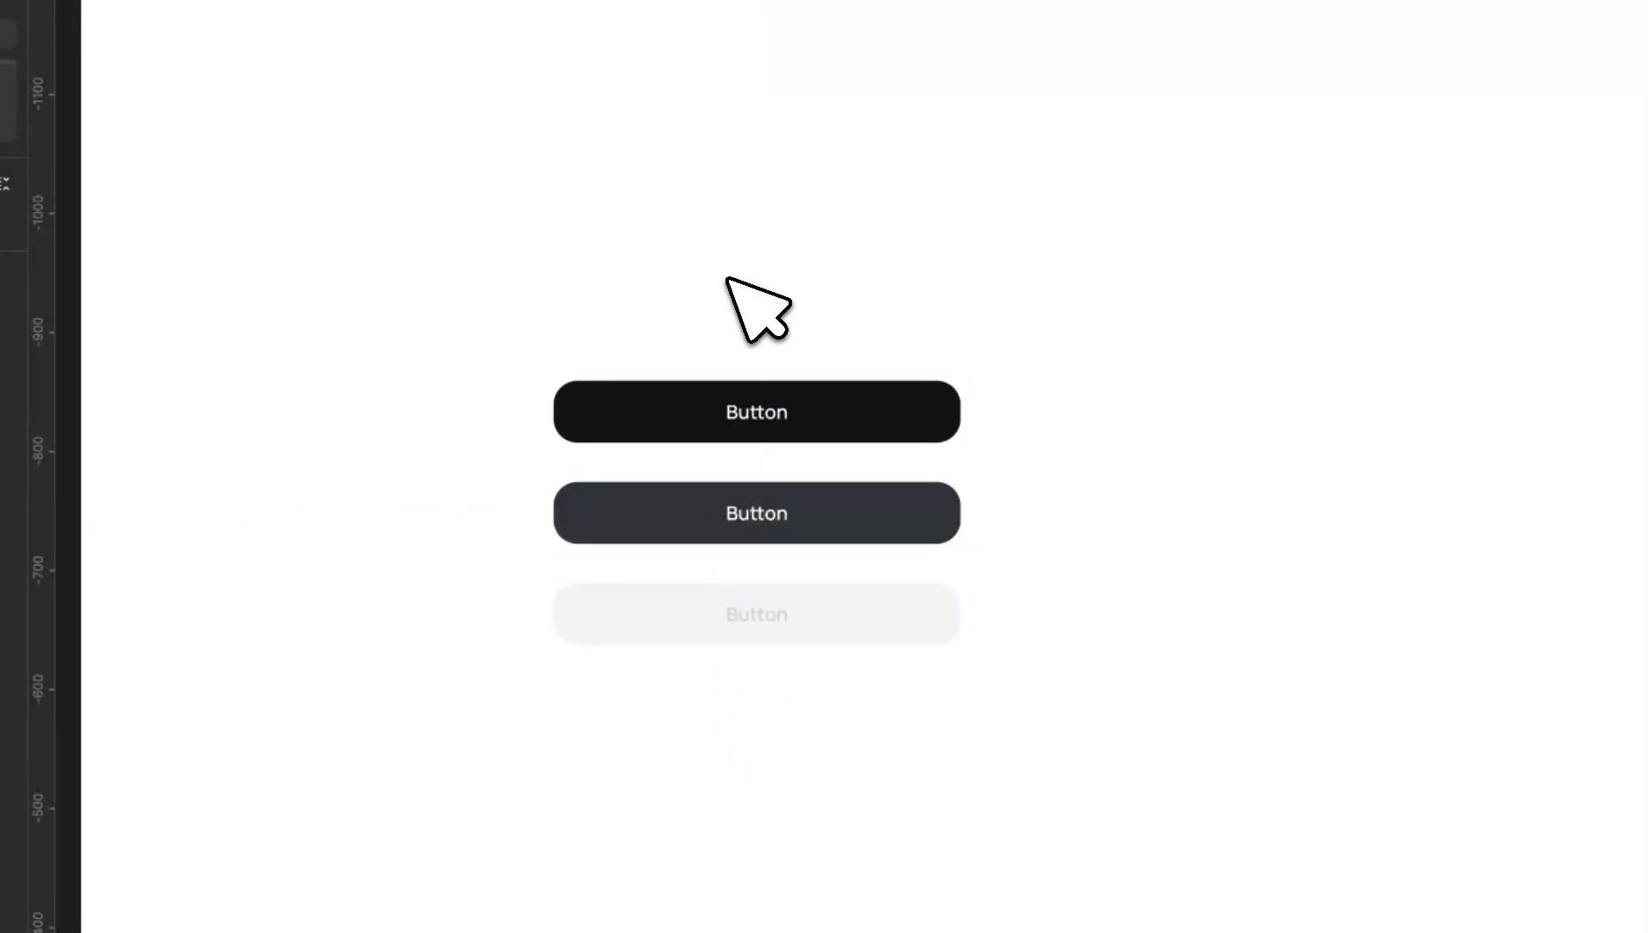
Step: Combine the three button frames into one component set
drag(392, 282, 1082, 765)
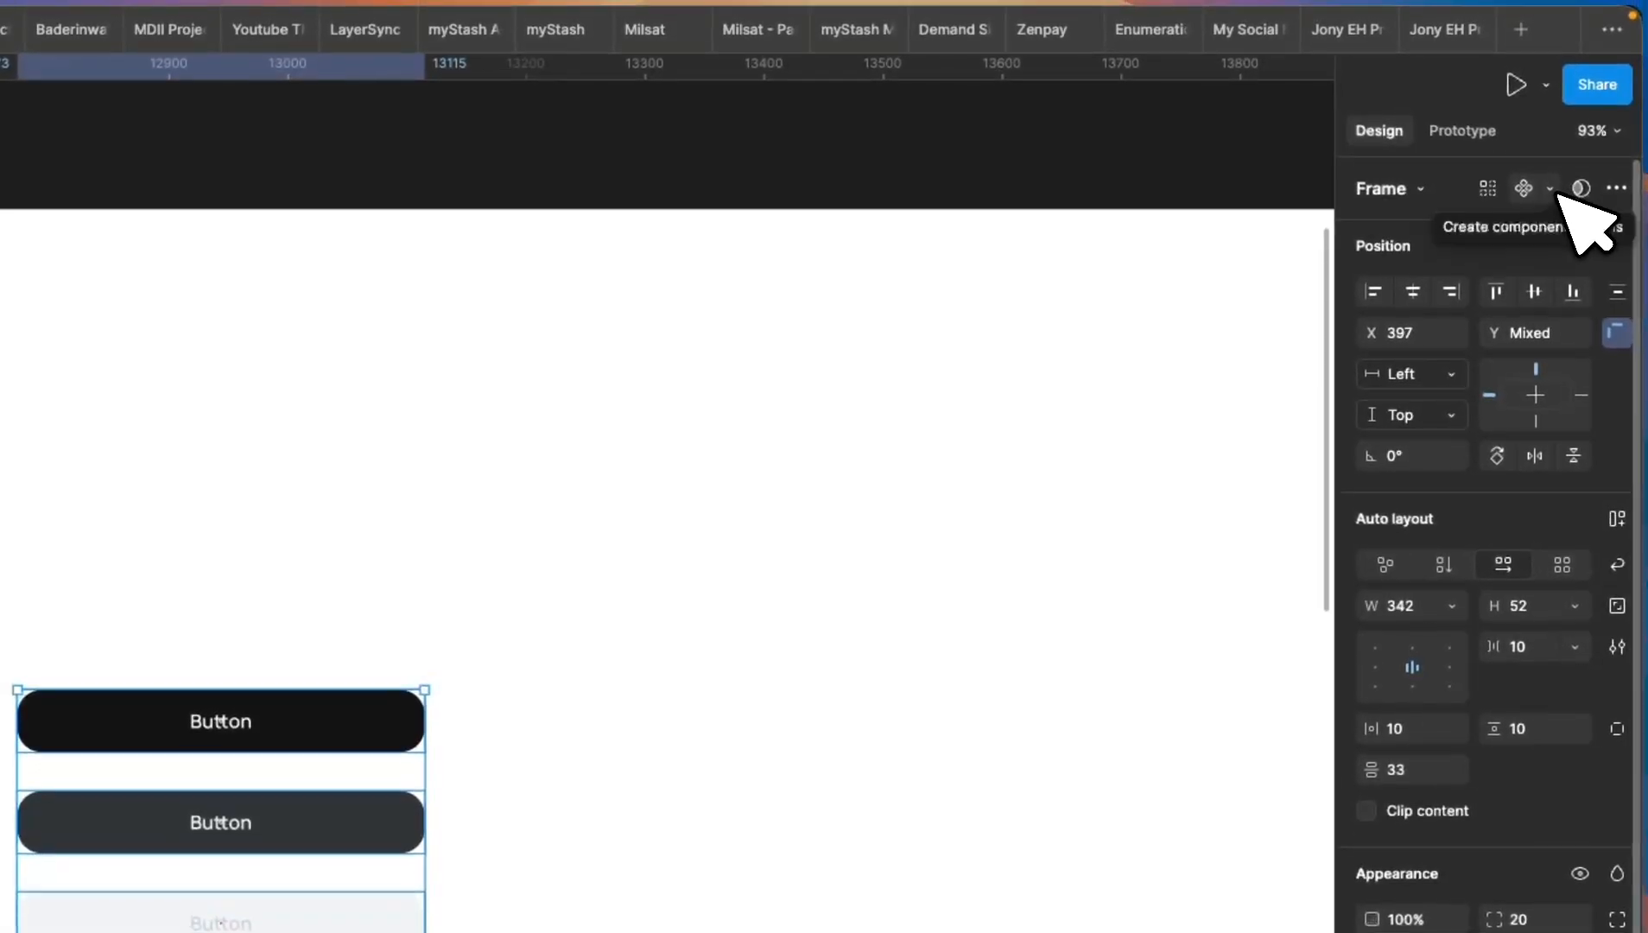
click(1551, 189)
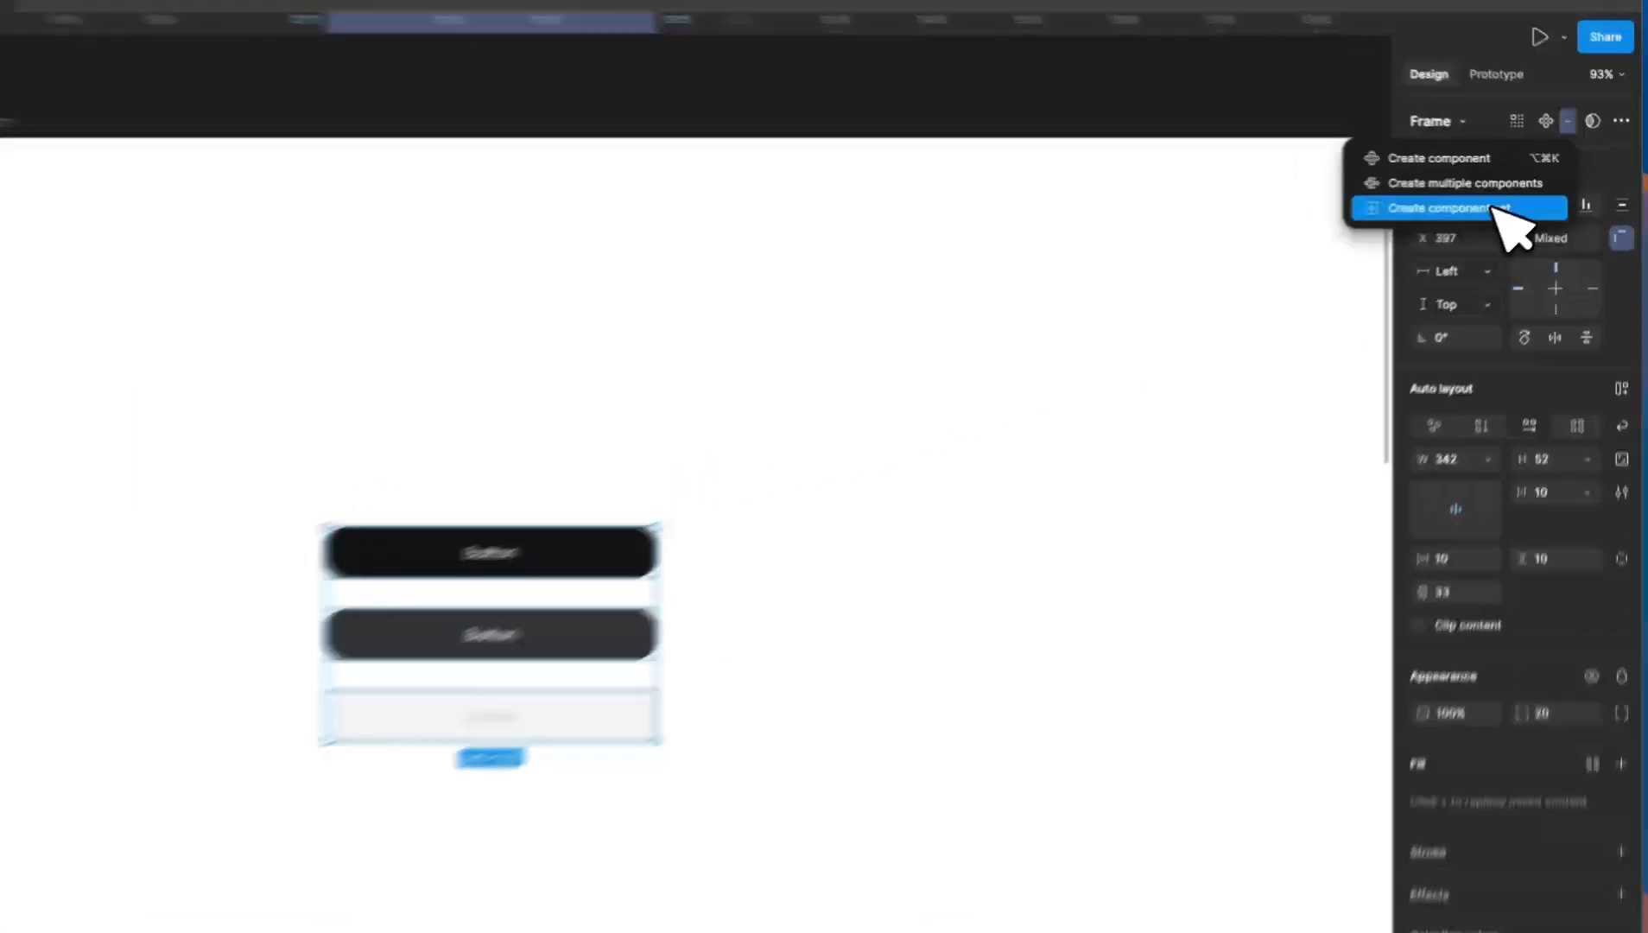
click(1469, 199)
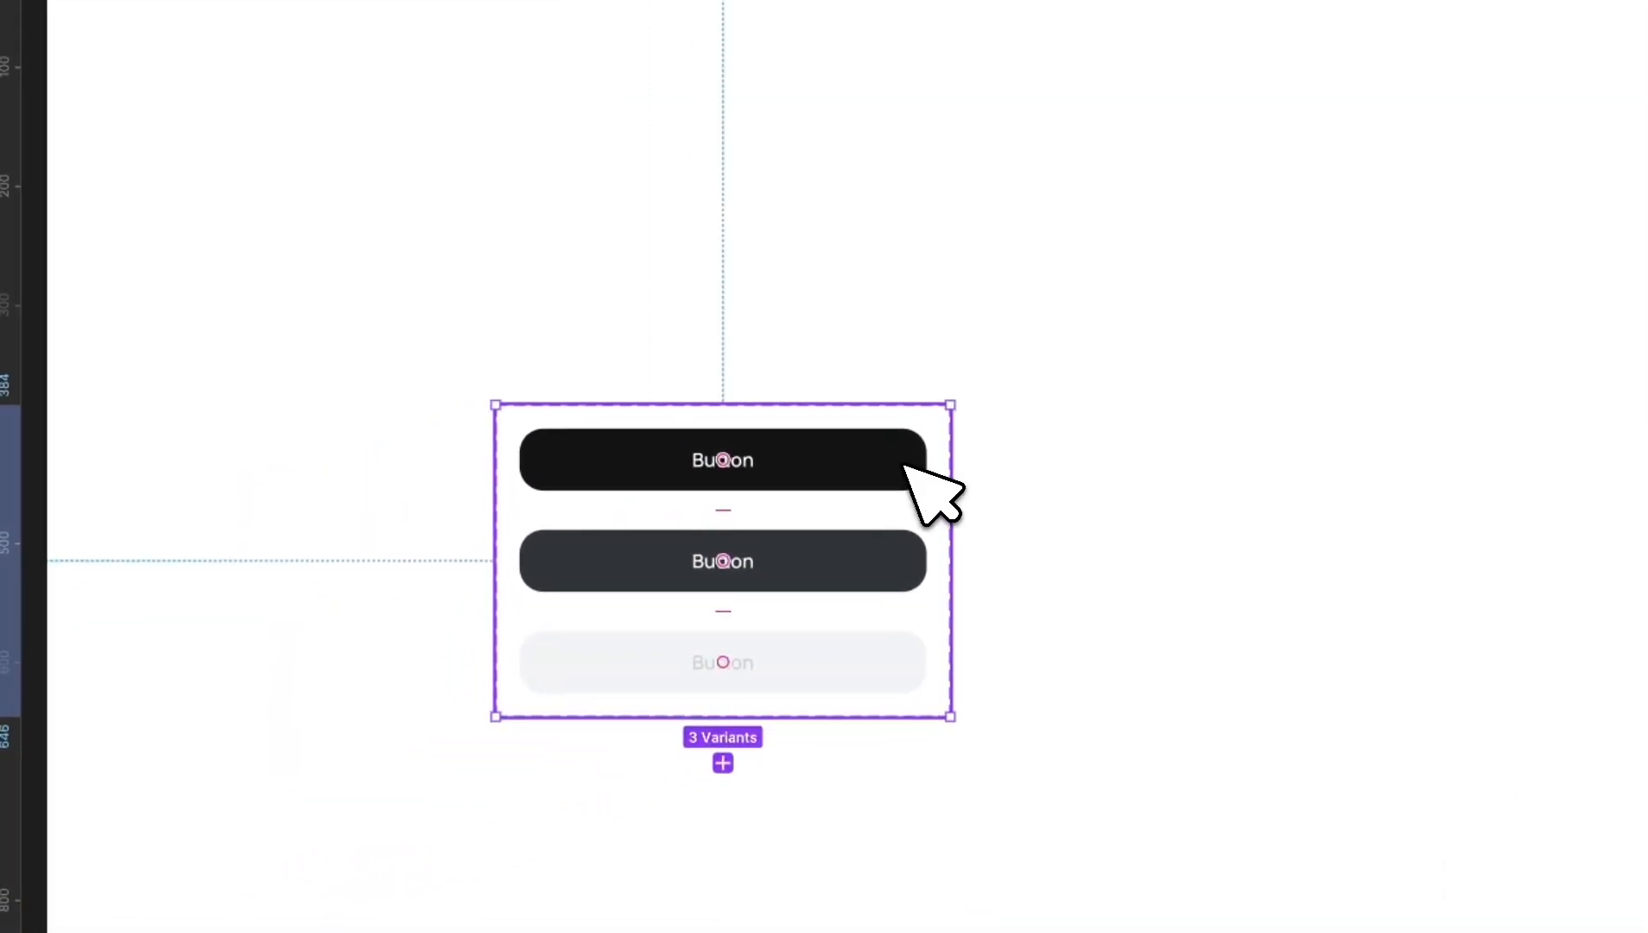
Step: Reposition the button component set inside Frame 47711 at about X 325, Y 313
scroll(973, 485, down, 5)
scroll(921, 486, up, 2)
drag(988, 475, 390, 515)
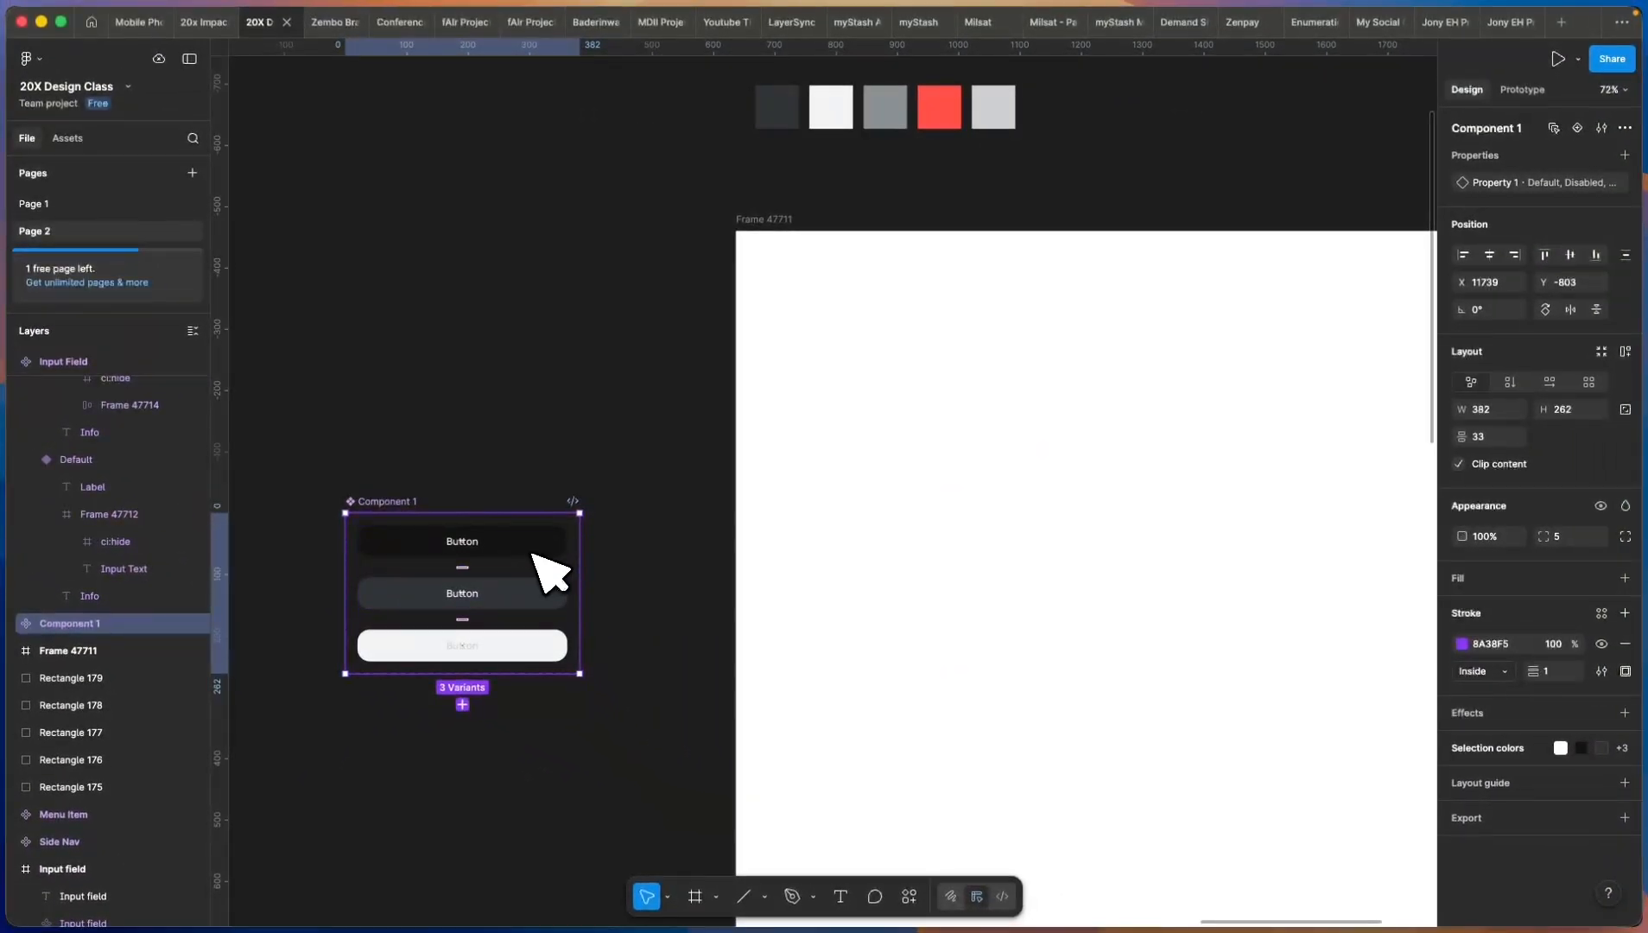
drag(434, 526, 1002, 412)
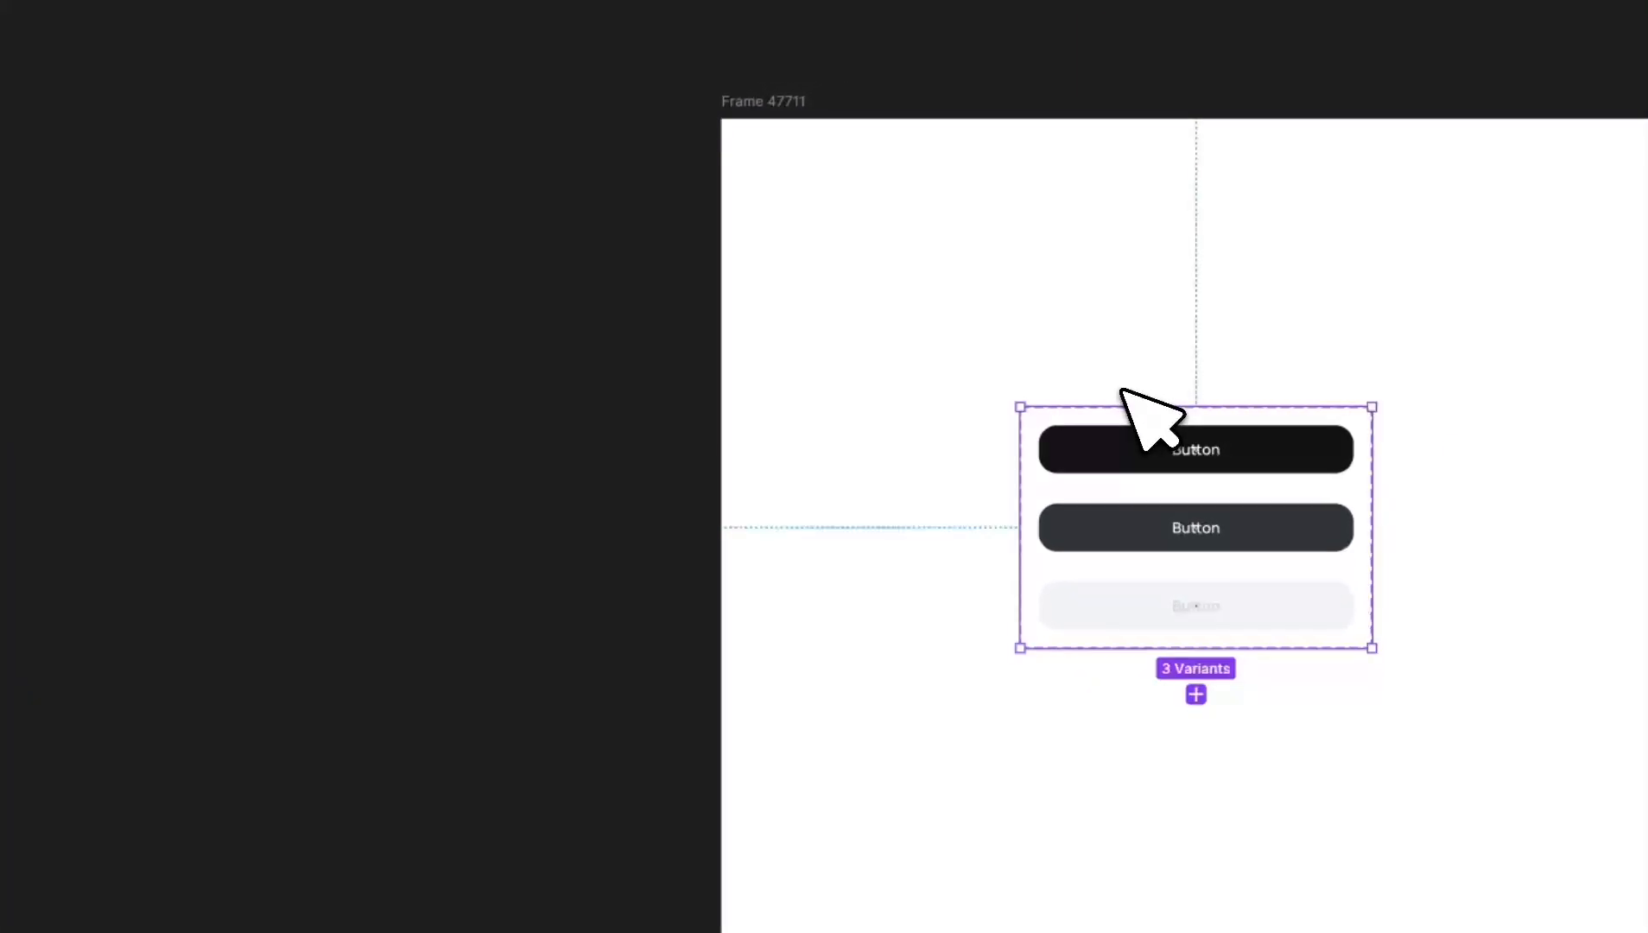
Step: Rename the component set as Button
double_click(149, 625)
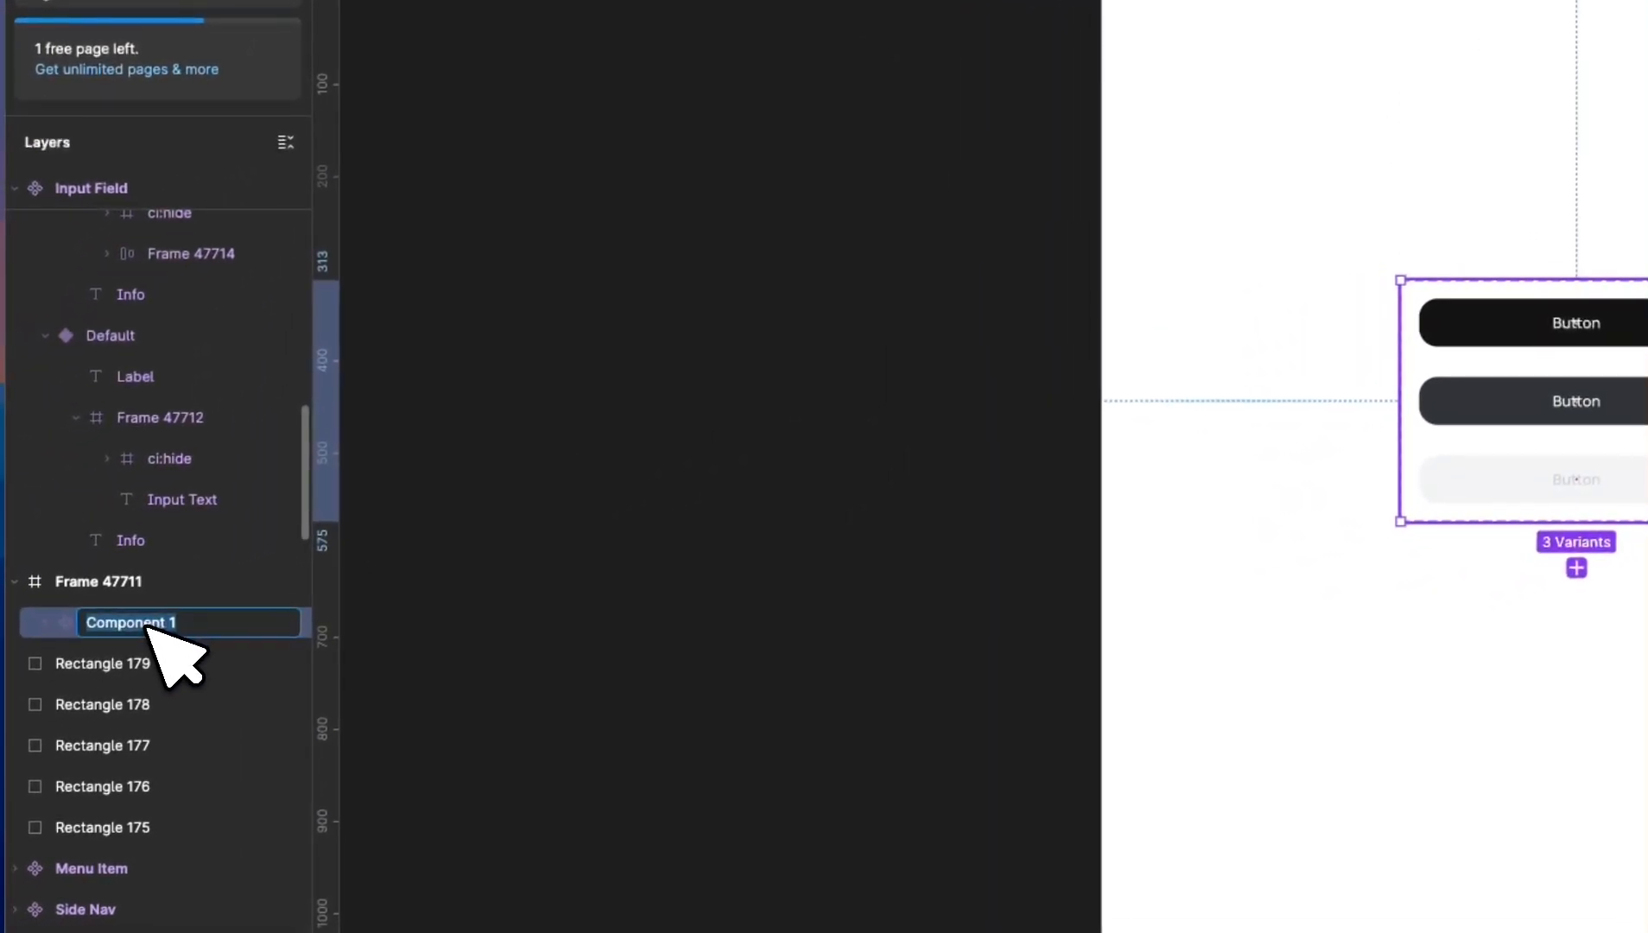
text(Button)
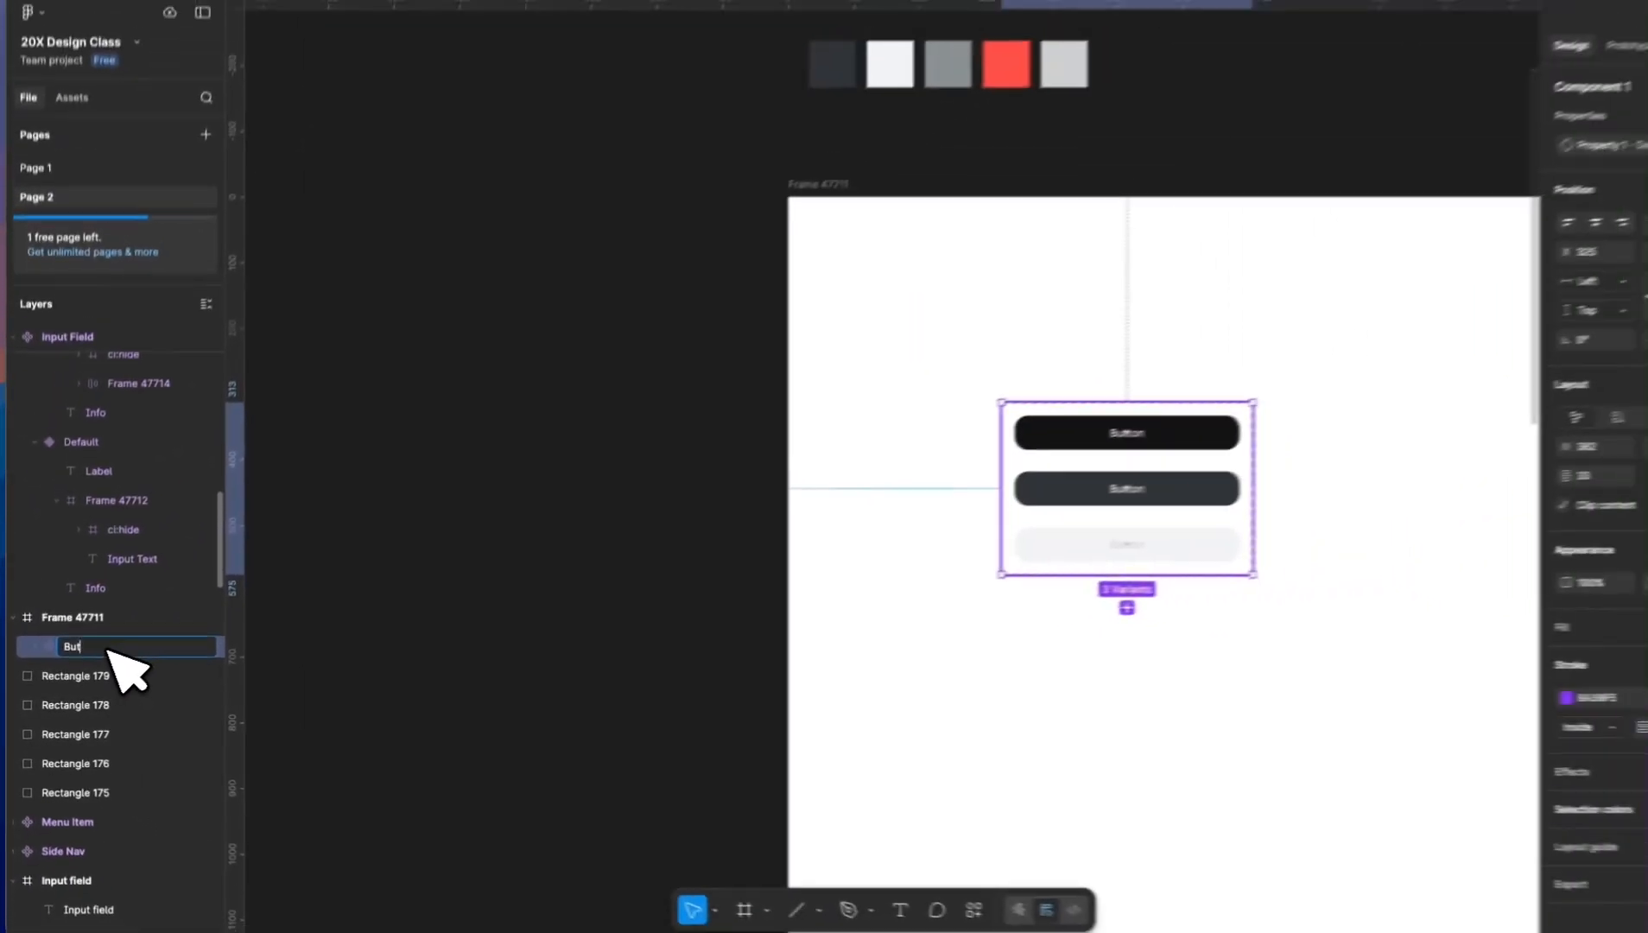
key(Return)
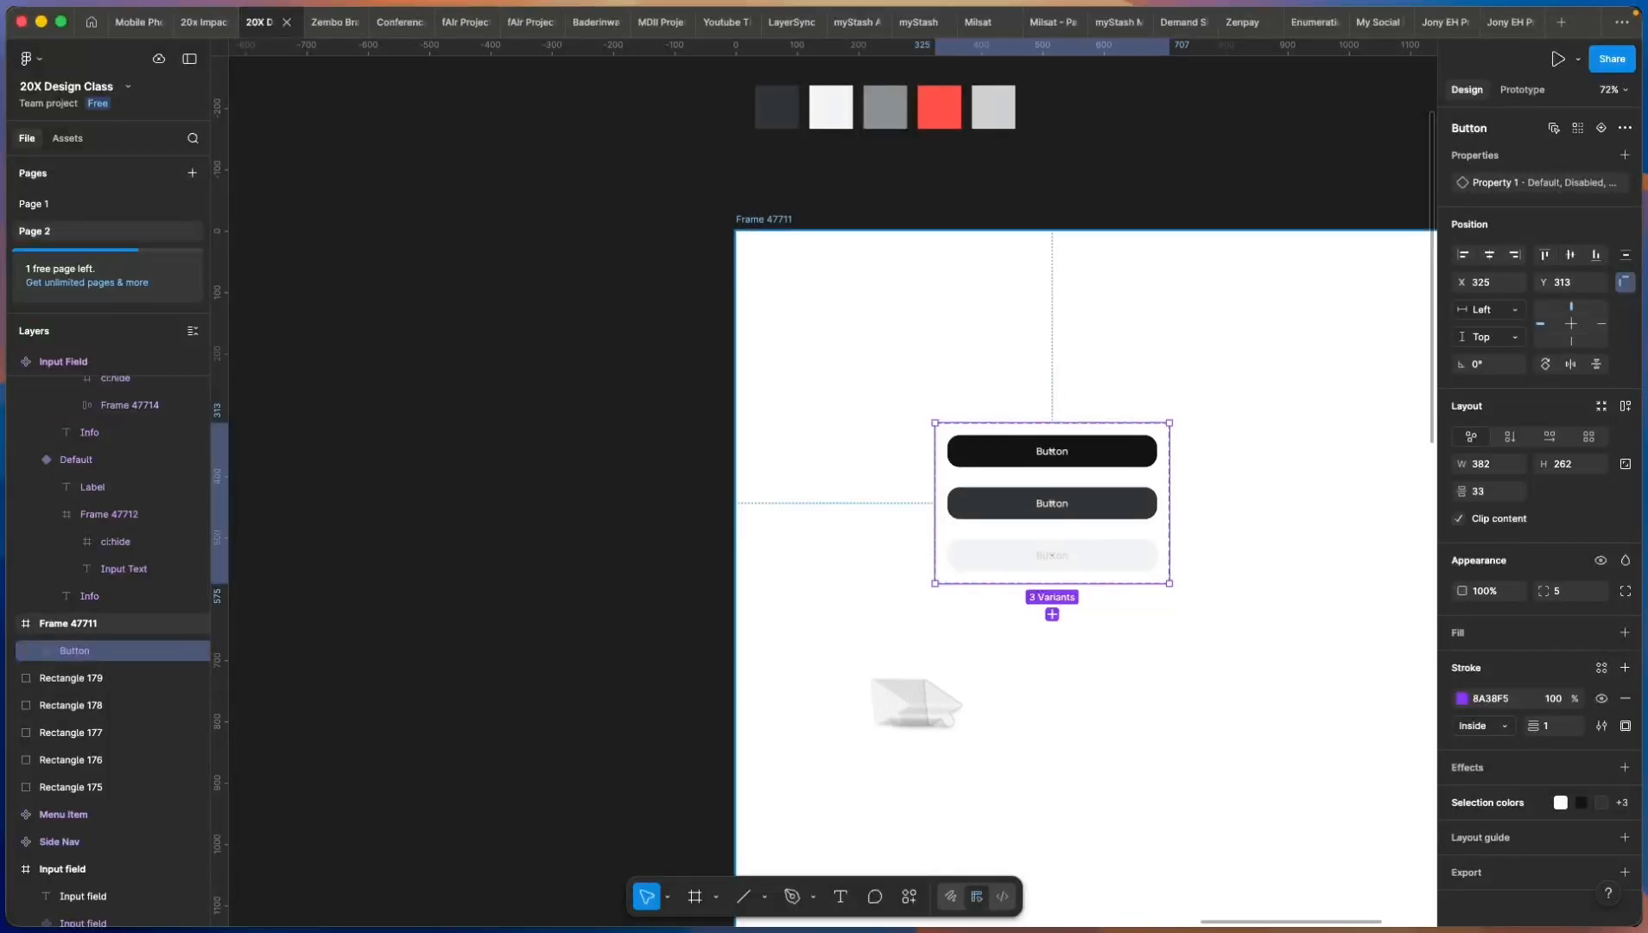
Step: Examine the variant property on the whole Button component set and on its Default and Hover variants
scroll(1090, 538, up, 5)
scroll(911, 451, down, 3)
scroll(748, 425, up, 2)
click(1040, 424)
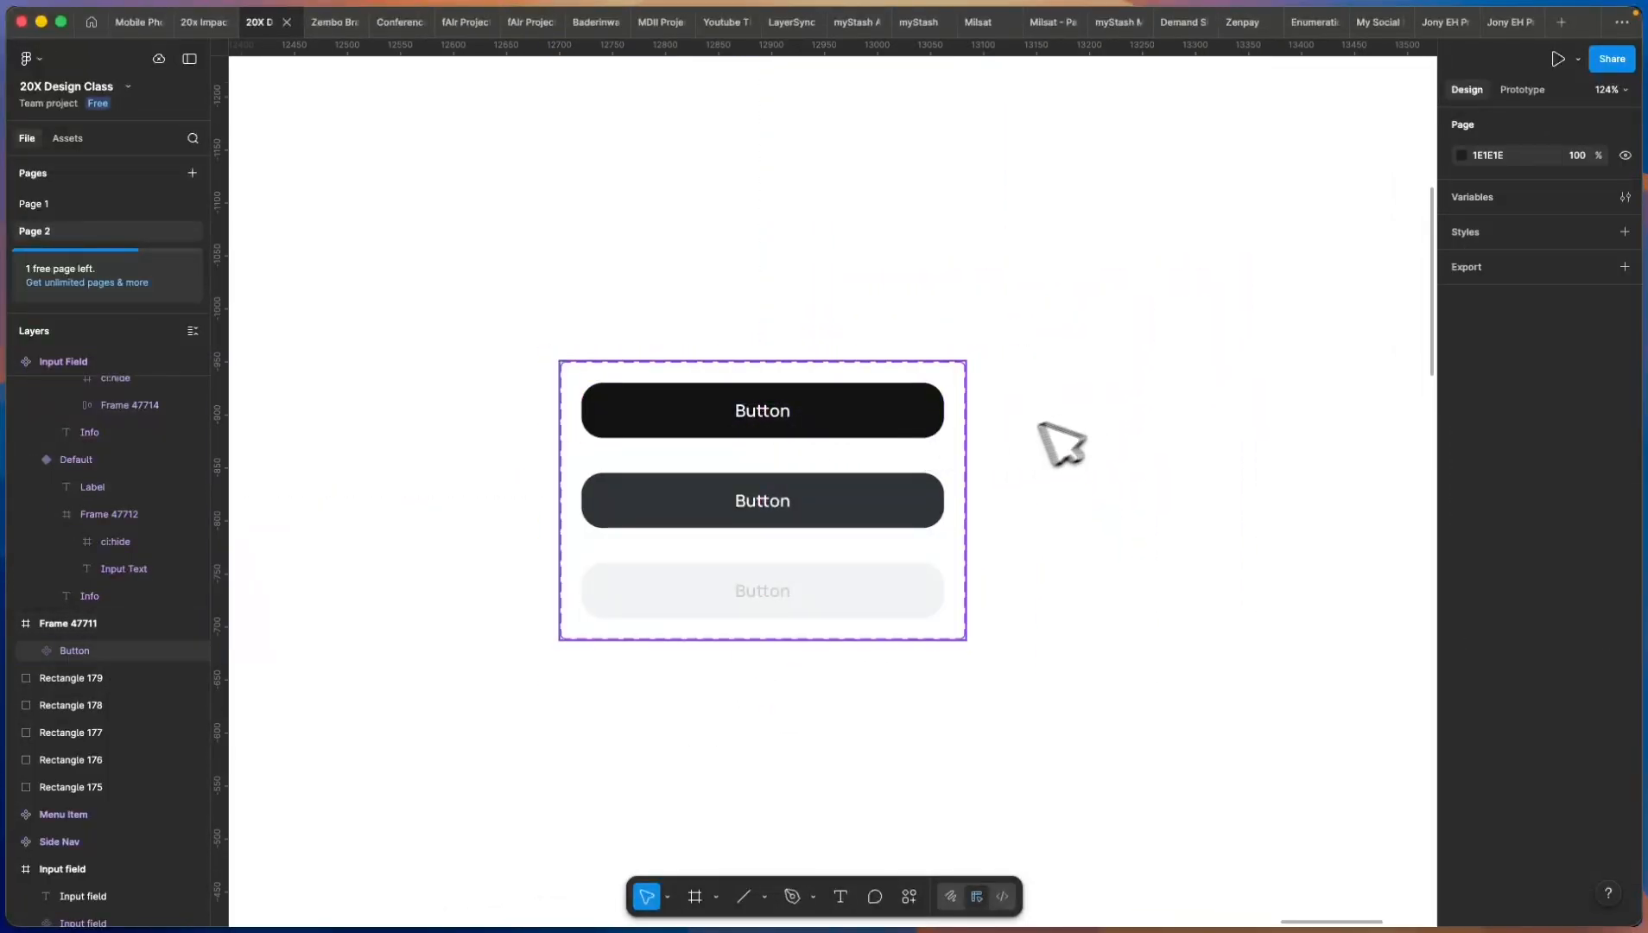
scroll(787, 512, down, 3)
click(790, 448)
click(790, 444)
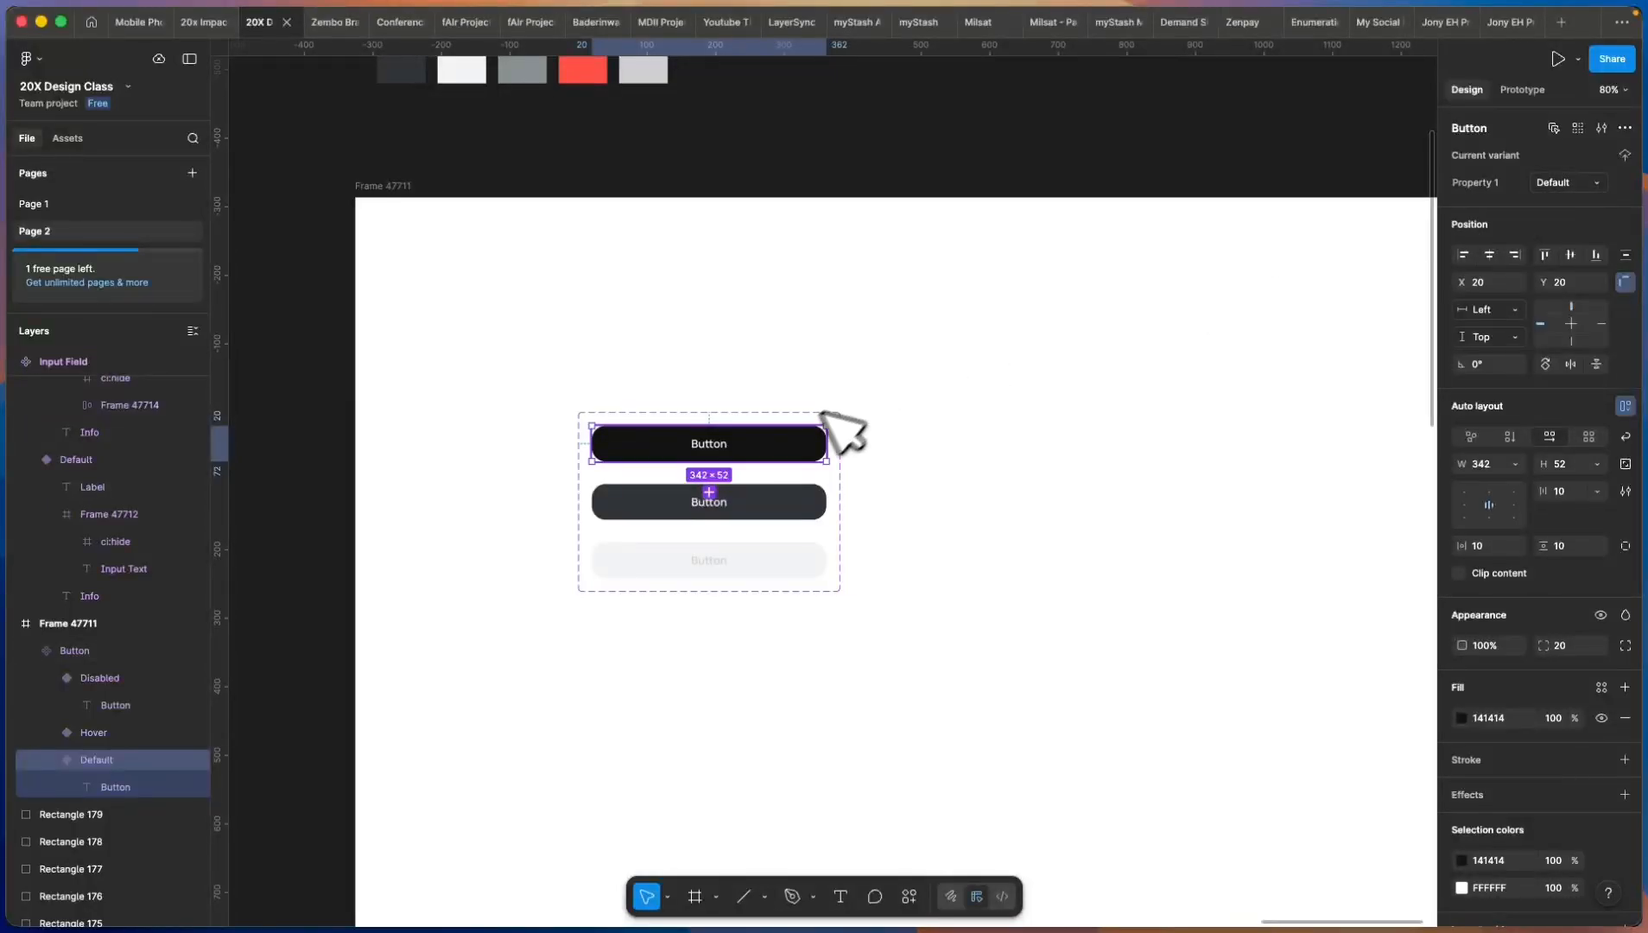
click(816, 501)
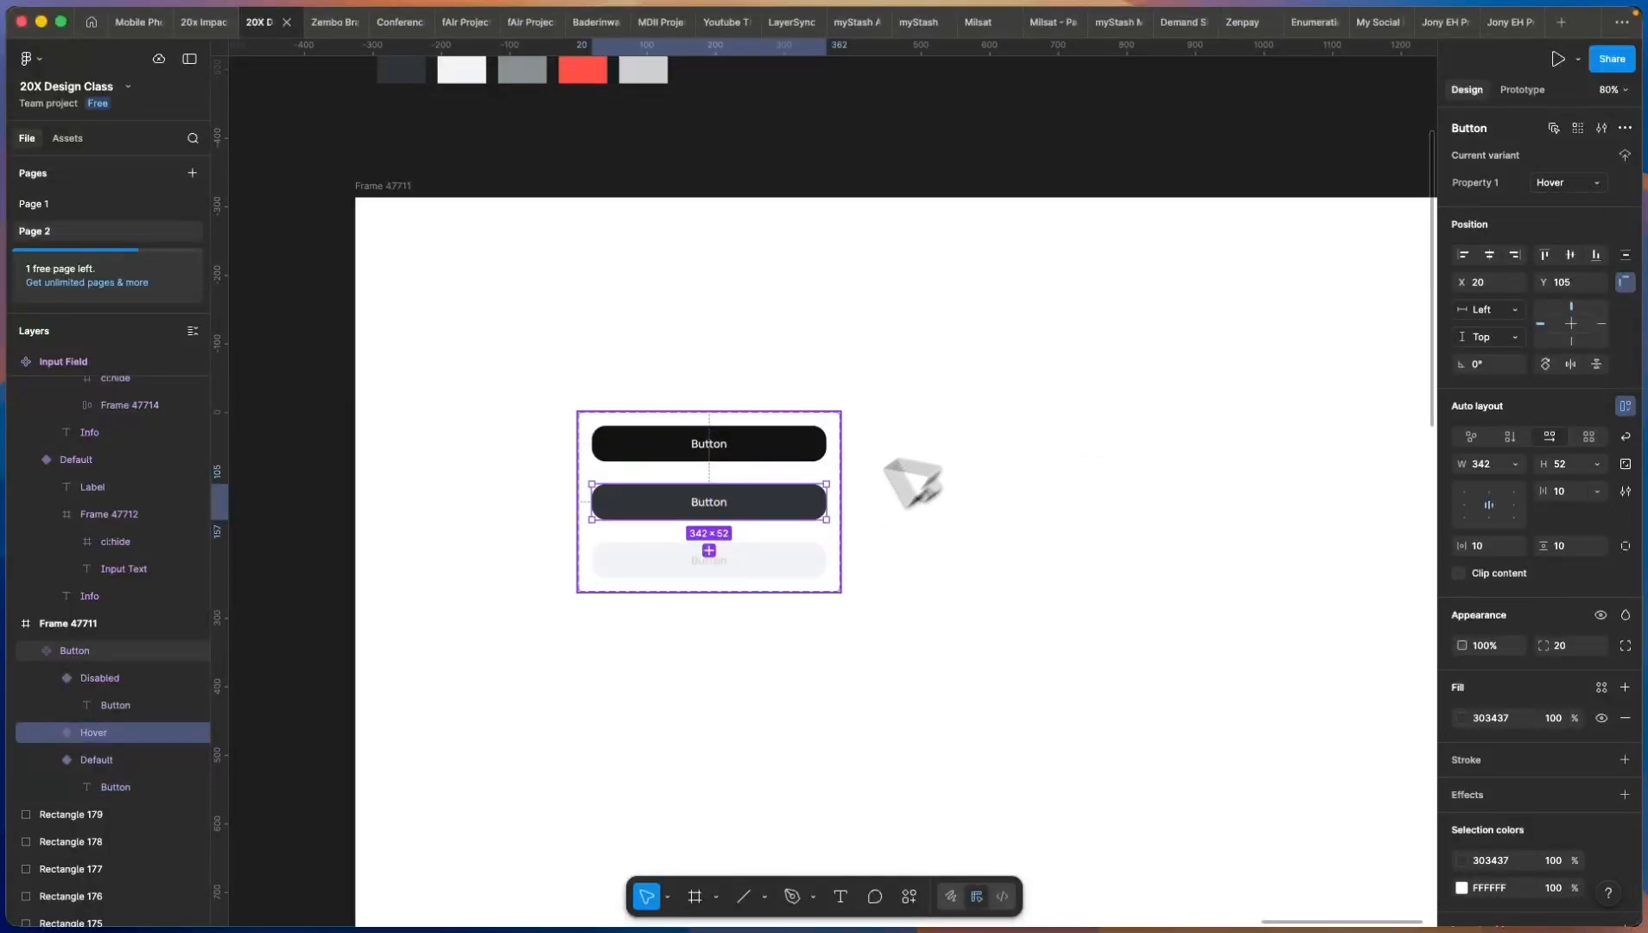
key(Tab)
click(817, 496)
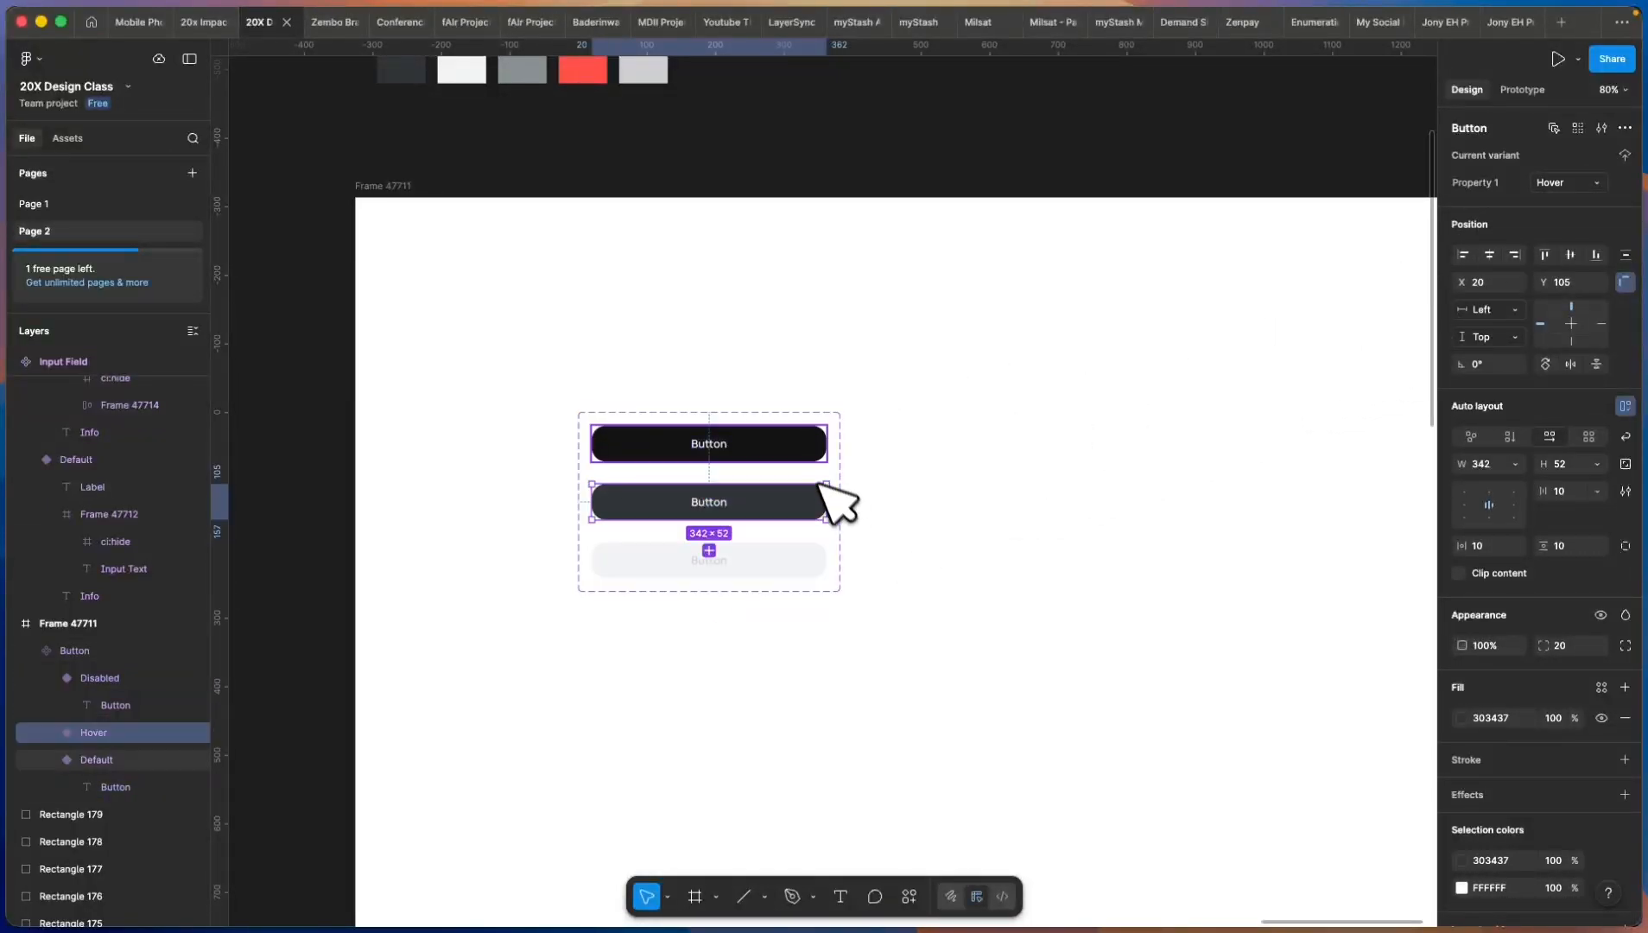
click(812, 453)
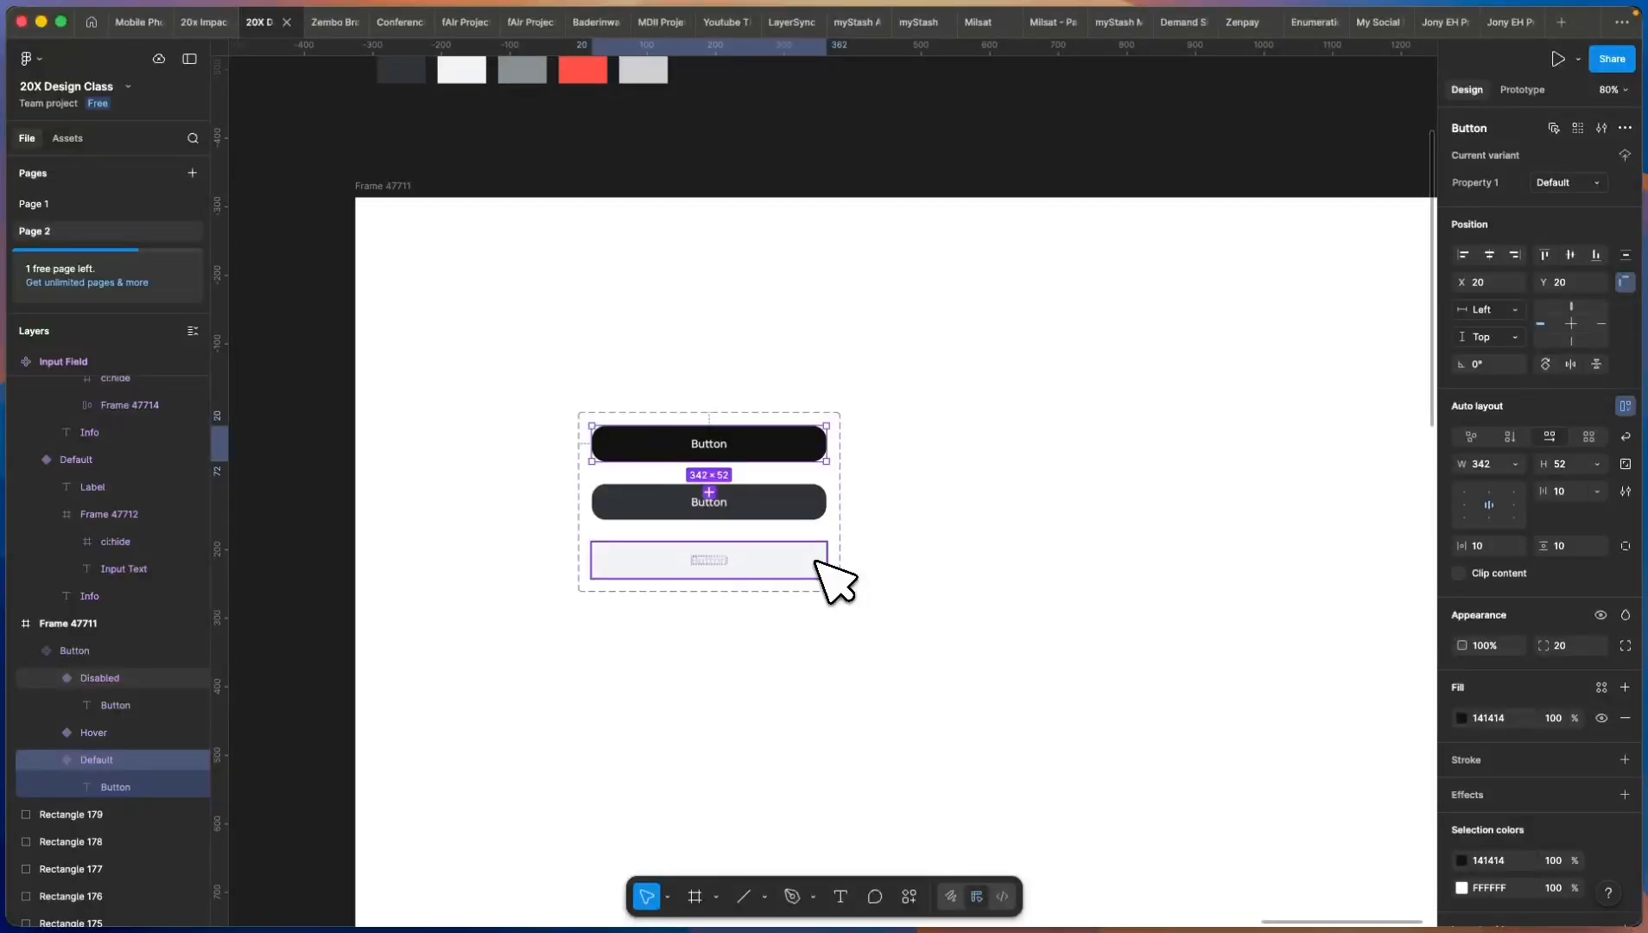
click(977, 386)
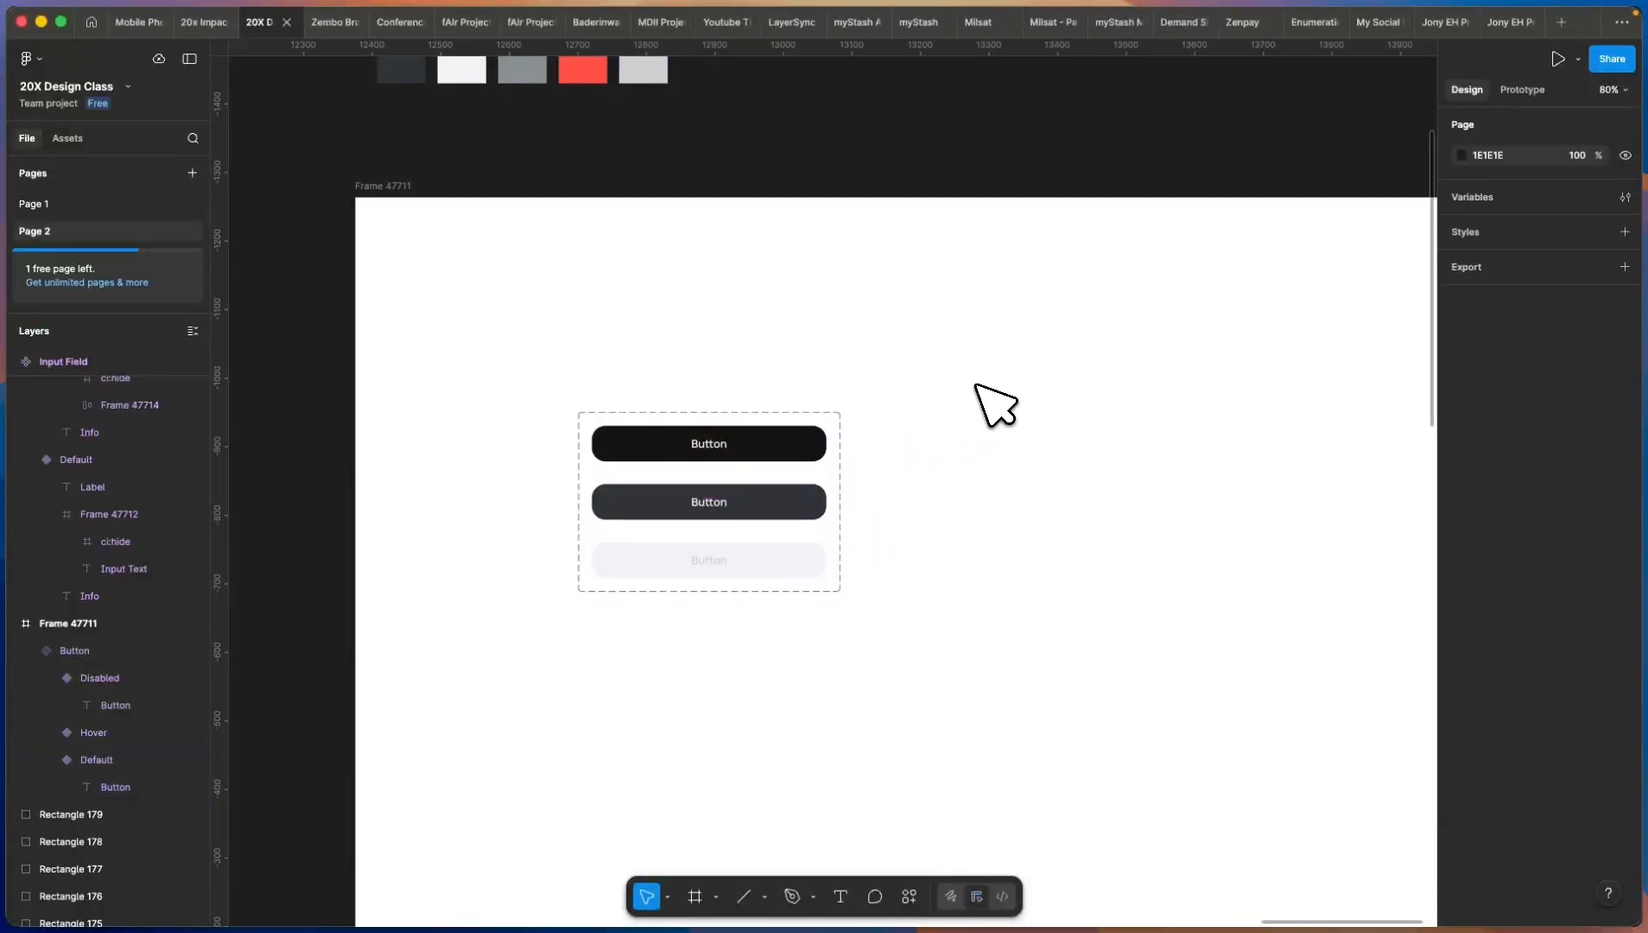
click(828, 531)
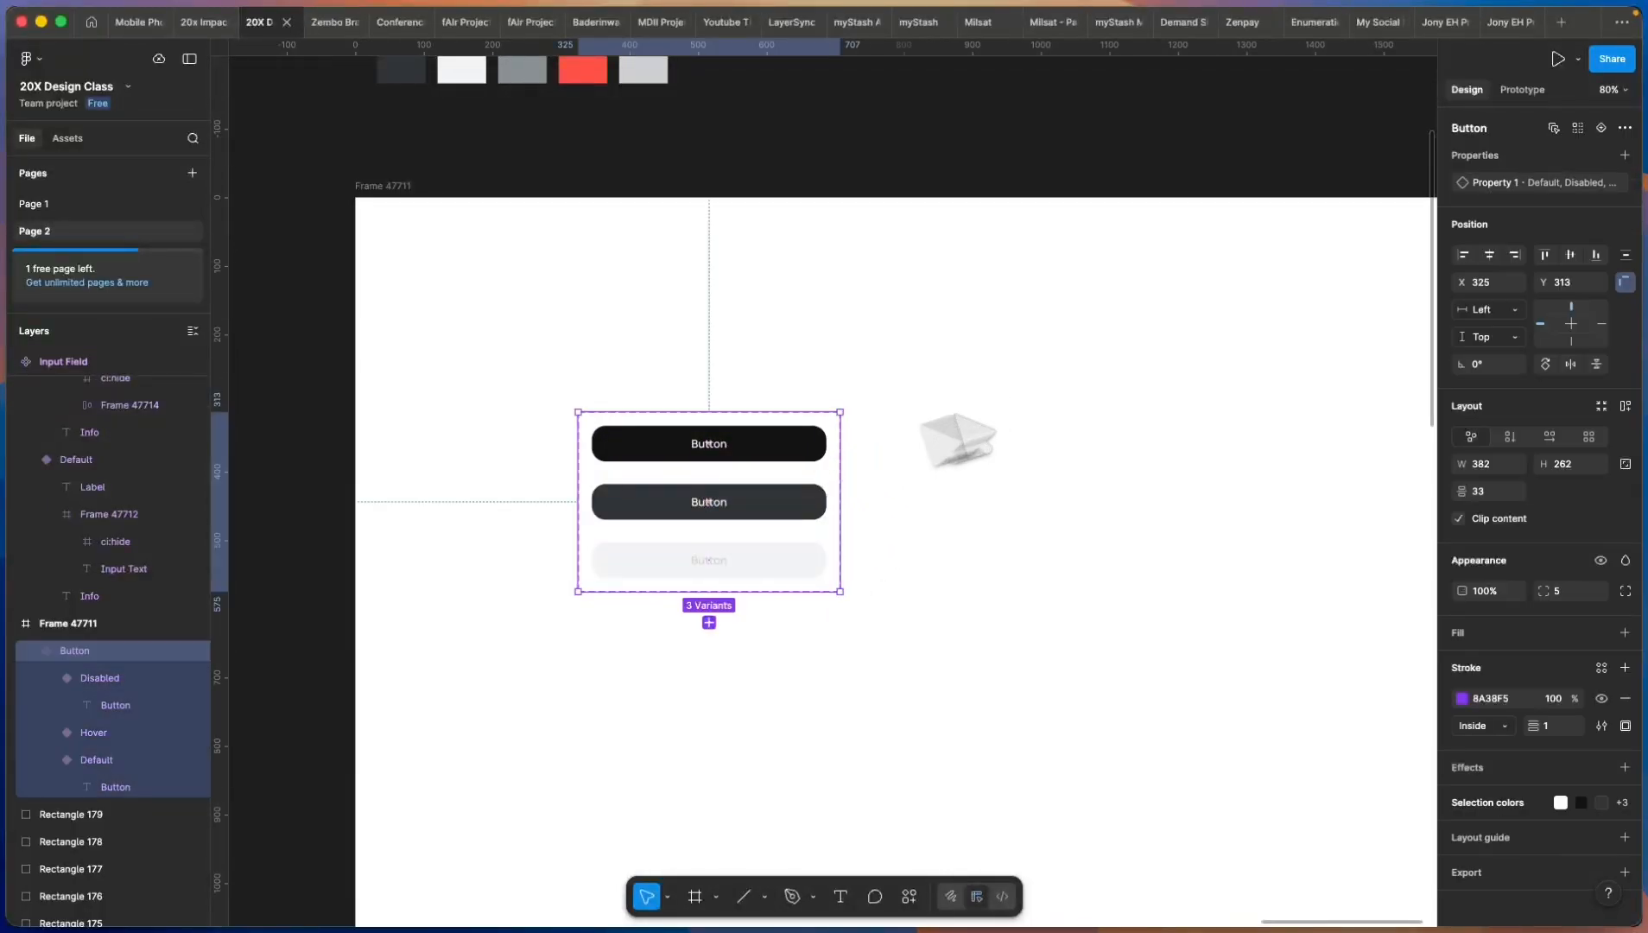
click(809, 445)
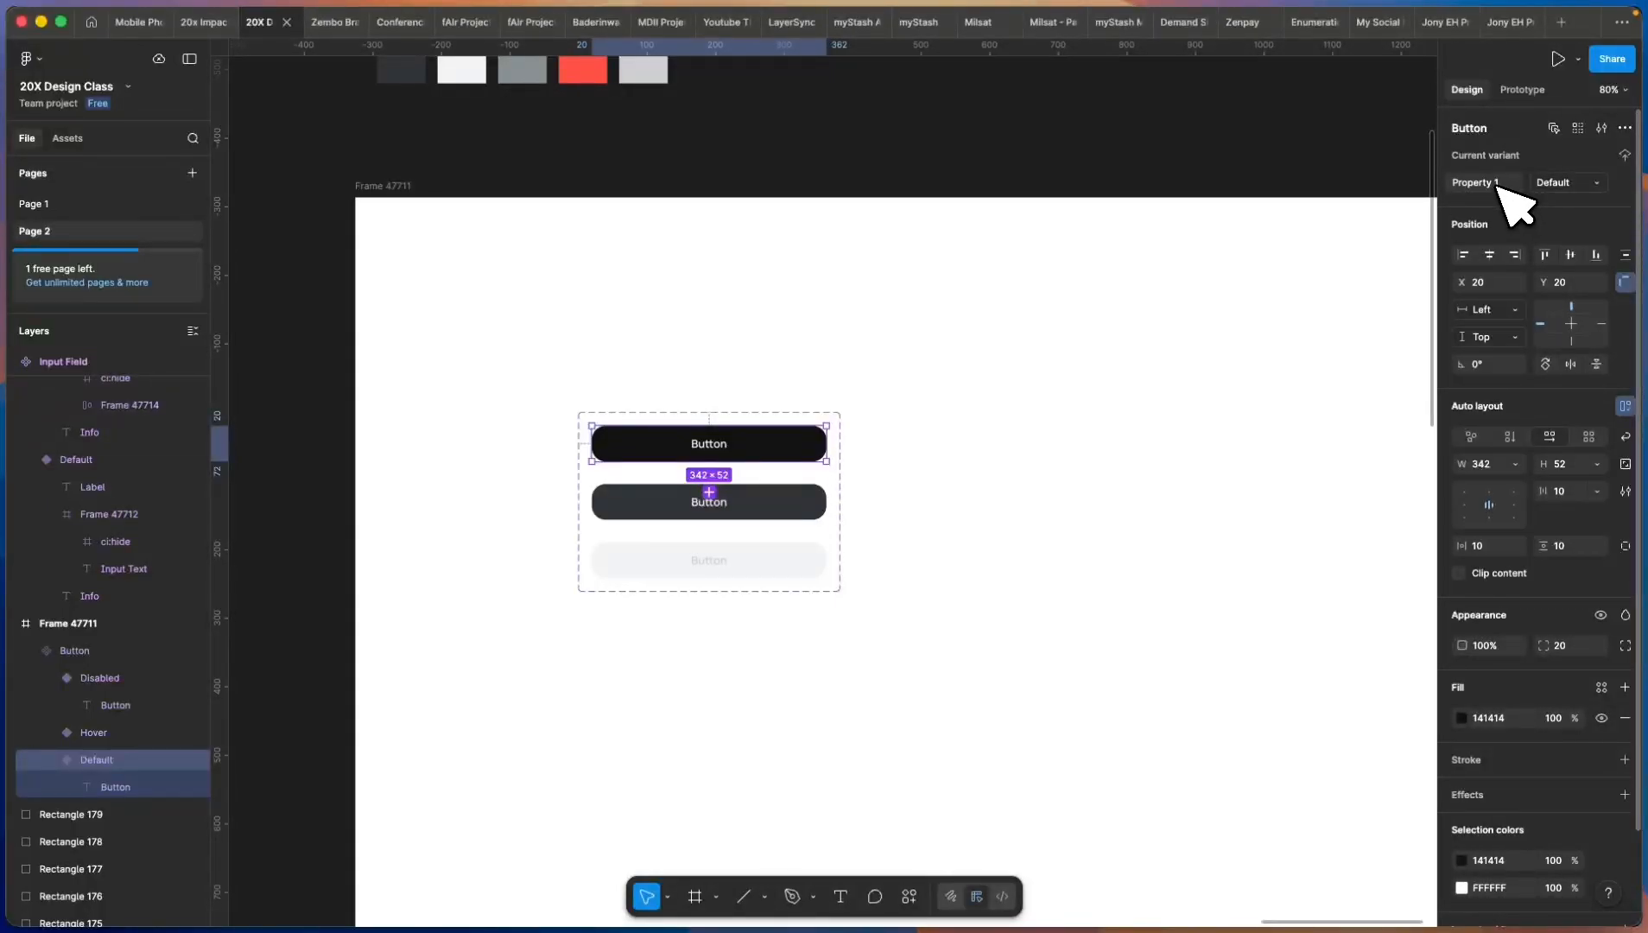
click(774, 506)
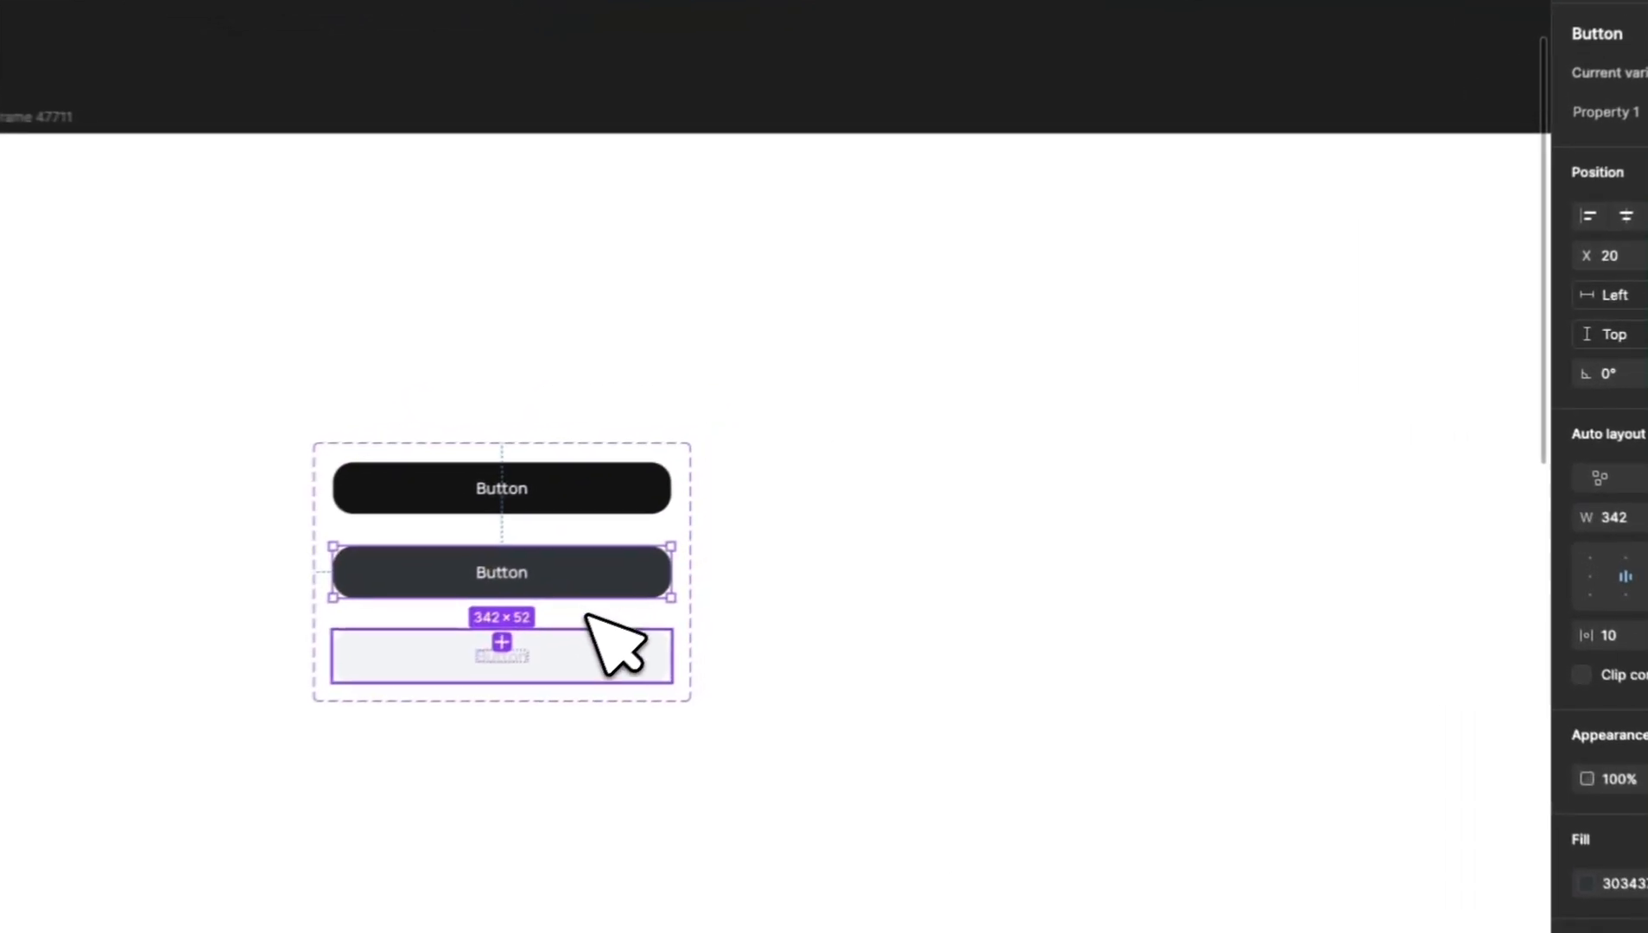
click(835, 389)
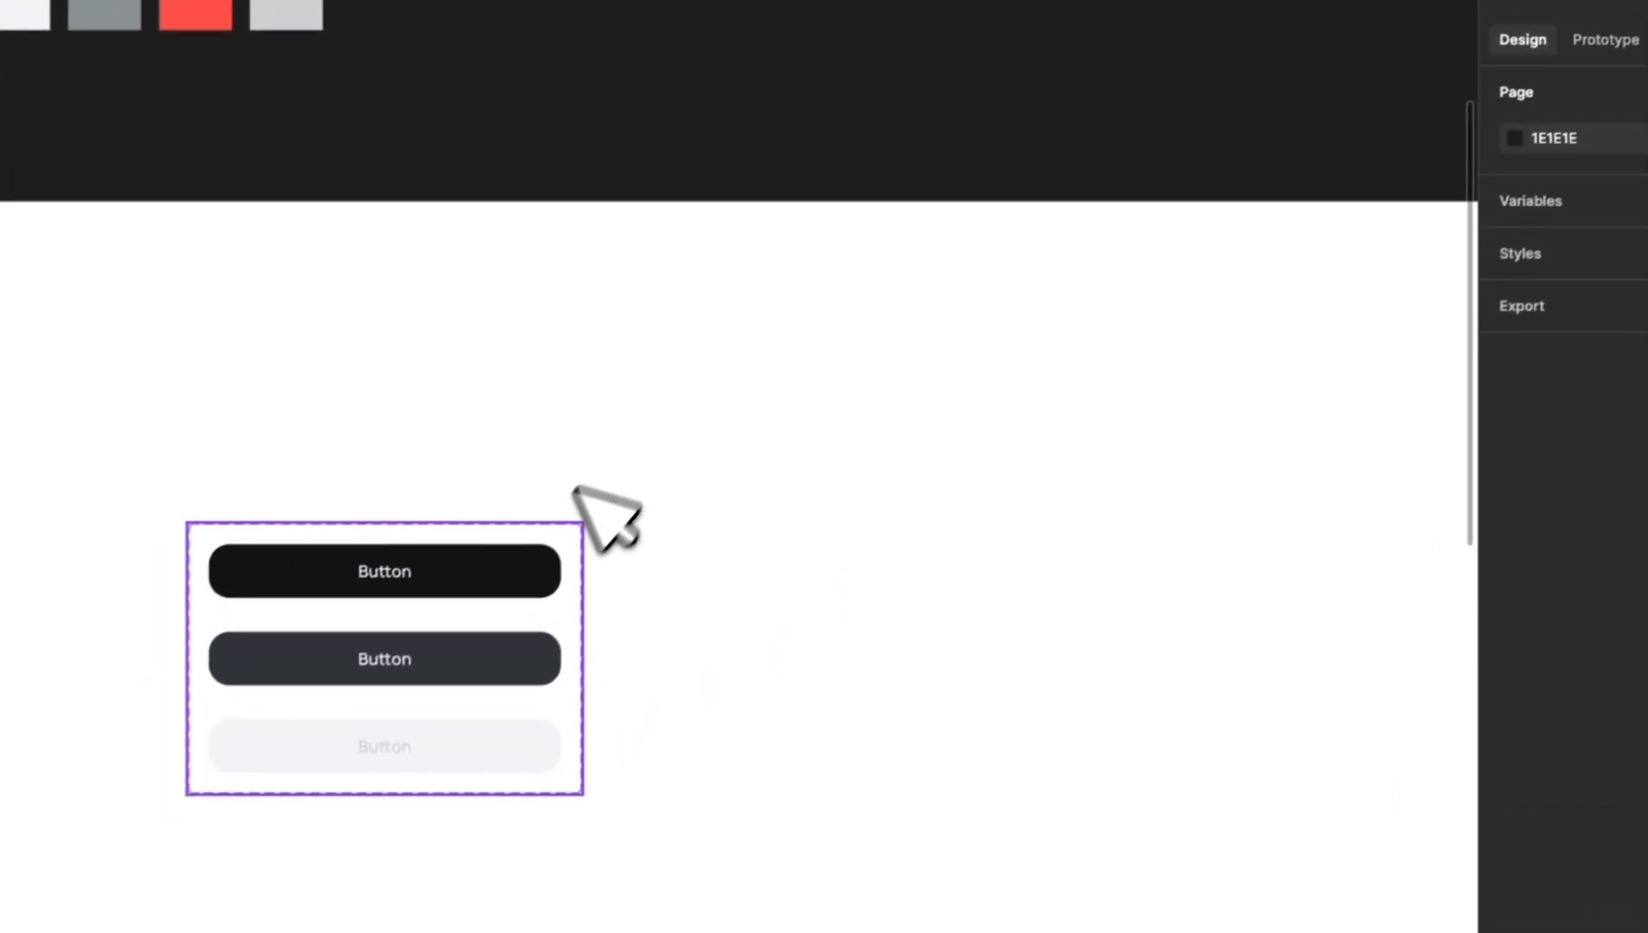
Step: Rename the Button component set's variant property Property 1 as State
click(577, 521)
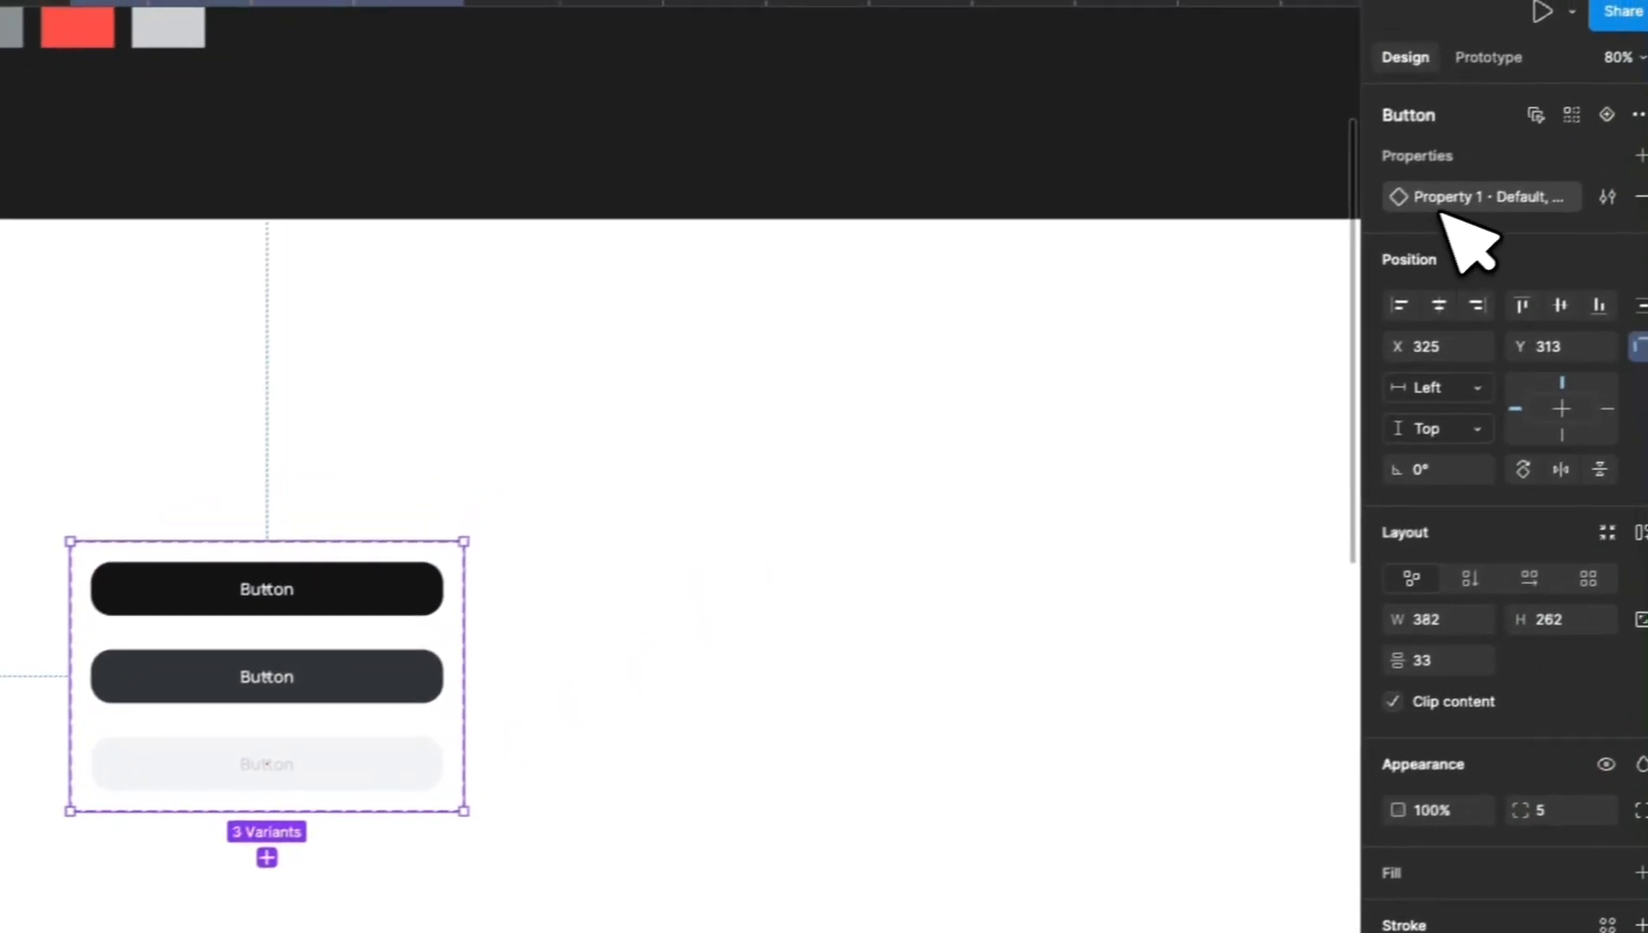
double_click(1429, 203)
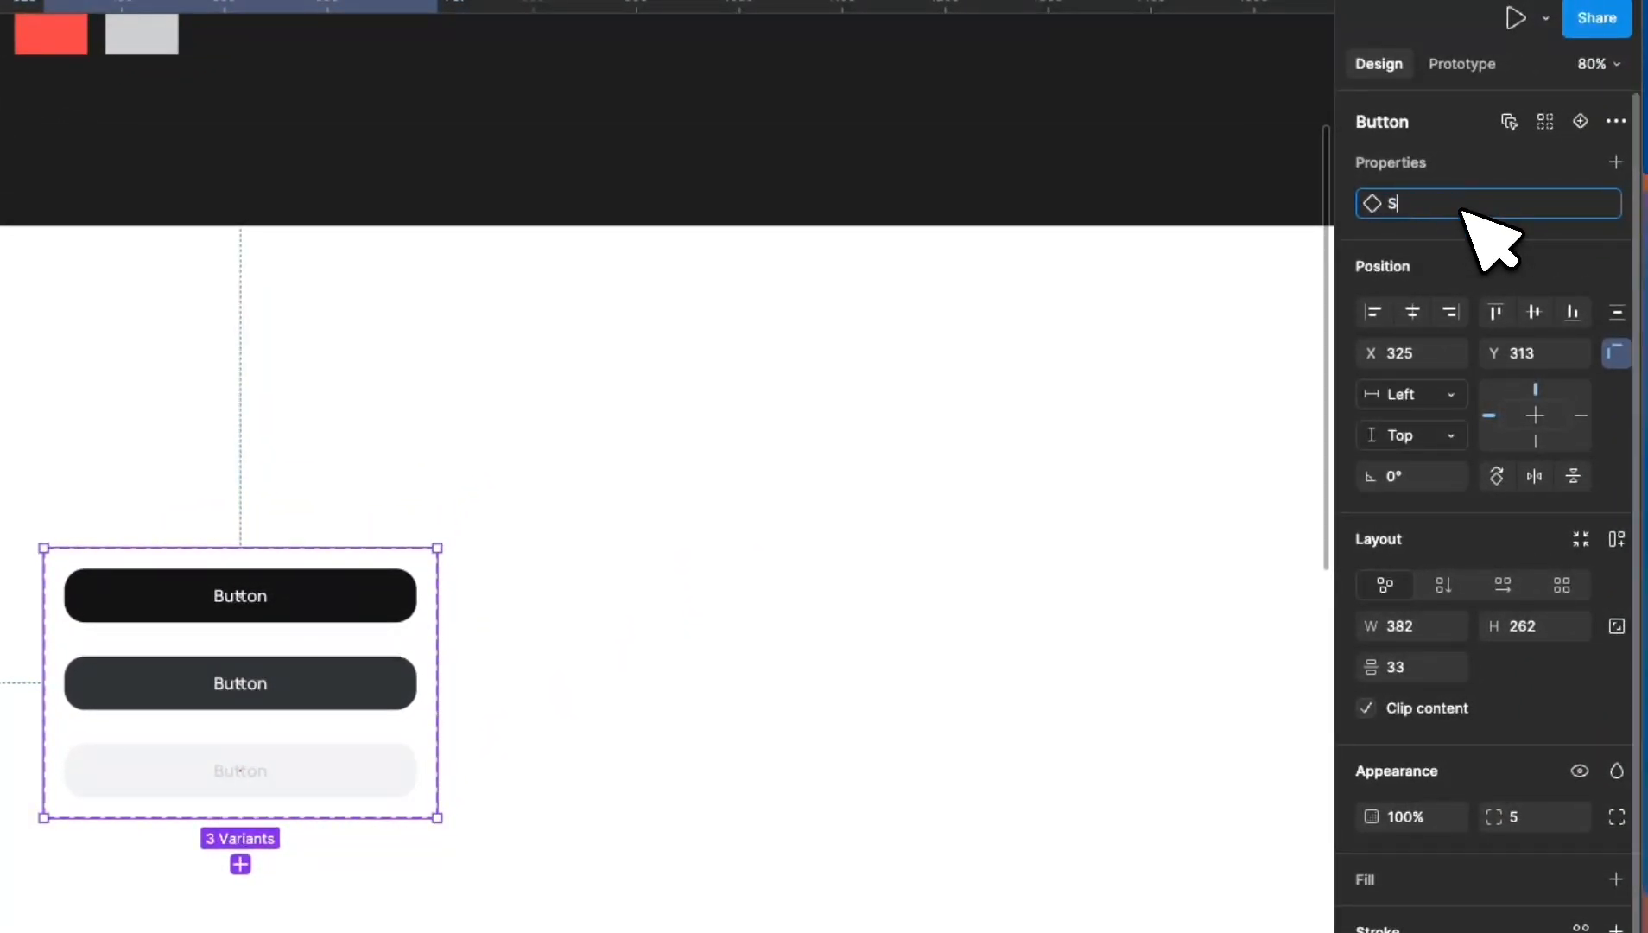
click(961, 505)
Step: Check the State property on the Default and Hover button variants
click(250, 609)
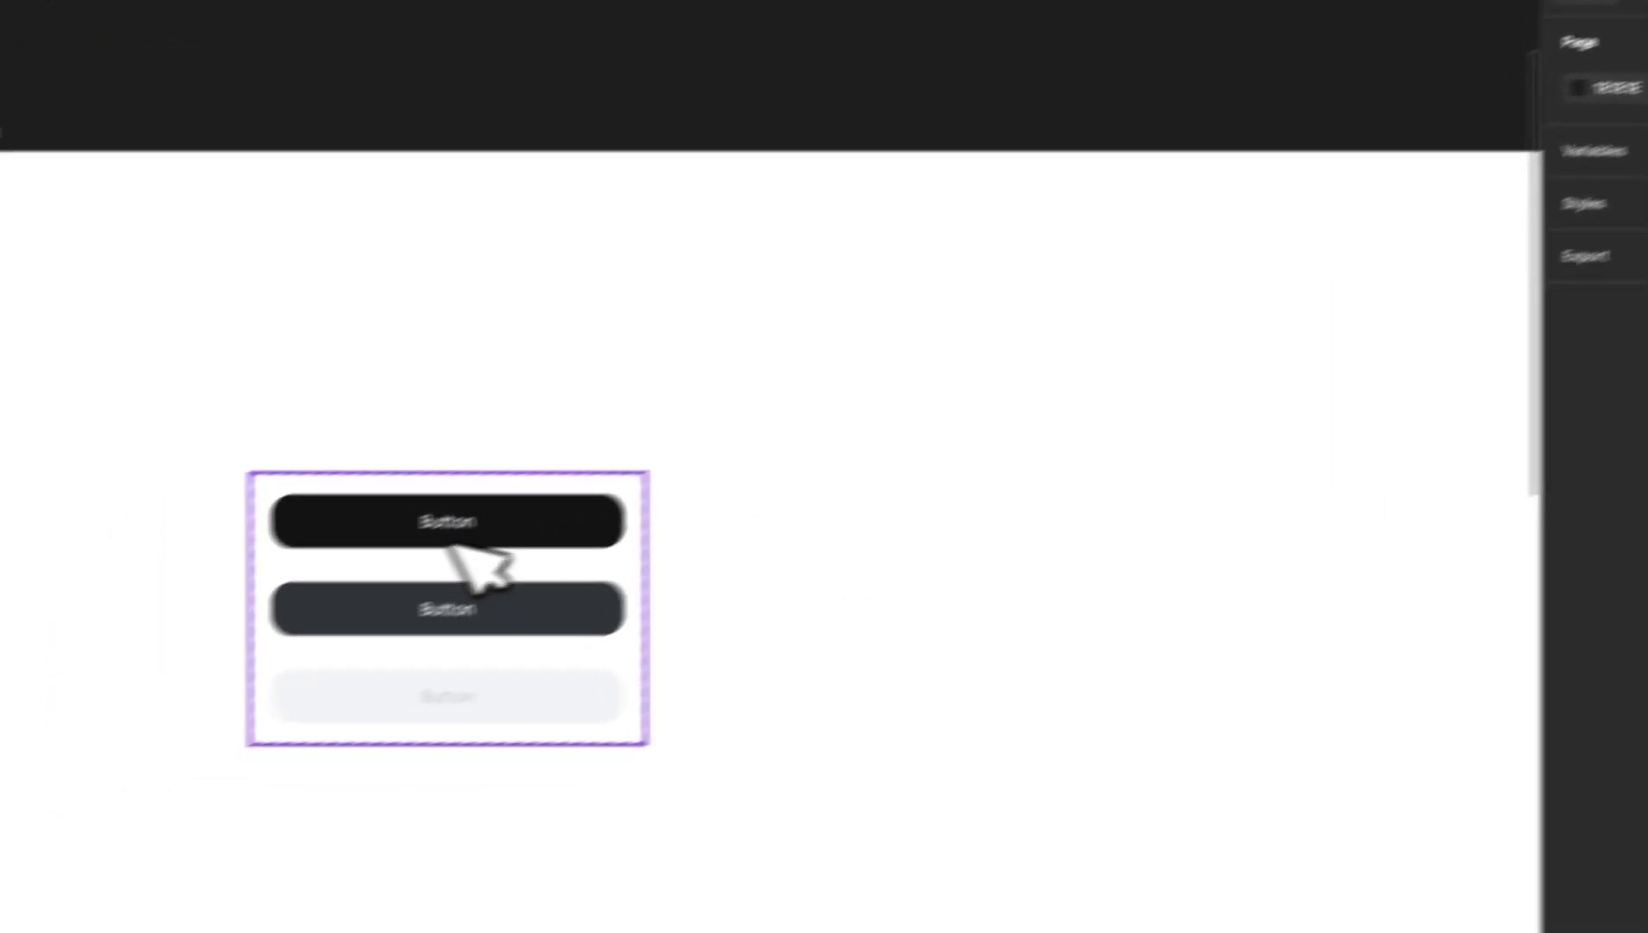
click(156, 611)
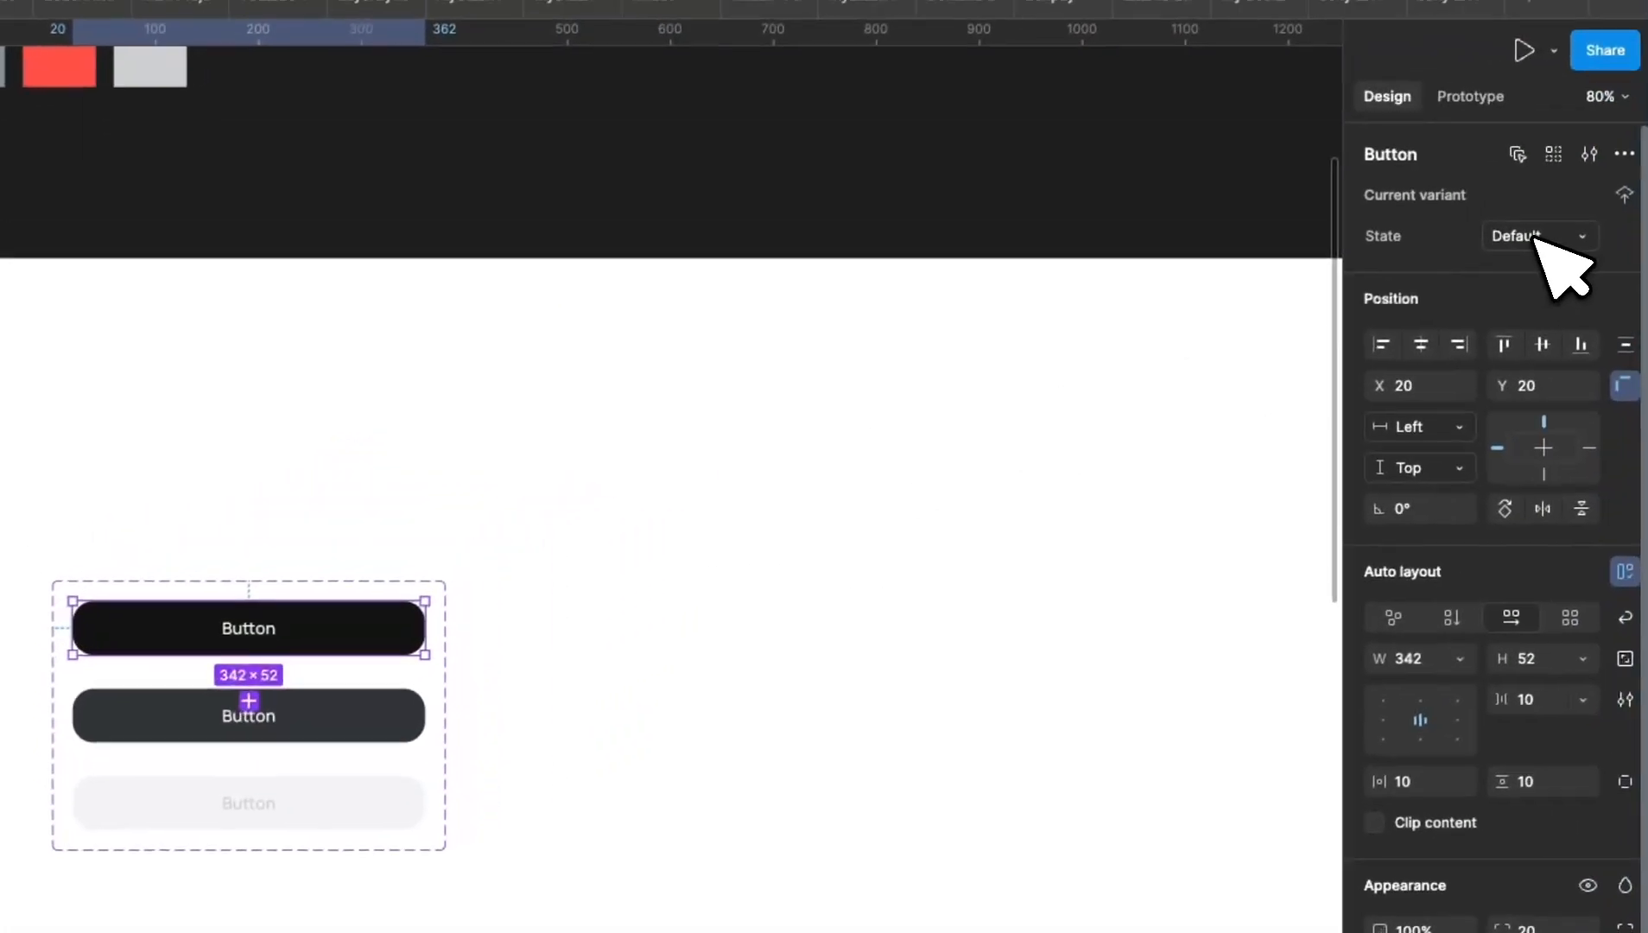
click(647, 557)
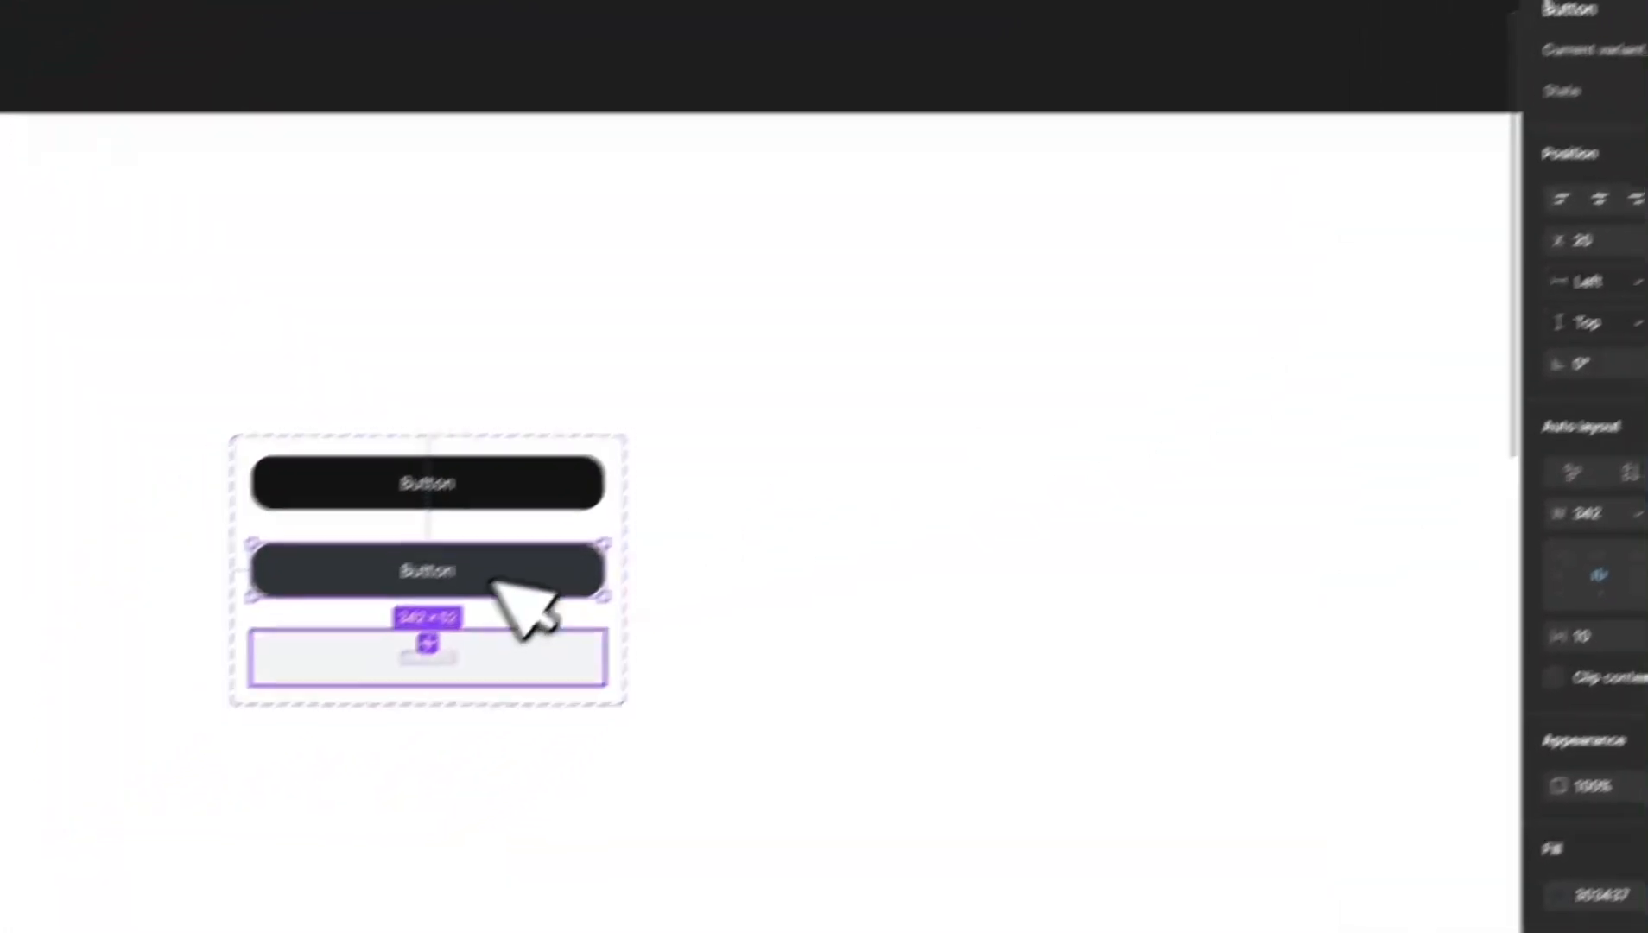
Step: Add a prototype interaction from the Default button variant to the Hover variant, triggered While hovering
click(558, 652)
click(890, 510)
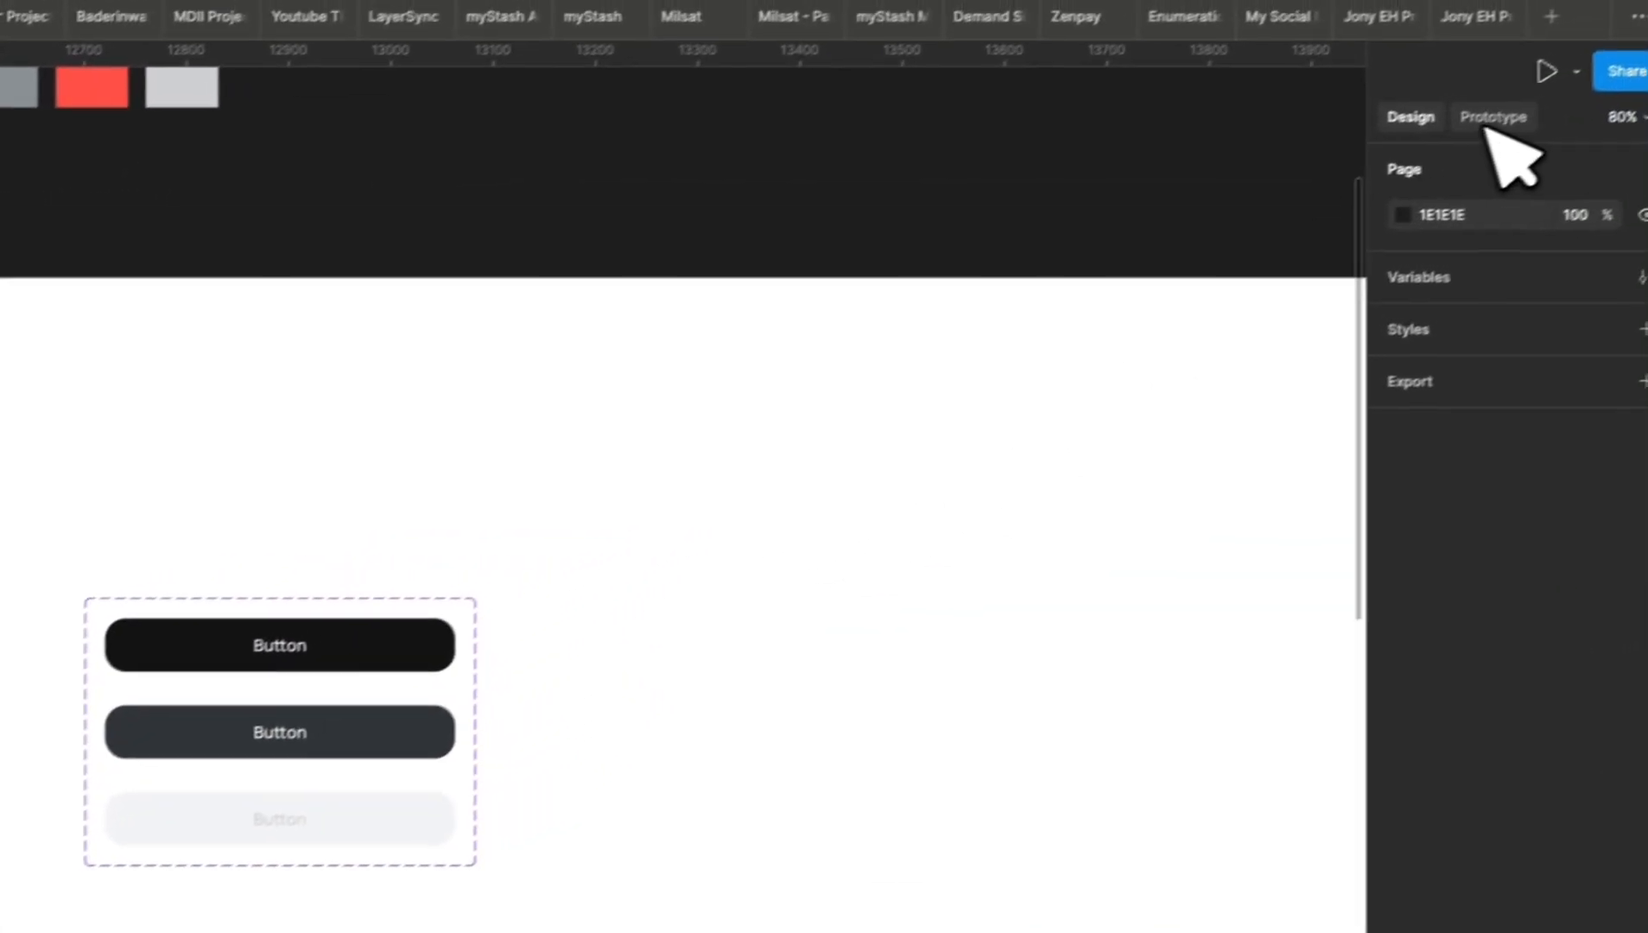
click(1483, 129)
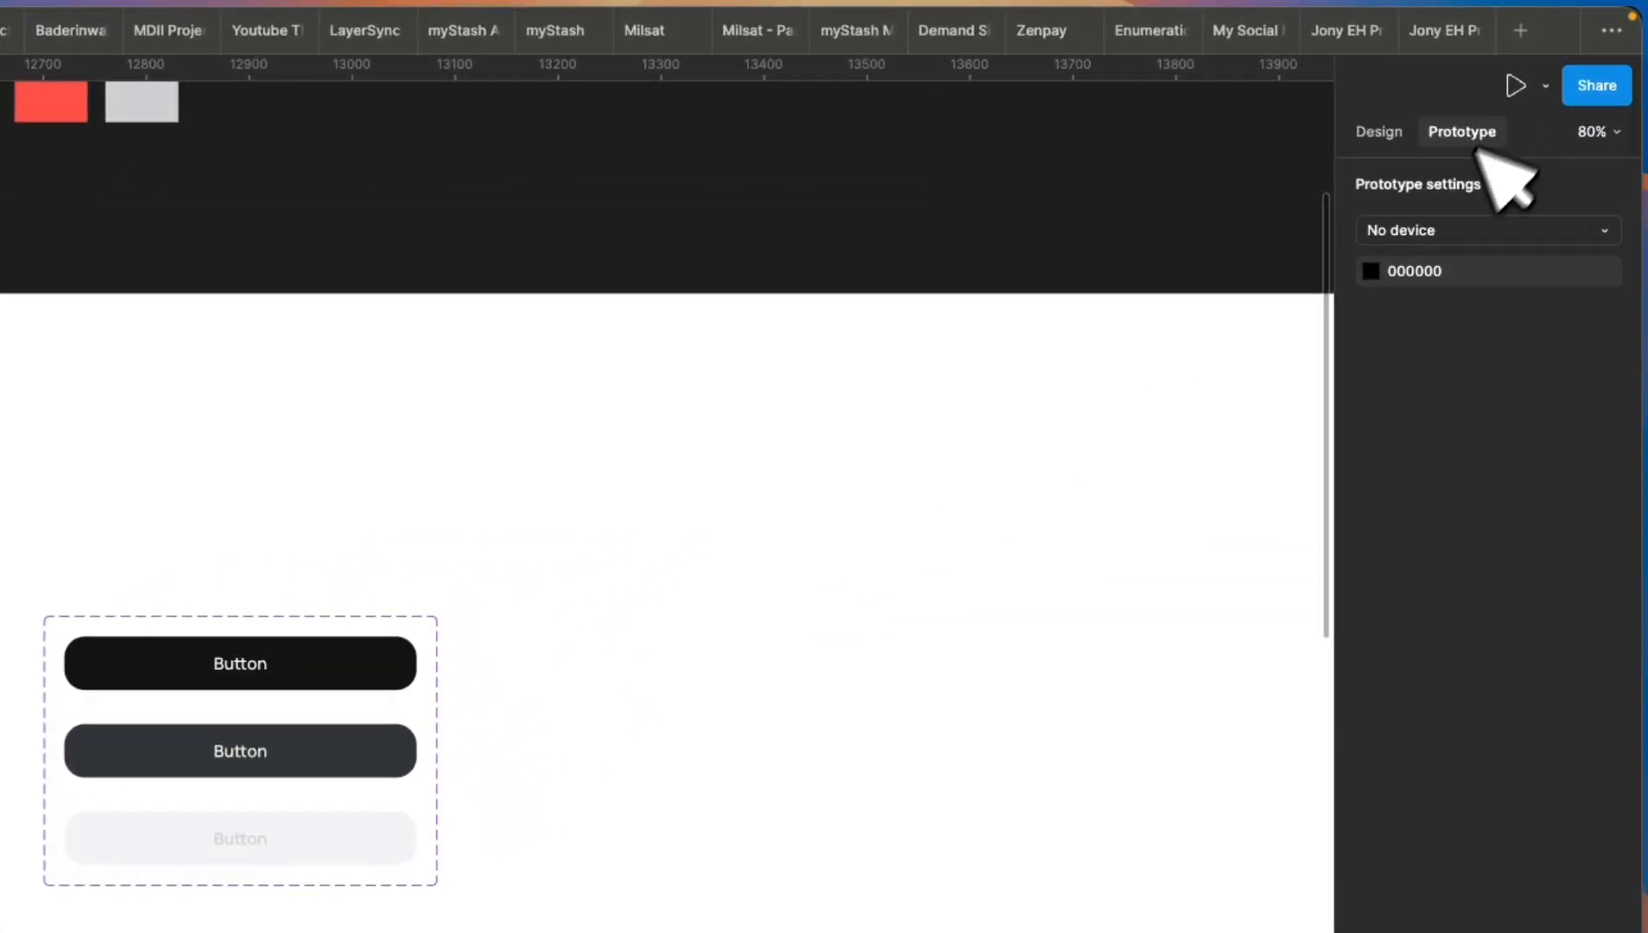
click(372, 672)
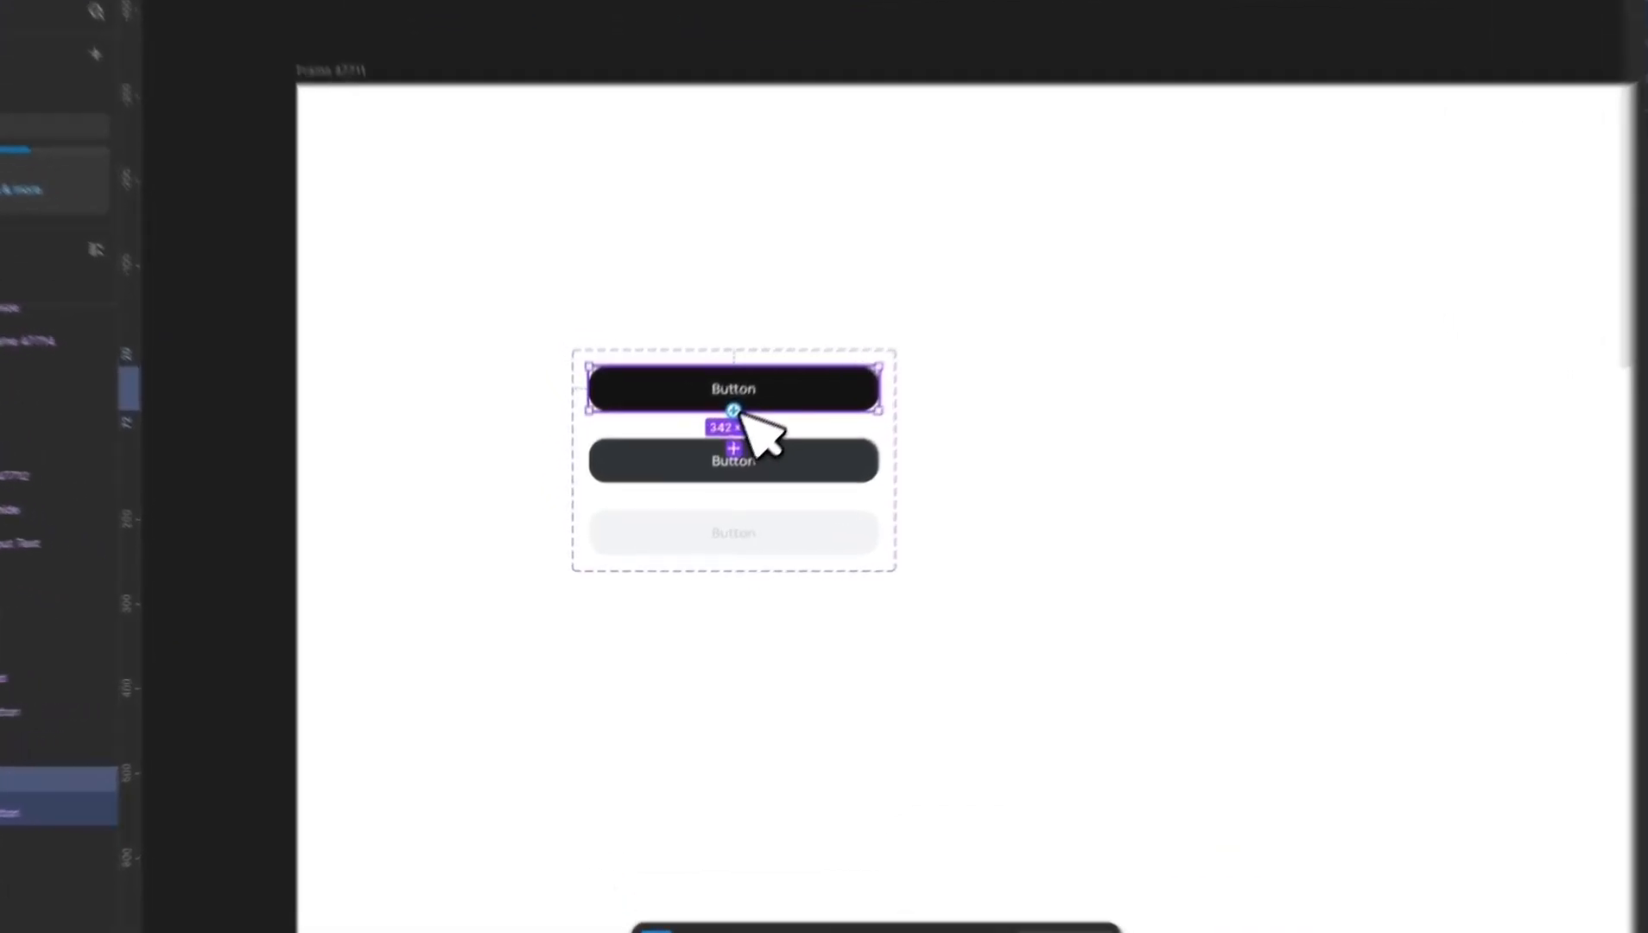
drag(781, 412, 782, 413)
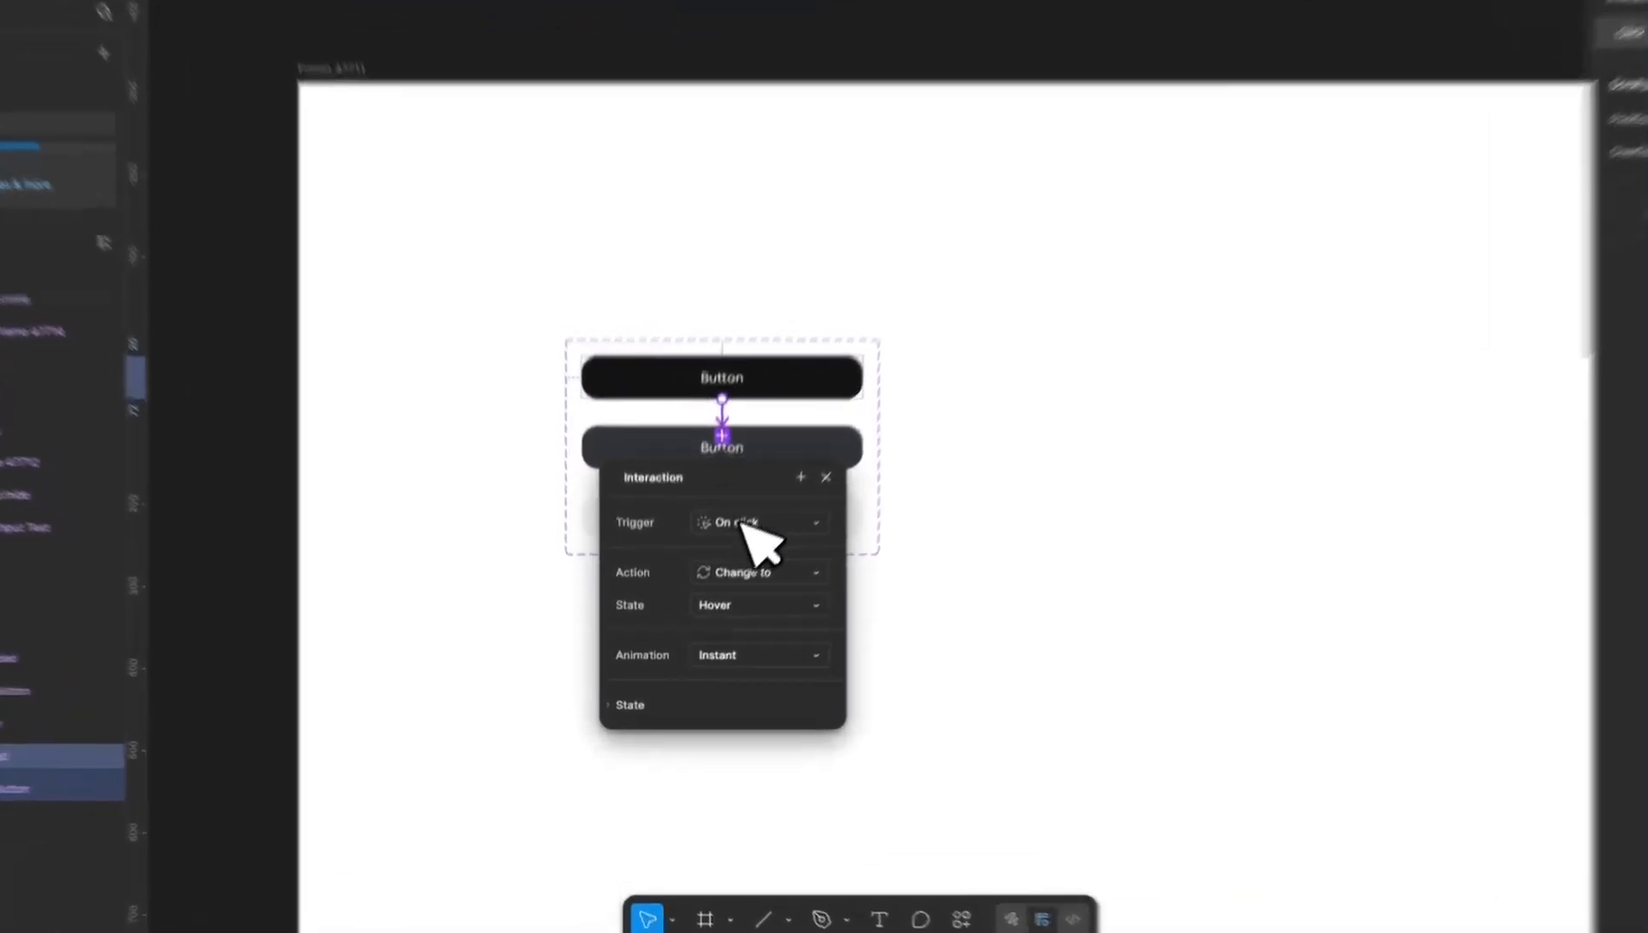
click(712, 563)
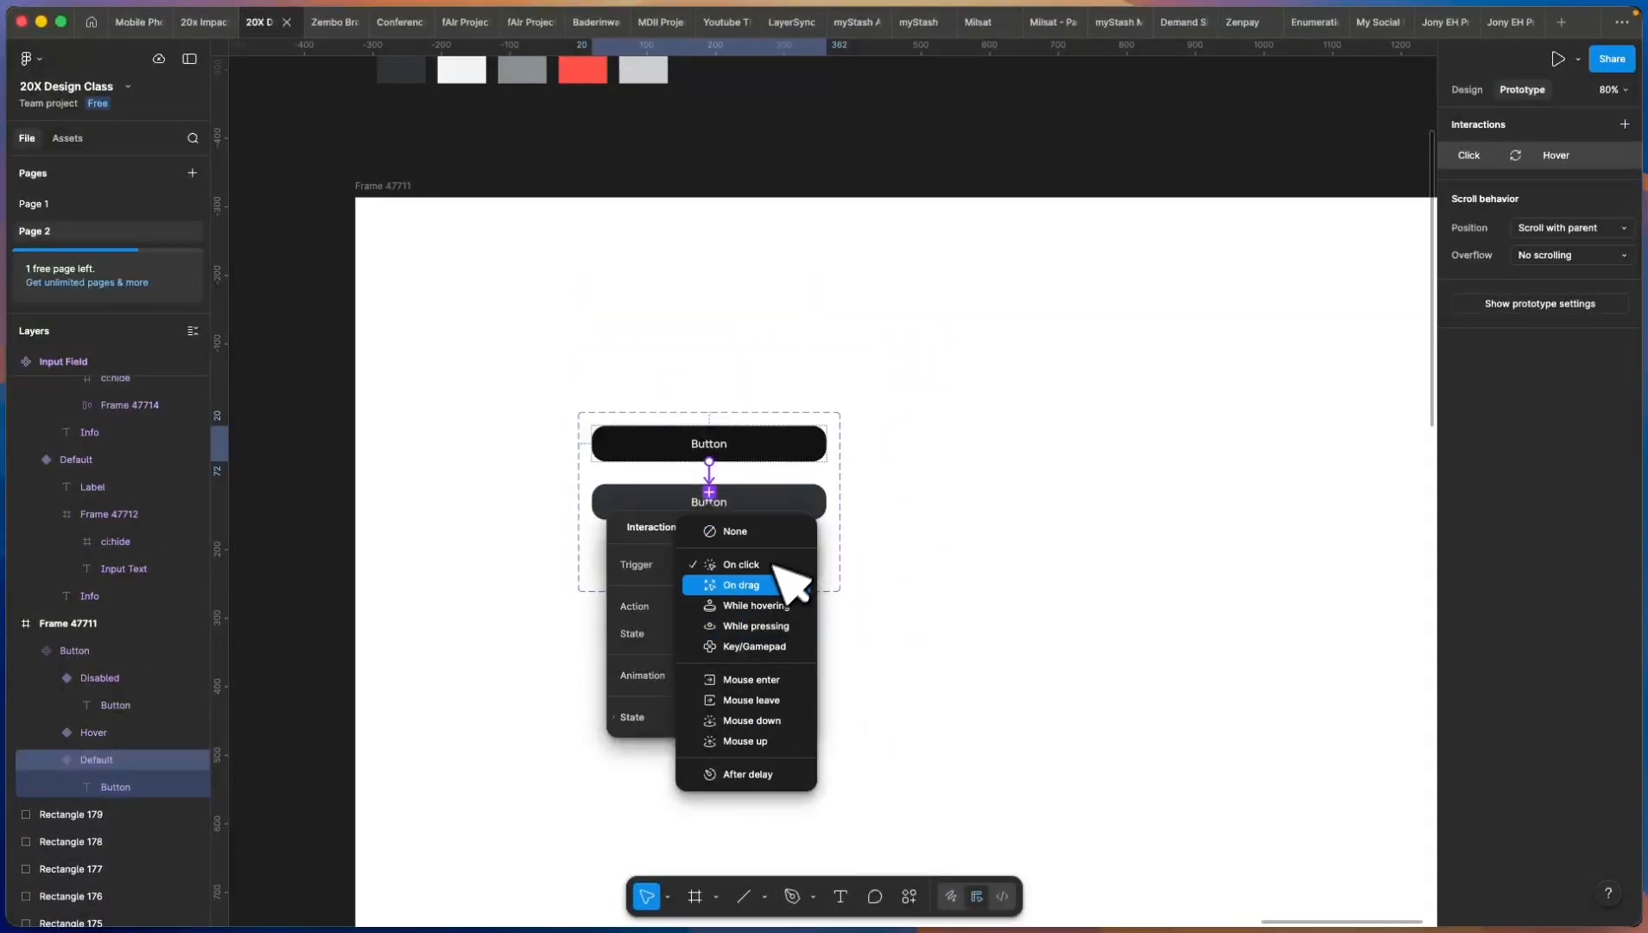
click(772, 607)
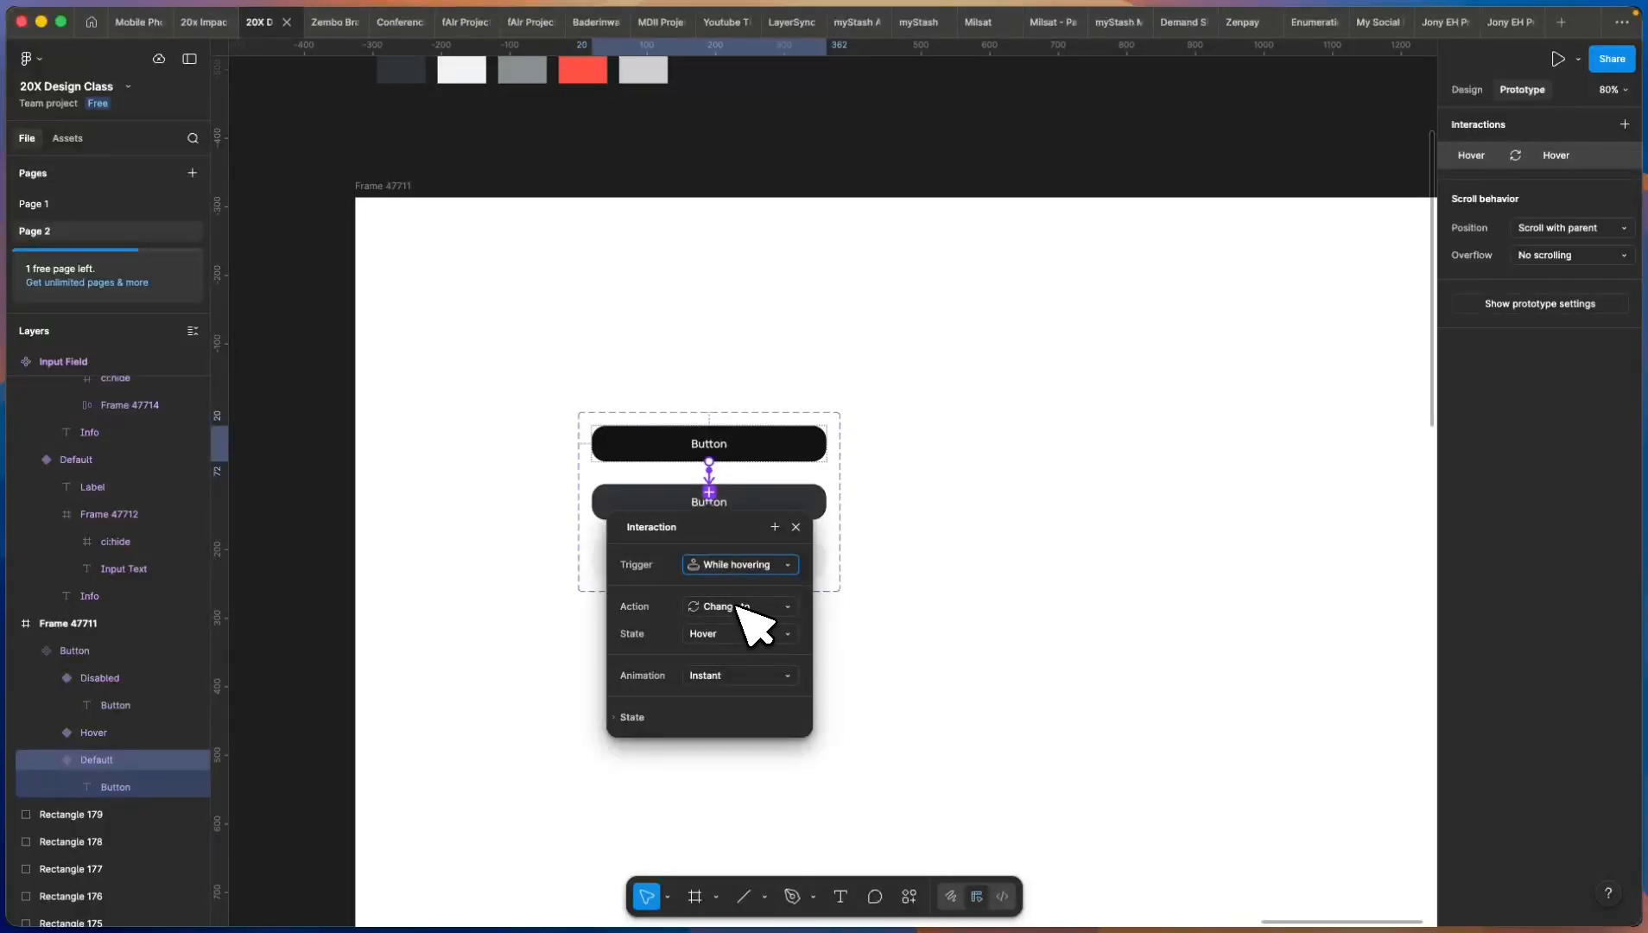
Step: Change the target state of the Default variant's While hovering interaction to Disabled
click(741, 633)
click(754, 610)
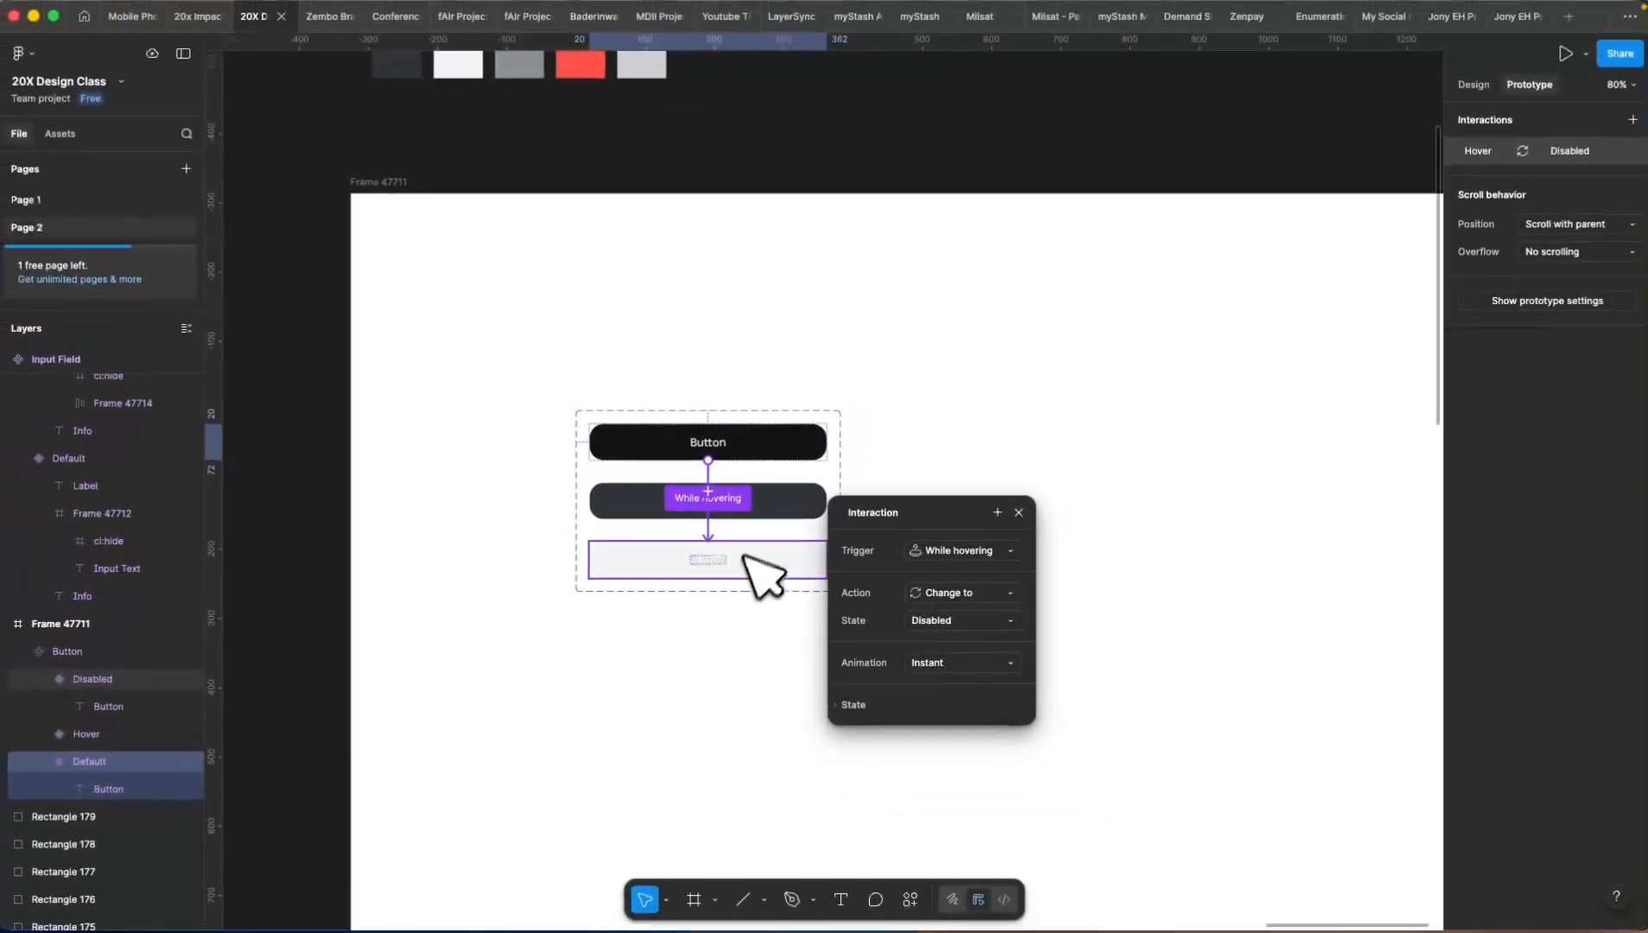
click(753, 371)
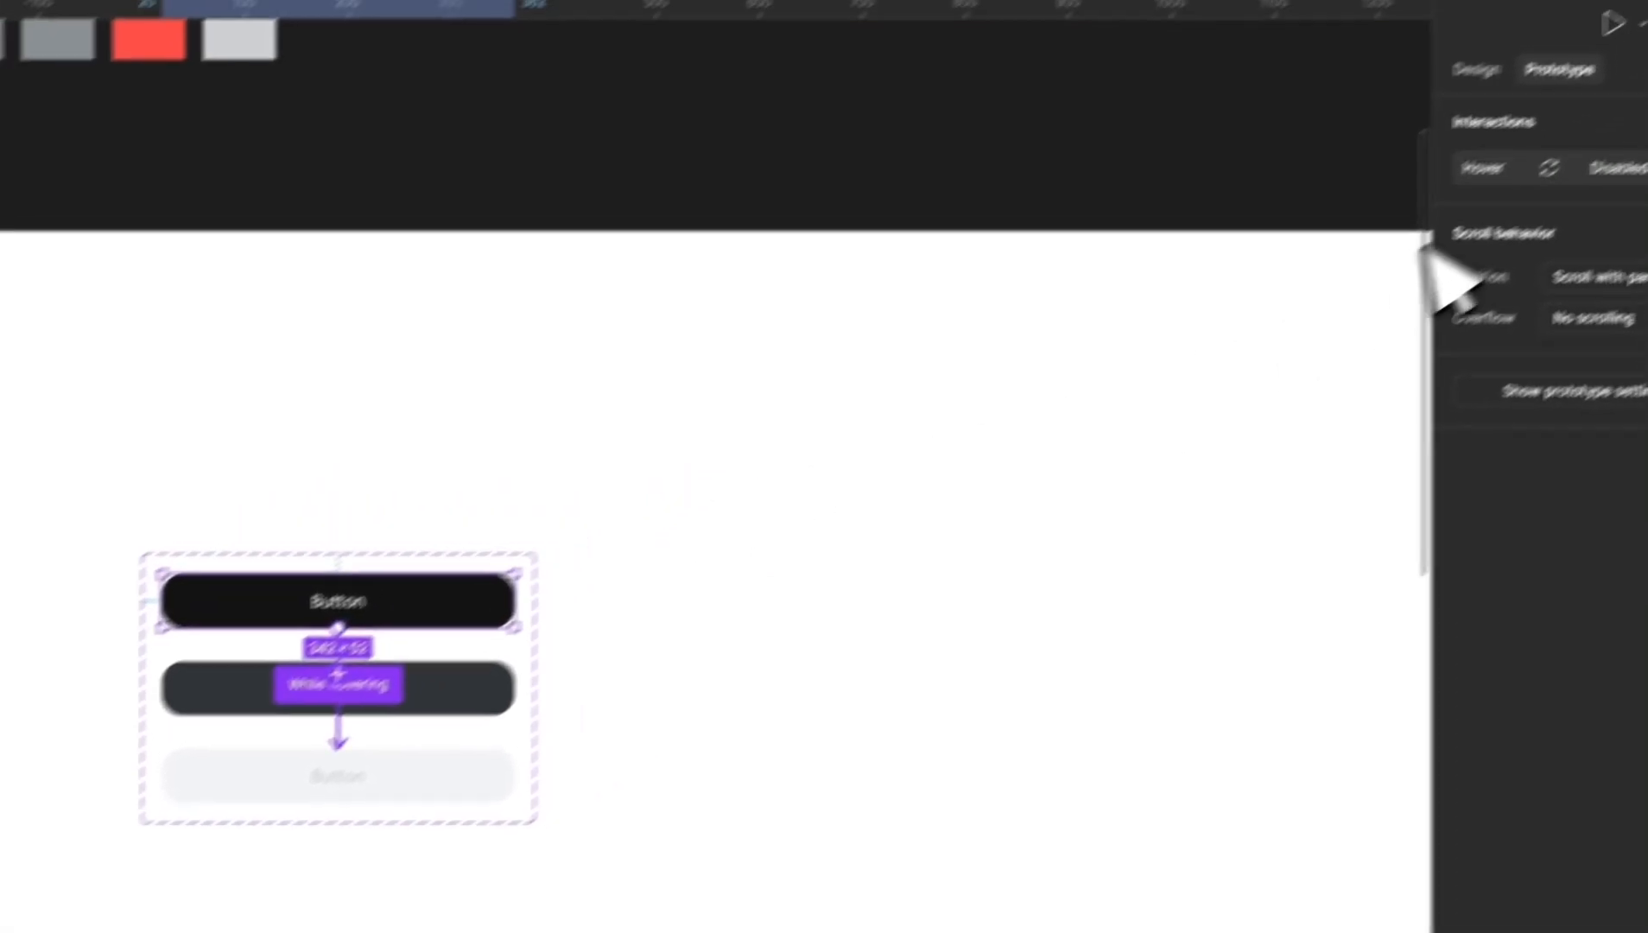
Step: Rename the Default button variant's State value as Active
click(1396, 132)
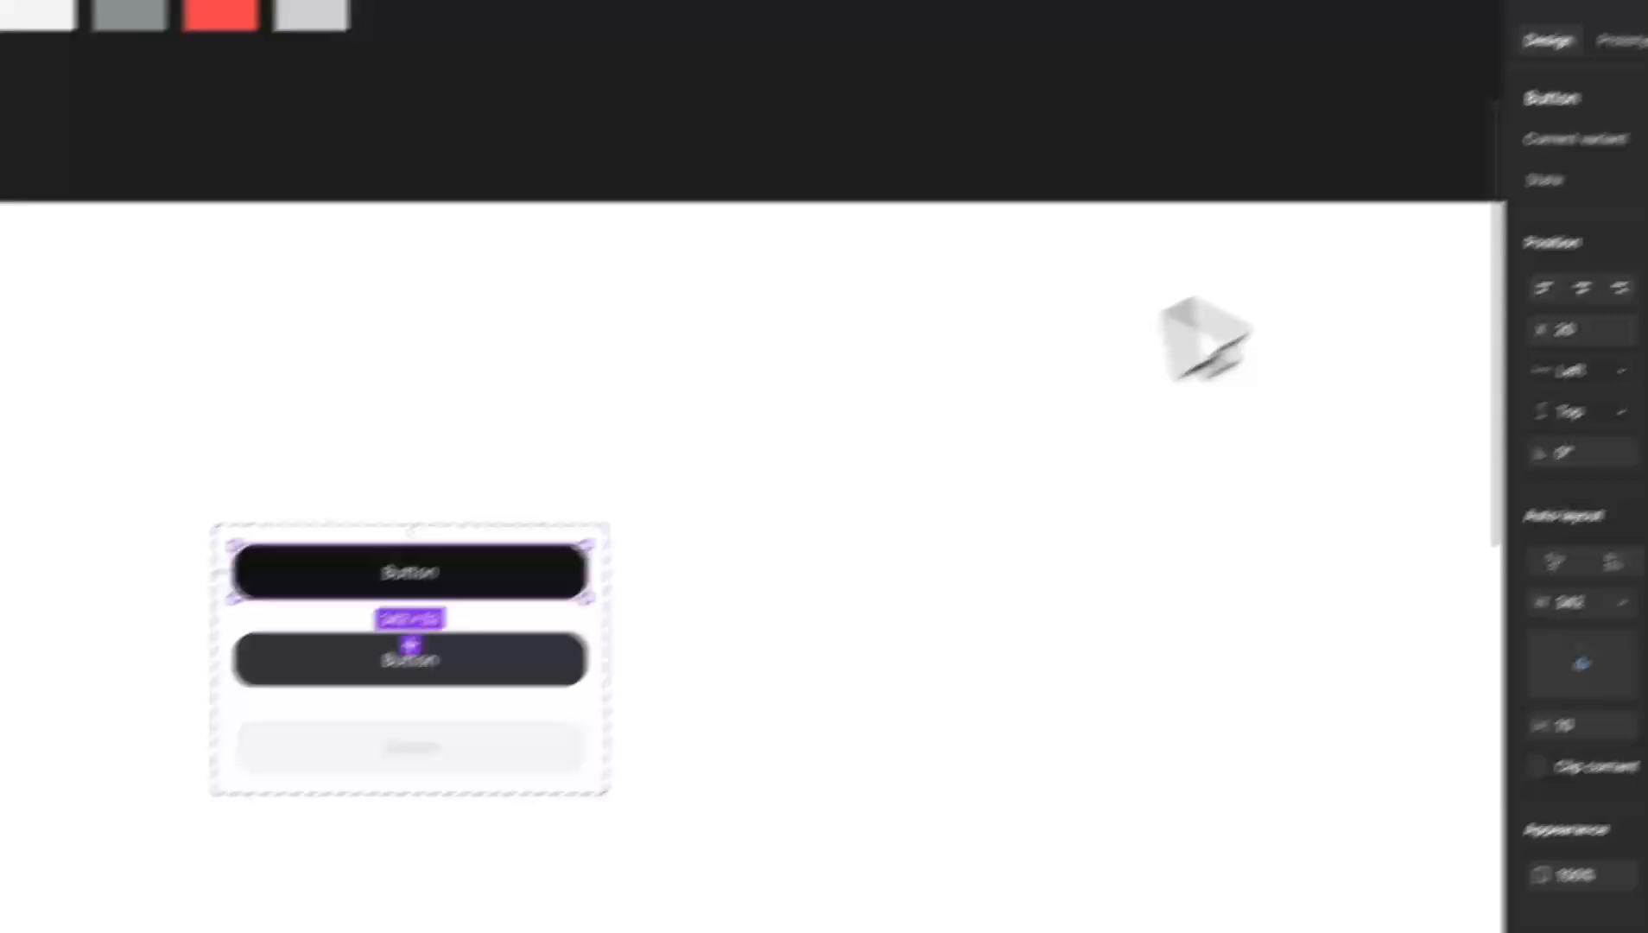
click(1462, 132)
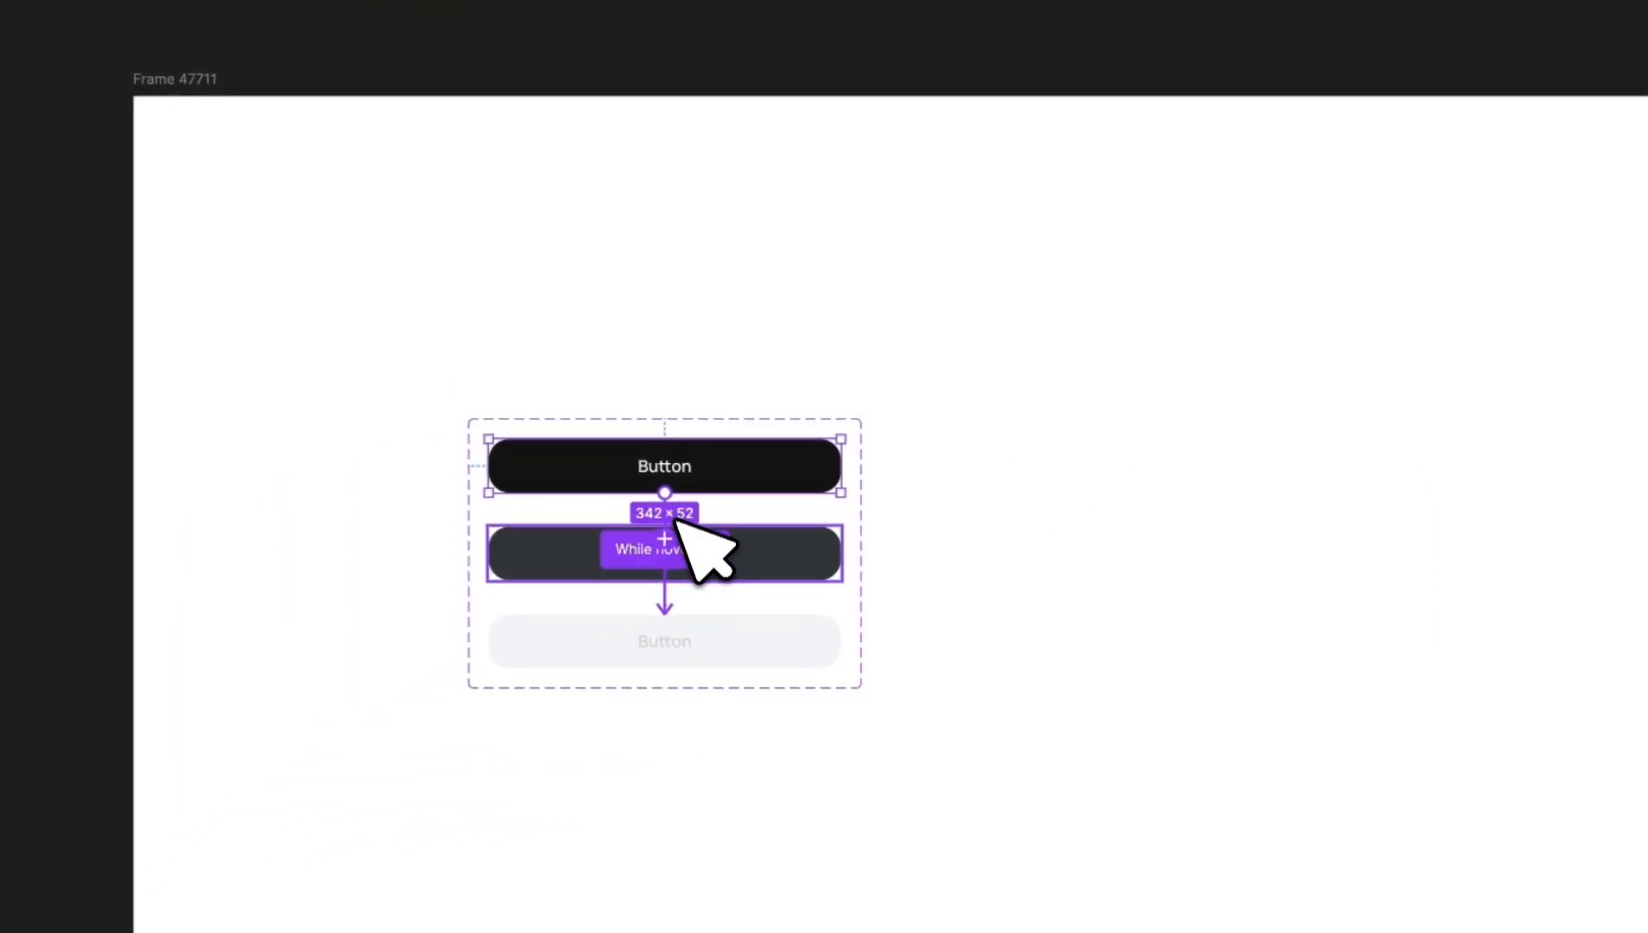
Step: Set the Active variant's While hovering interaction to change to the Hover state with Instant animation
click(687, 542)
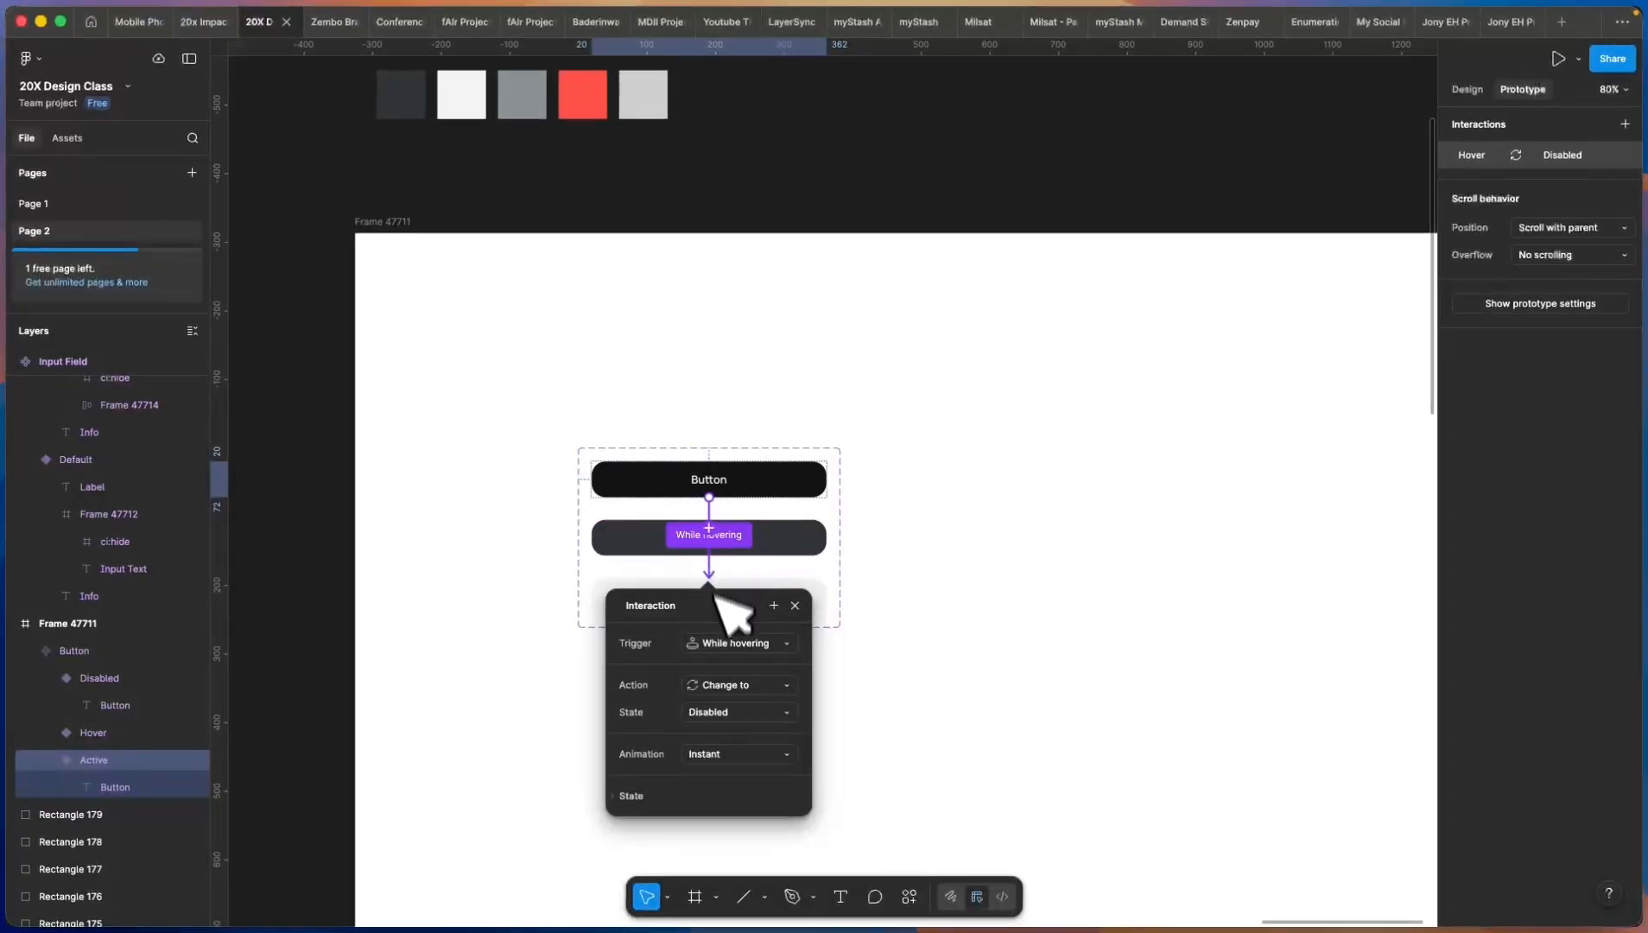
click(734, 711)
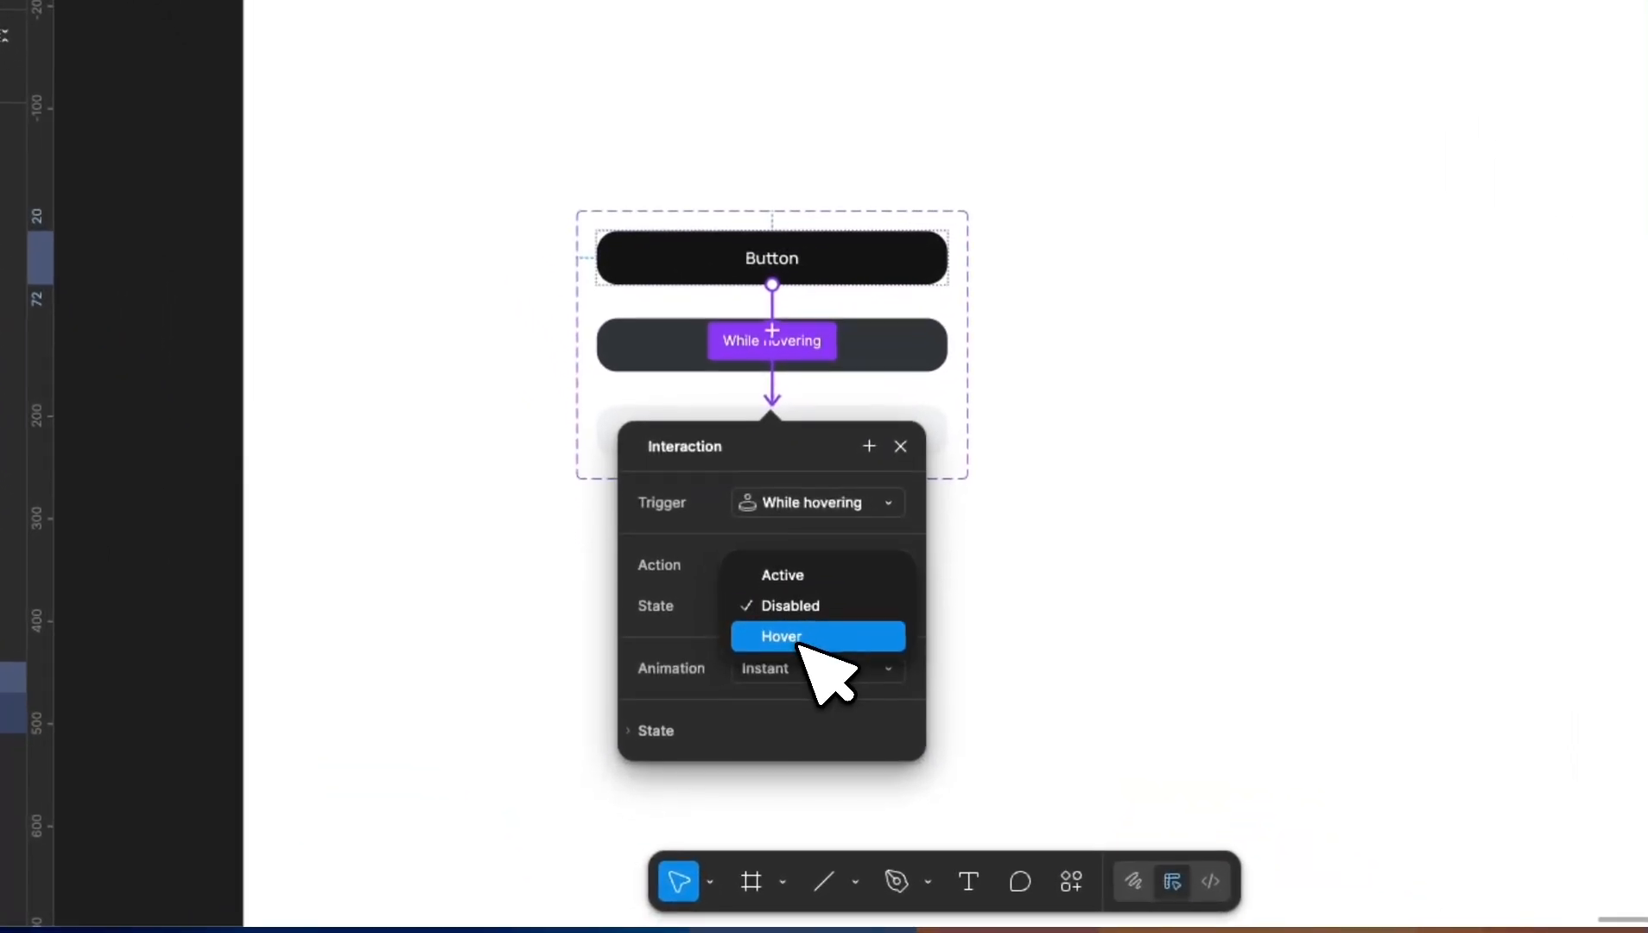
click(800, 640)
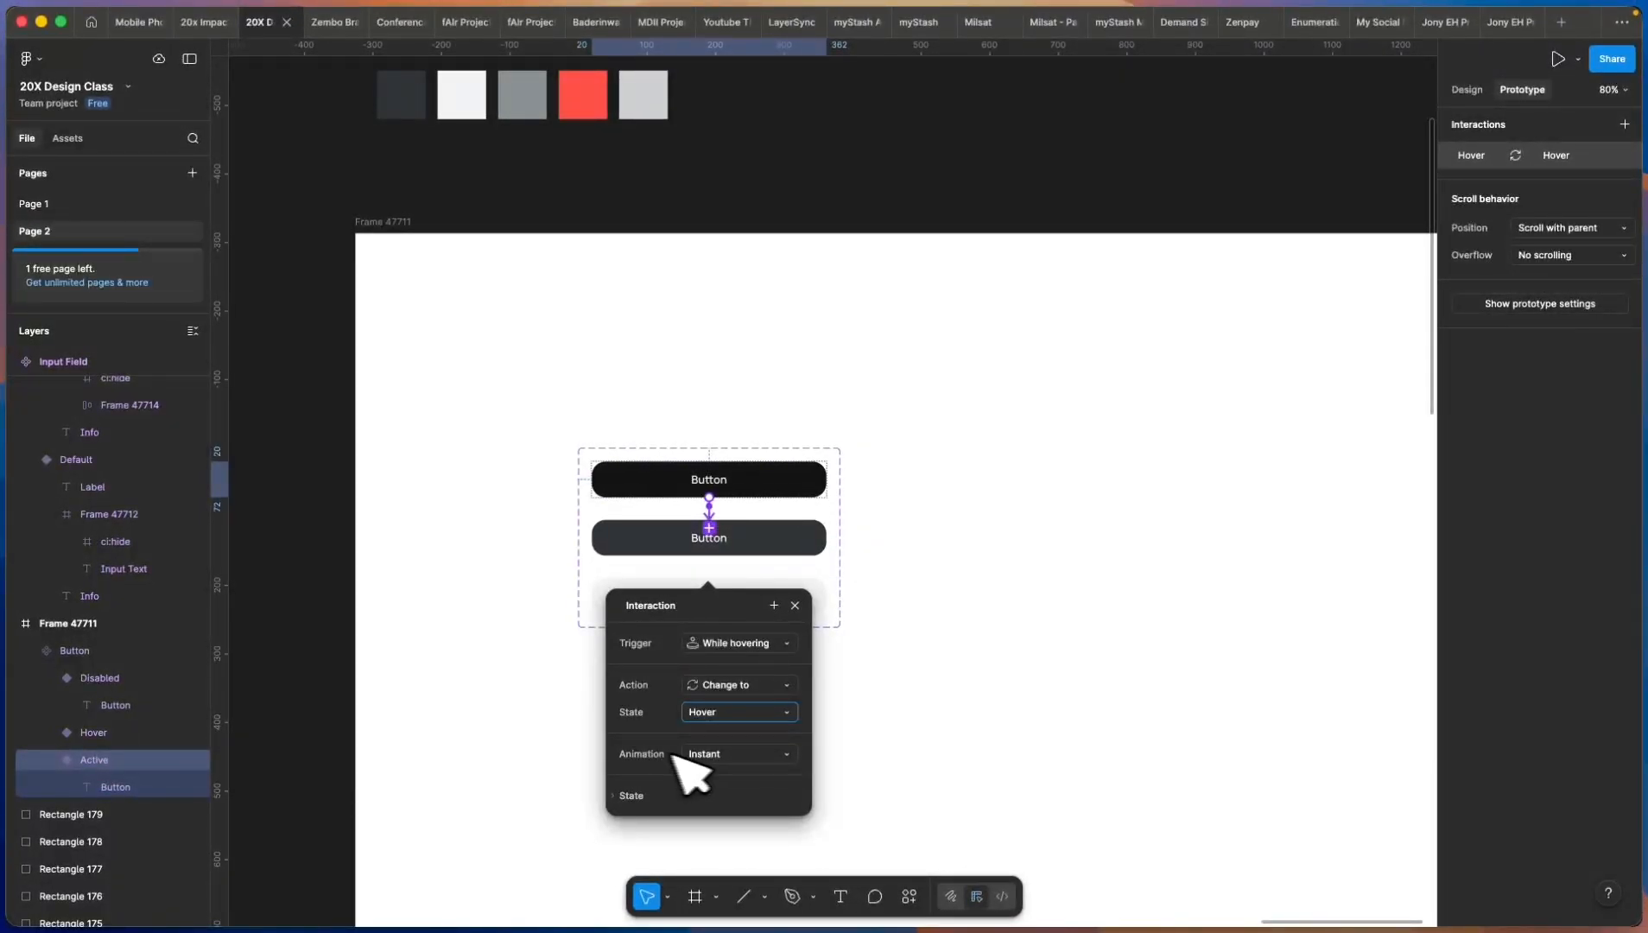
click(683, 755)
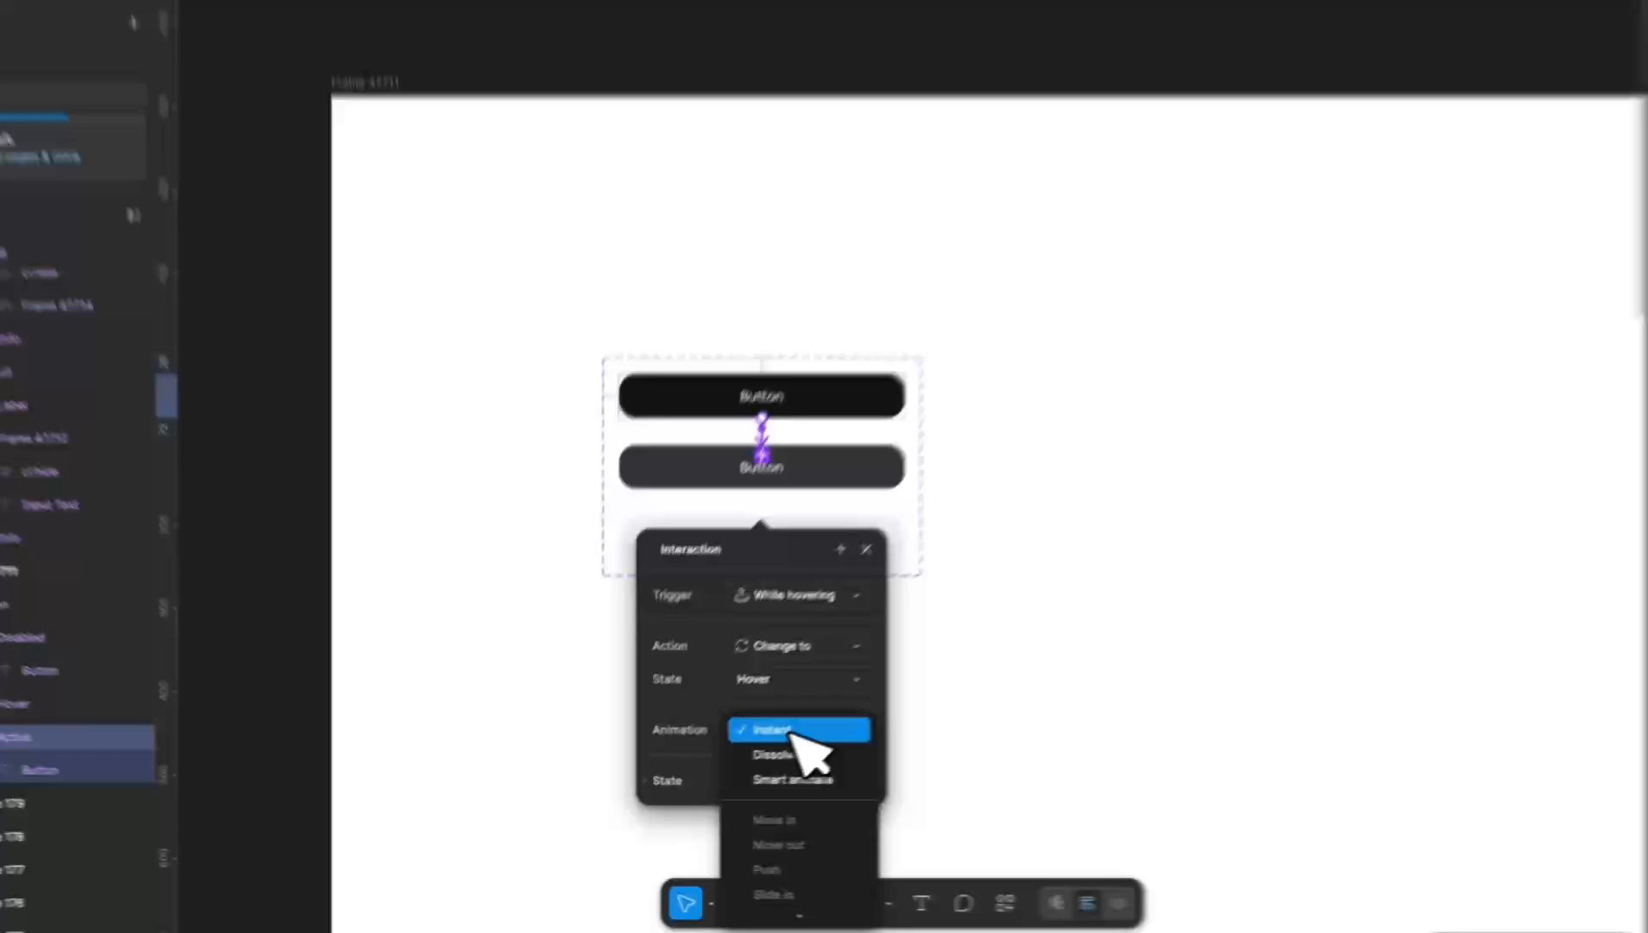
click(721, 754)
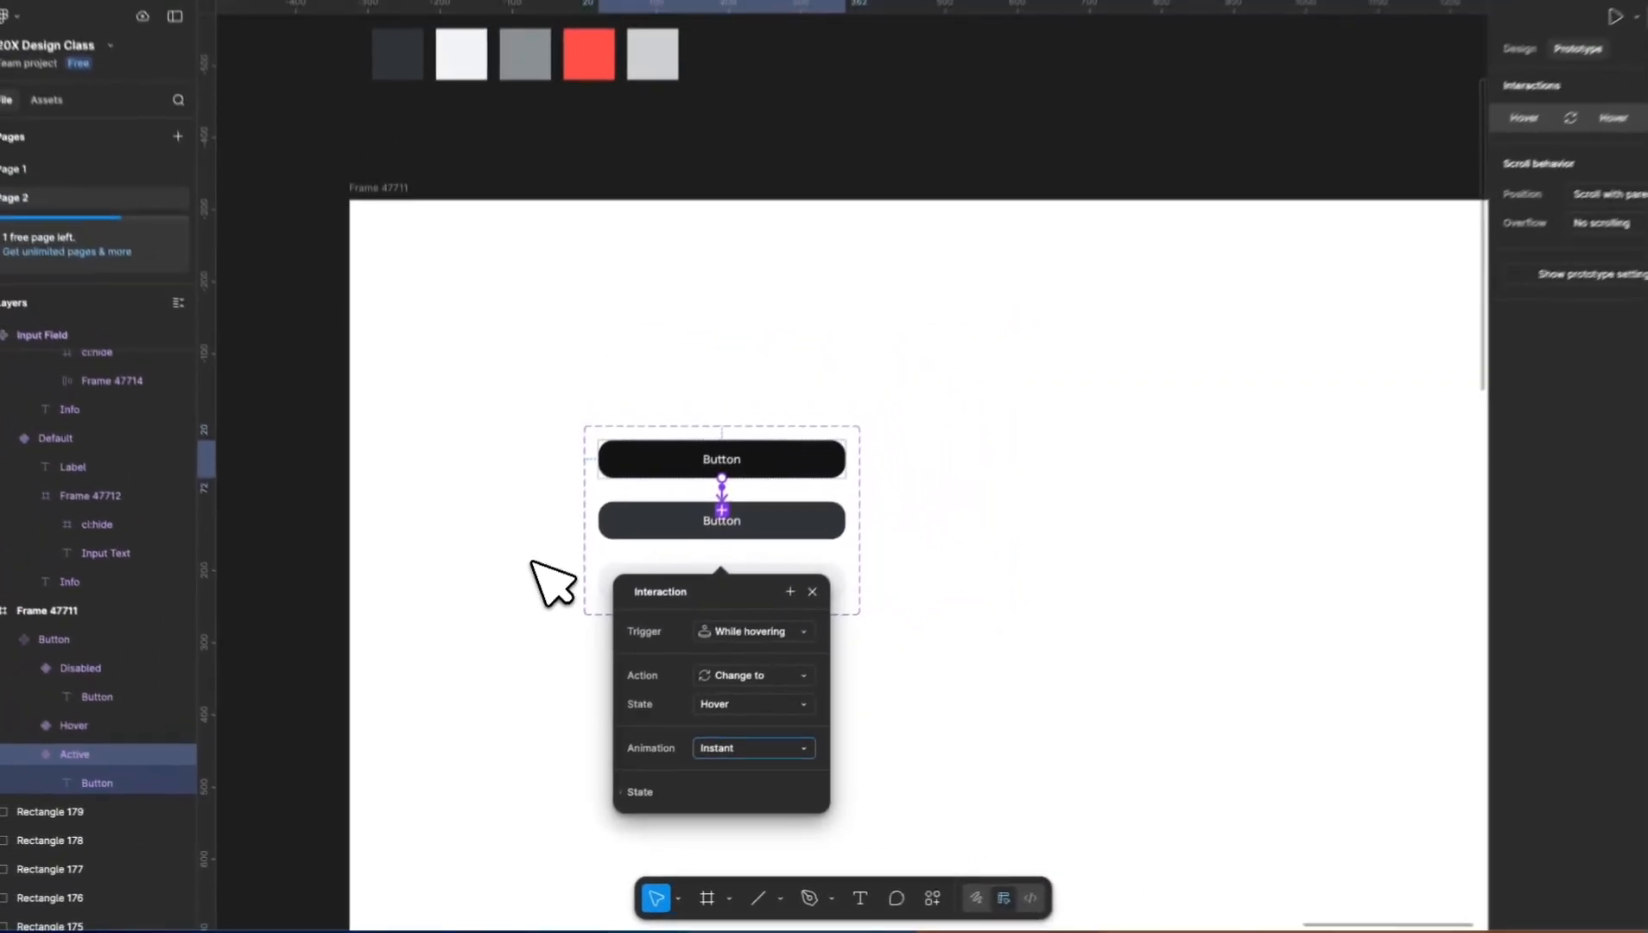
click(795, 605)
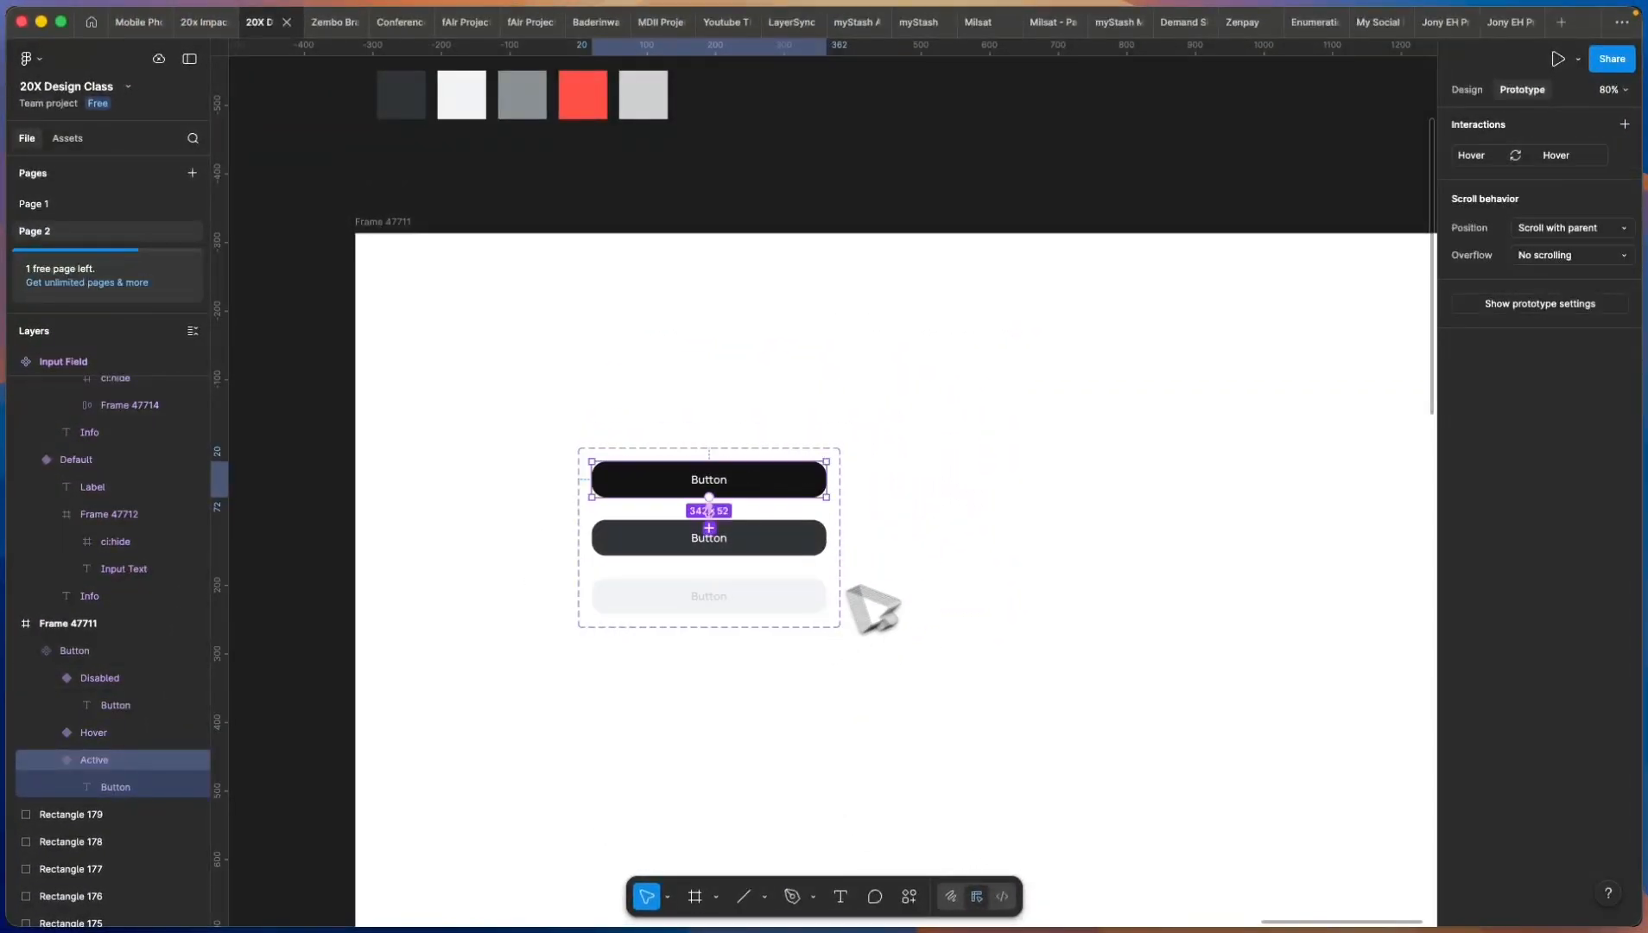
Step: Move the Desktop - 3 sign-up frame next to Frame 47711, which holds the button component set
click(1468, 89)
click(876, 449)
scroll(570, 526, down, 10)
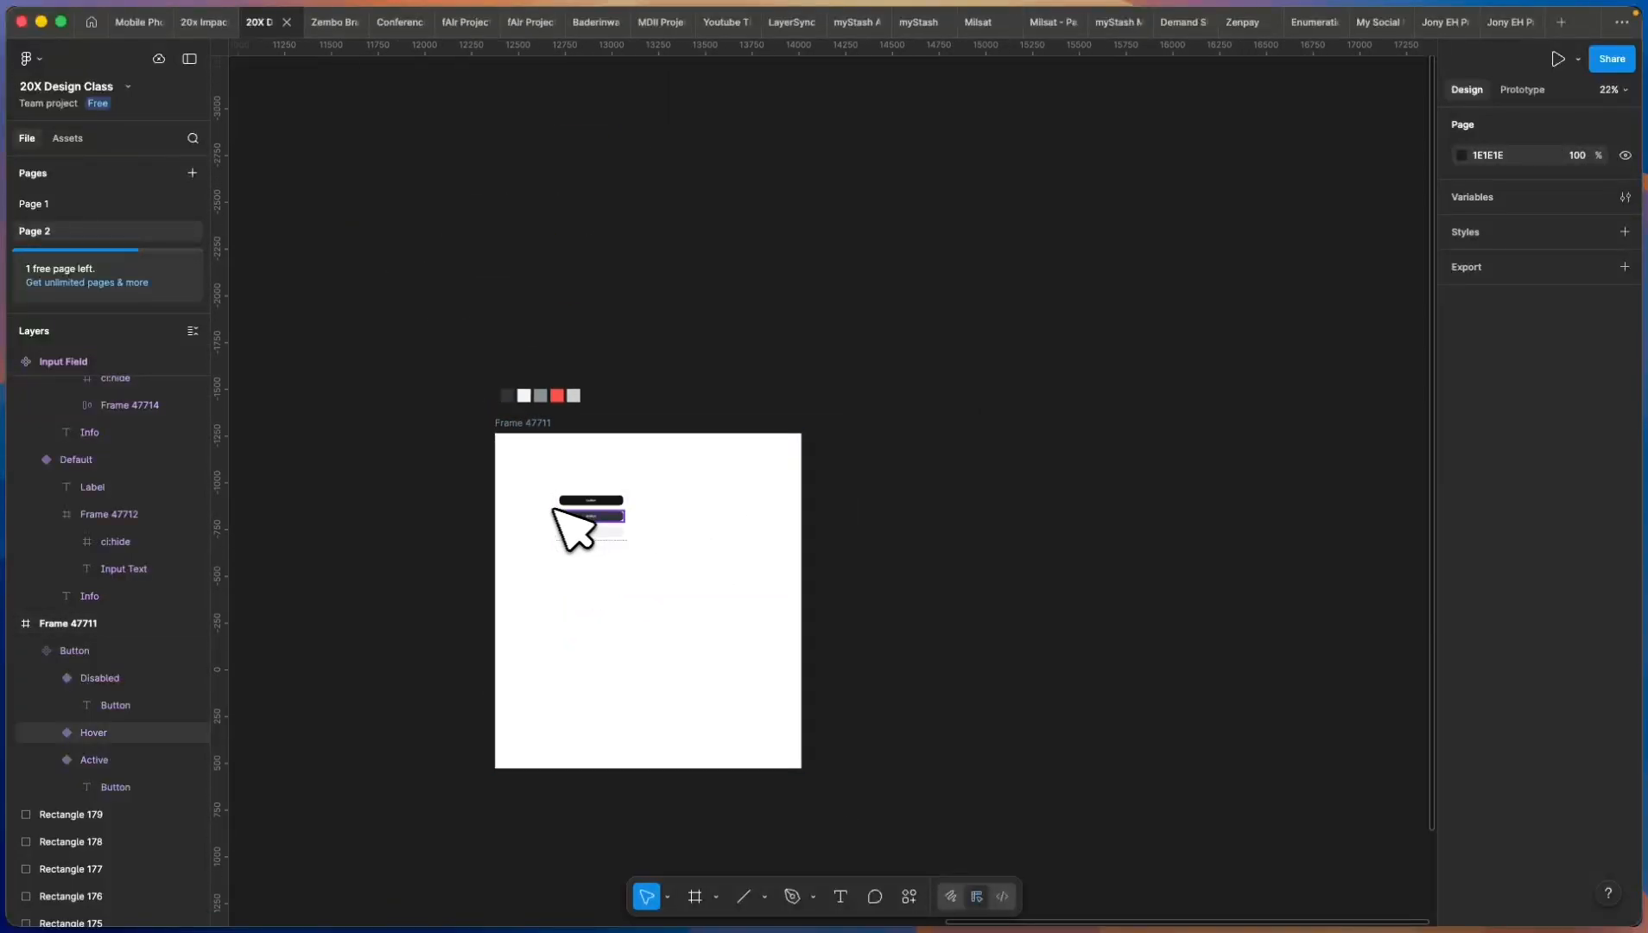
scroll(719, 511, down, 5)
scroll(330, 594, up, 6)
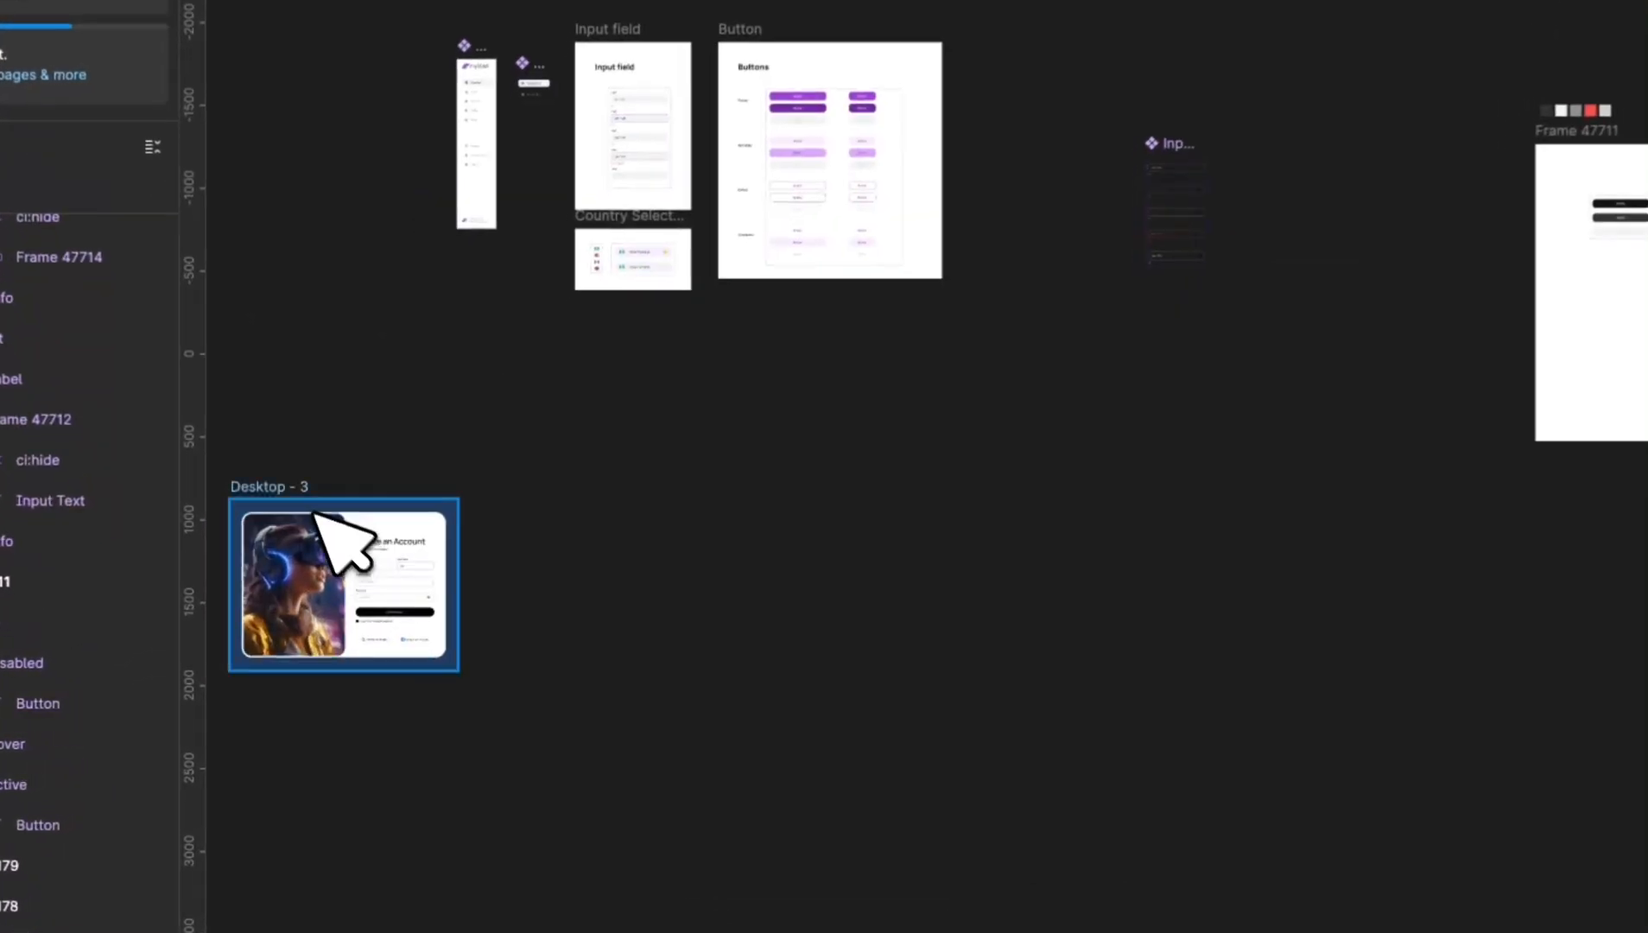
scroll(286, 565, down, 2)
scroll(290, 492, down, 2)
drag(290, 489, 1357, 262)
Step: Move the existing Create Account button out of the Desktop - 3 frame onto the empty canvas beside it
scroll(1424, 303, up, 8)
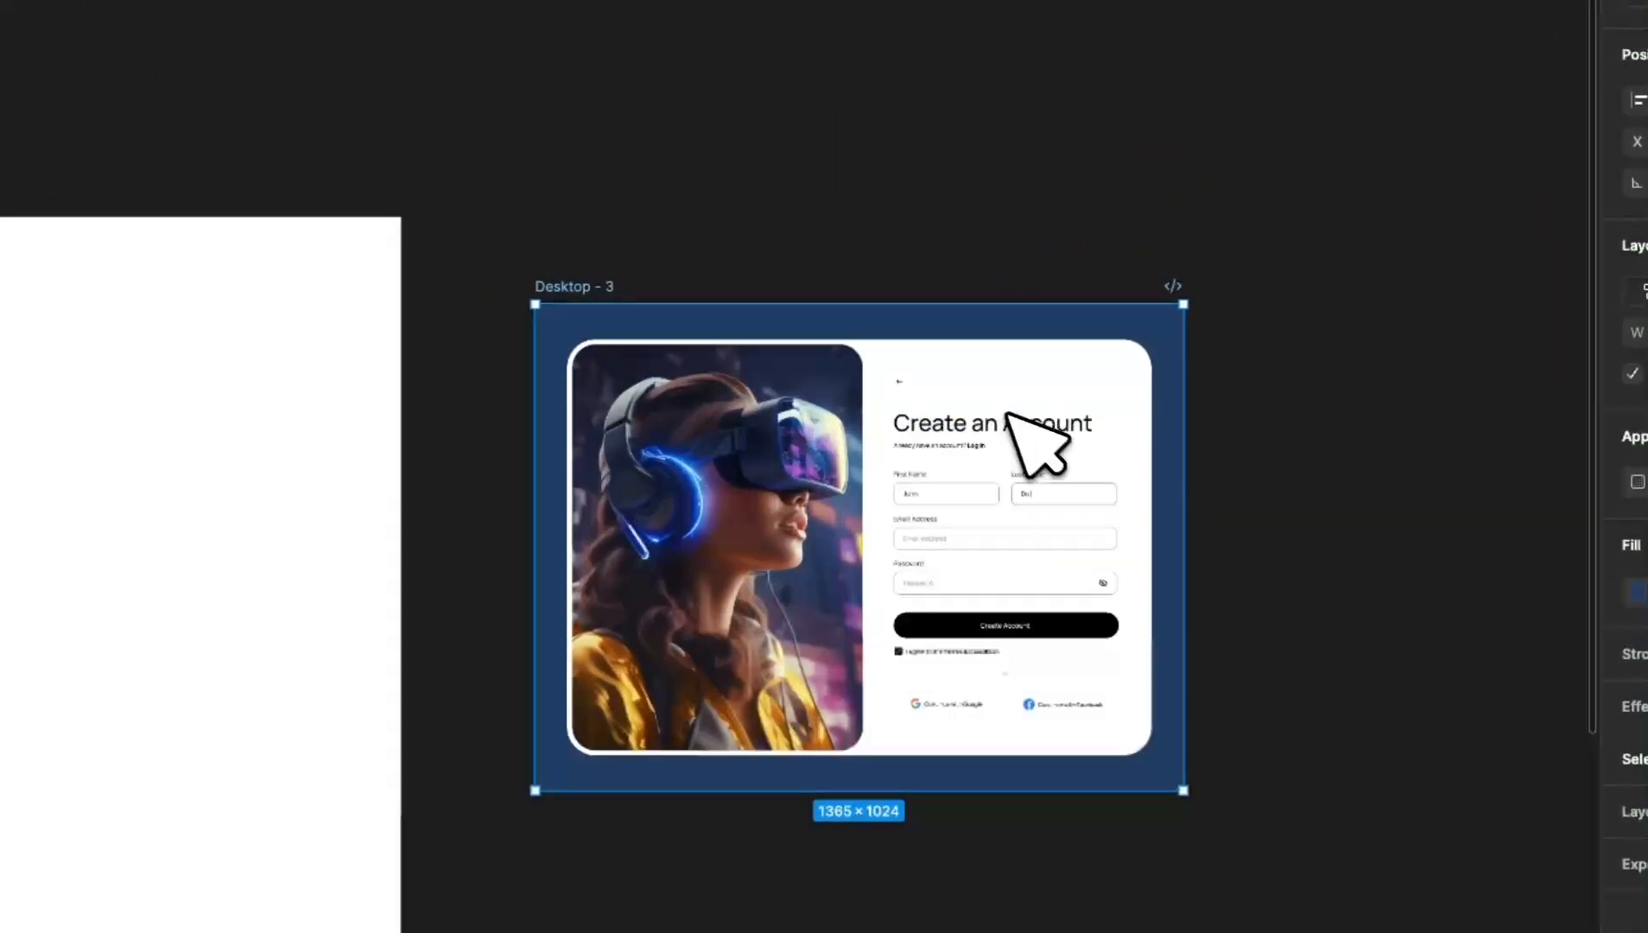
scroll(1099, 718, up, 5)
click(1002, 458)
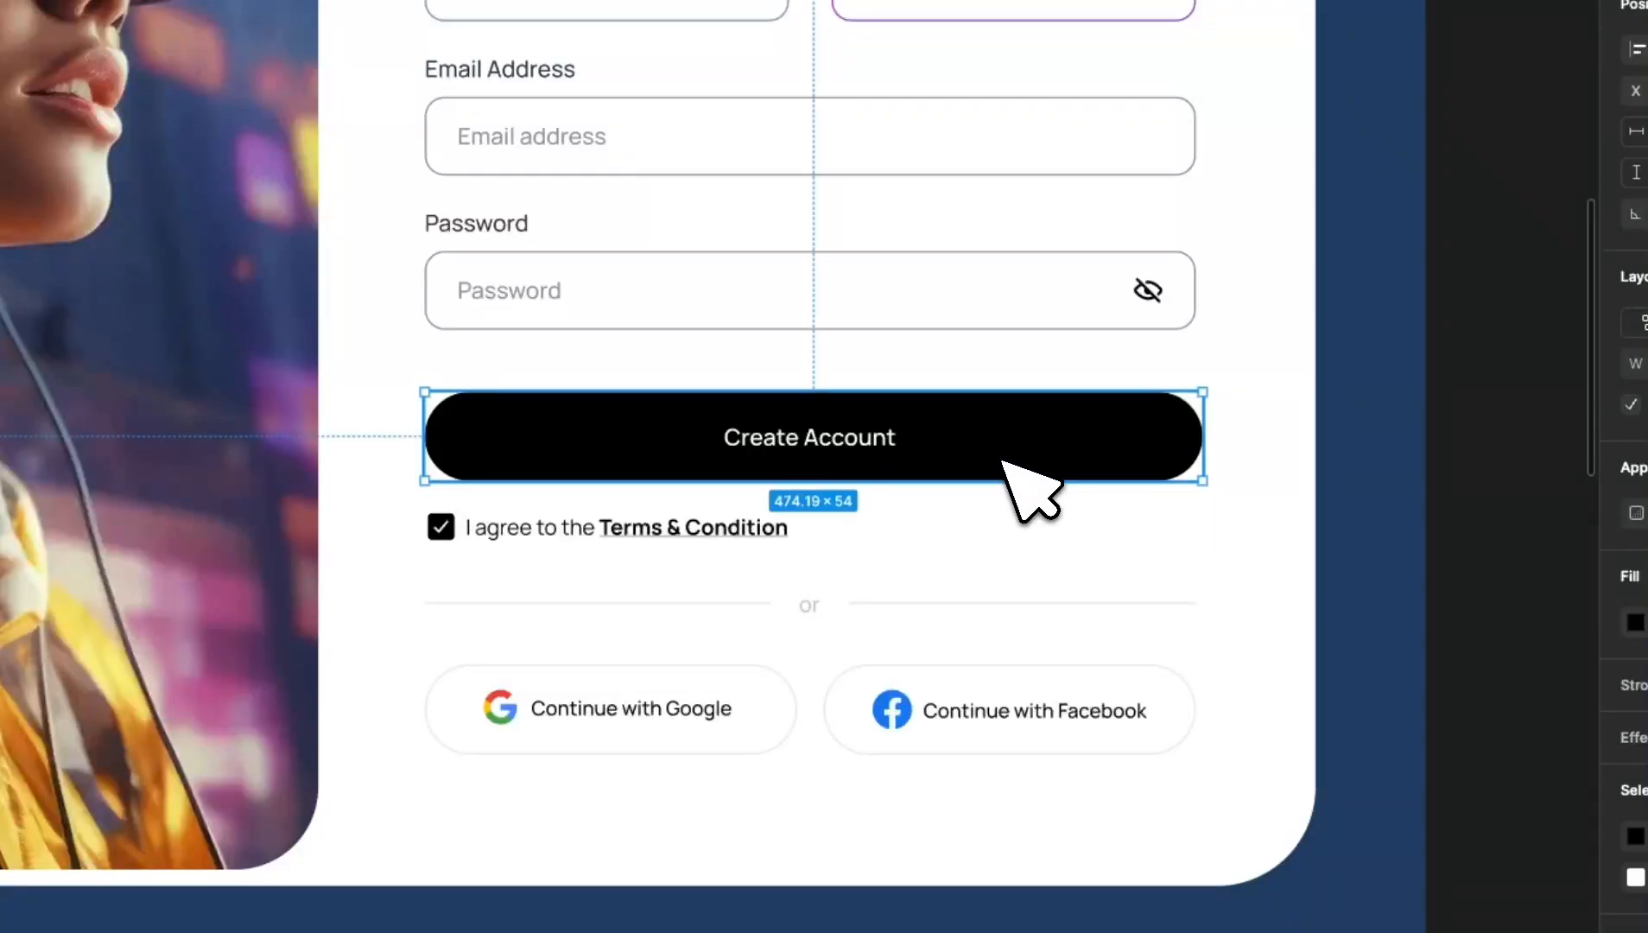
scroll(1003, 463, down, 2)
scroll(1002, 460, down, 2)
scroll(1030, 453, down, 2)
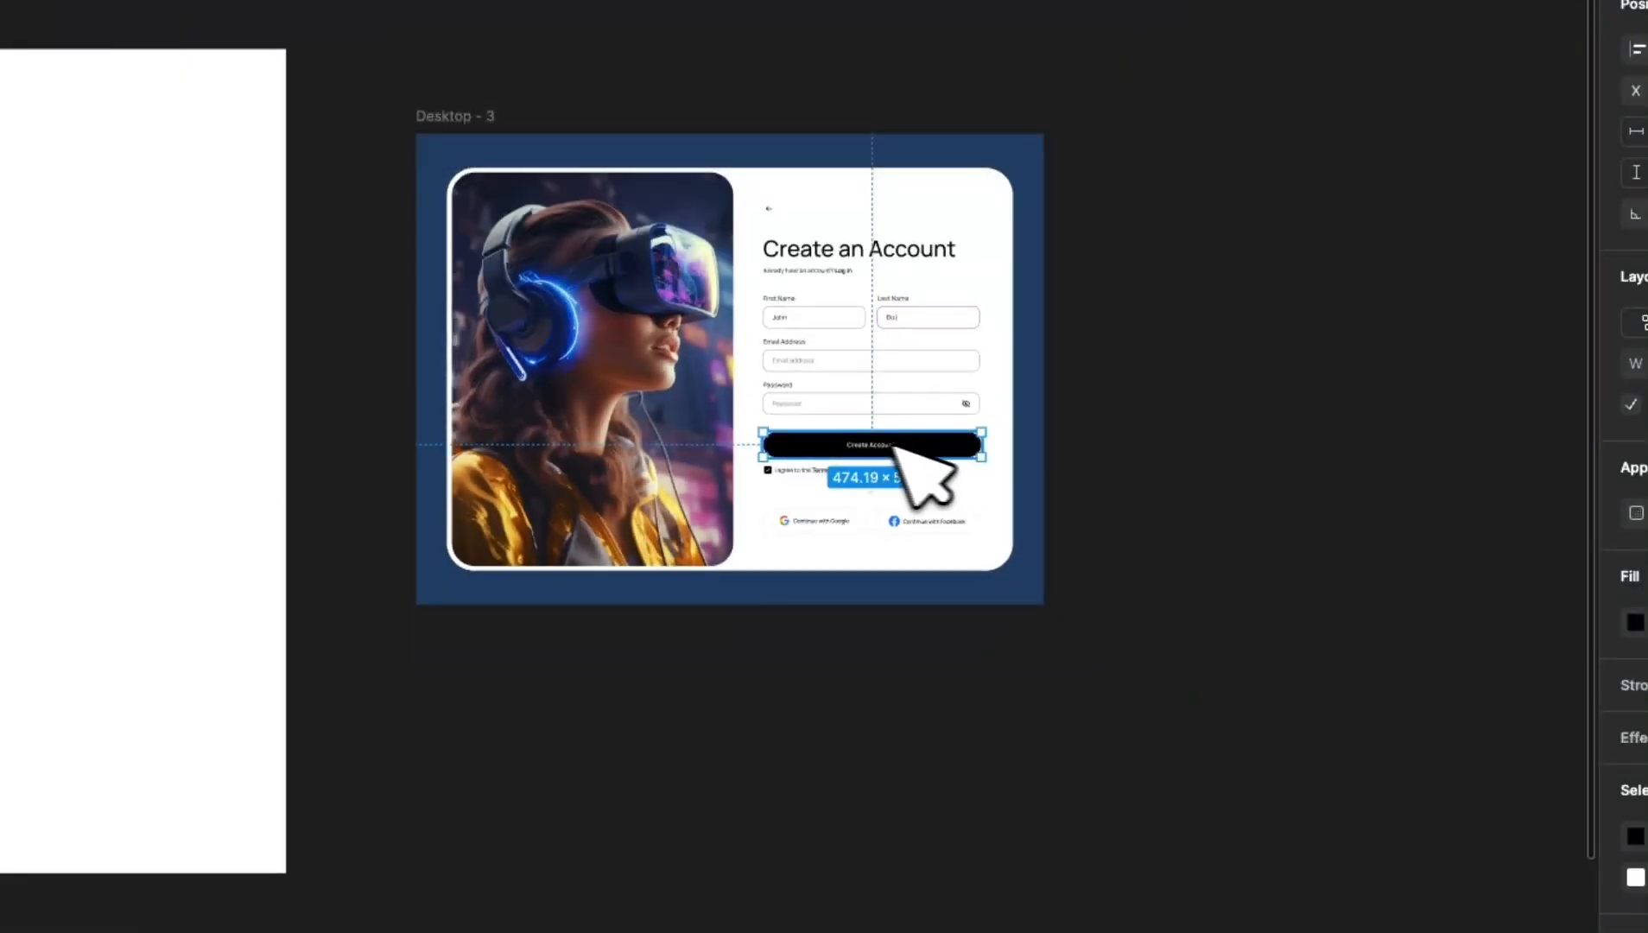
drag(894, 438, 1288, 424)
Step: Place an instance of the Active button variant below the Password field in the Desktop - 3 form
scroll(1289, 423, down, 3)
scroll(656, 376, up, 8)
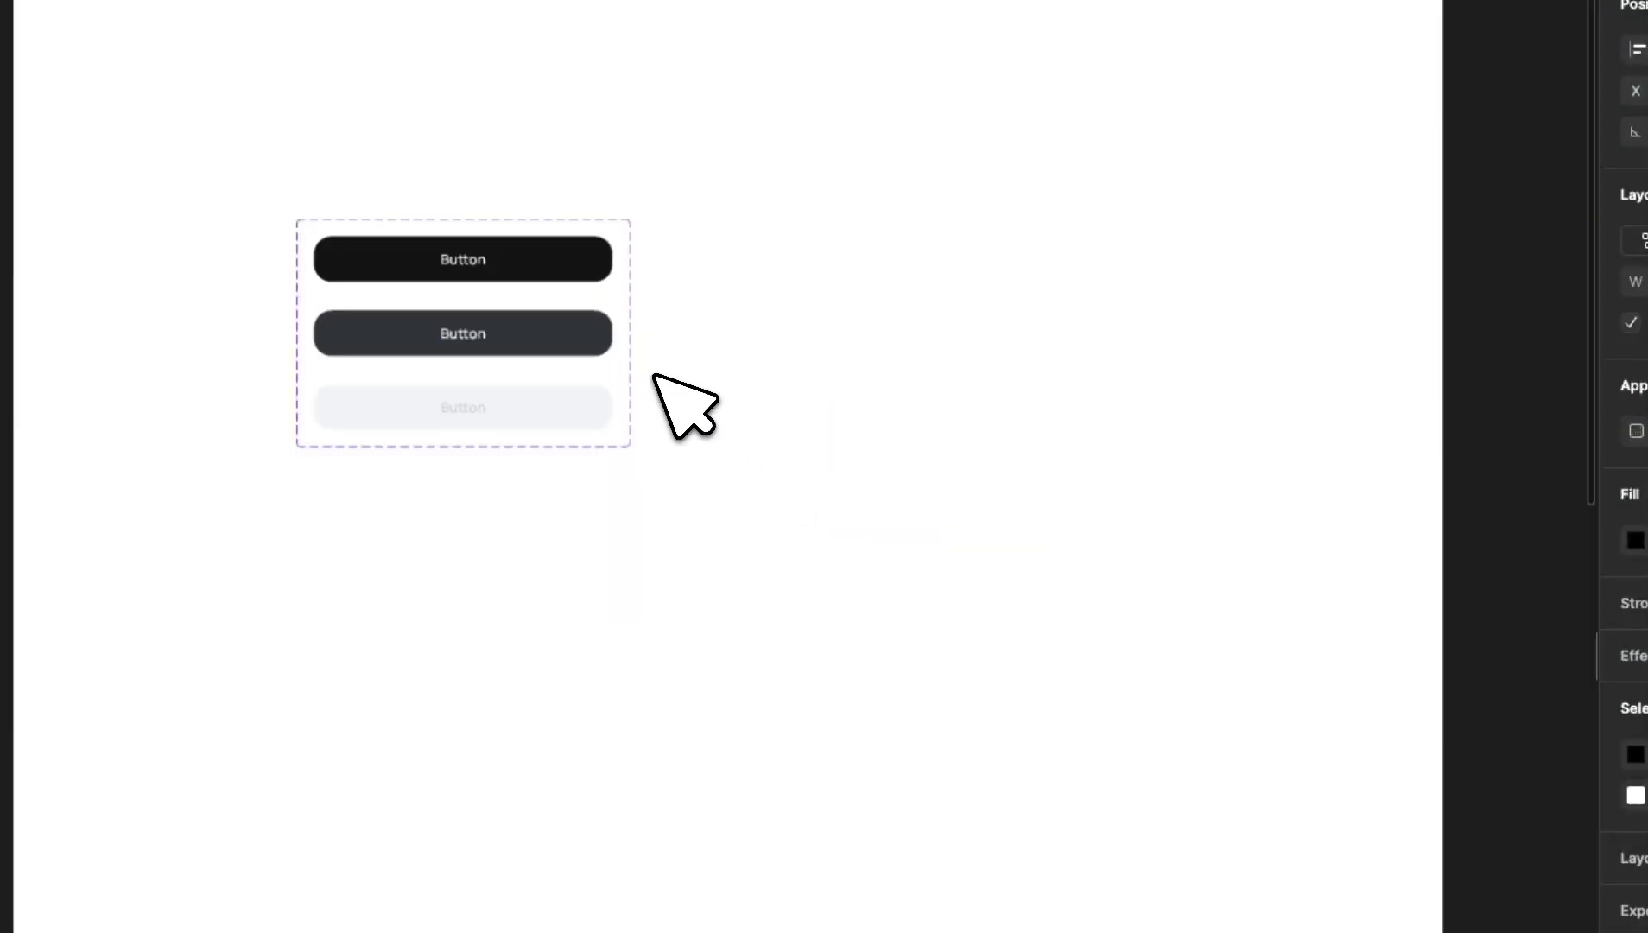
double_click(539, 256)
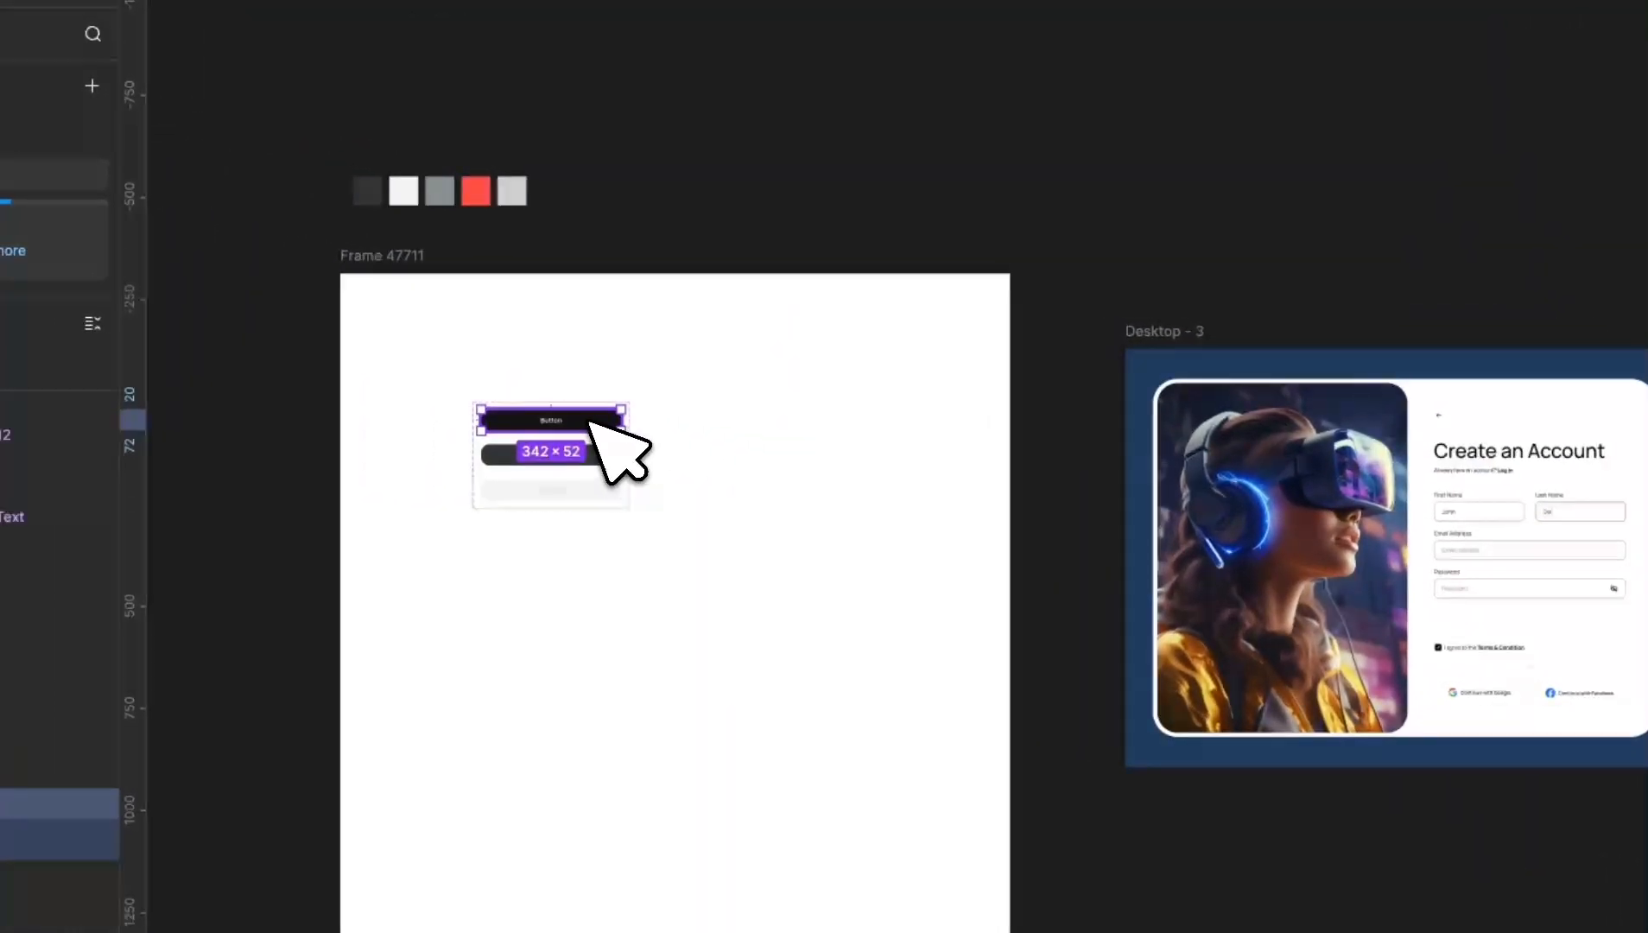
drag(589, 423, 1568, 628)
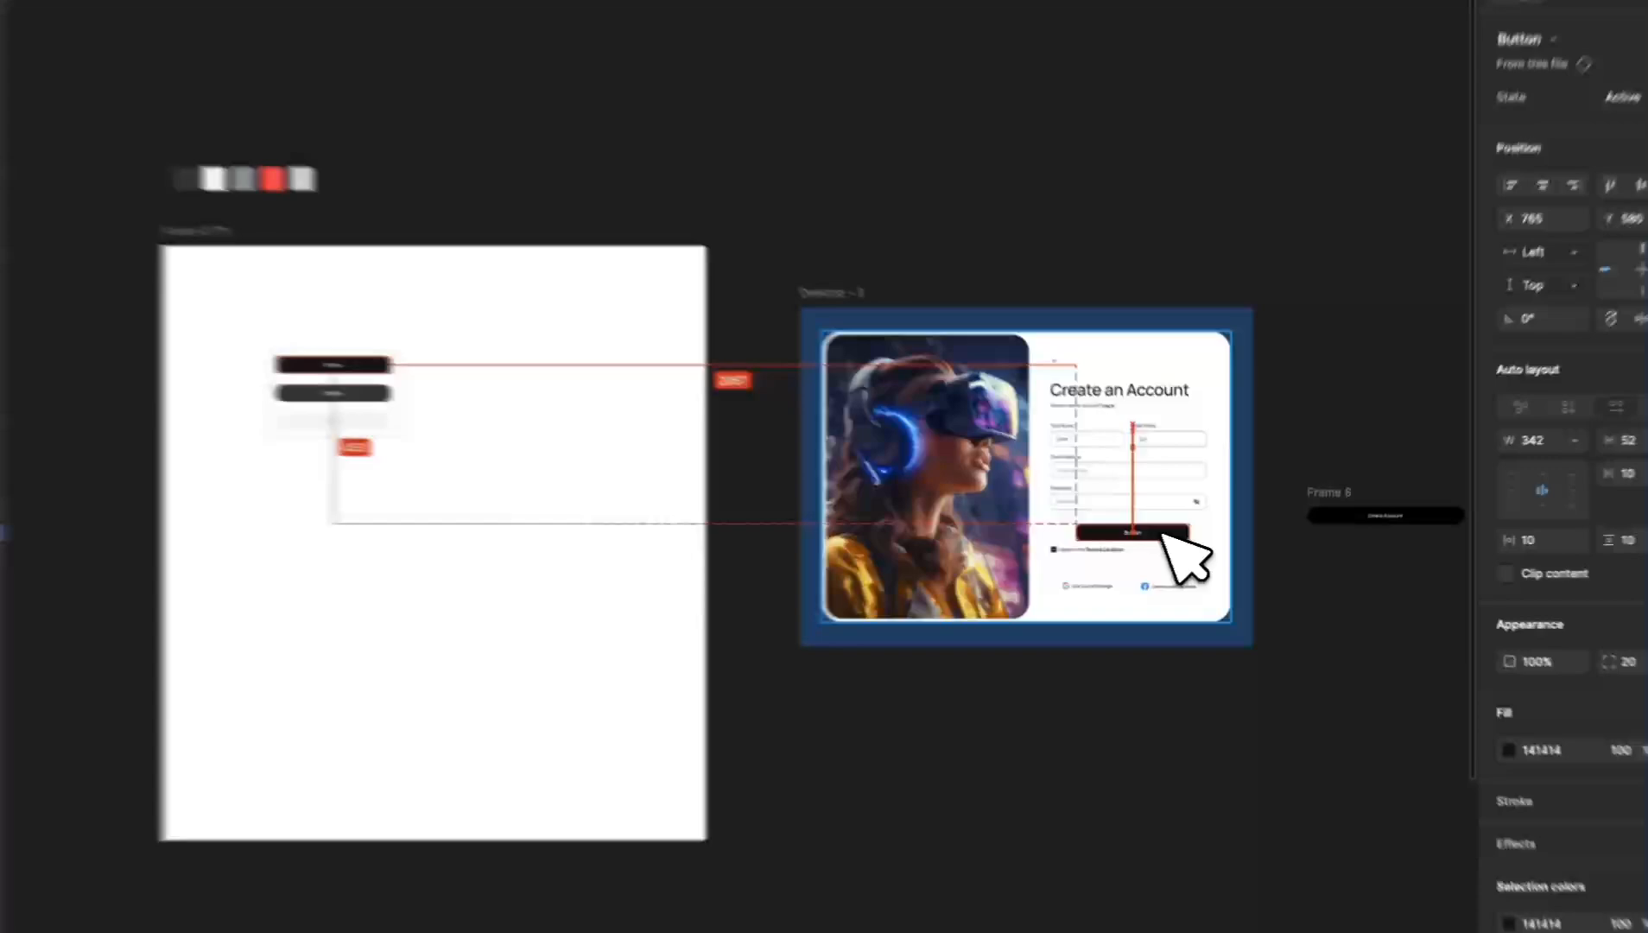
Step: Align the button instance with the form fields and widen it to 470 to match them
scroll(1178, 535, up, 6)
mouse_move(1163, 534)
mouse_down()
mouse_move(1179, 535)
mouse_move(1150, 530)
mouse_up()
drag(987, 525, 1303, 568)
scroll(929, 520, down, 5)
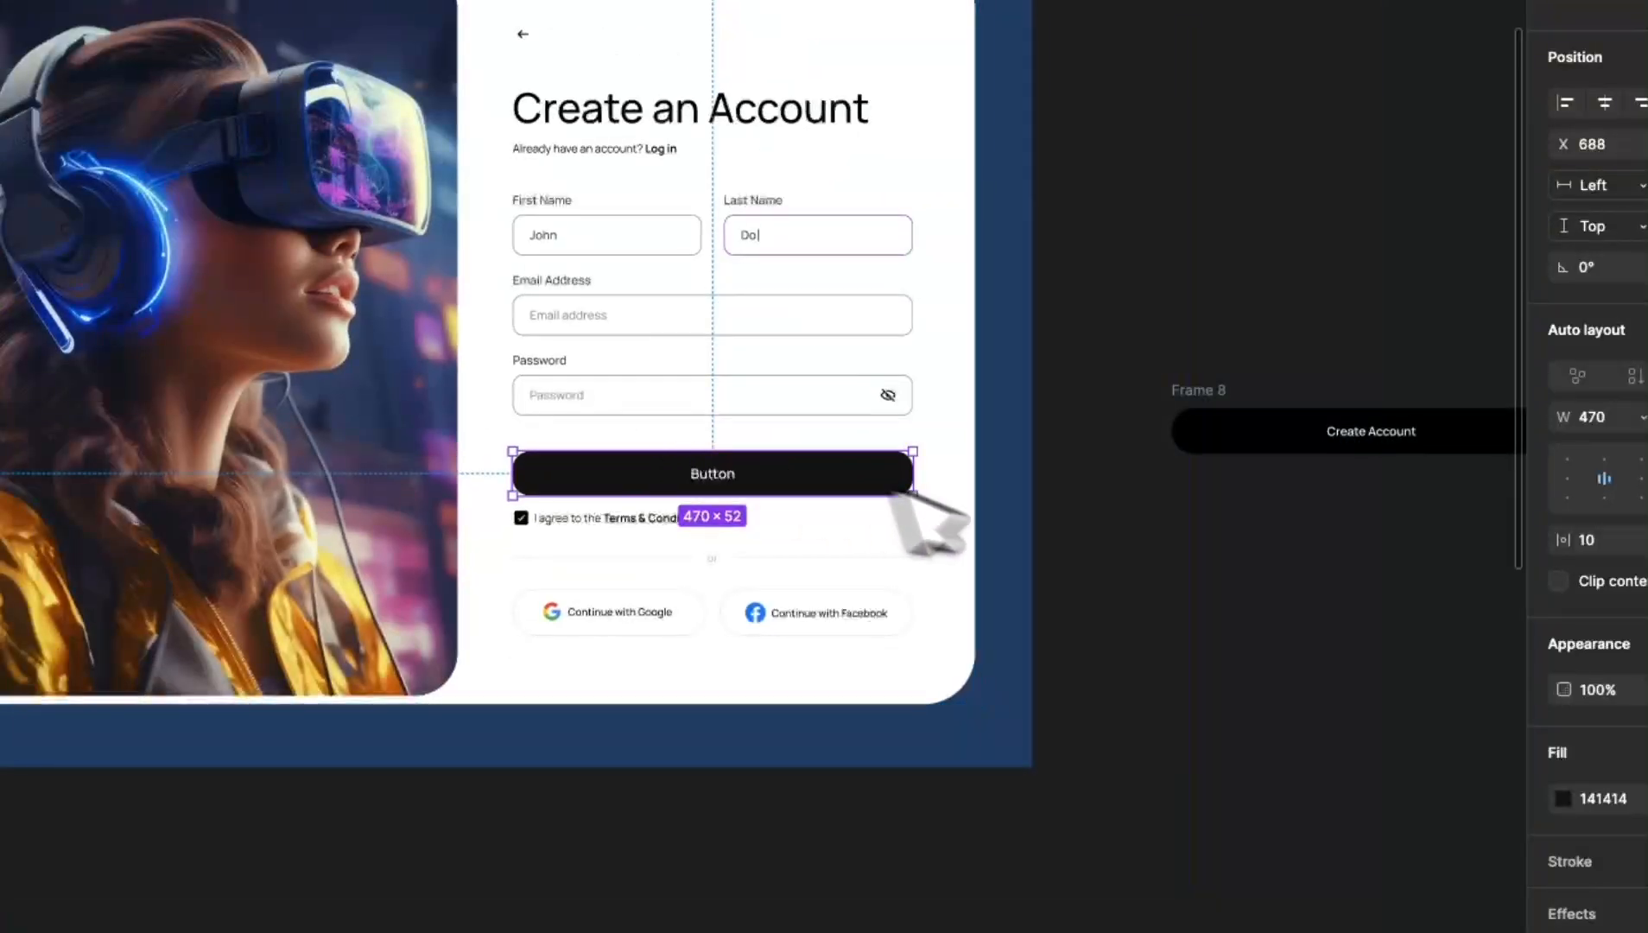
click(1062, 511)
Step: Compare the placed button with the component variants and run the prototype preview of the Desktop - 3 frame
click(863, 482)
scroll(863, 482, up, 2)
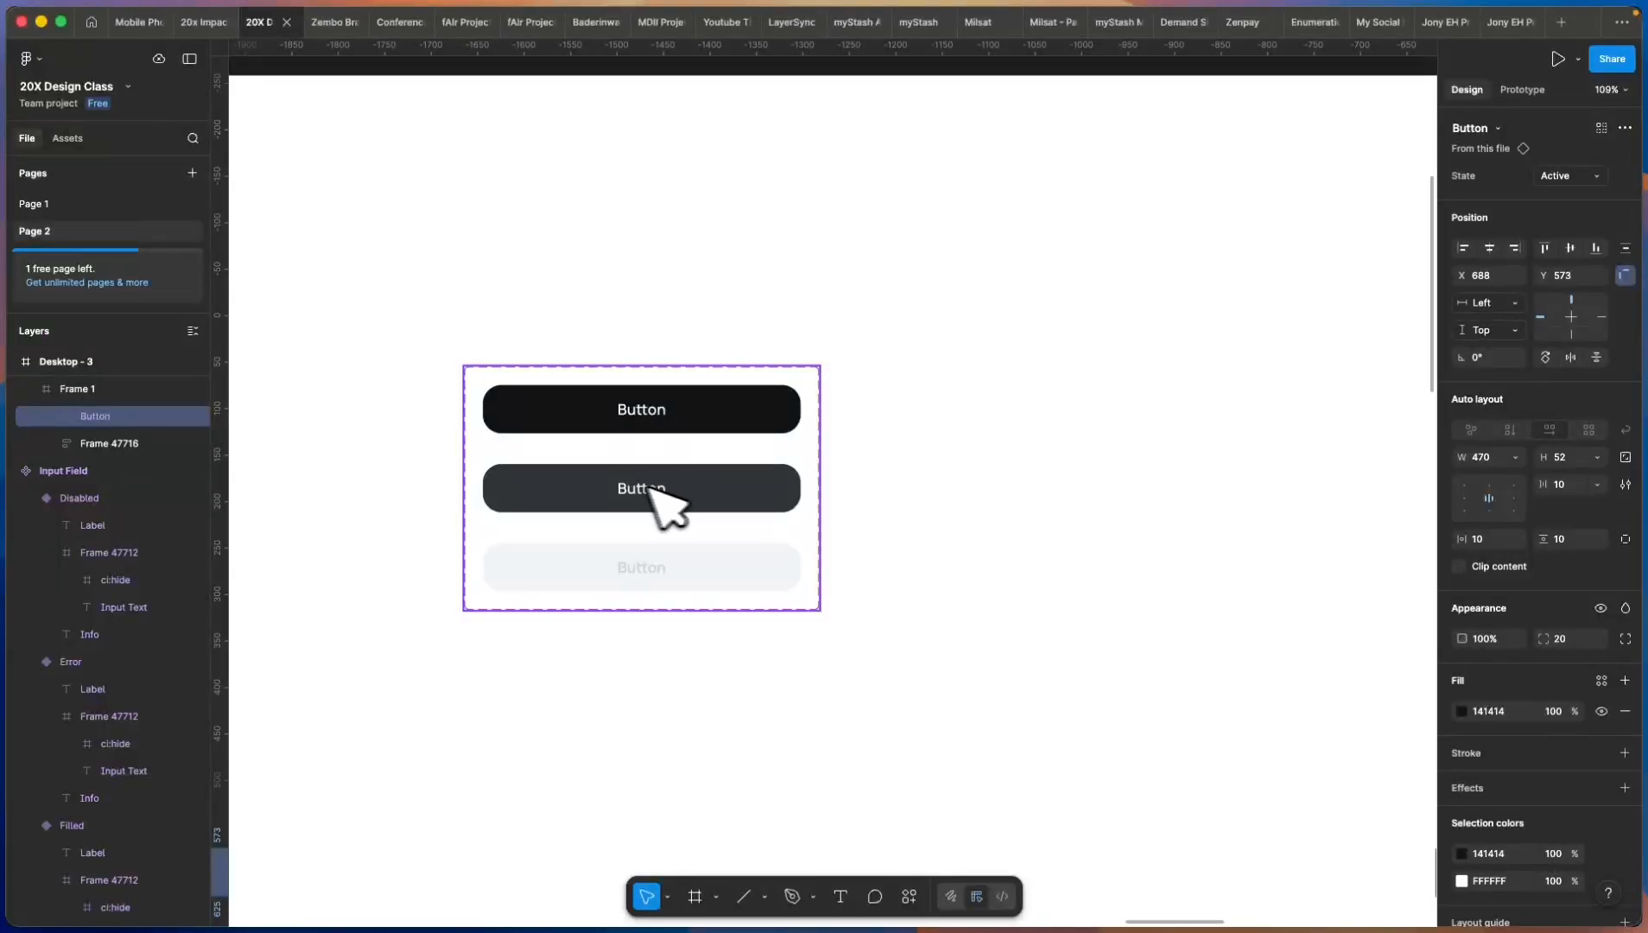
scroll(631, 491, down, 5)
scroll(864, 535, right, 4)
click(1116, 566)
scroll(1132, 570, up, 2)
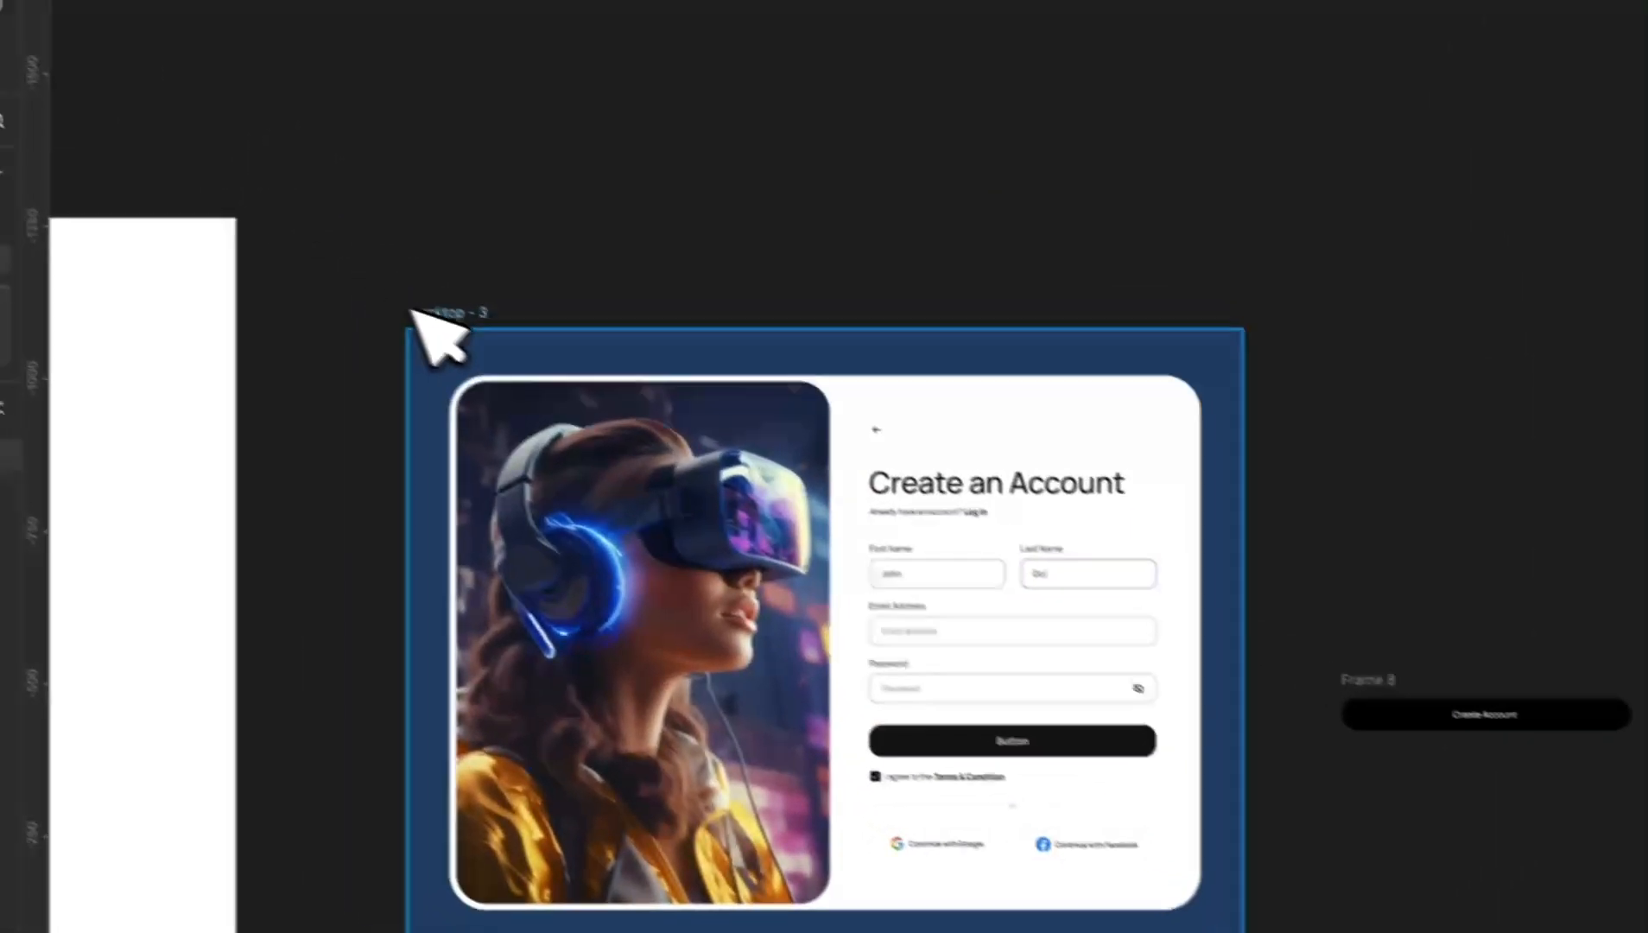
click(412, 311)
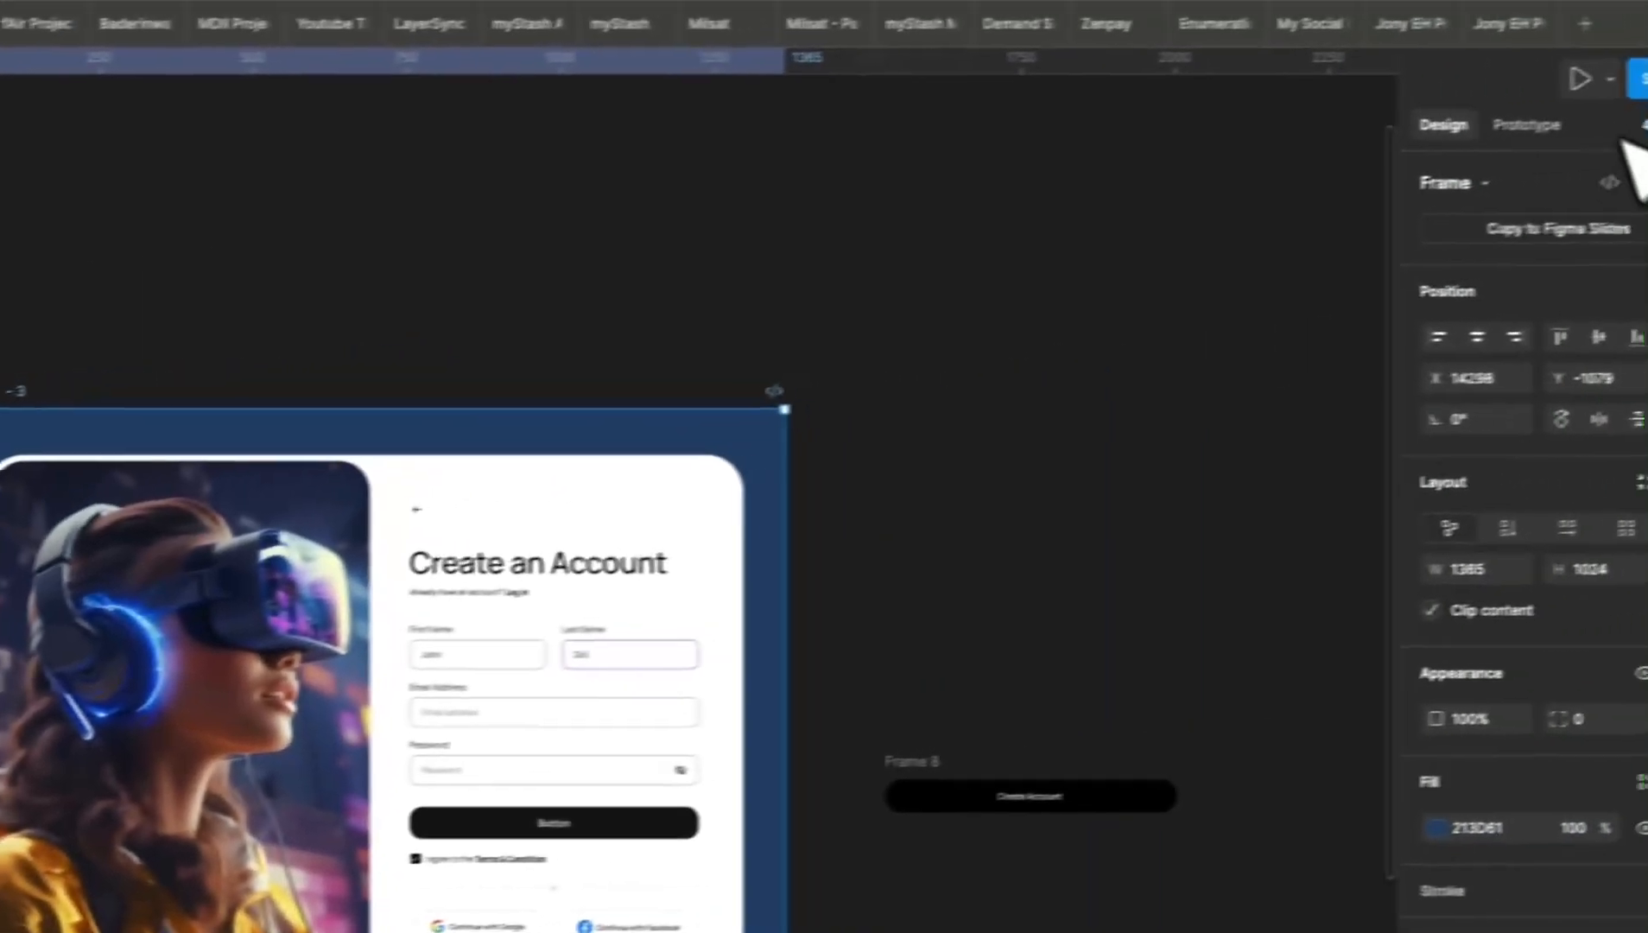
click(1521, 86)
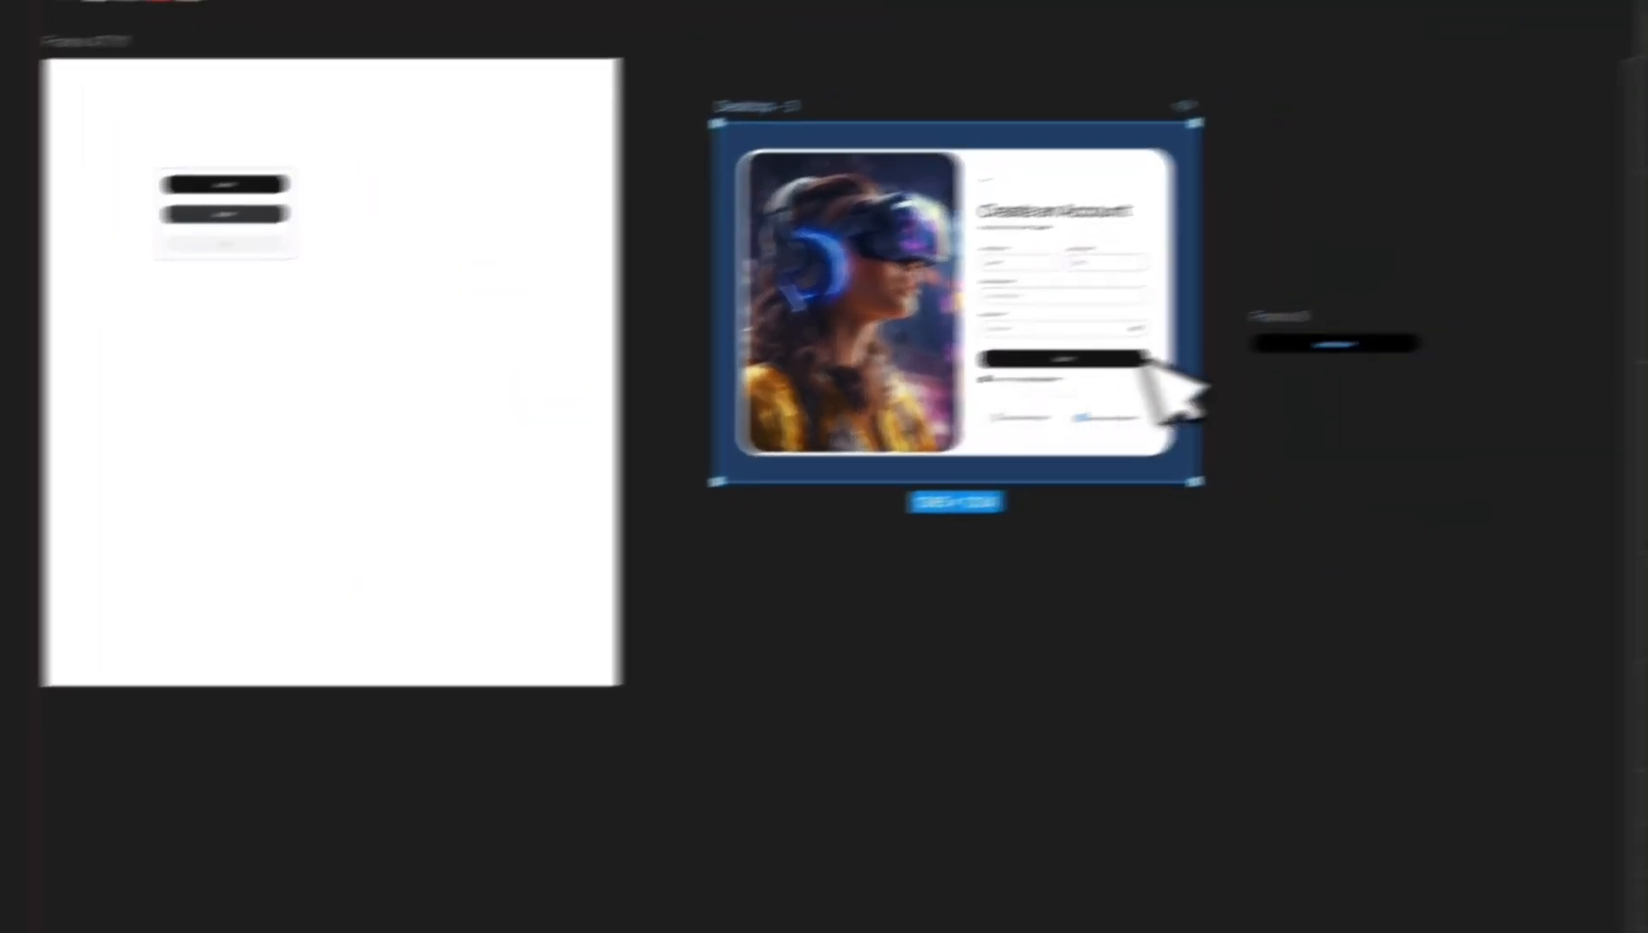
Step: Delete the old Create Account button frame beside the Desktop - 3 frame
click(1339, 308)
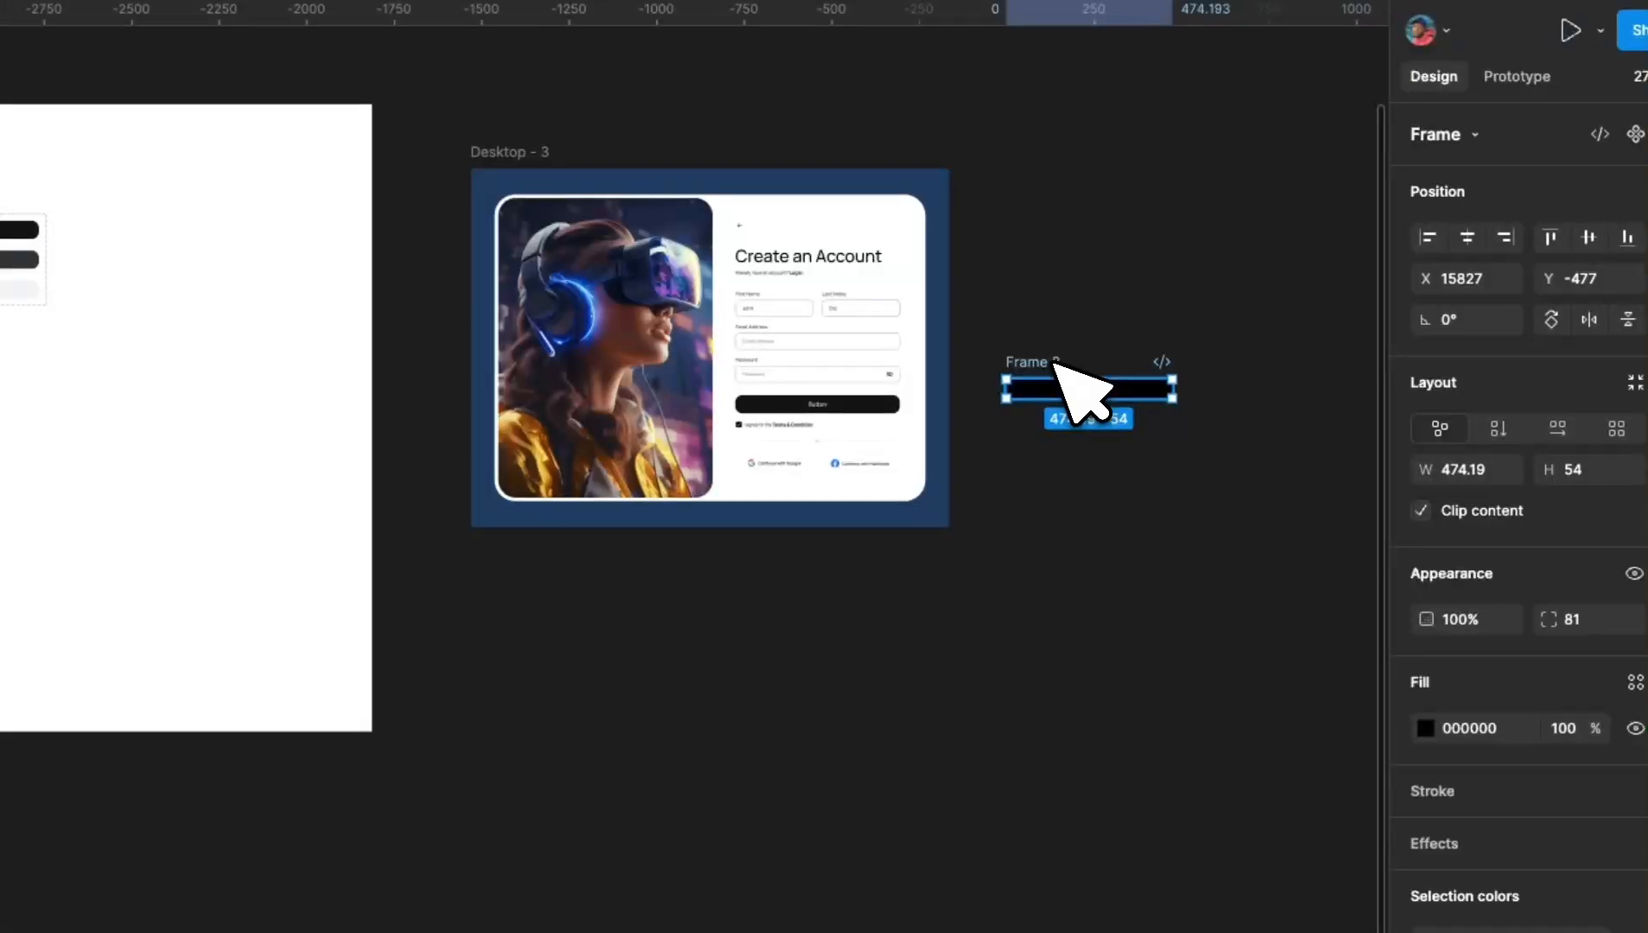
key(BackSpace)
scroll(951, 331, up, 5)
scroll(662, 423, down, 5)
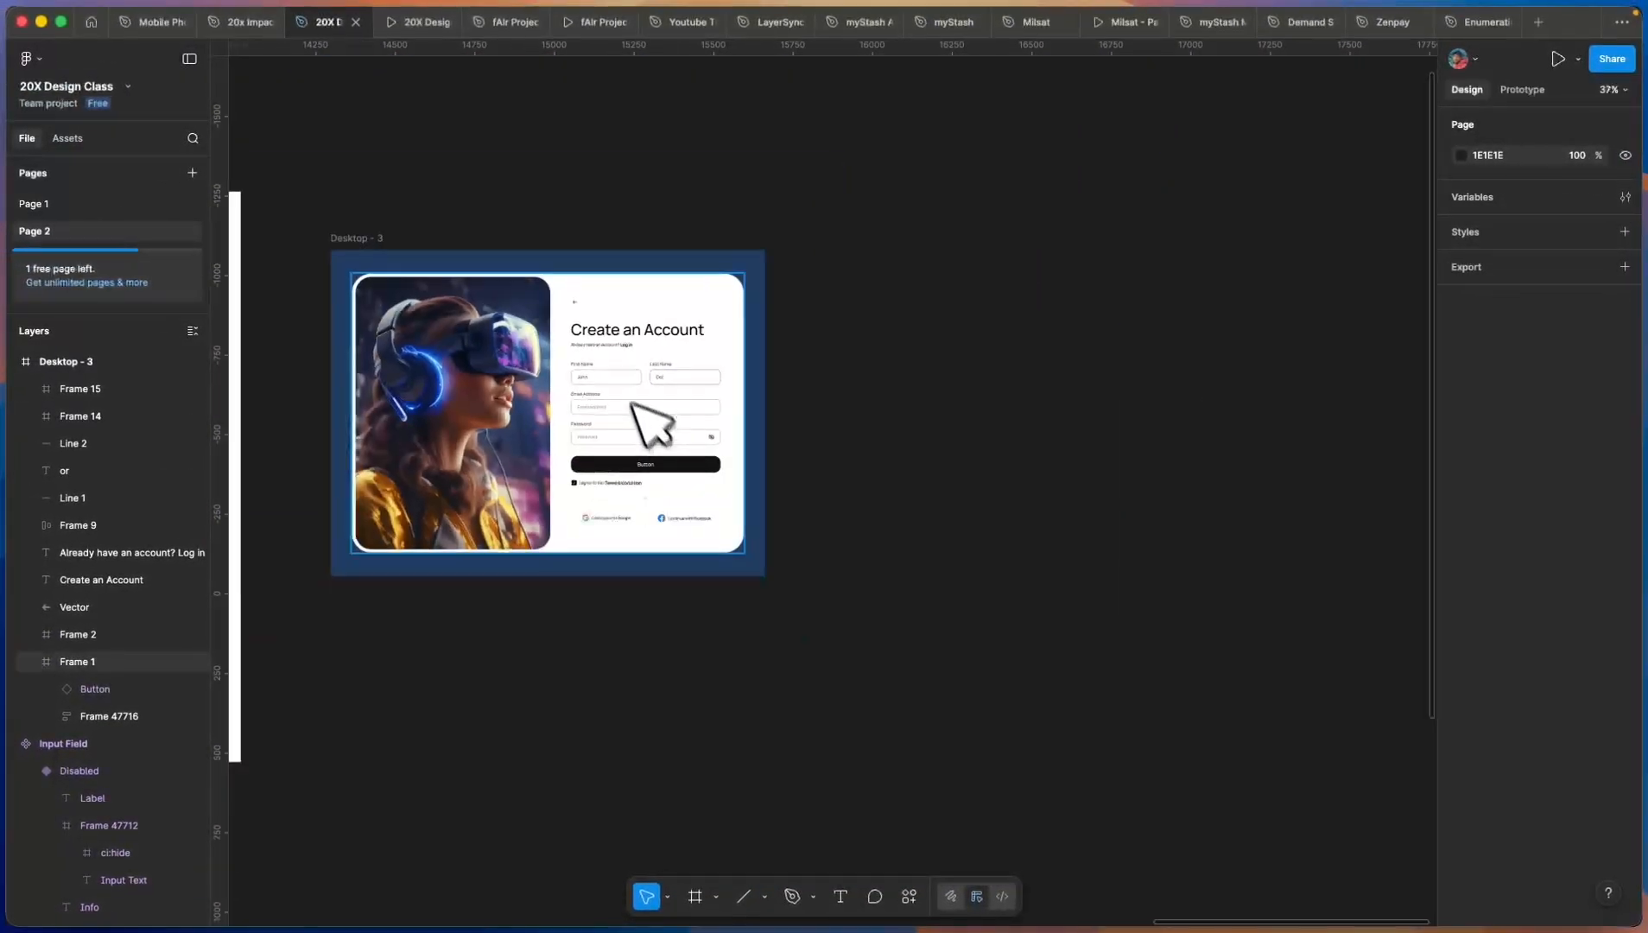
Step: Set the State of the button instance in the Desktop - 3 form to Disabled
click(347, 235)
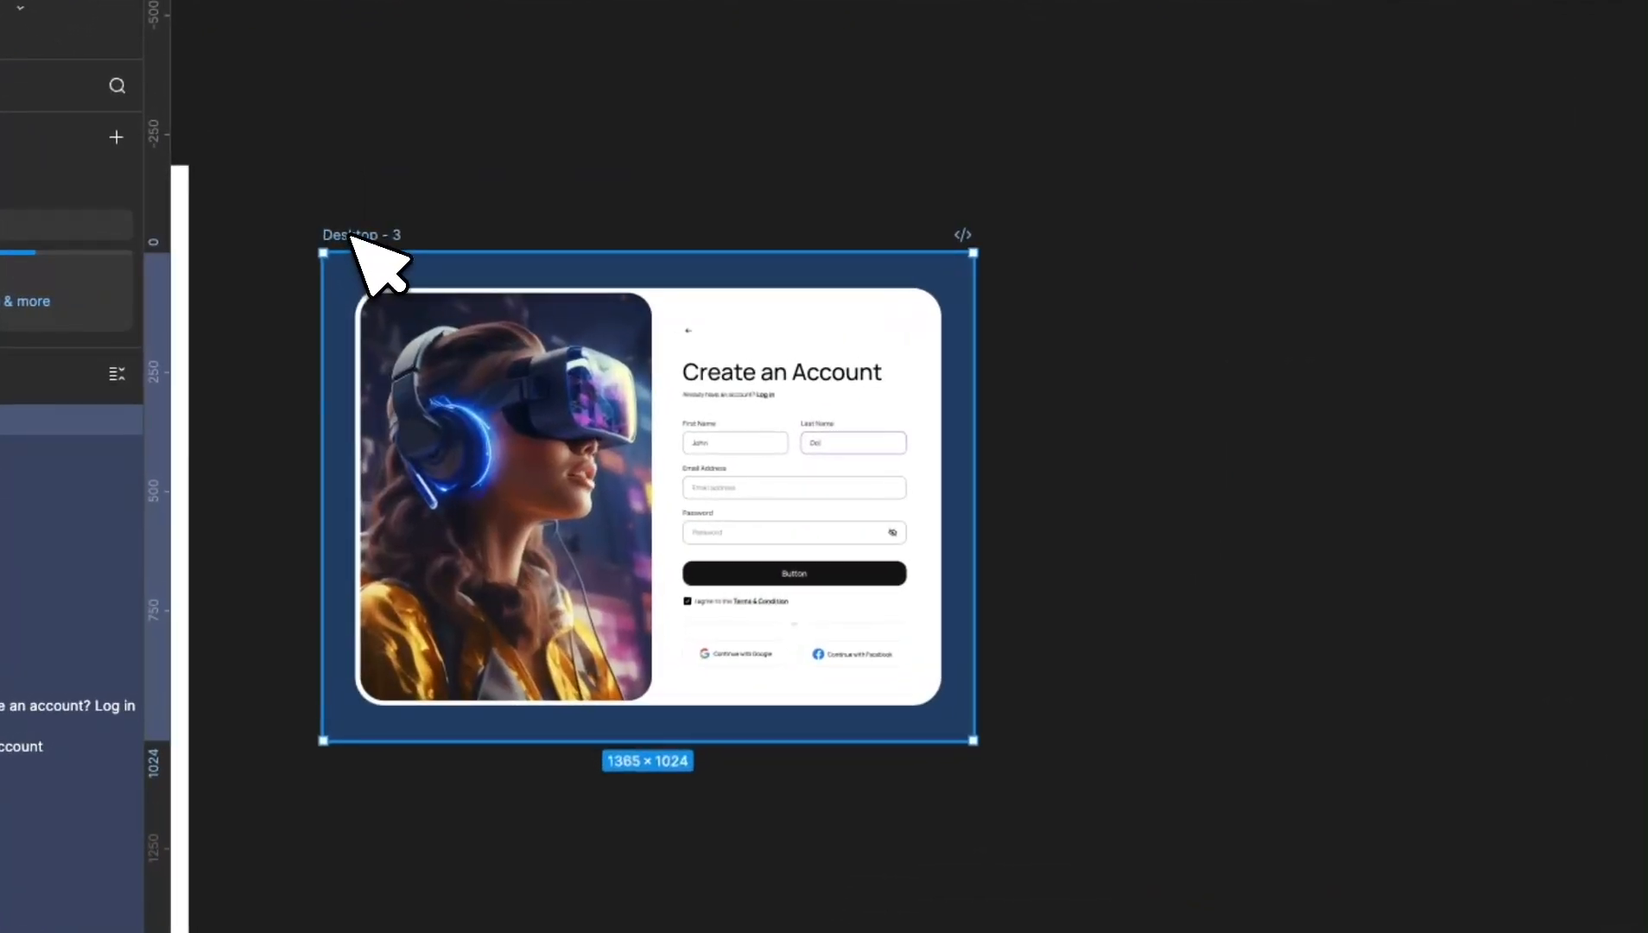
scroll(748, 531, up, 5)
click(884, 551)
click(921, 566)
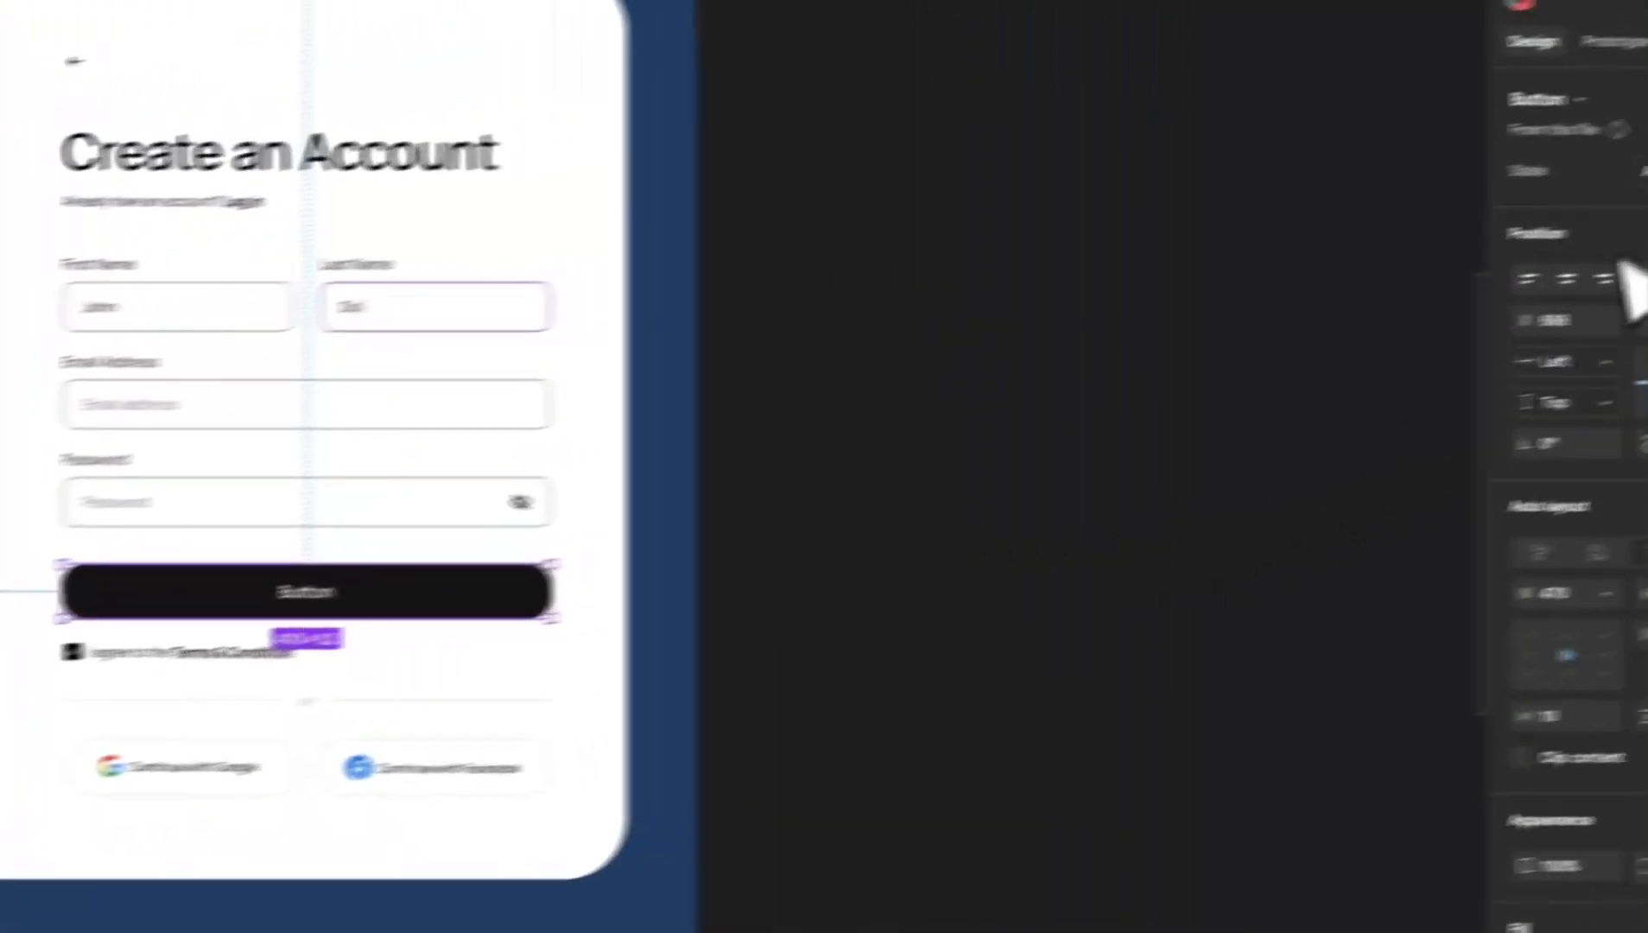
click(1581, 169)
click(1548, 225)
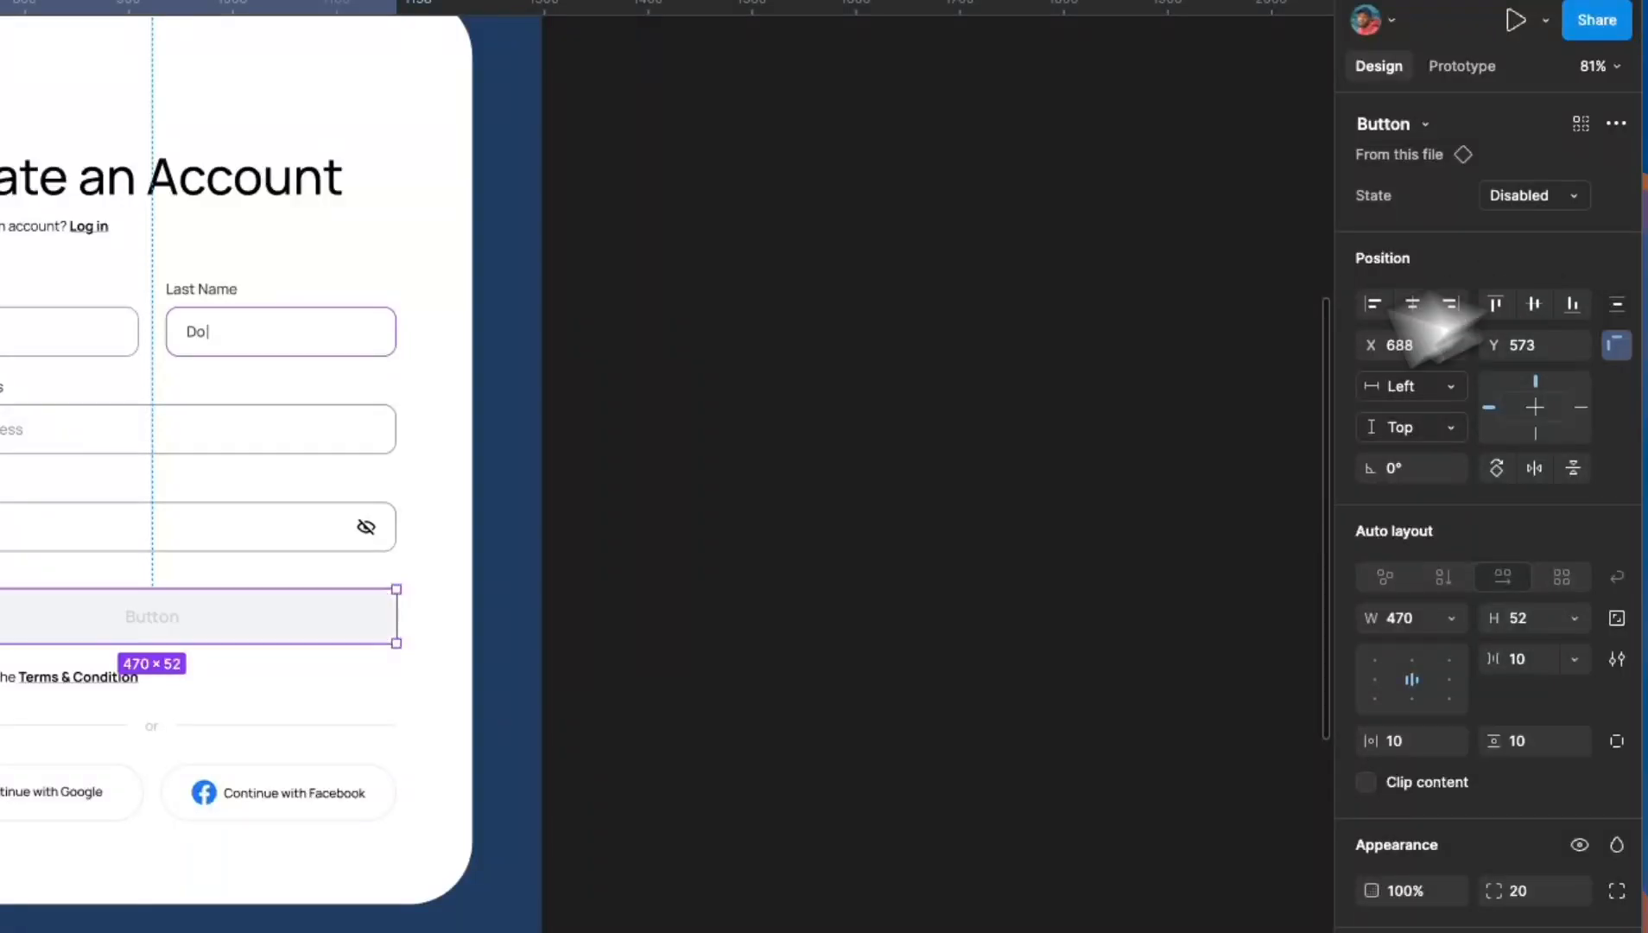
click(784, 575)
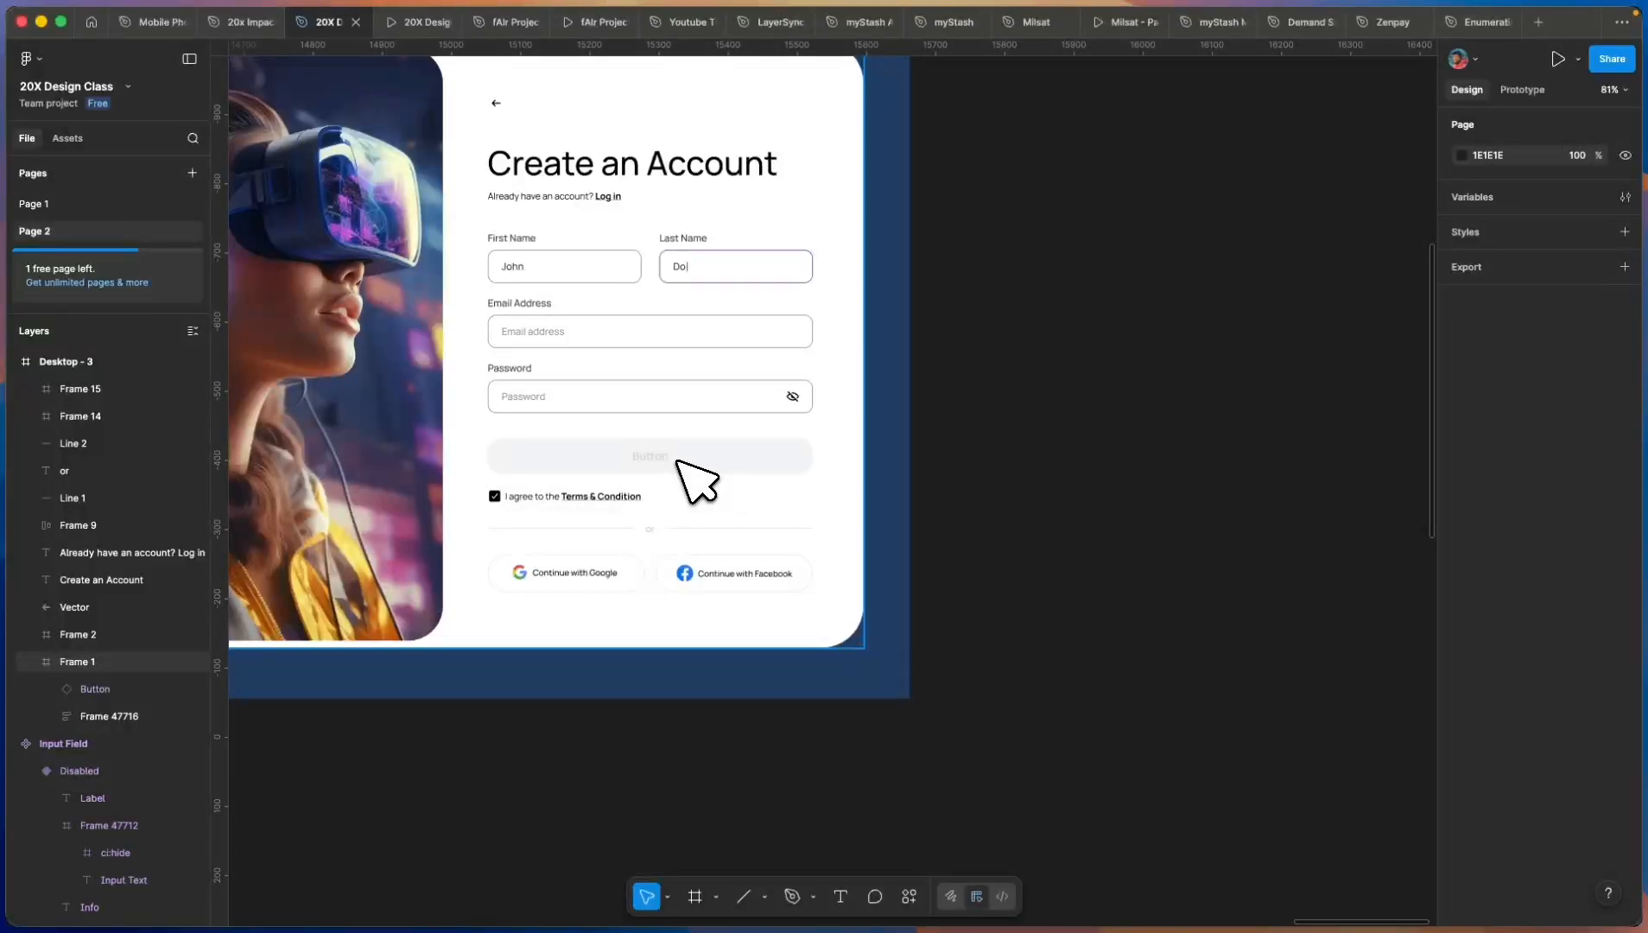
Step: Set the State of the button instance in the Create an Account form to Active
mouse_move(444, 867)
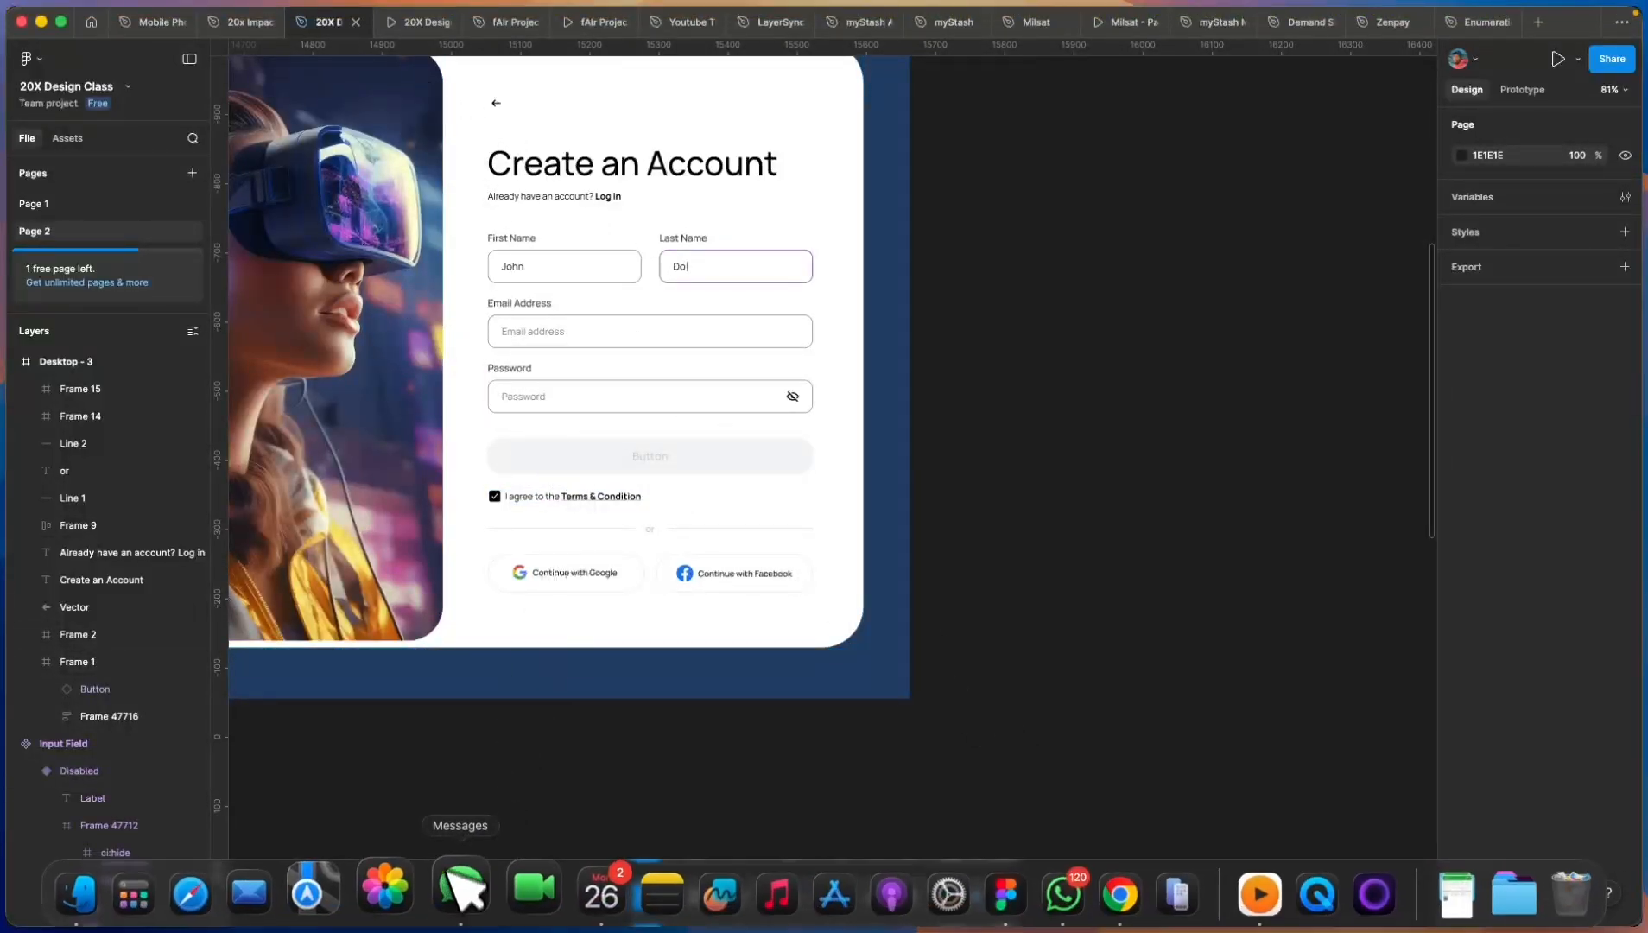
click(683, 458)
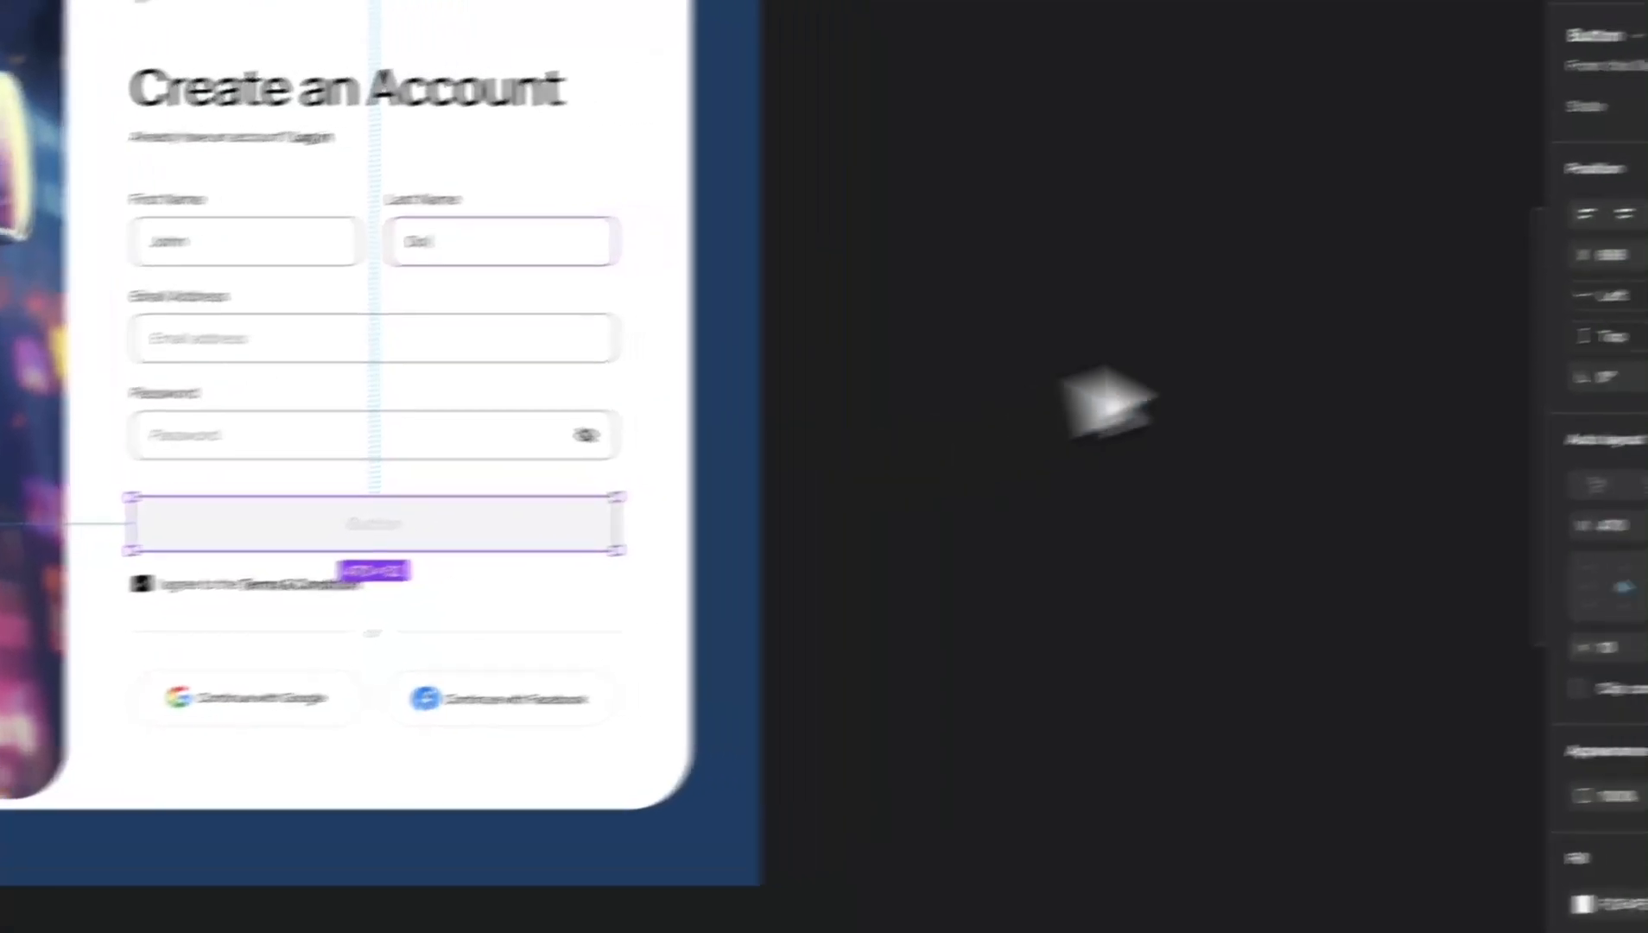
click(1581, 175)
click(1538, 102)
click(838, 711)
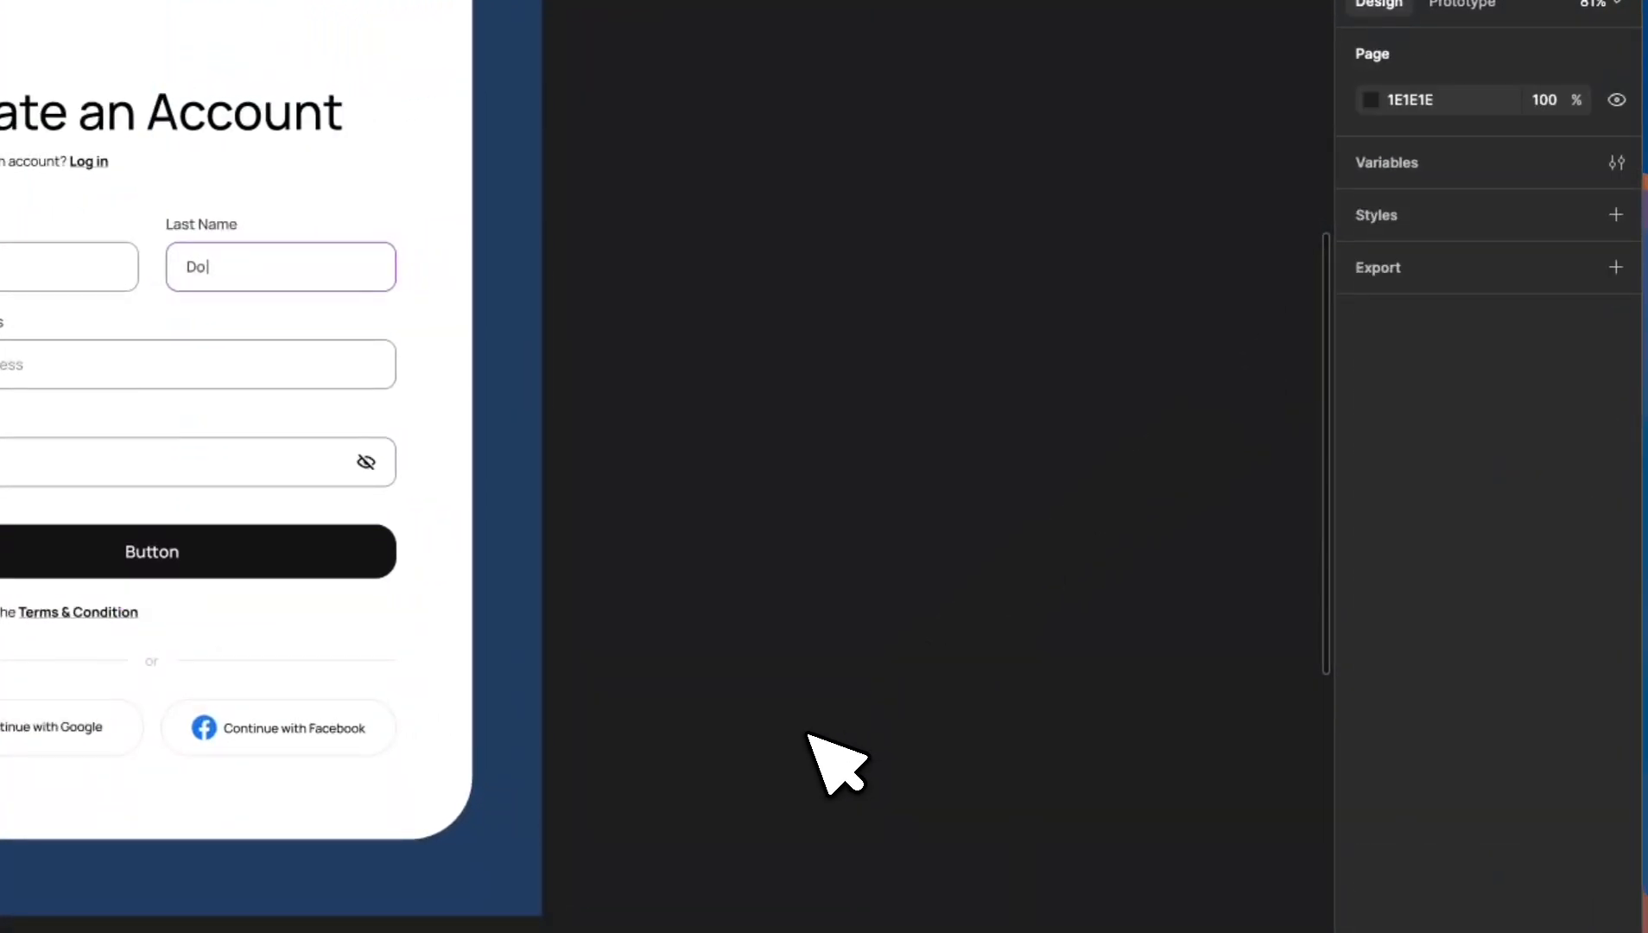
Step: Extend the Button component set downward to leave empty space below the Disabled variant
scroll(809, 733, down, 5)
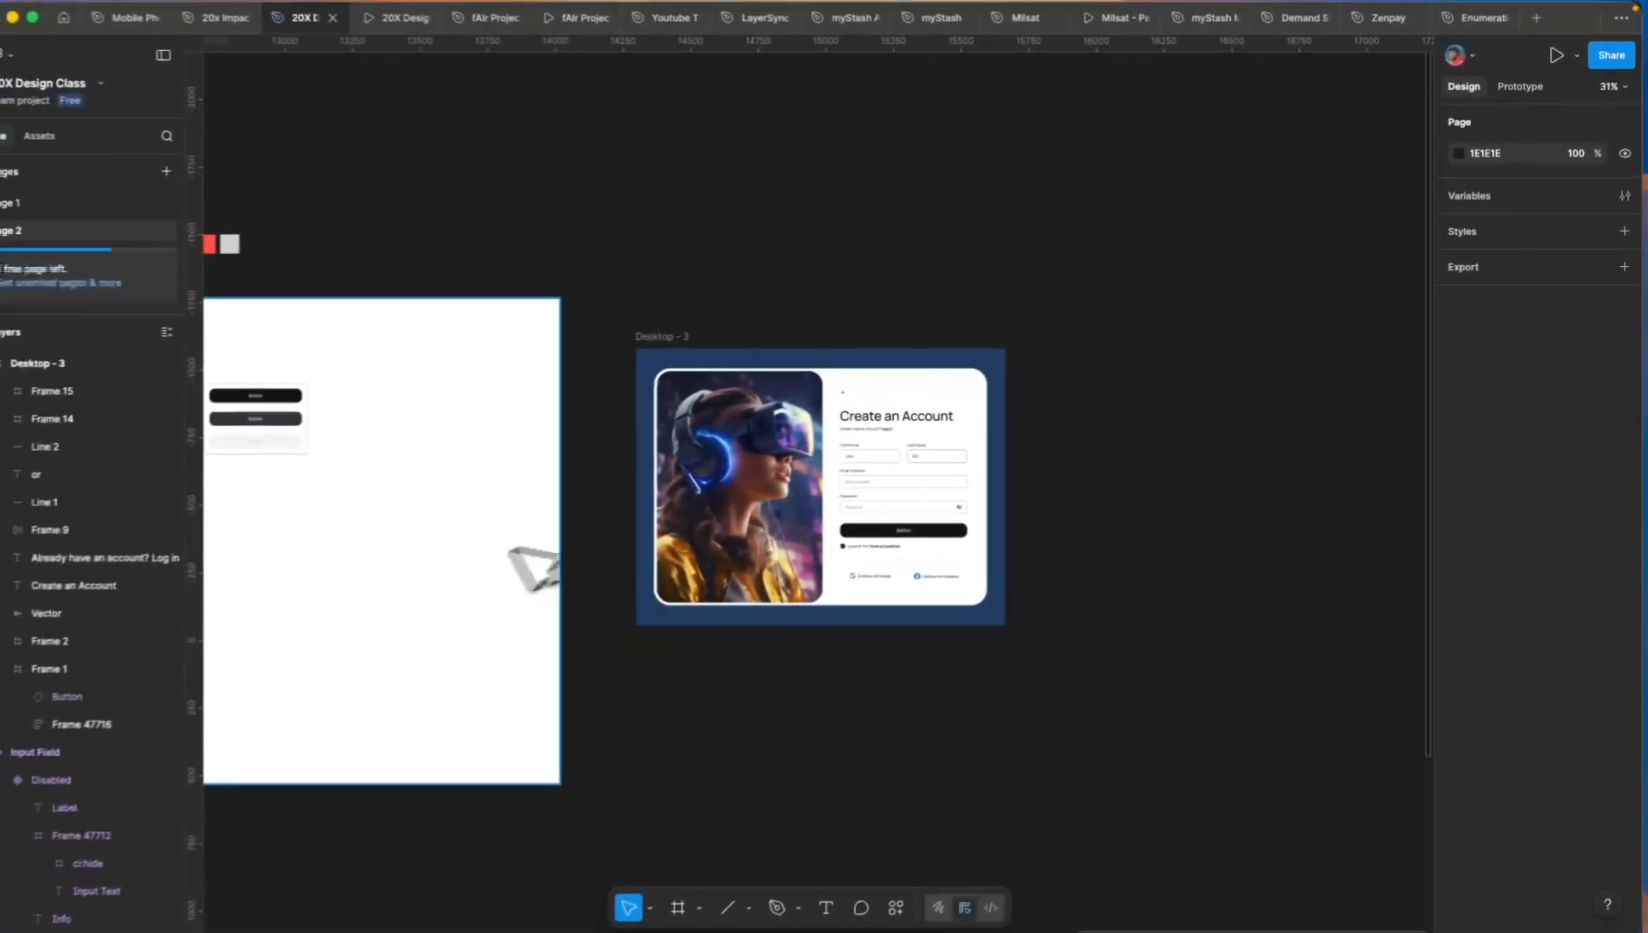
scroll(562, 527, down, 2)
scroll(561, 527, left, 3)
scroll(631, 476, up, 7)
click(715, 447)
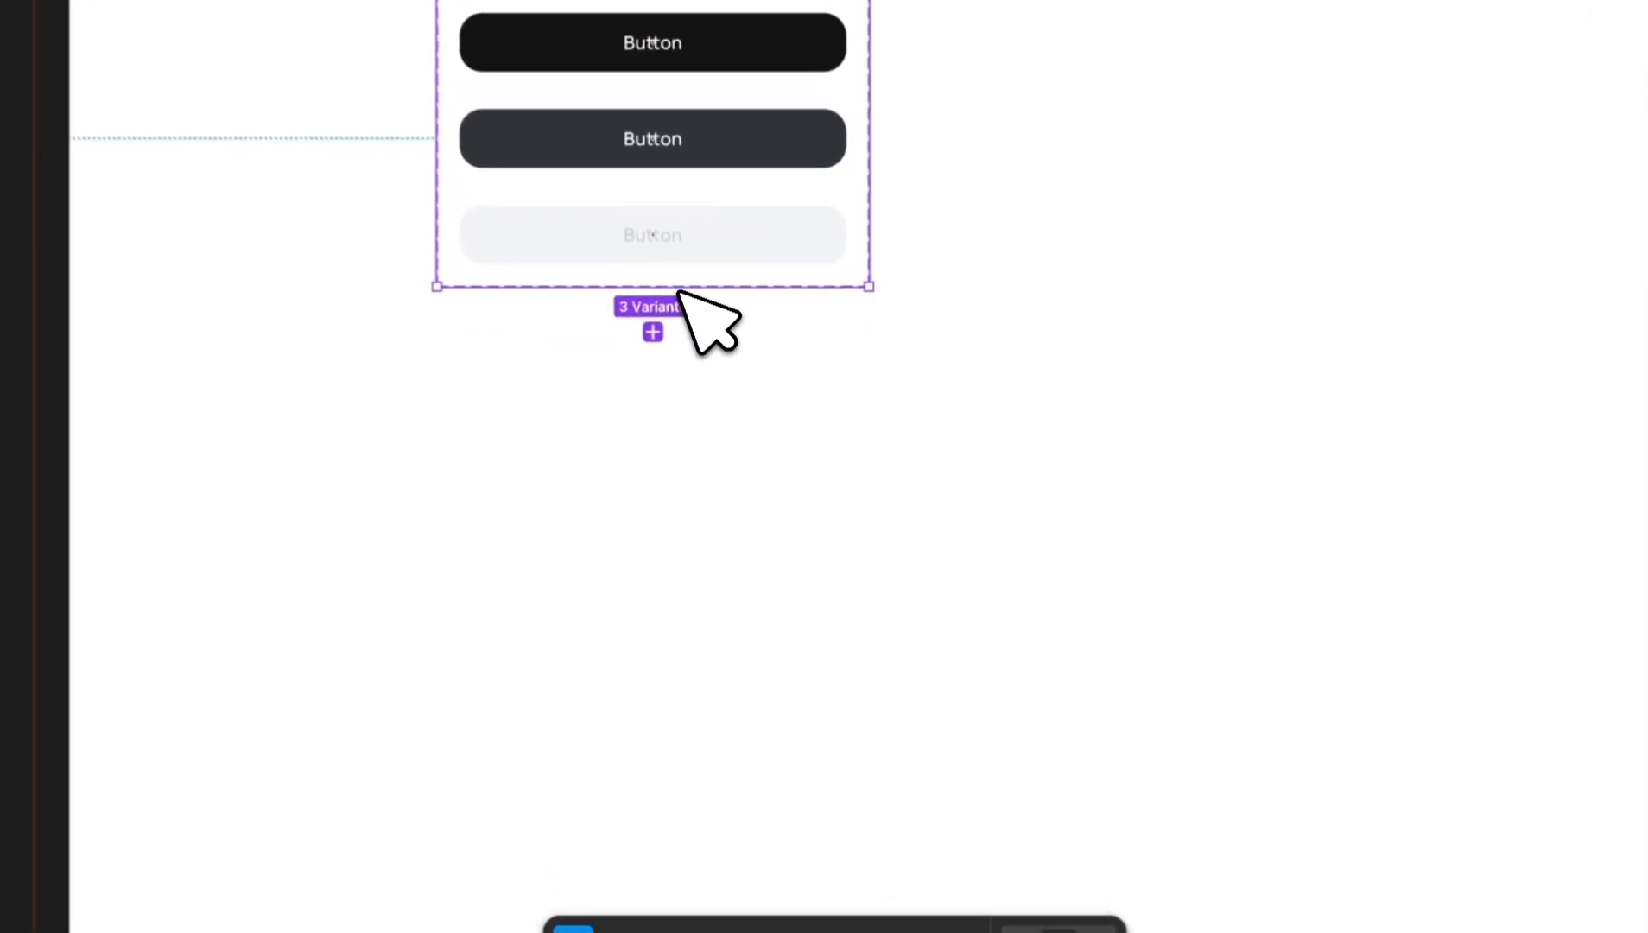
drag(677, 276, 711, 856)
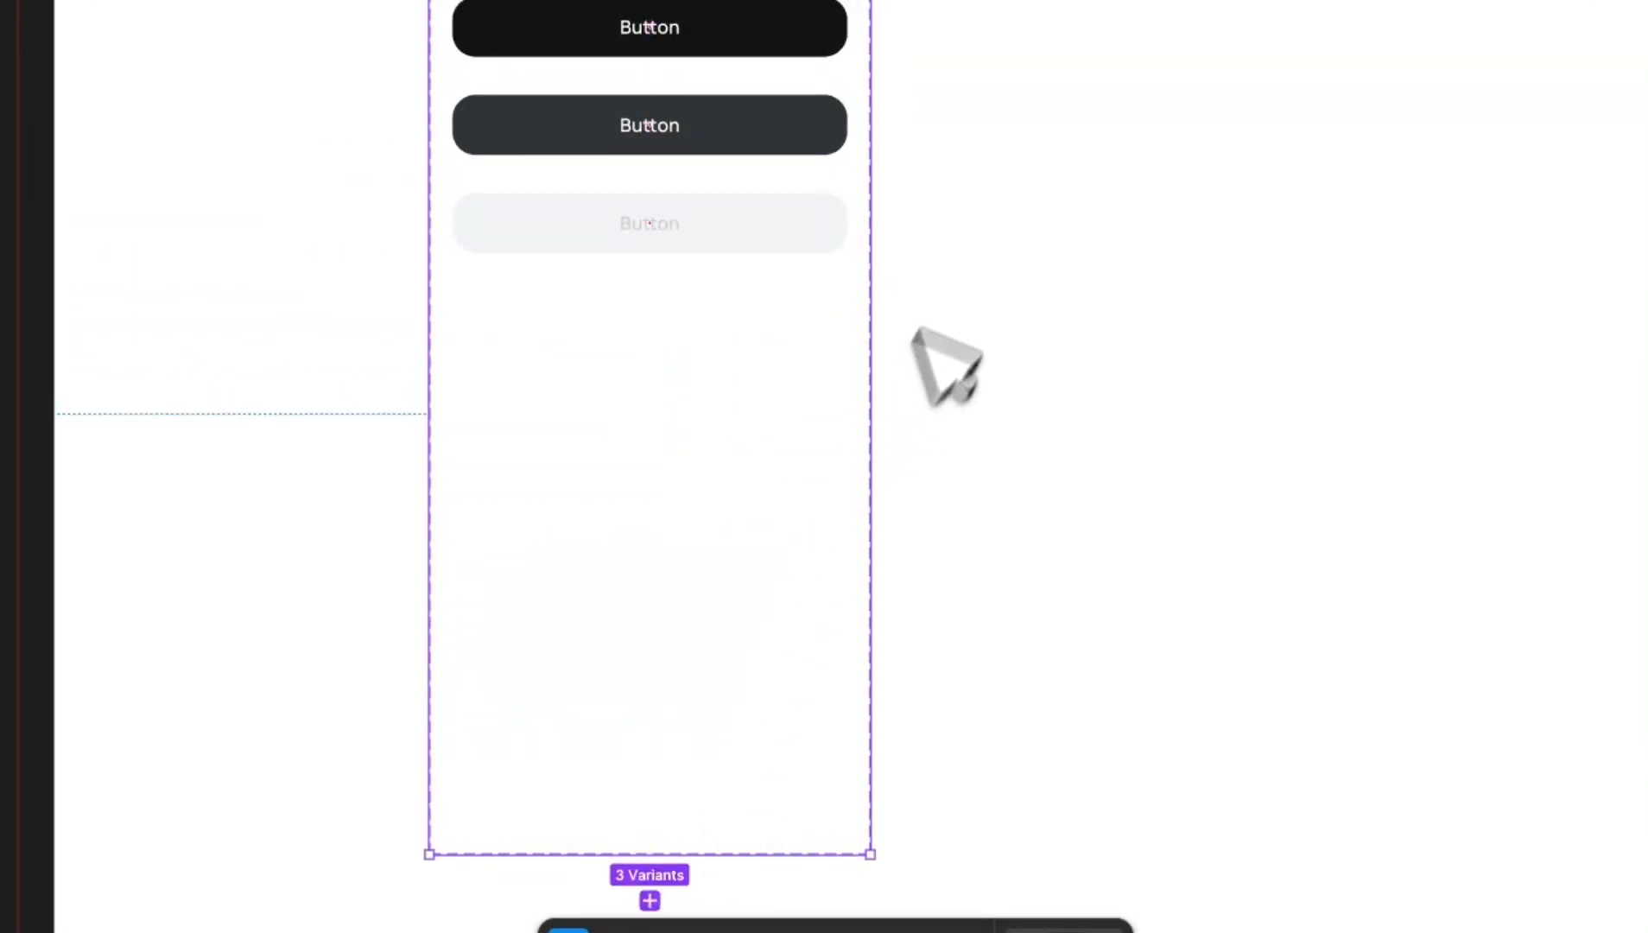
scroll(971, 243, down, 1)
click(973, 246)
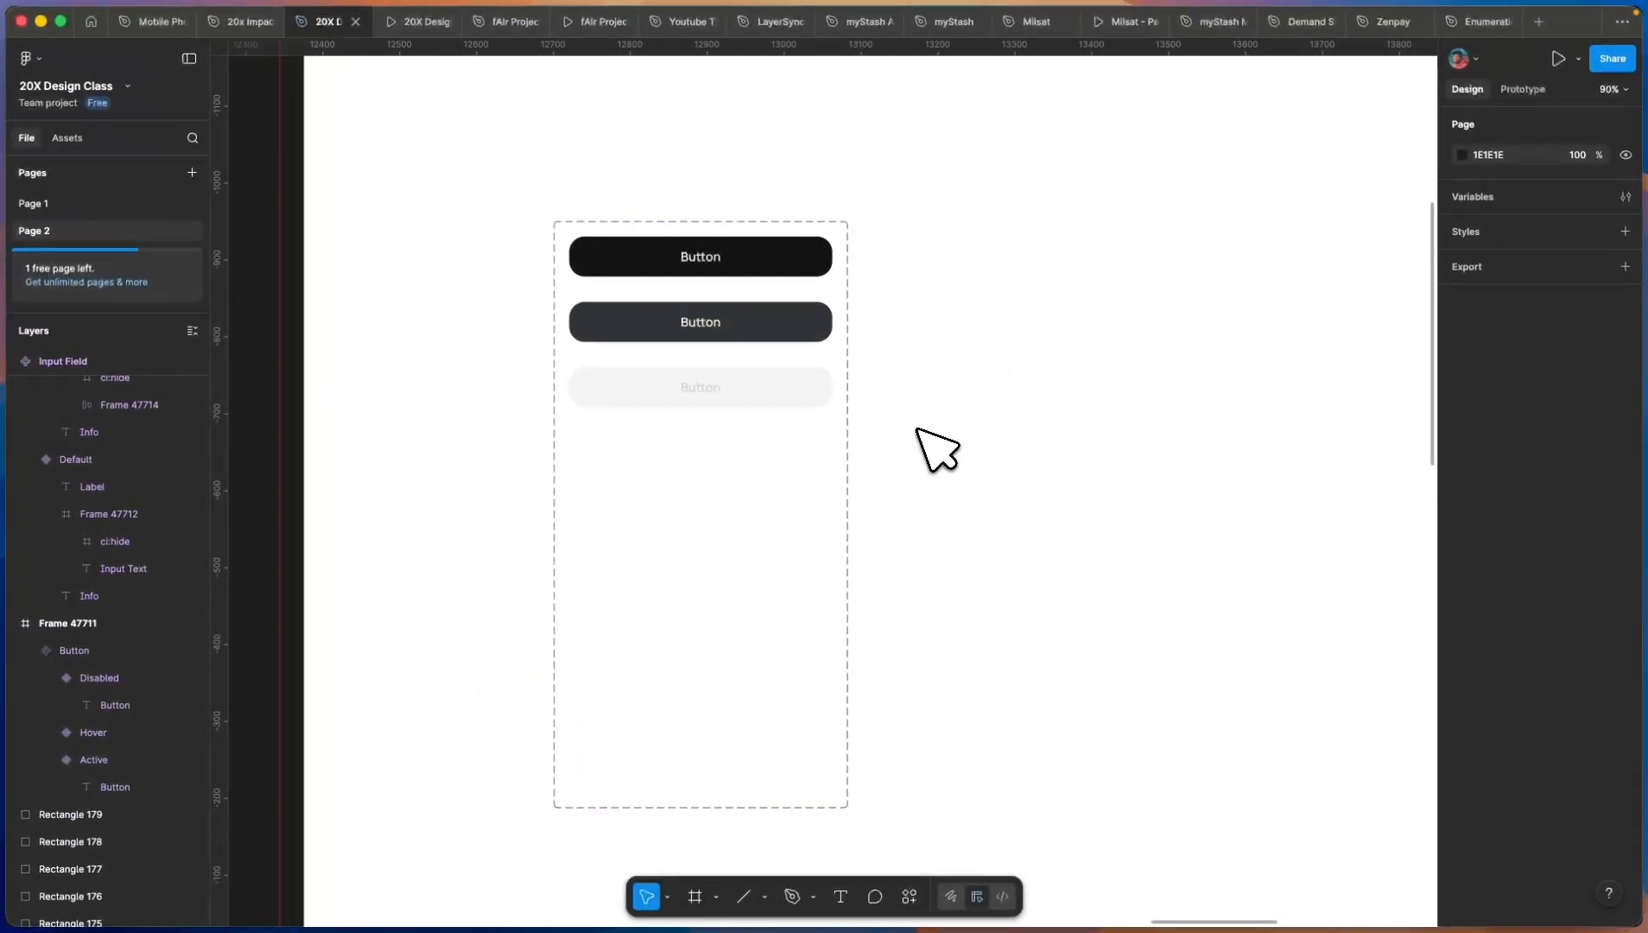
Step: Duplicate the Active variant inside the component set, placing the copy below the Disabled variant at Y 360
click(775, 267)
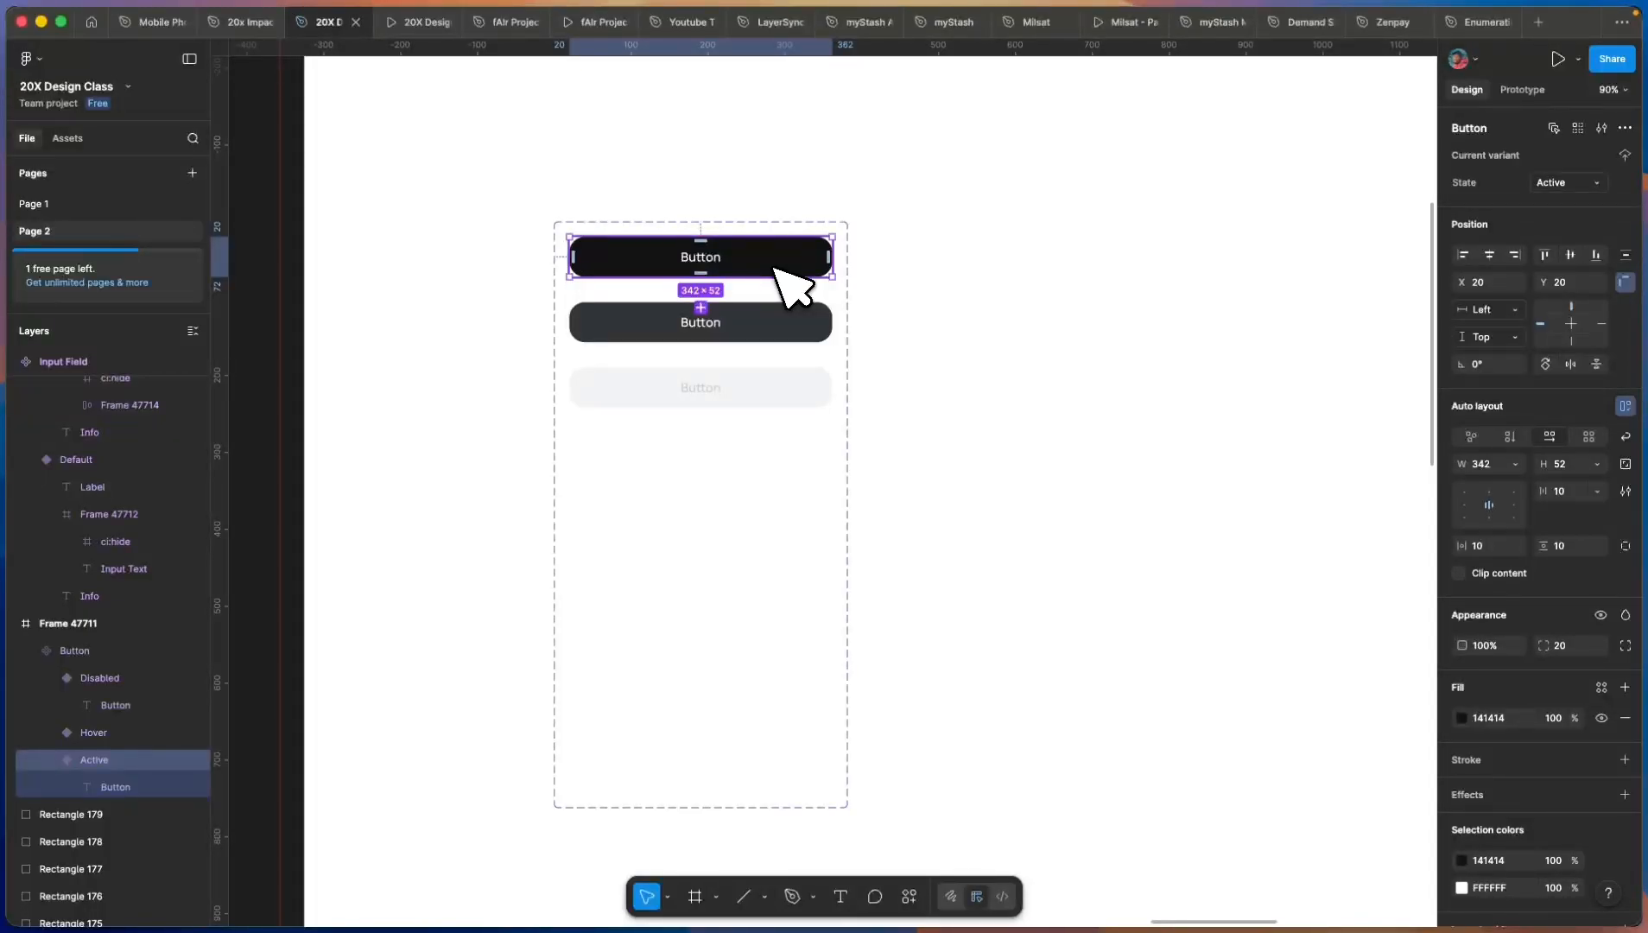
drag(775, 269, 784, 522)
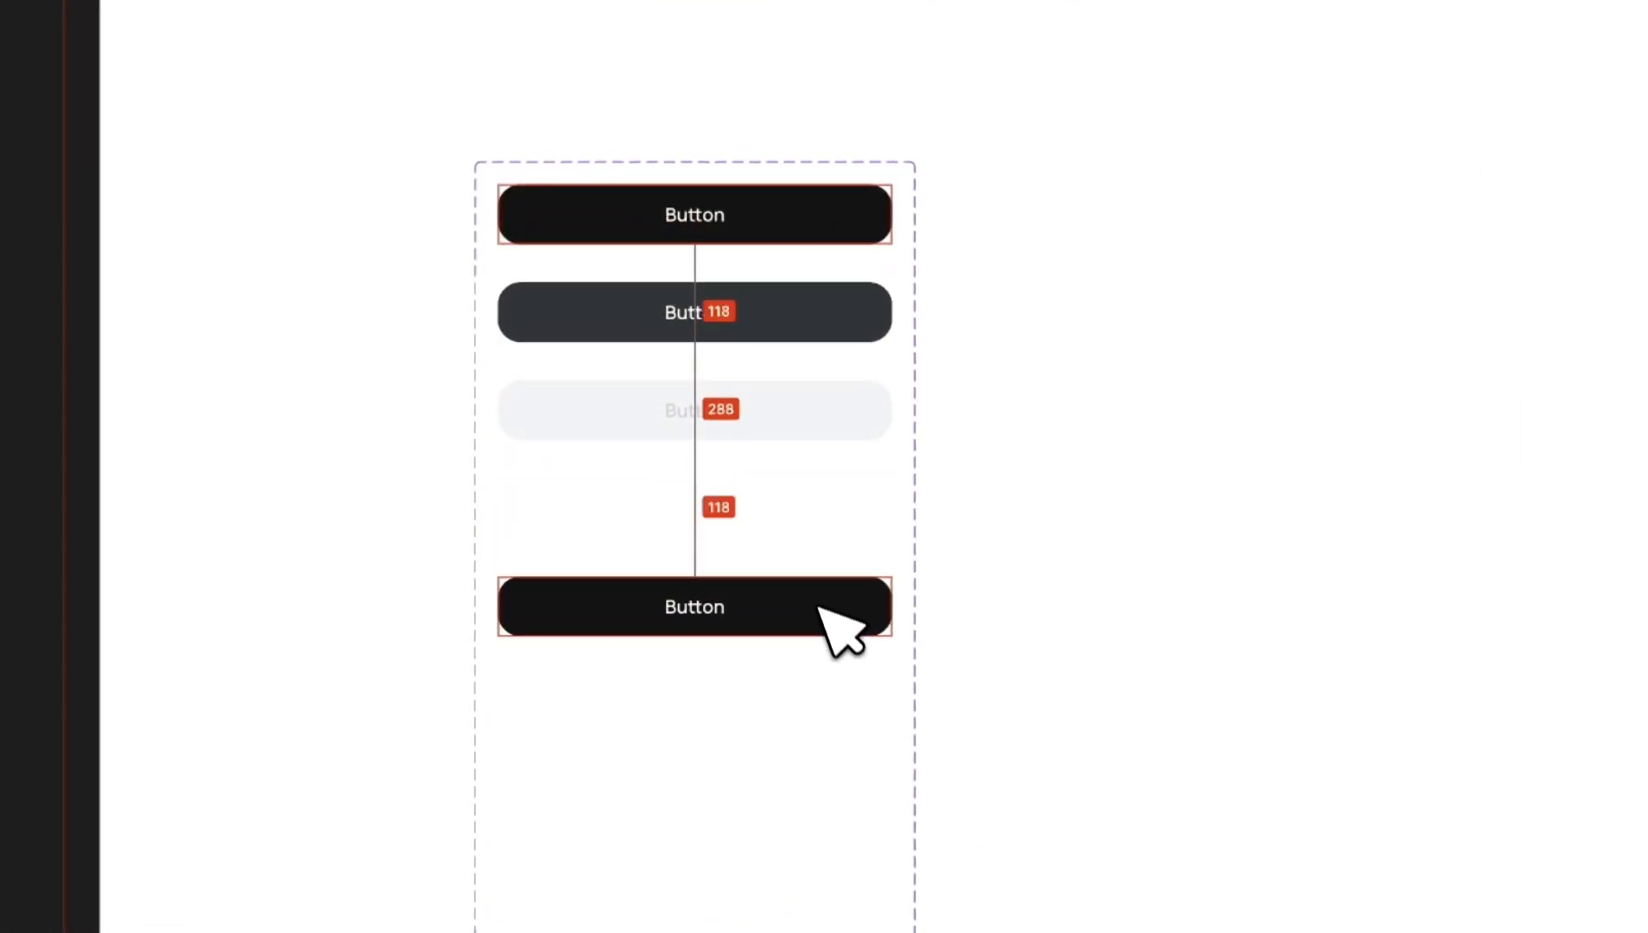
drag(822, 615, 819, 613)
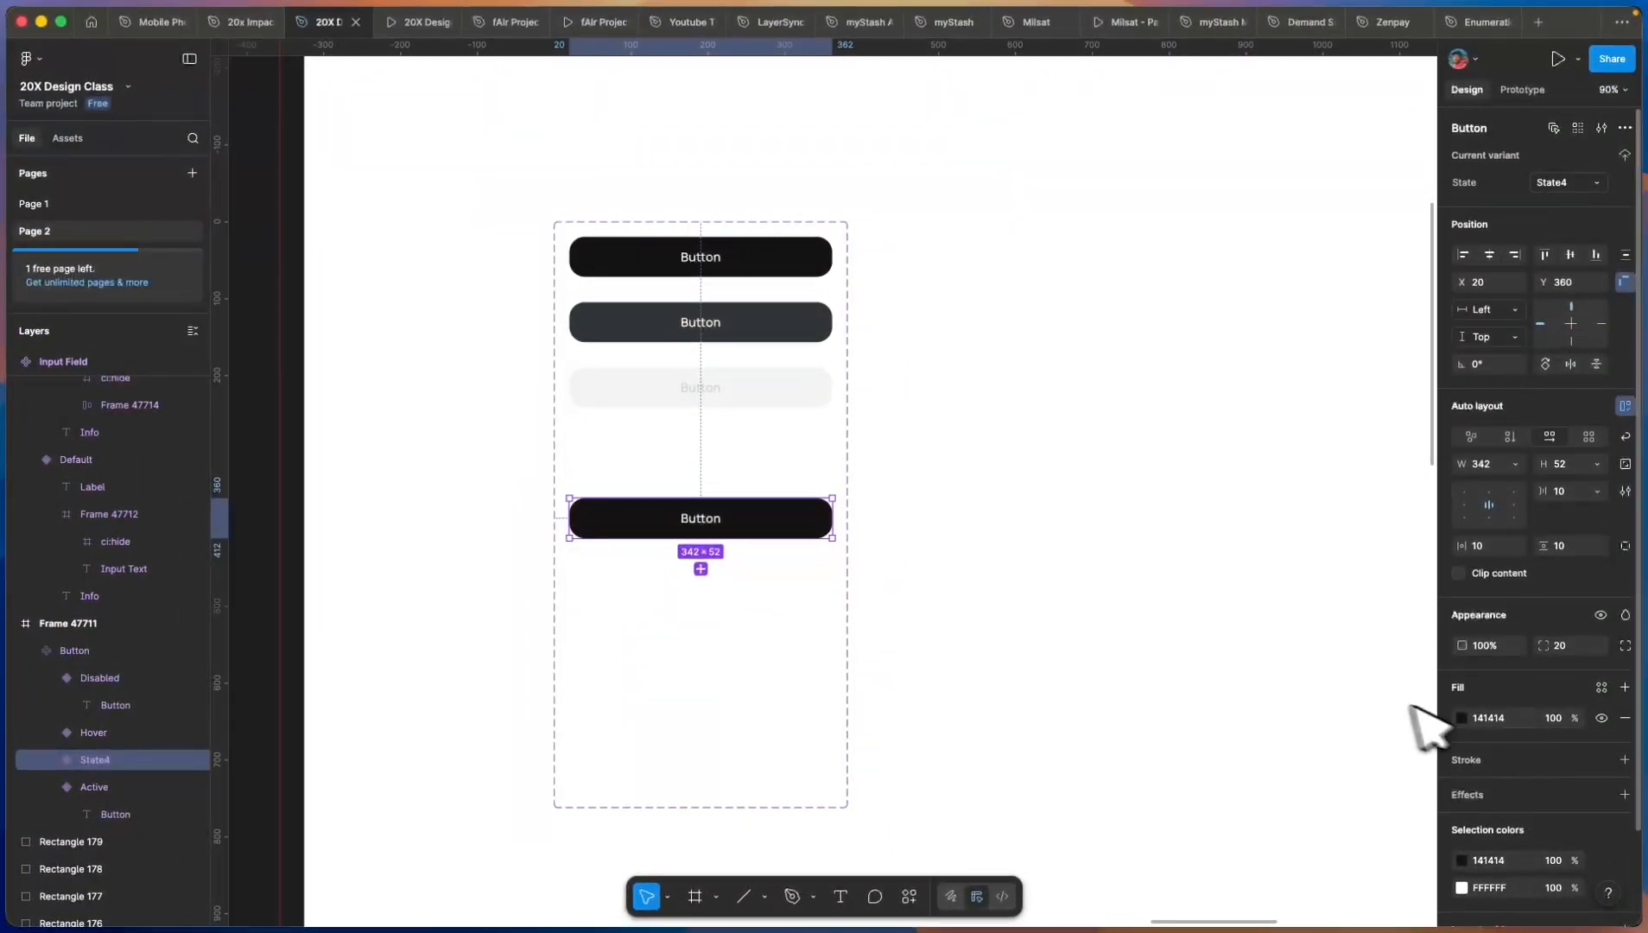
Step: Change the fill of the copied black variant to the purple A243DC from the page colors
click(1462, 718)
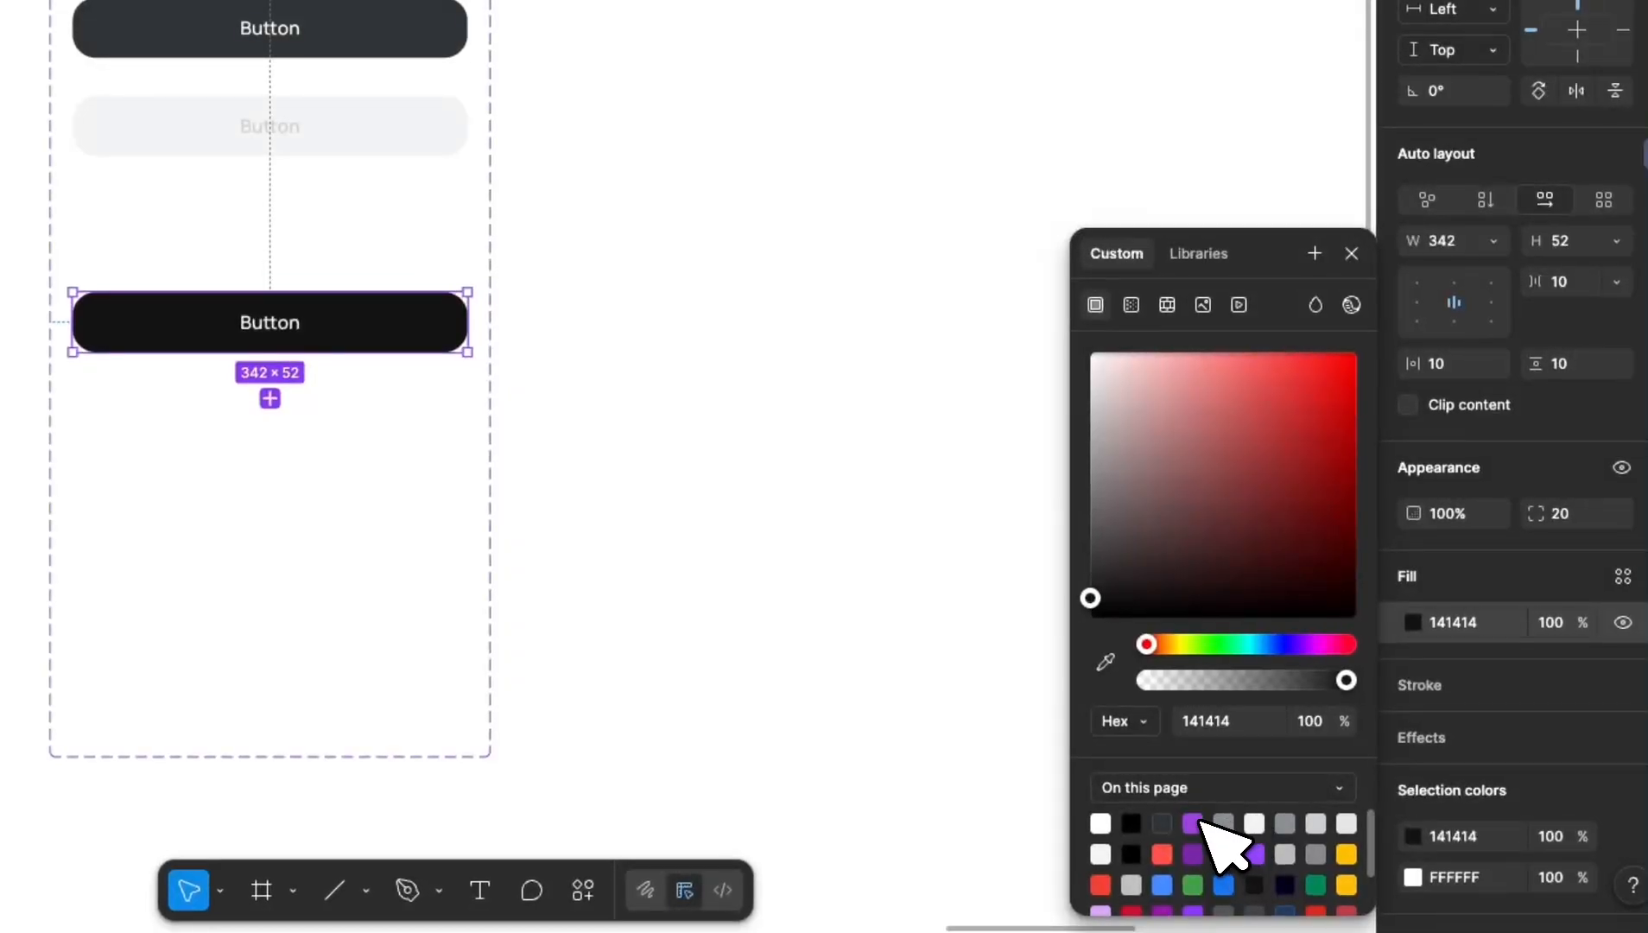
click(1200, 823)
drag(1281, 411, 1244, 356)
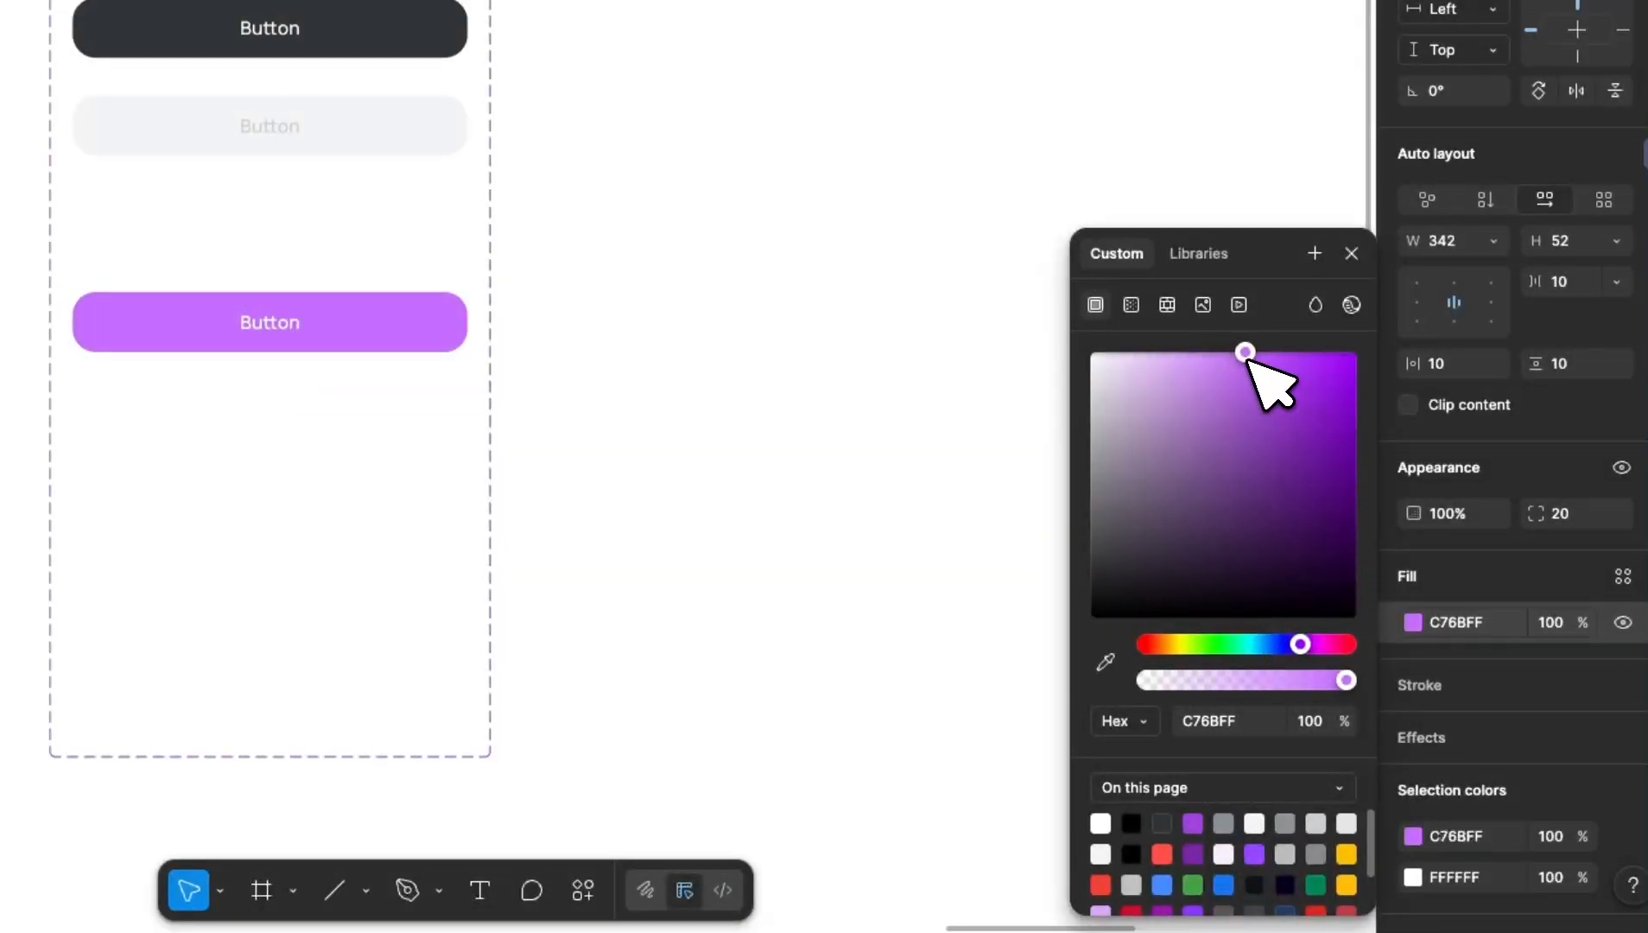
click(1197, 822)
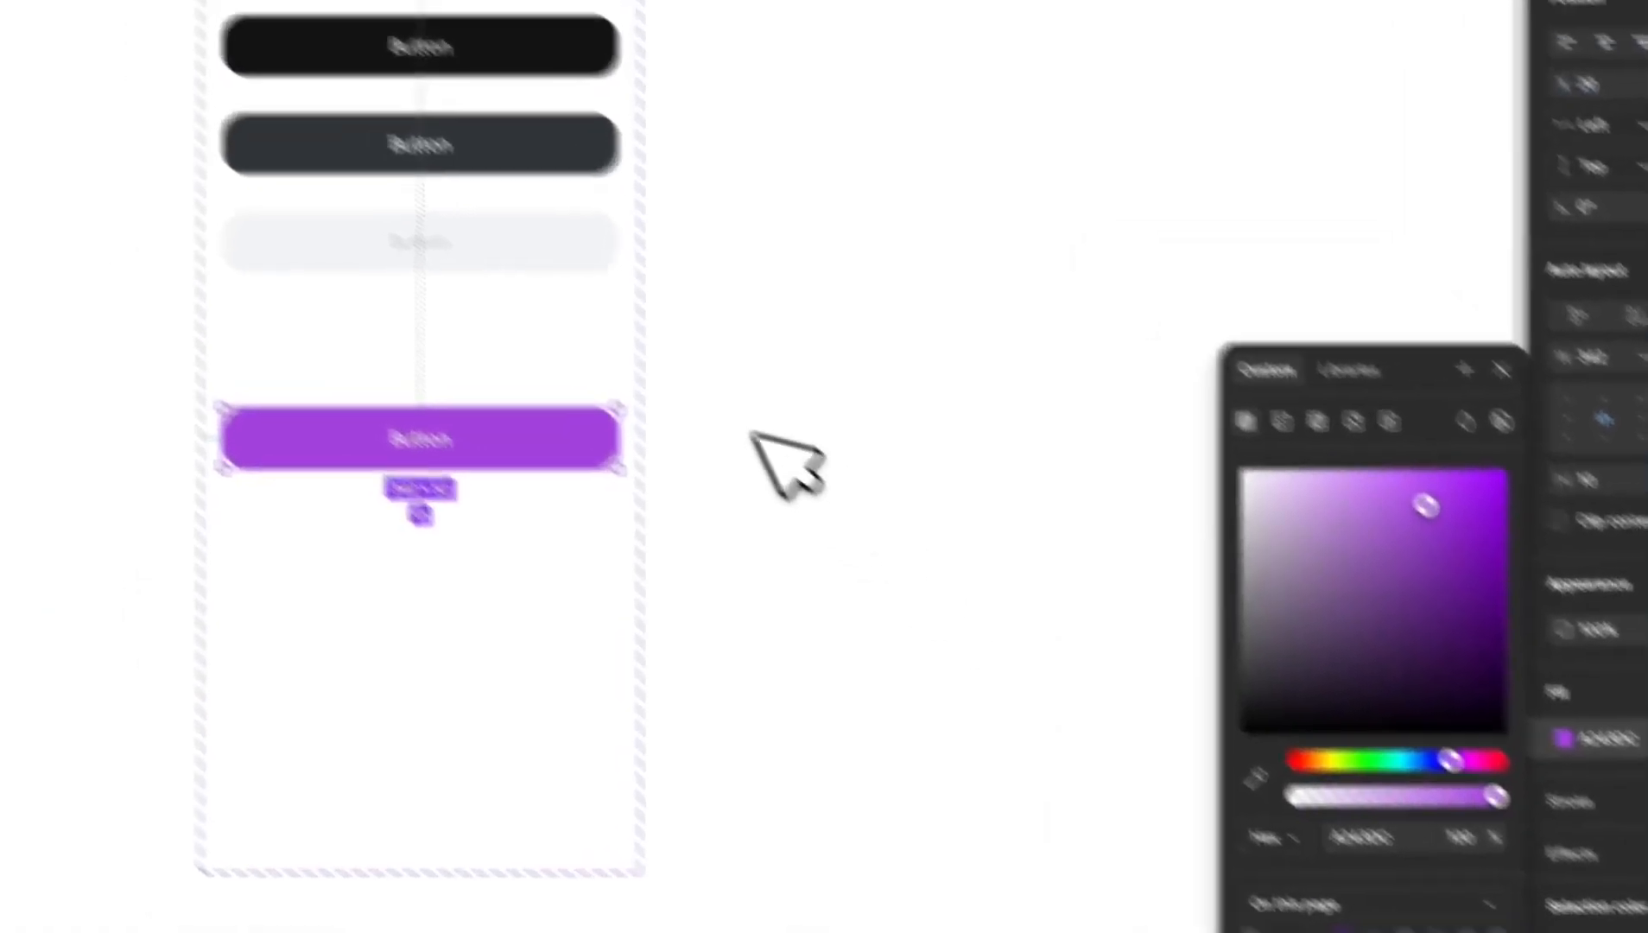
click(769, 446)
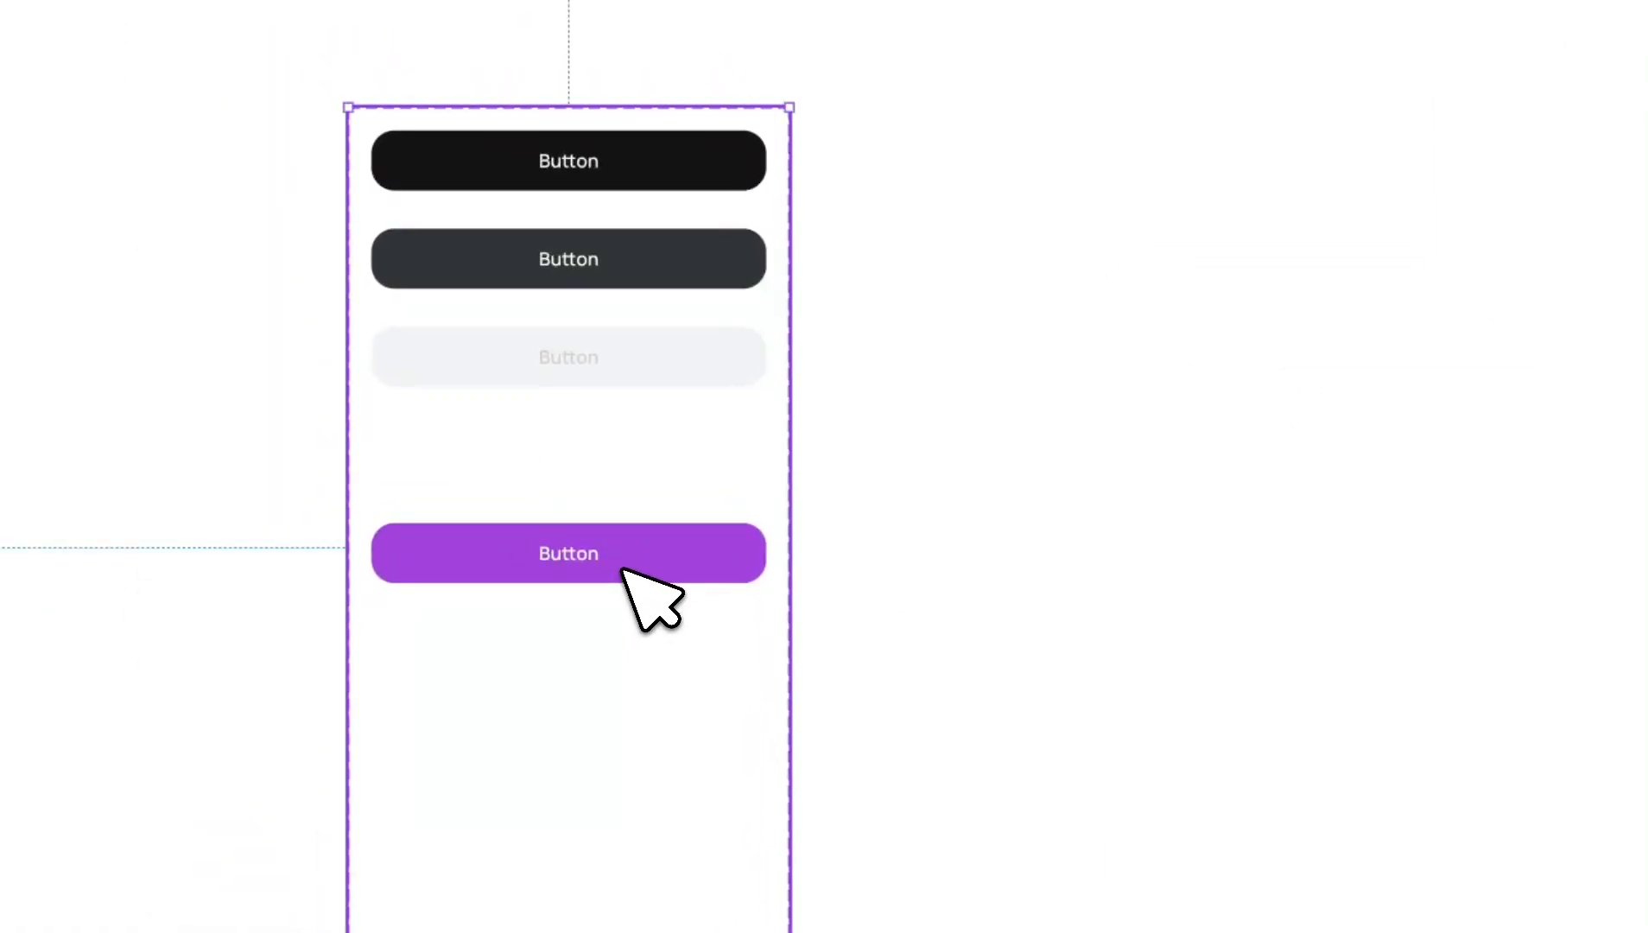
Step: Duplicate the purple variant directly below itself and give the copy the lighter purple fill D28AFF
click(632, 560)
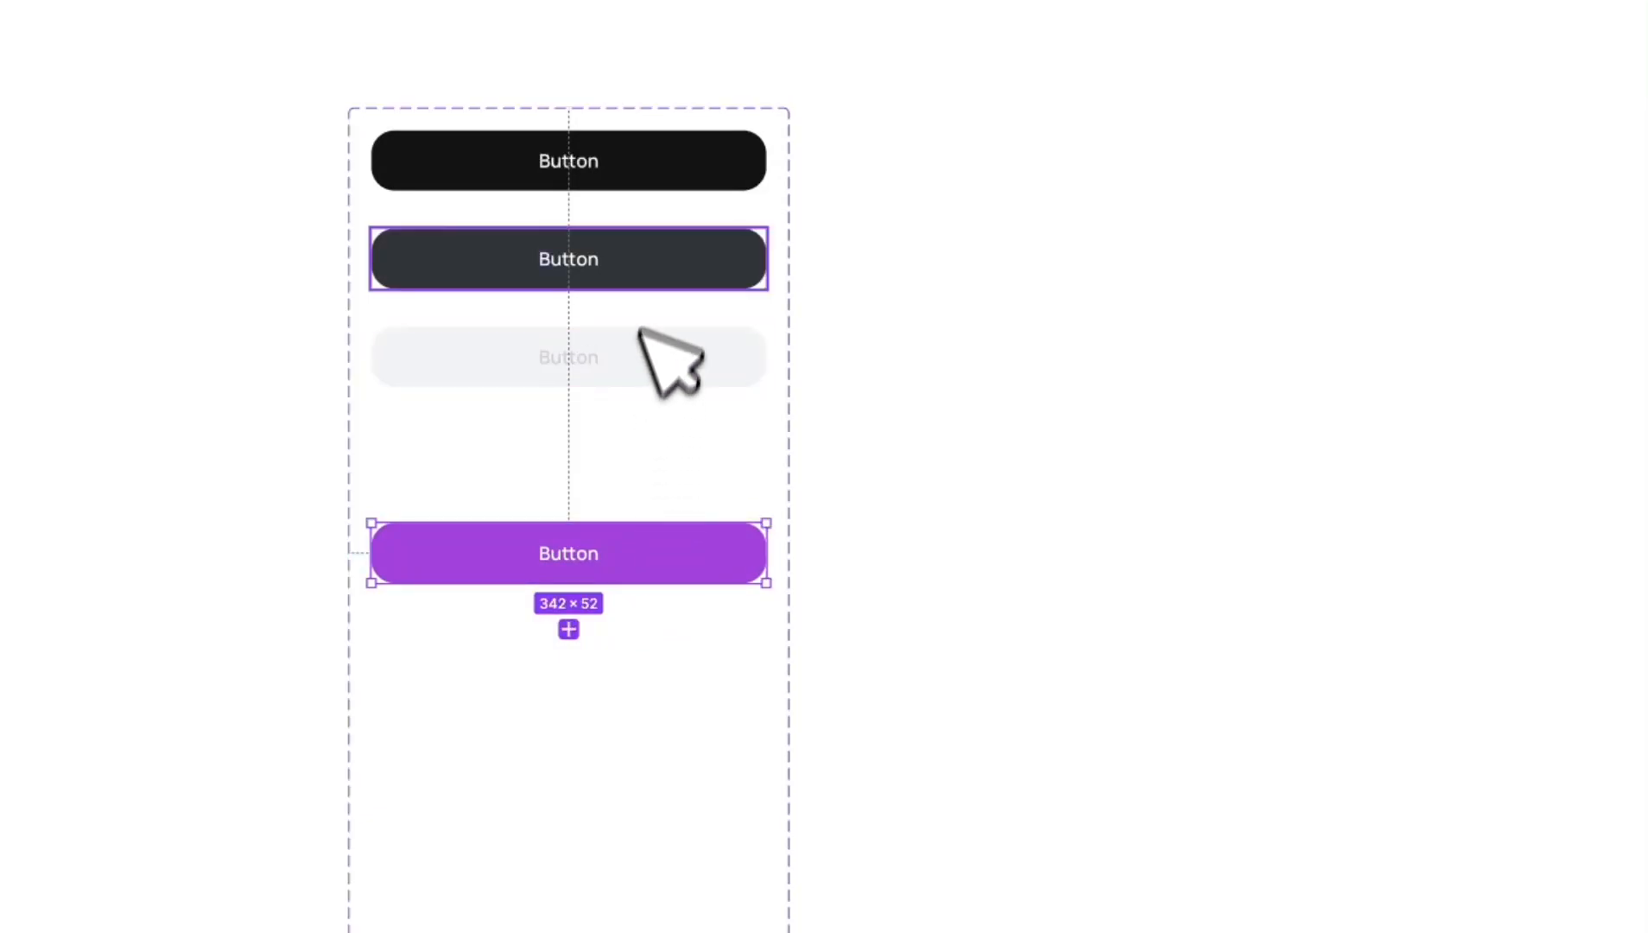
click(651, 268)
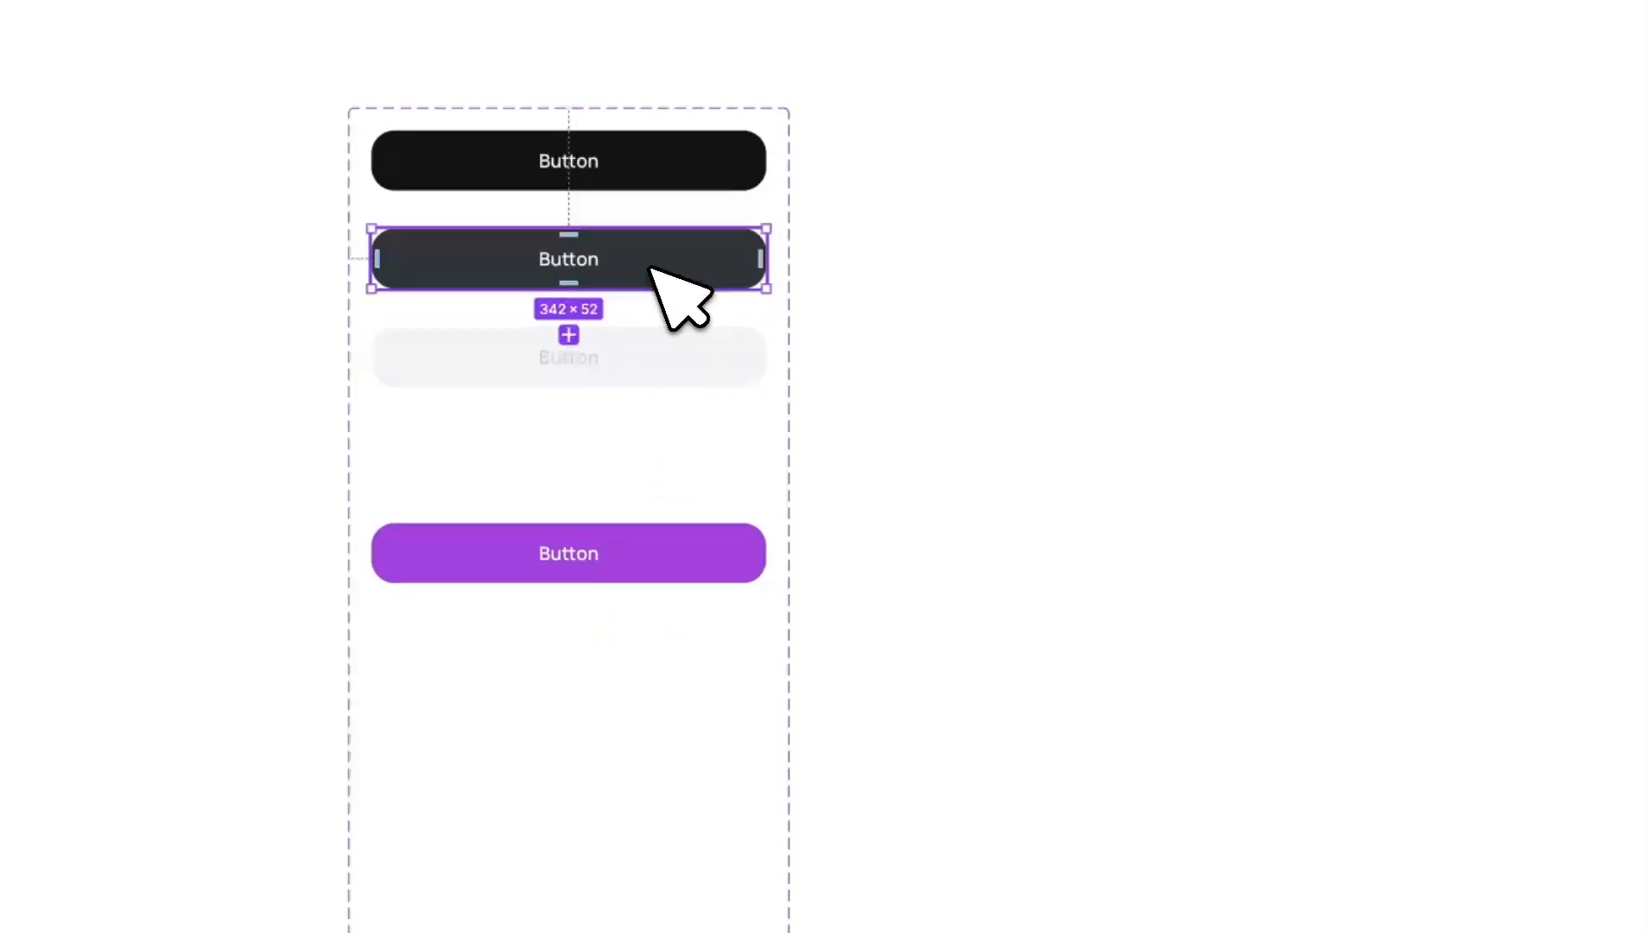
click(658, 563)
drag(658, 563, 664, 651)
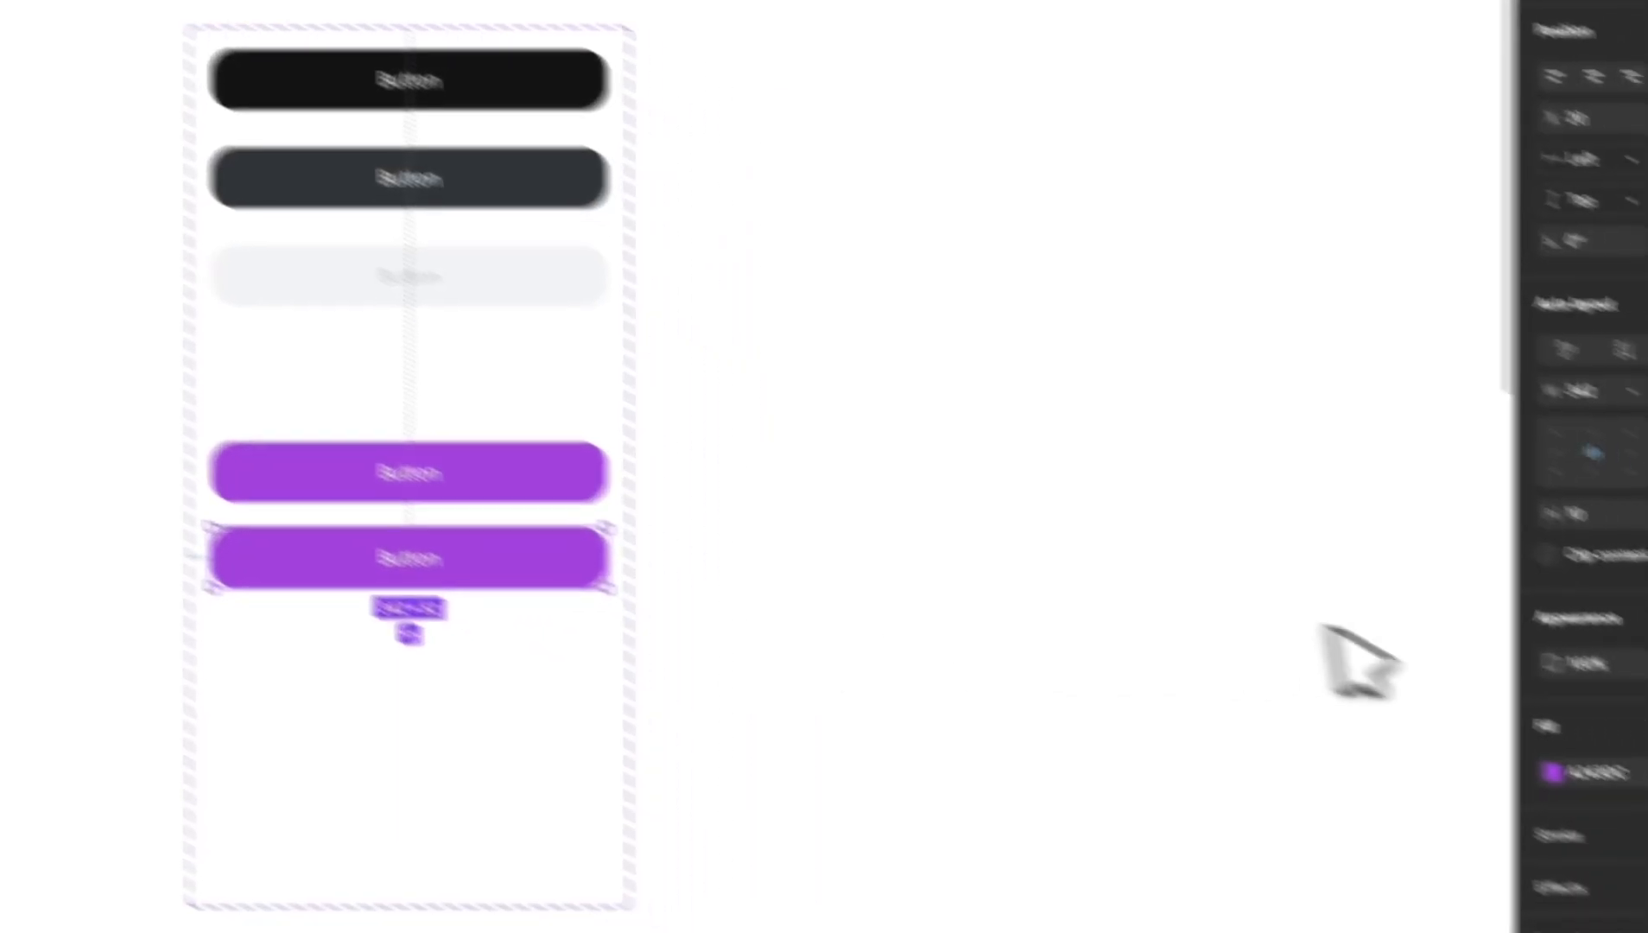
click(1390, 690)
drag(1262, 468, 1174, 410)
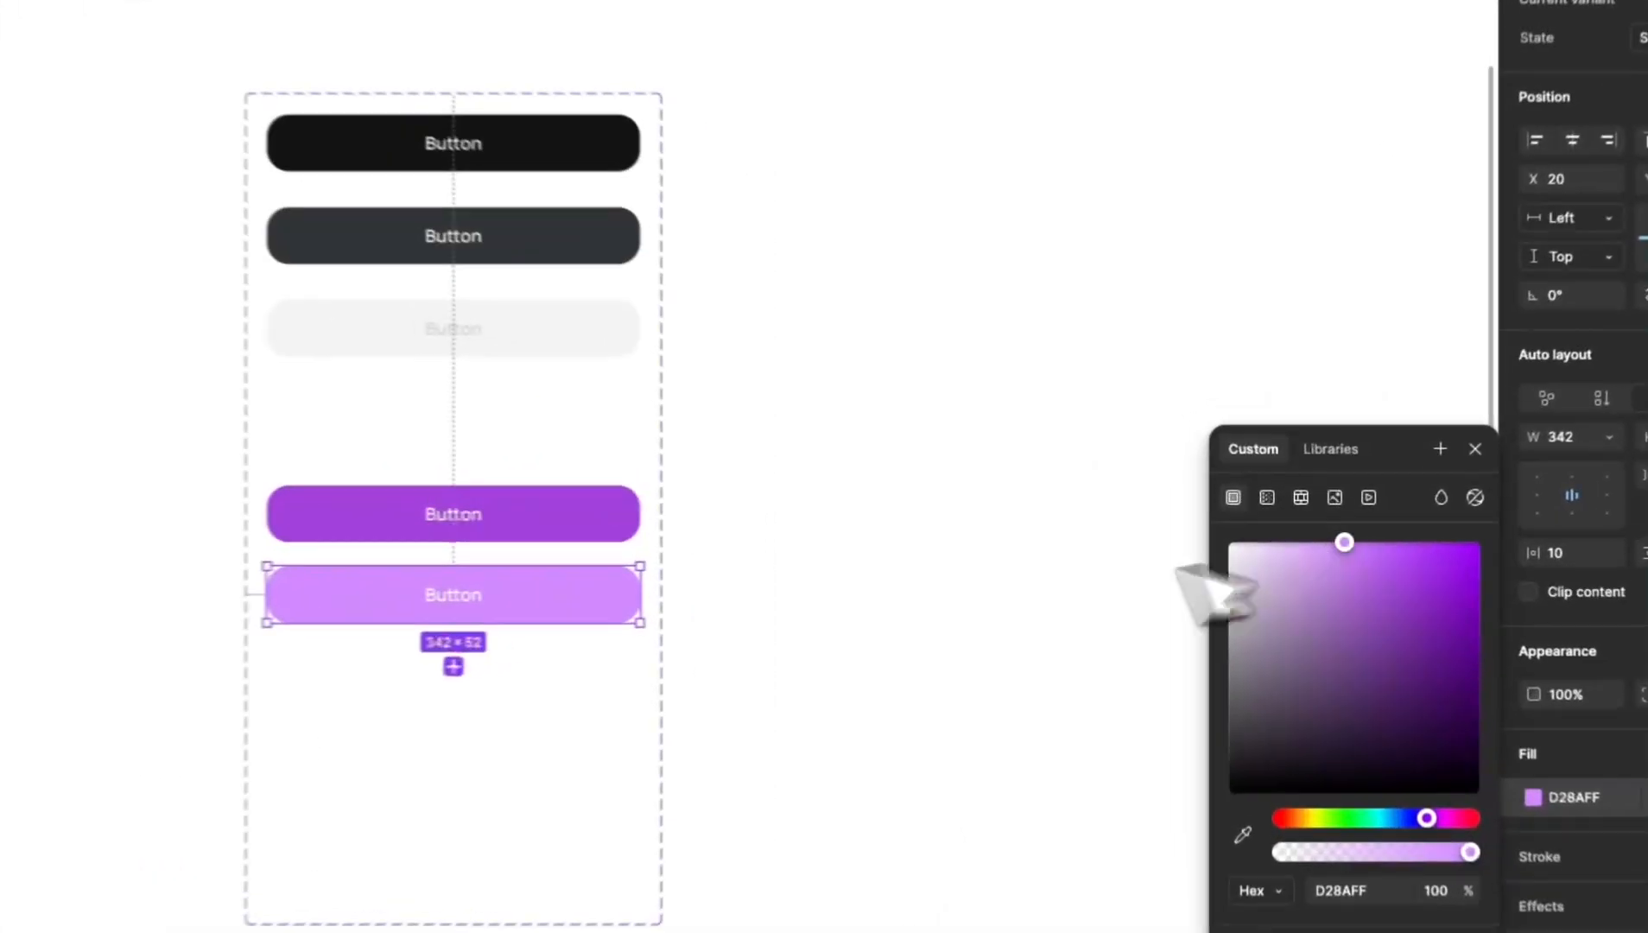
click(857, 455)
Step: Duplicate the Disabled variant below the light purple one at Y 508 and shorten the component set to a height of 623
click(747, 388)
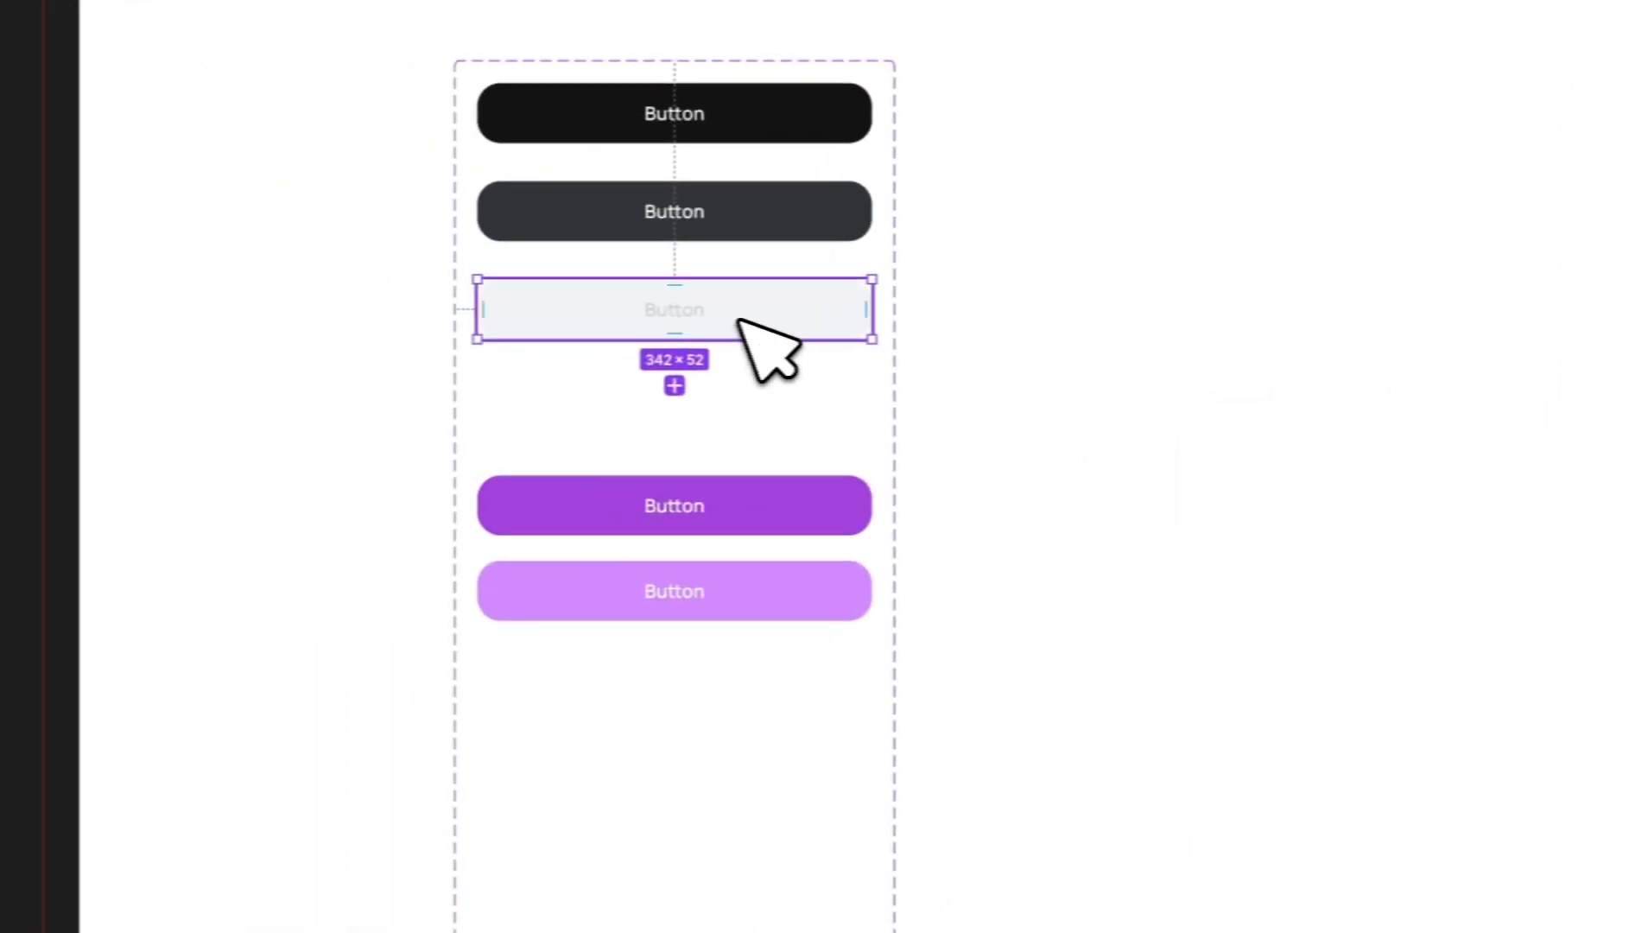
drag(773, 305, 822, 673)
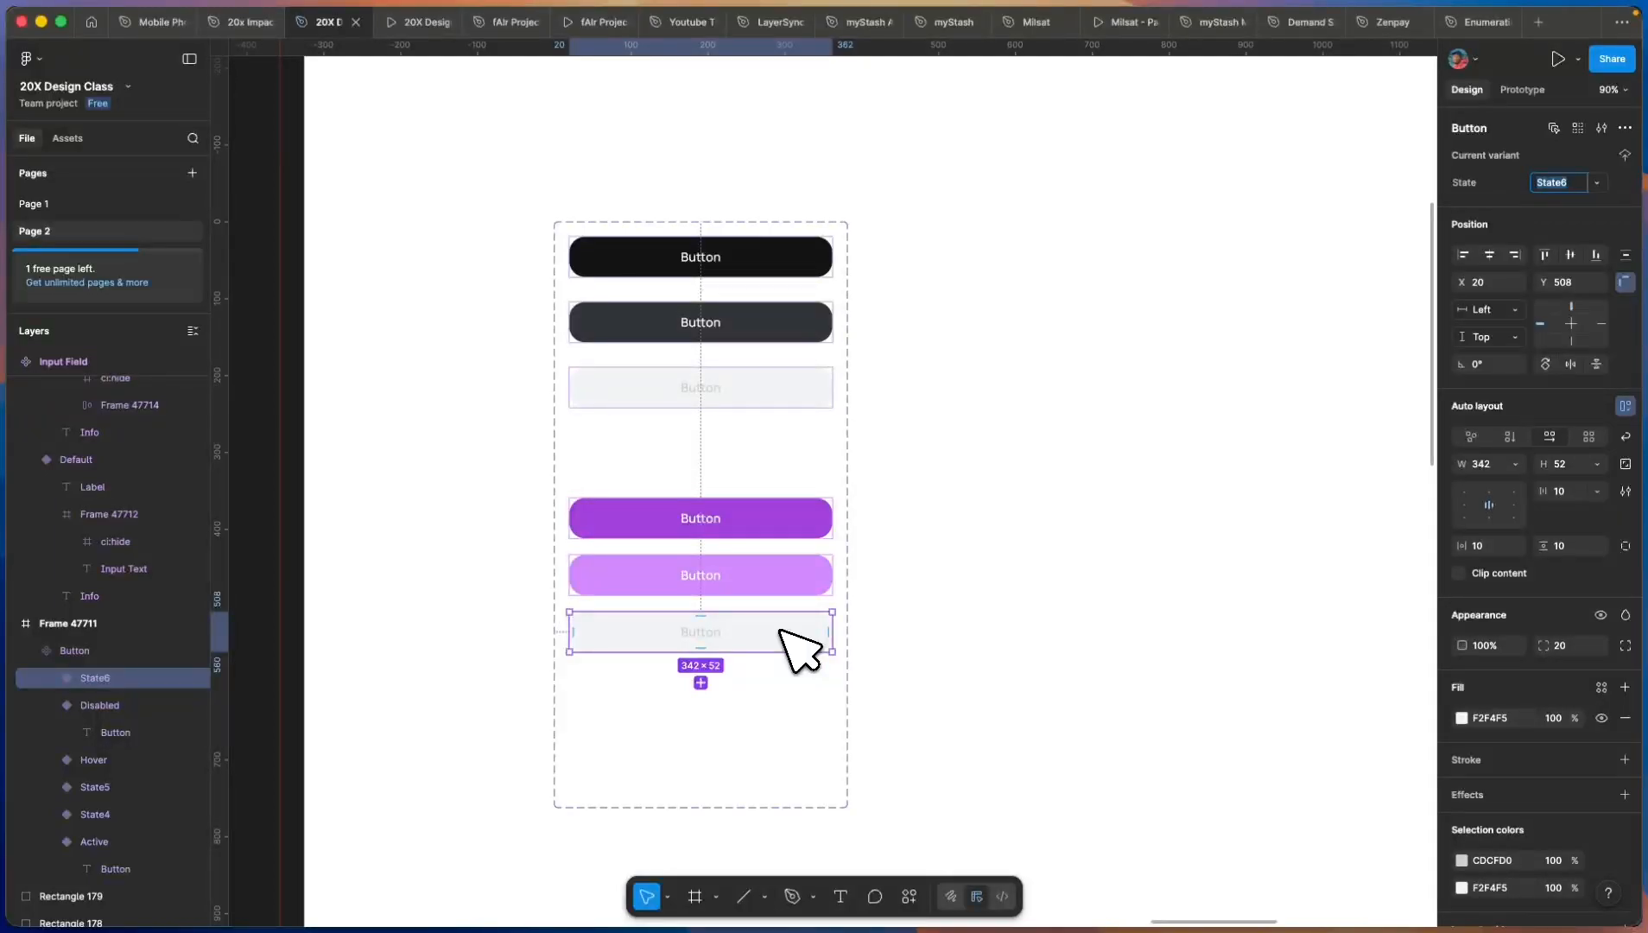
scroll(781, 631, down, 3)
click(784, 617)
scroll(783, 618, up, 2)
drag(778, 733, 767, 626)
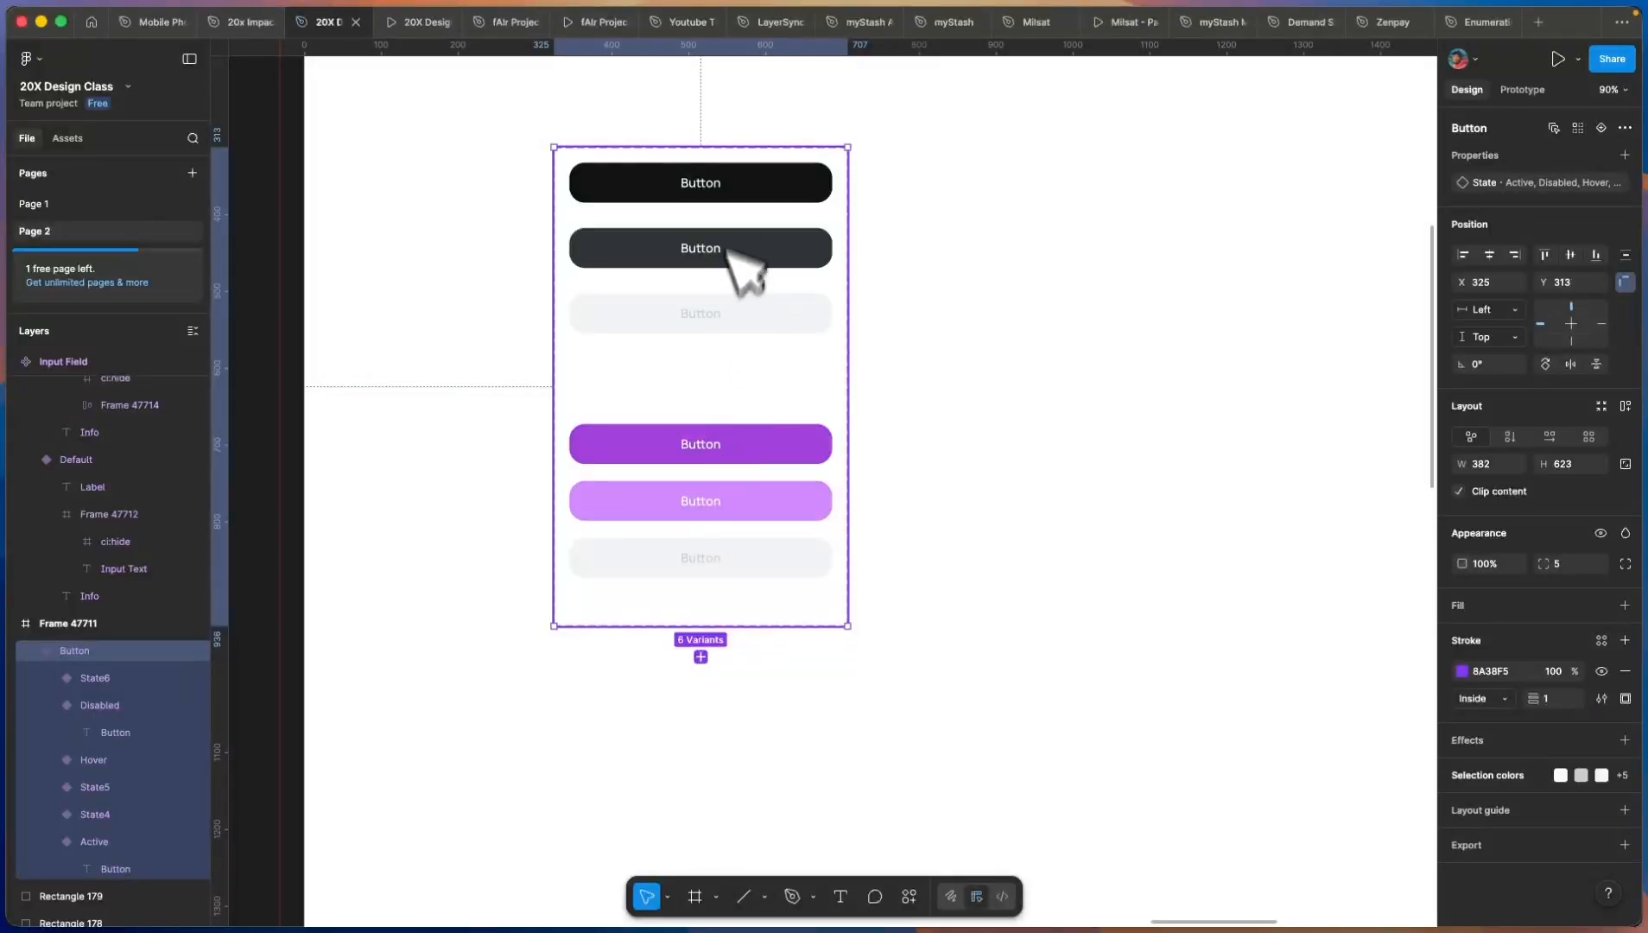
Step: Try to give the dark purple variant the same State value as the black one, Active
click(748, 199)
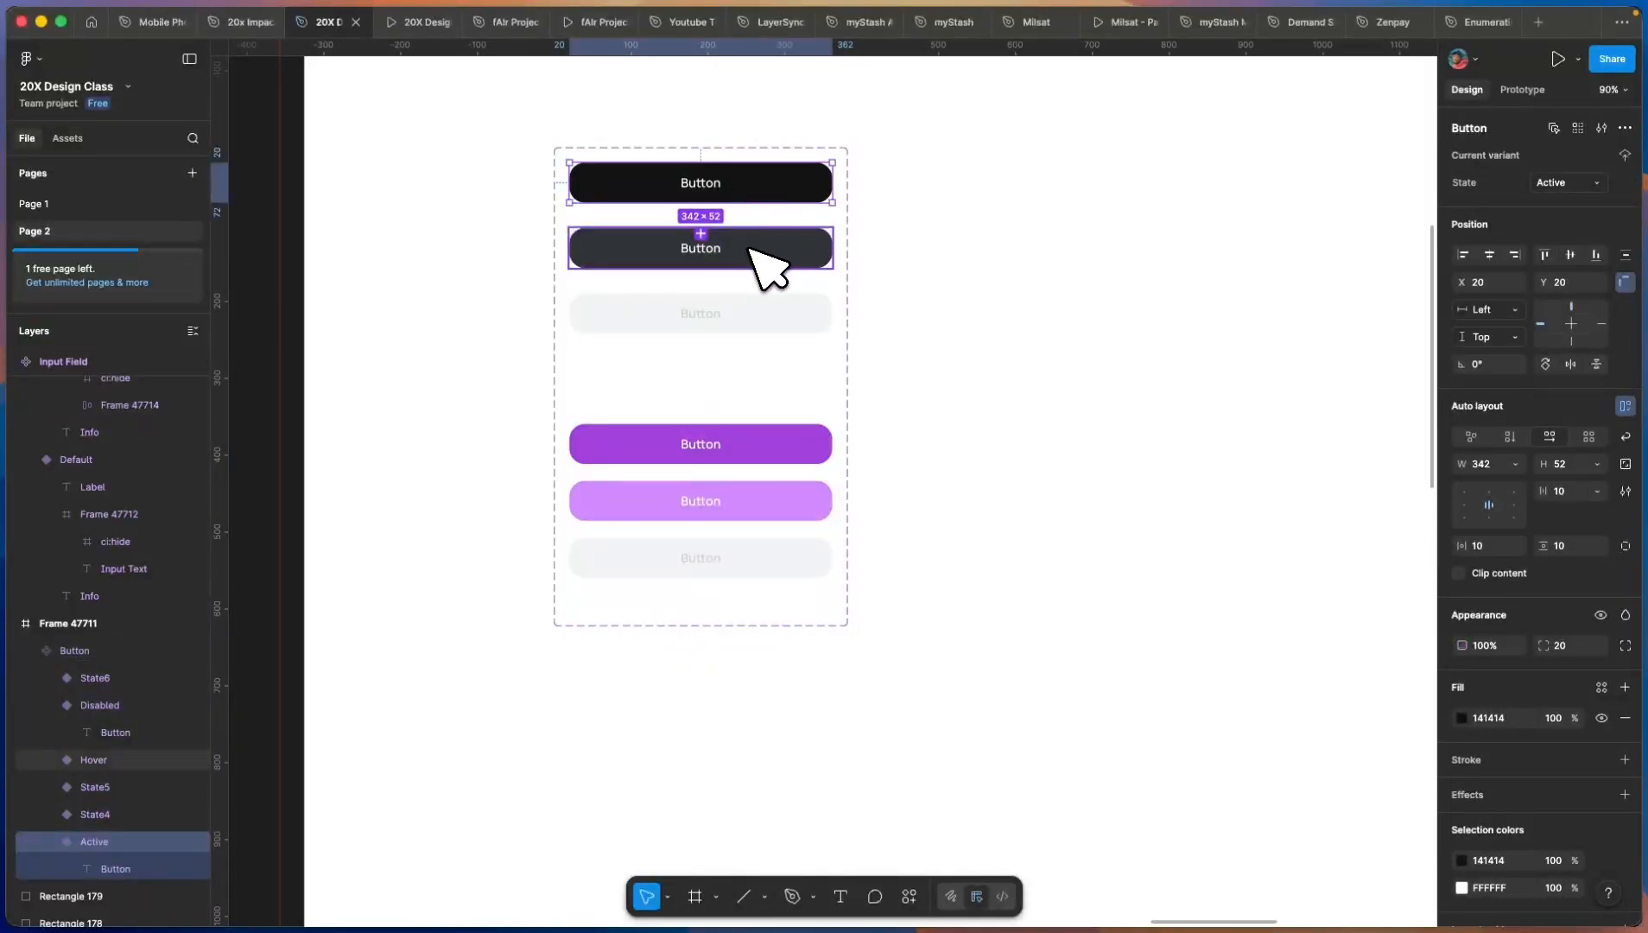
click(793, 447)
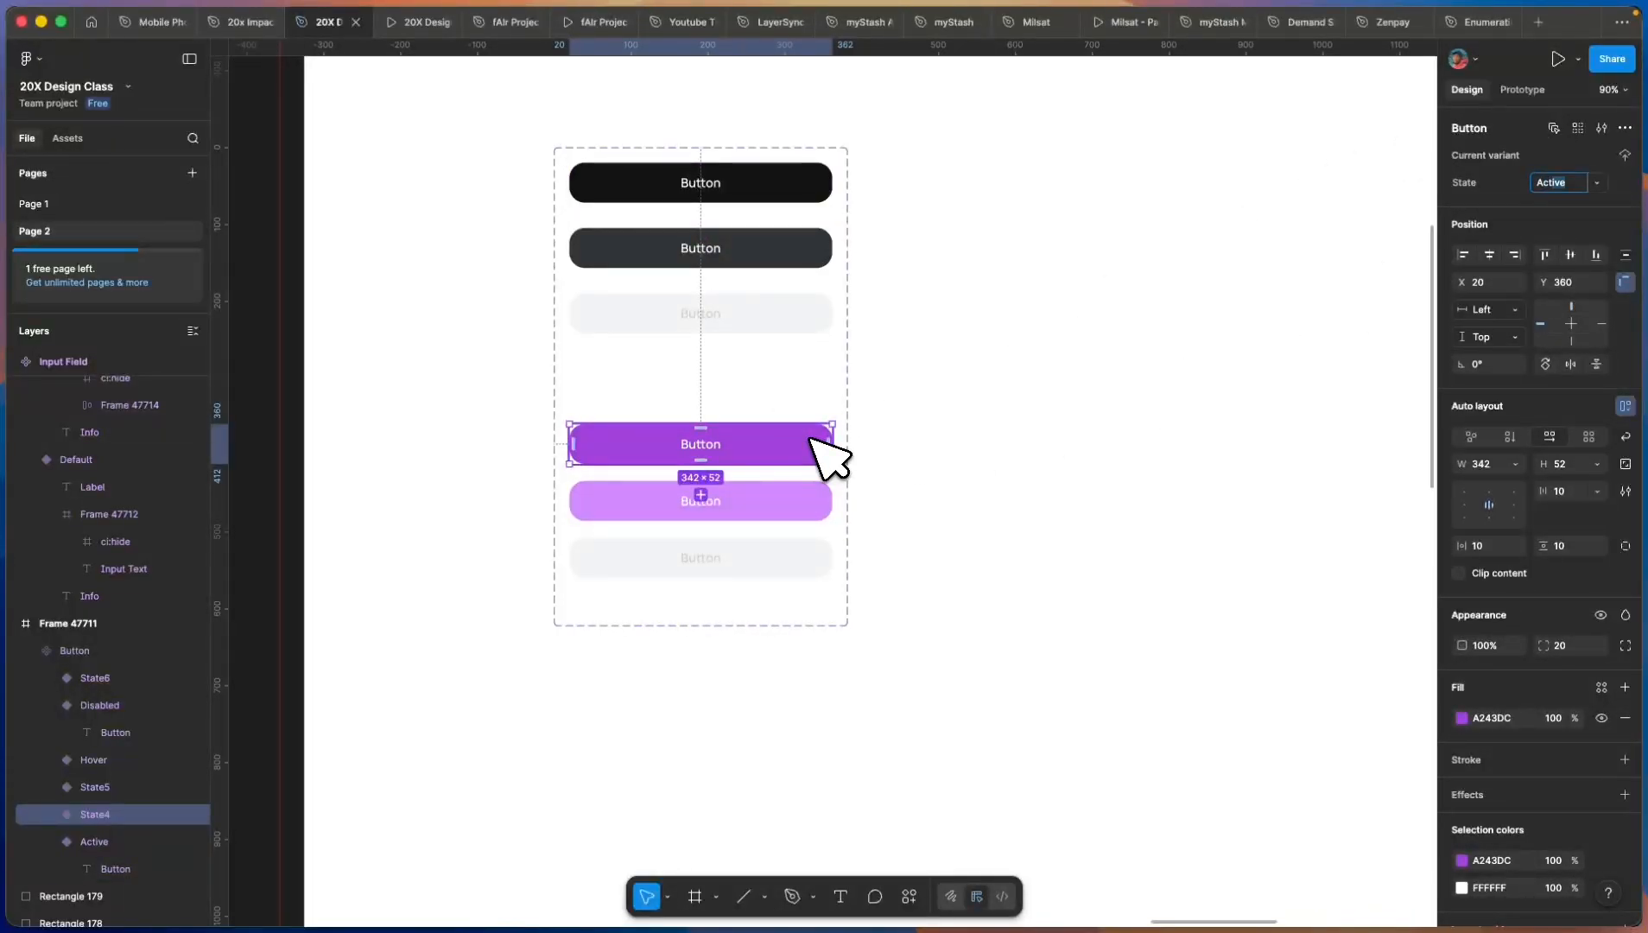
text(Active)
key(Return)
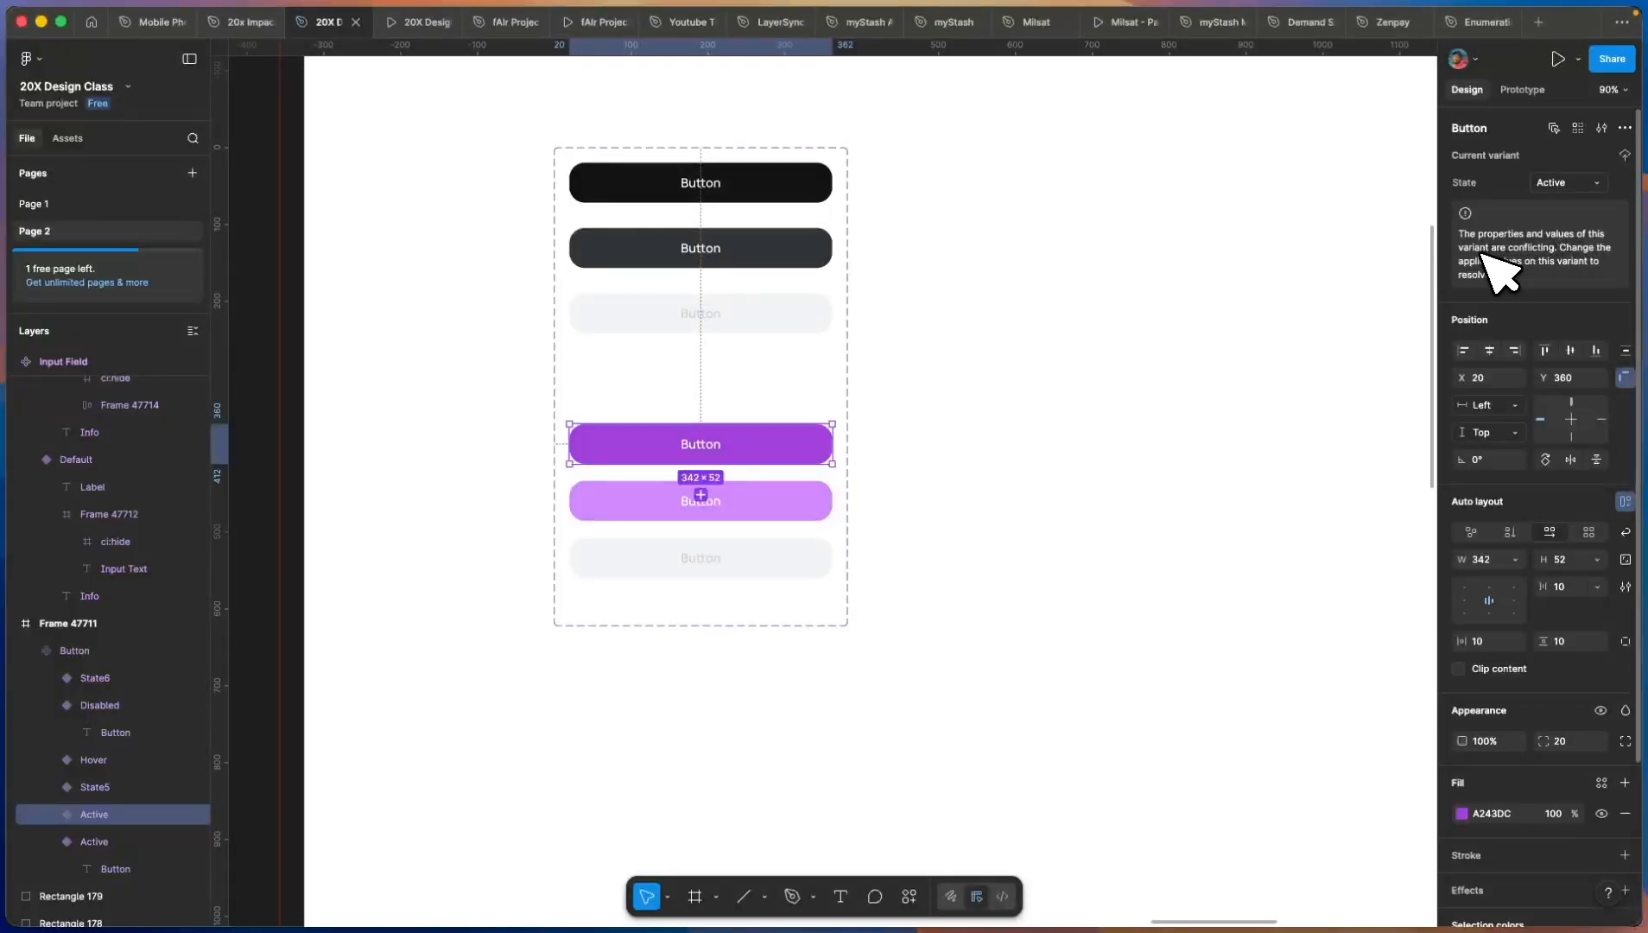
Step: Compare the black and dark purple variants sharing a State, and set the dark purple one's State to Active 2
click(762, 184)
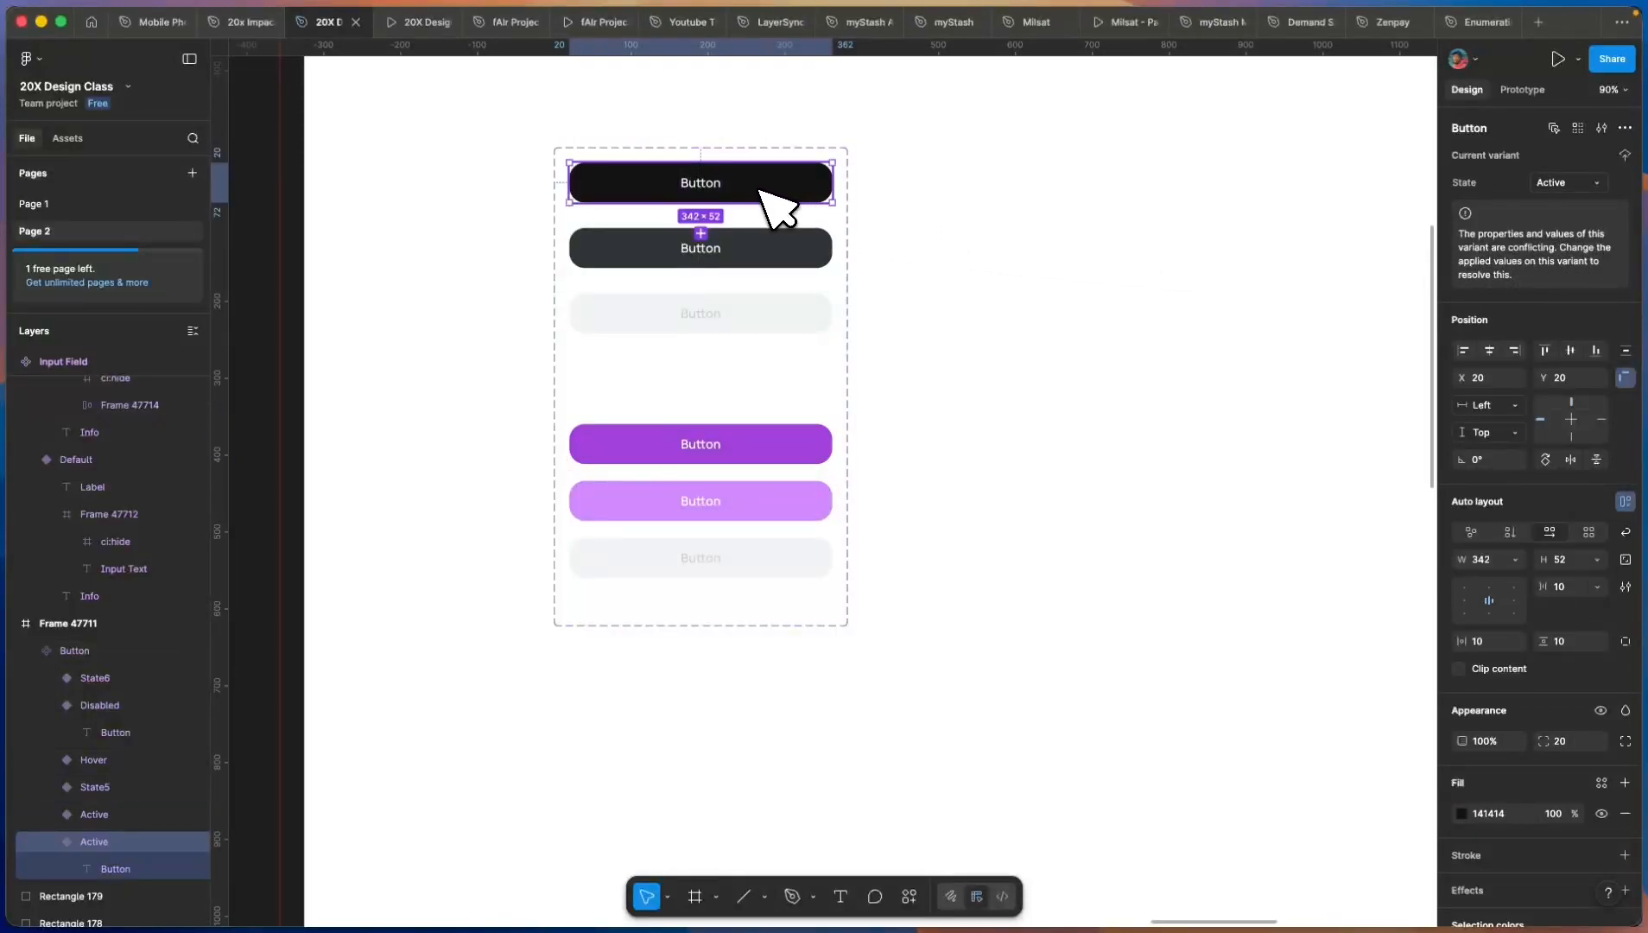
click(618, 449)
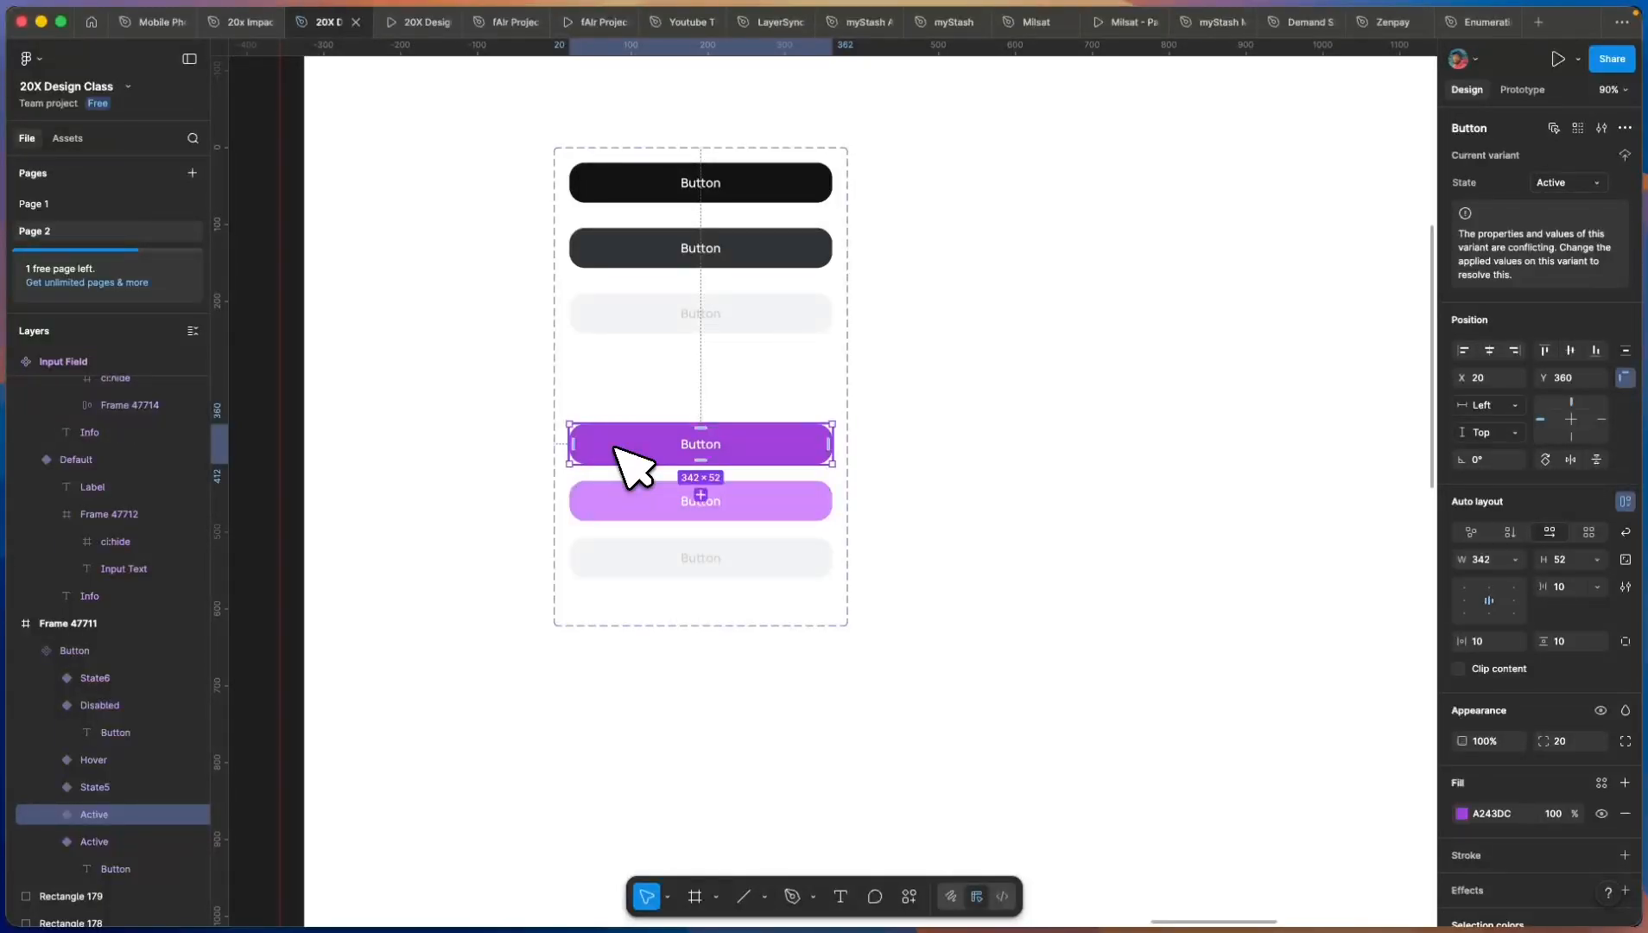
click(745, 193)
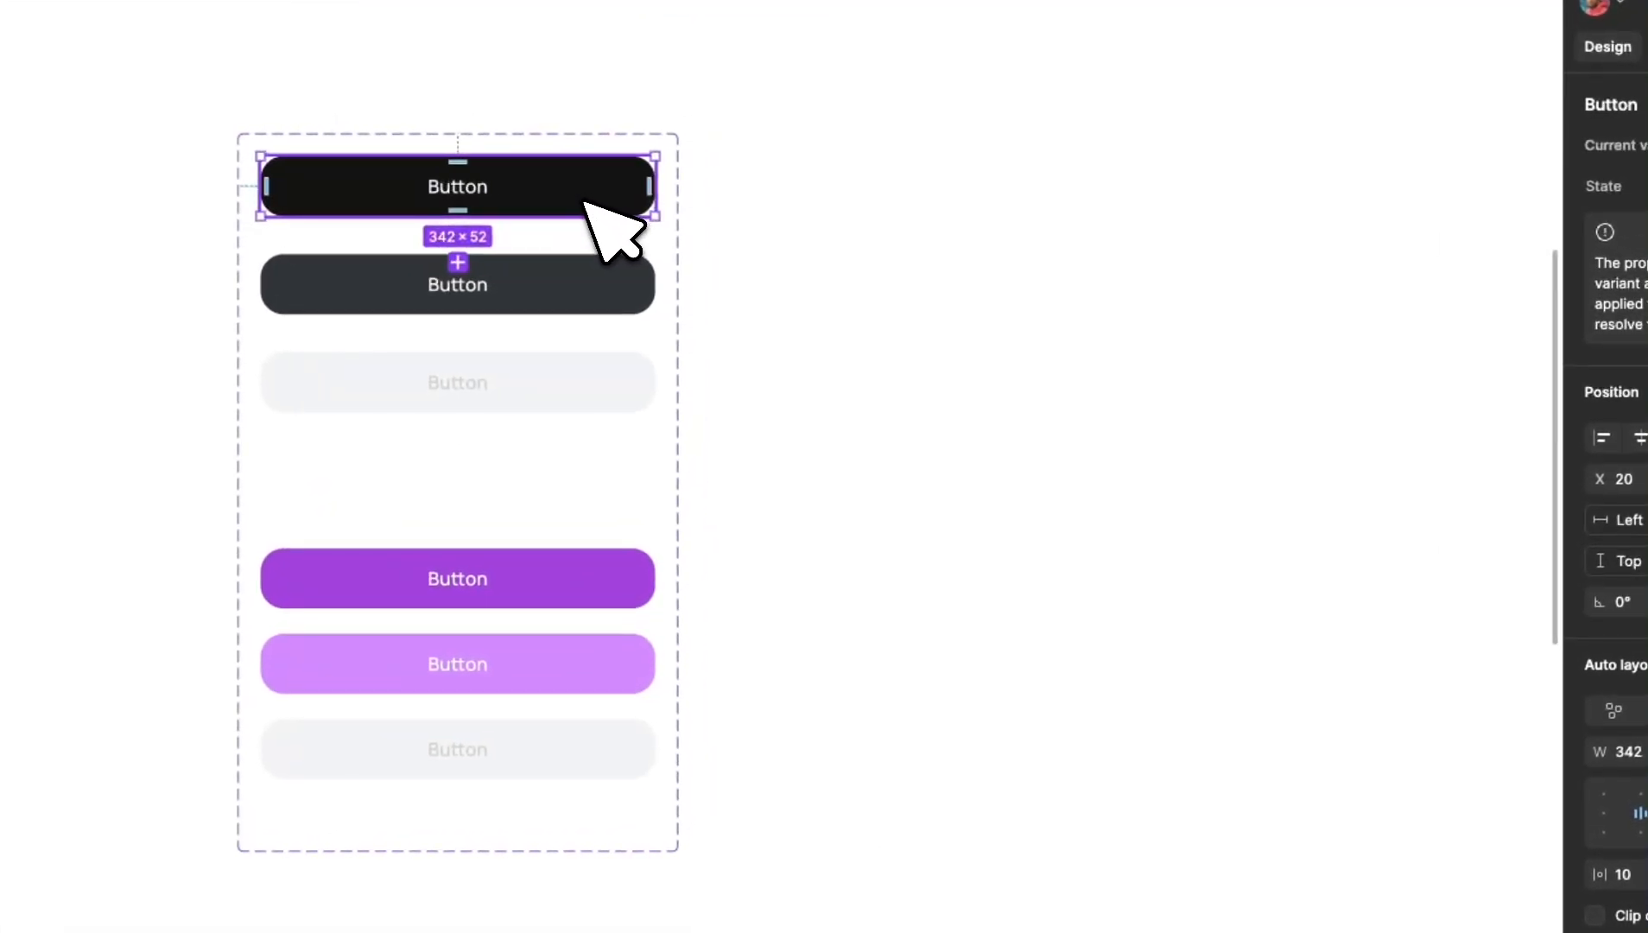
click(595, 558)
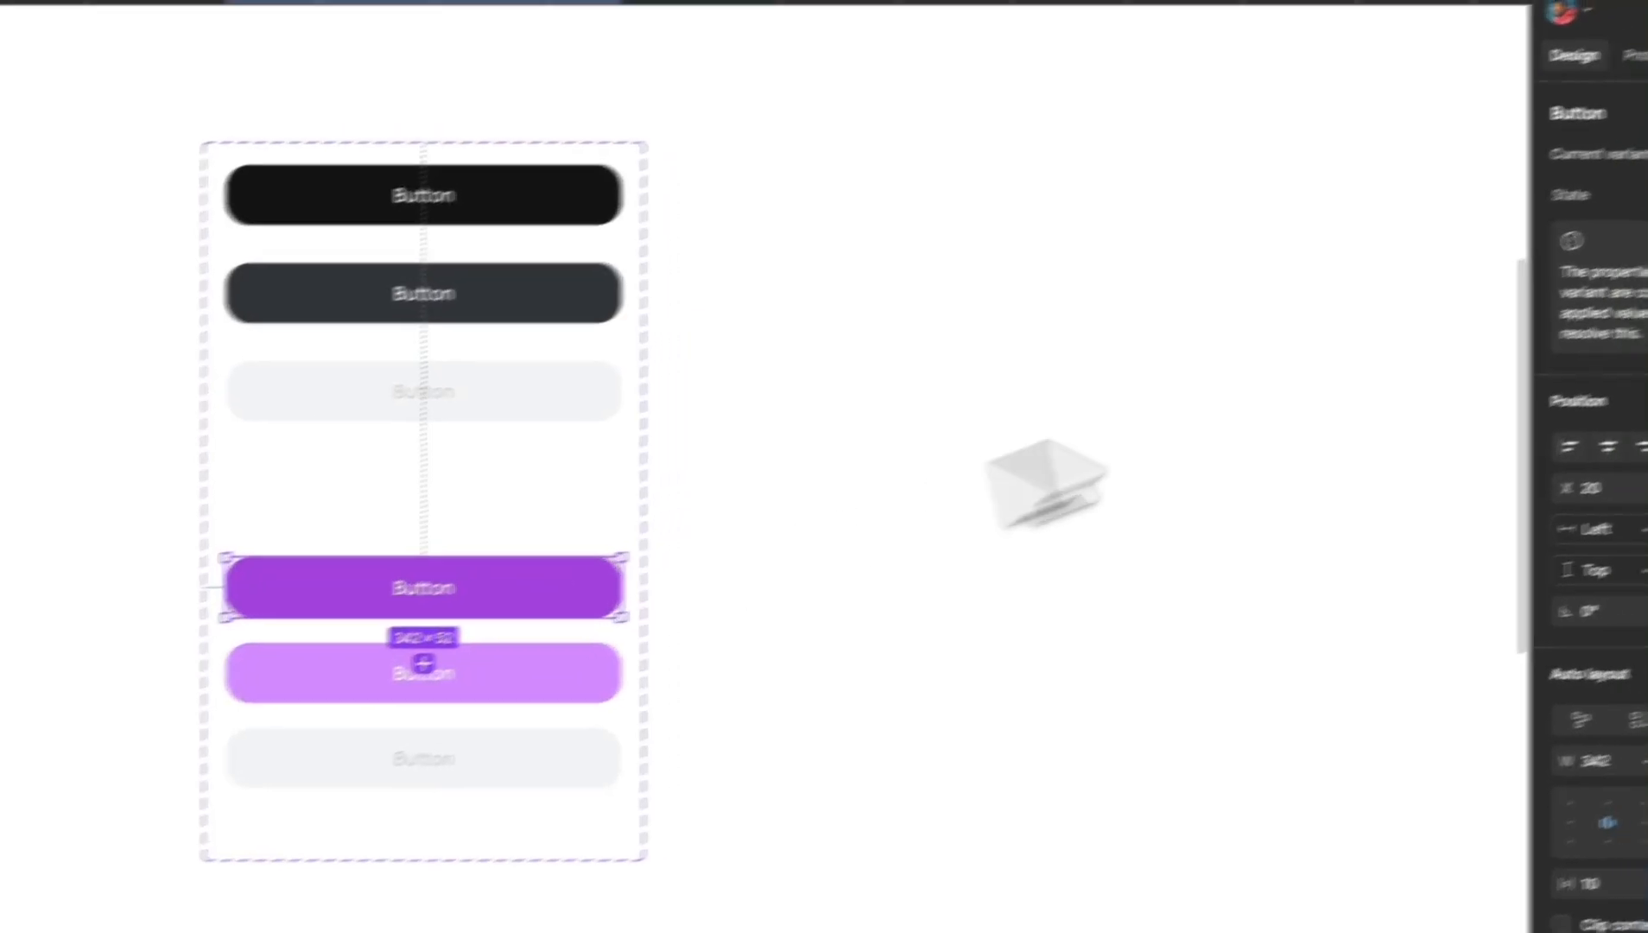
click(1525, 245)
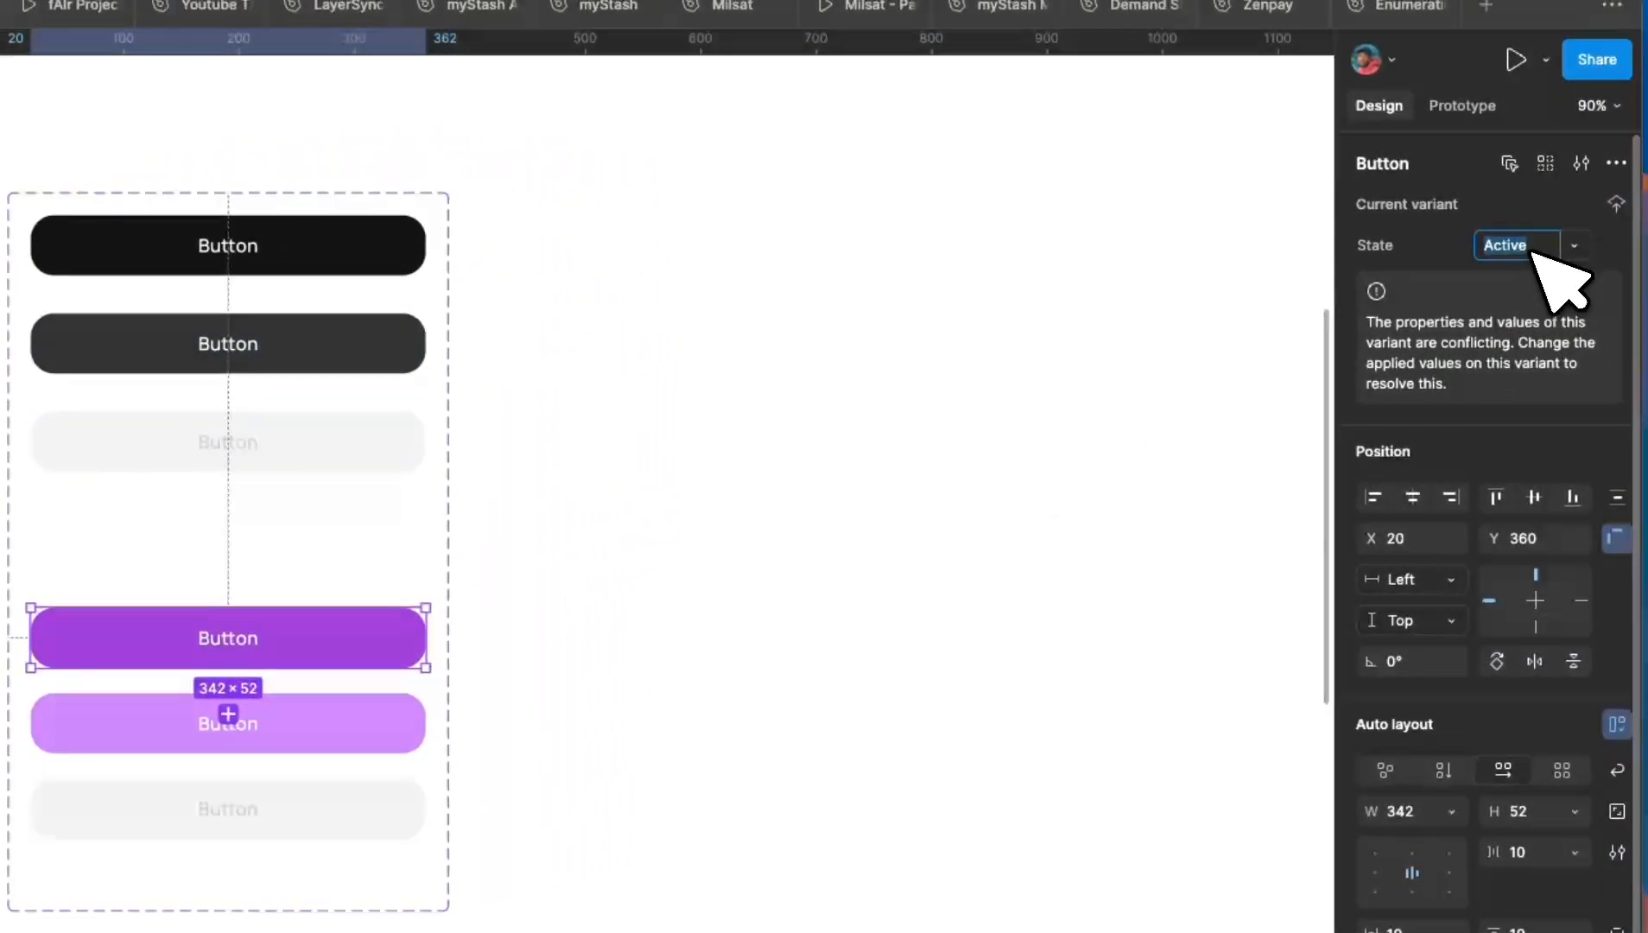
click(1538, 253)
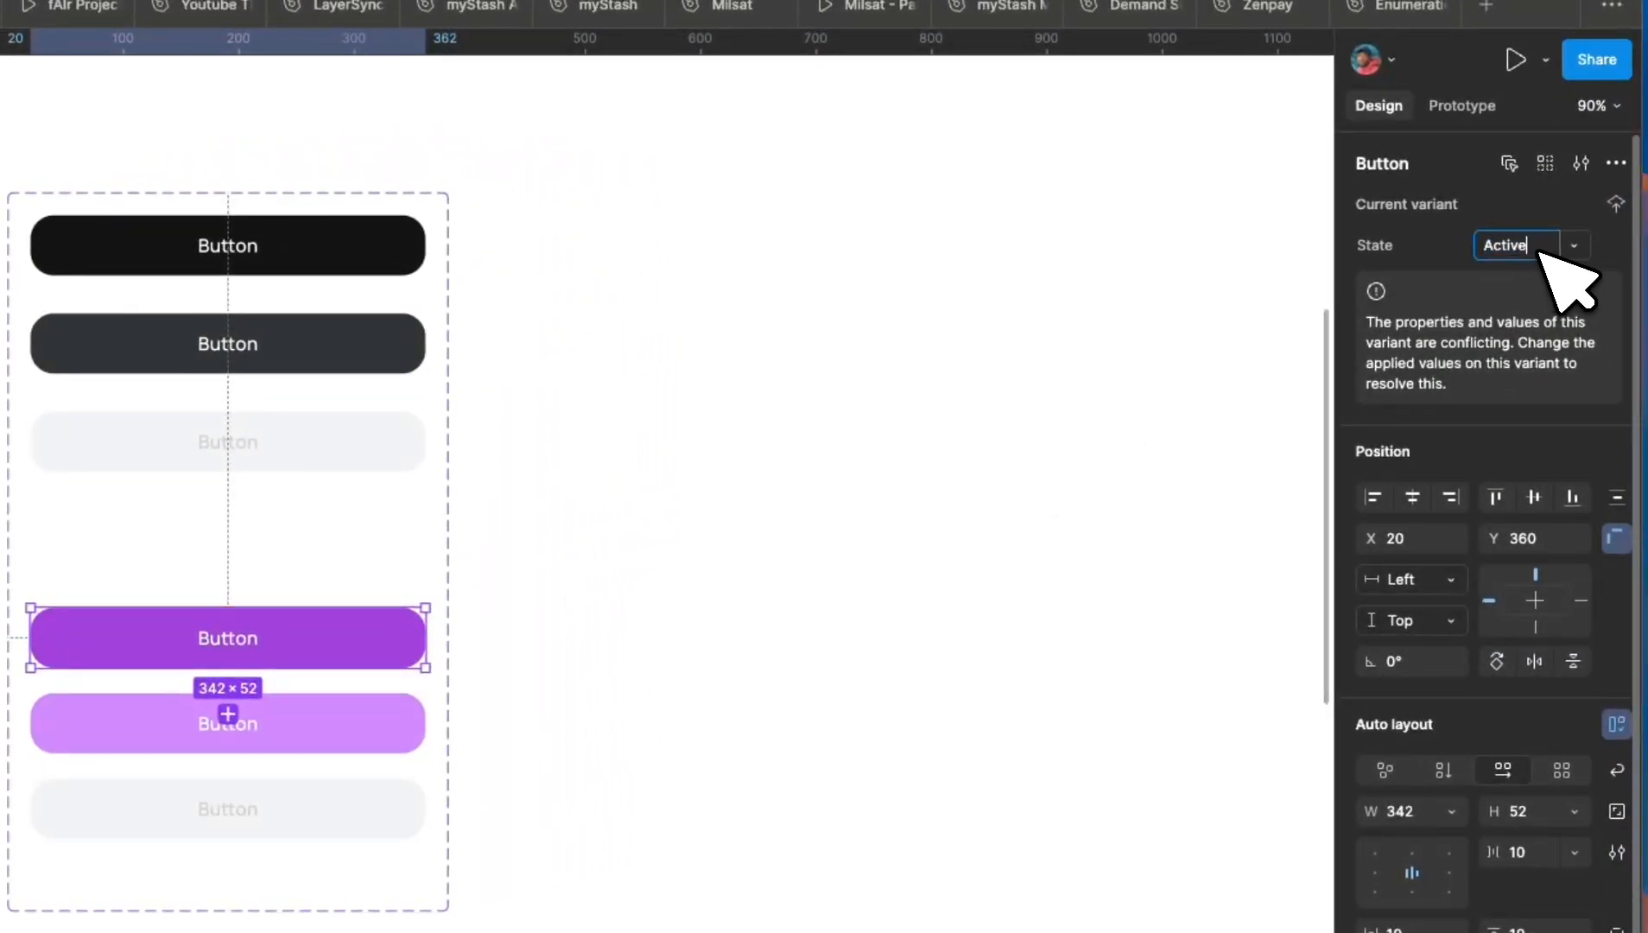
text(2)
key(Return)
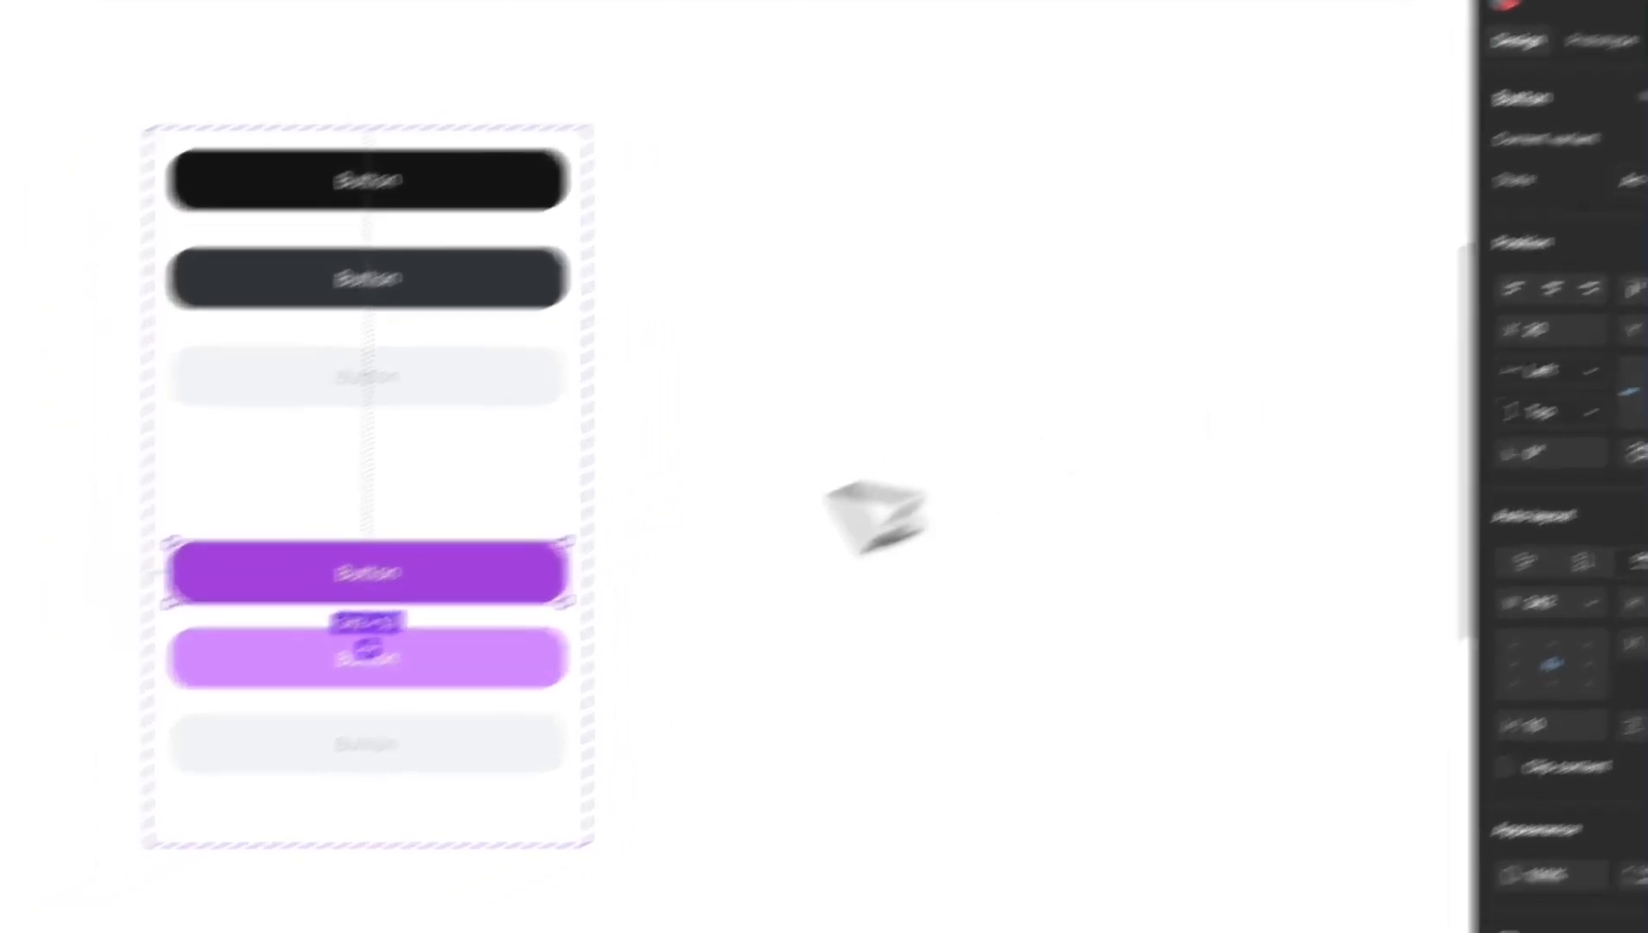
Step: Add a variant property named Type with the value Primary to the Button component set
click(441, 574)
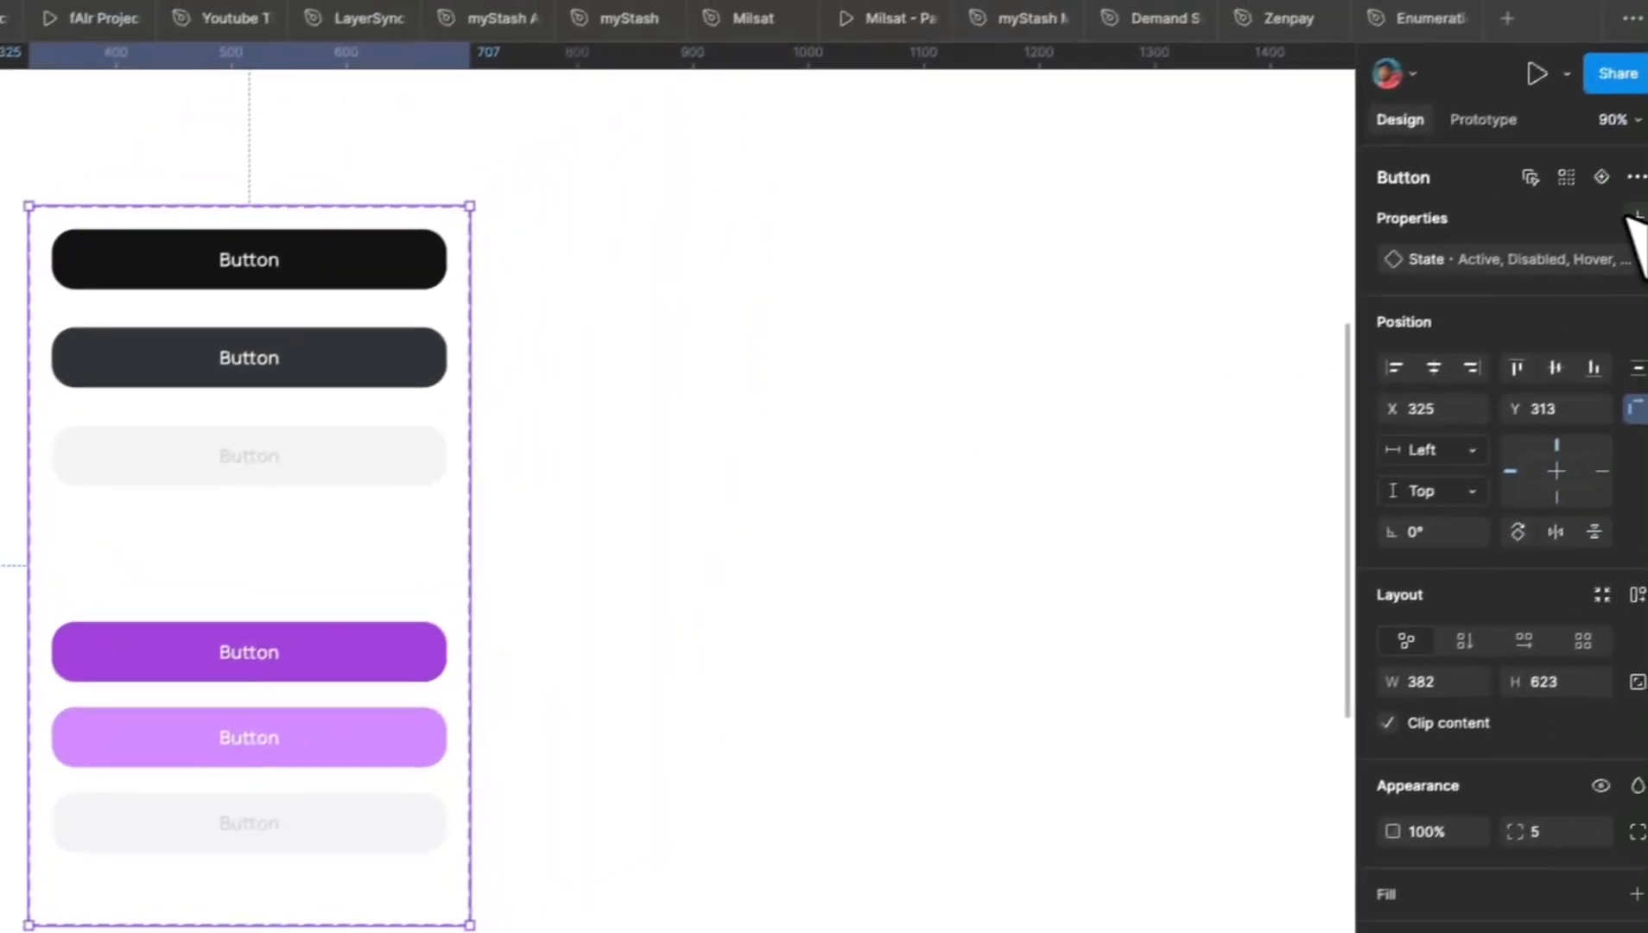
click(1616, 230)
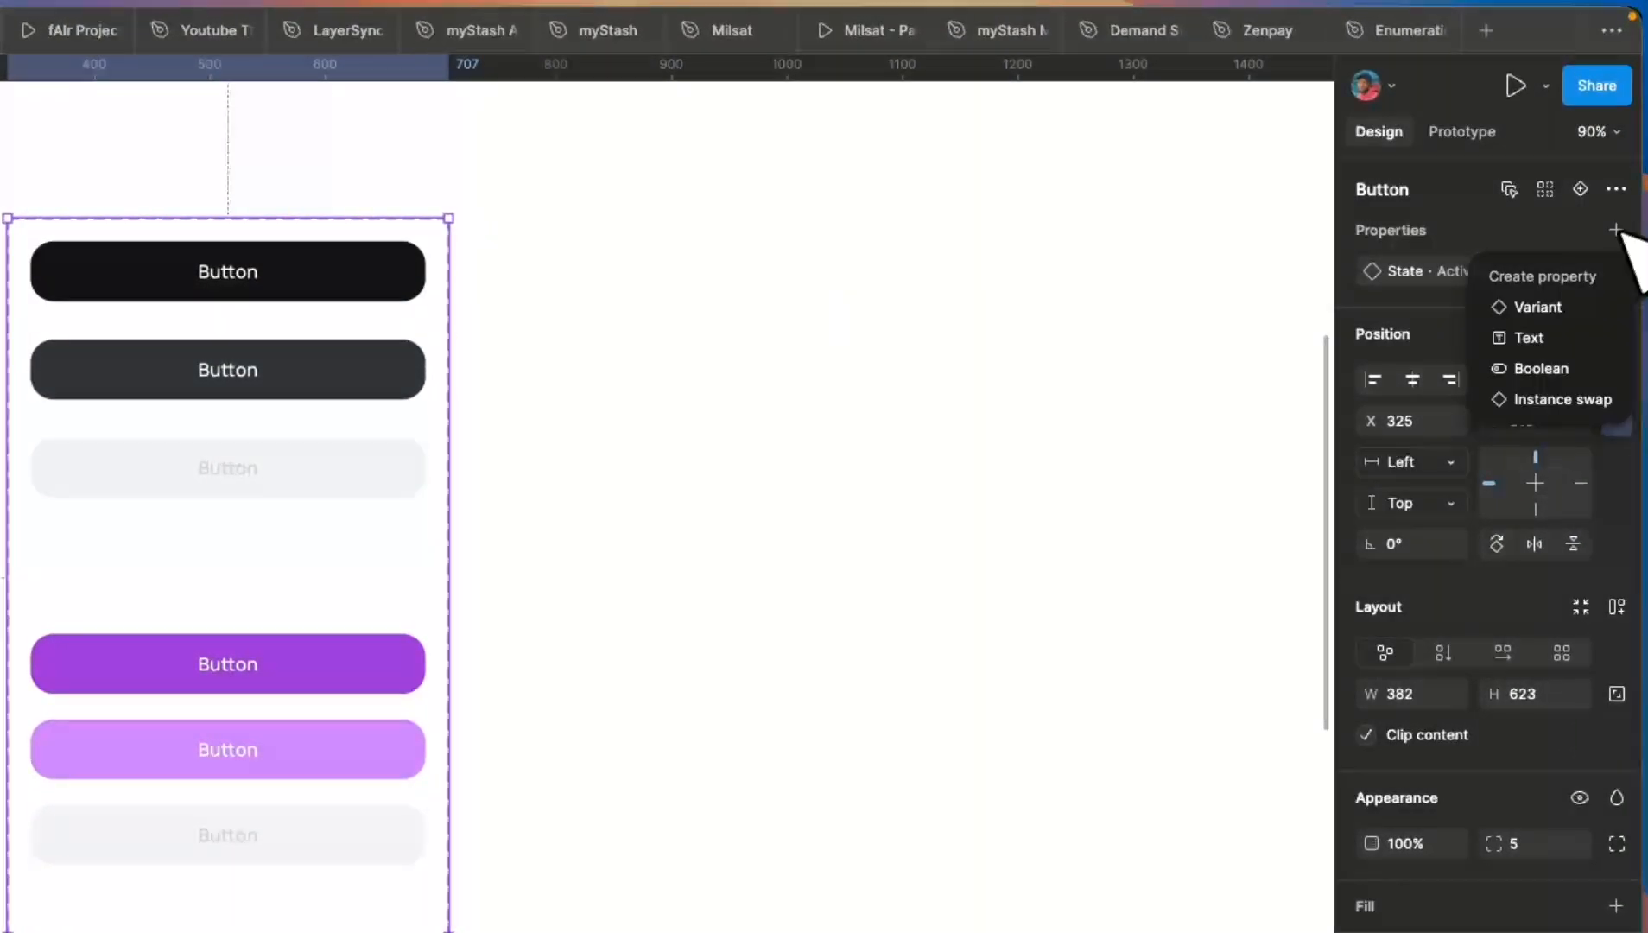
click(1562, 308)
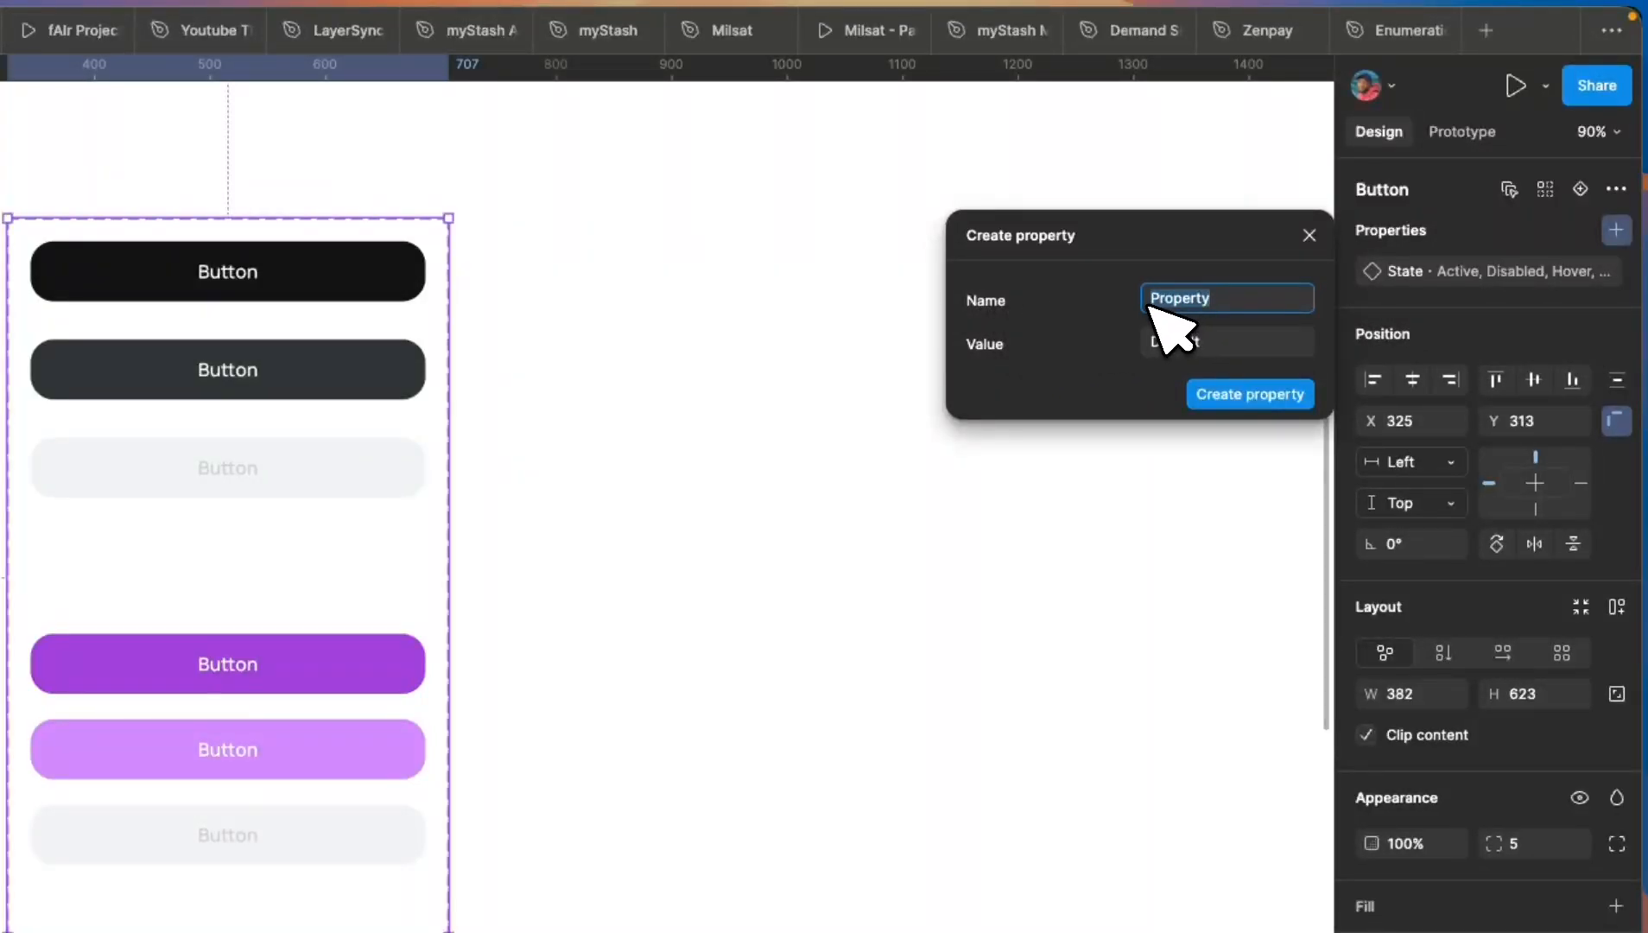
text(Type)
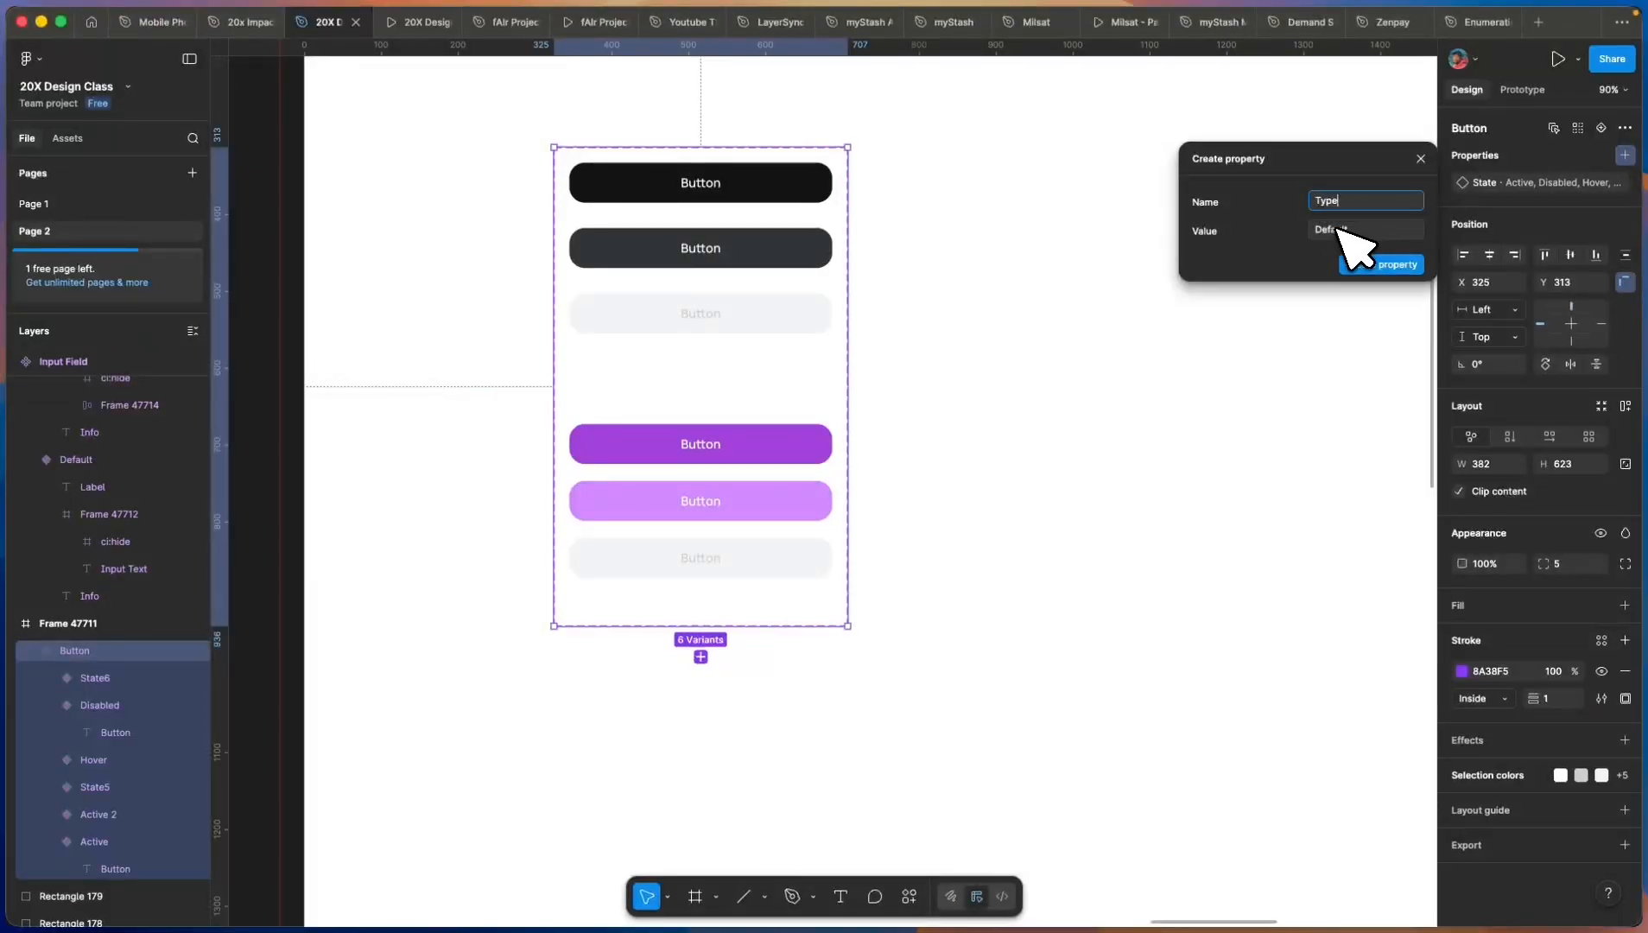
click(1338, 230)
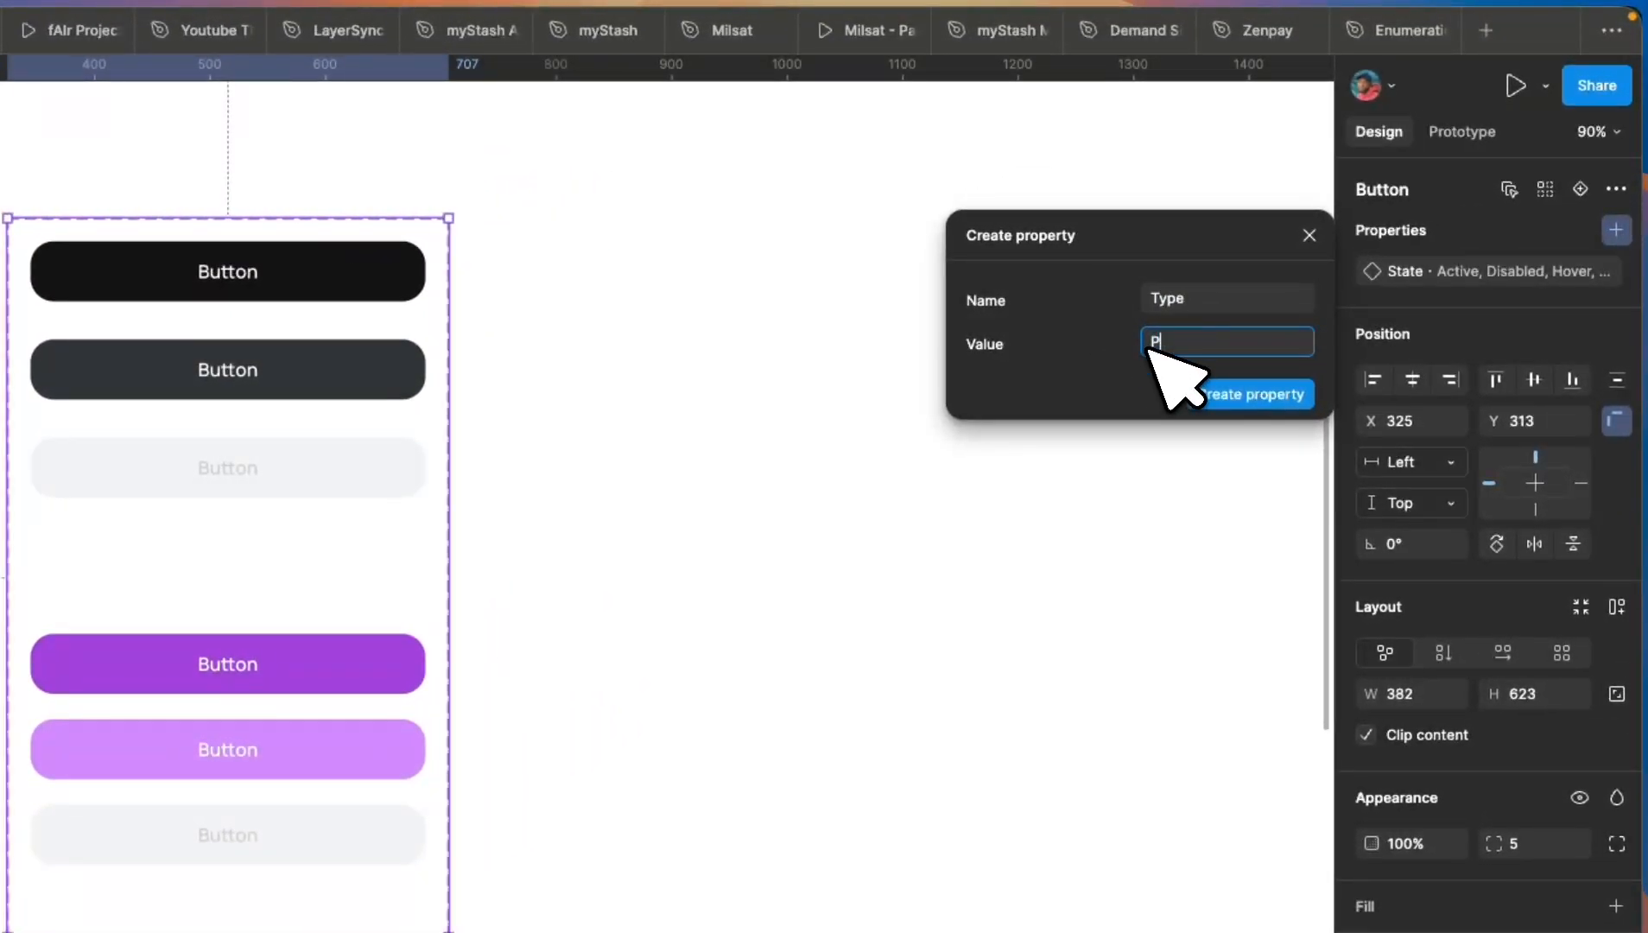
text(Primary)
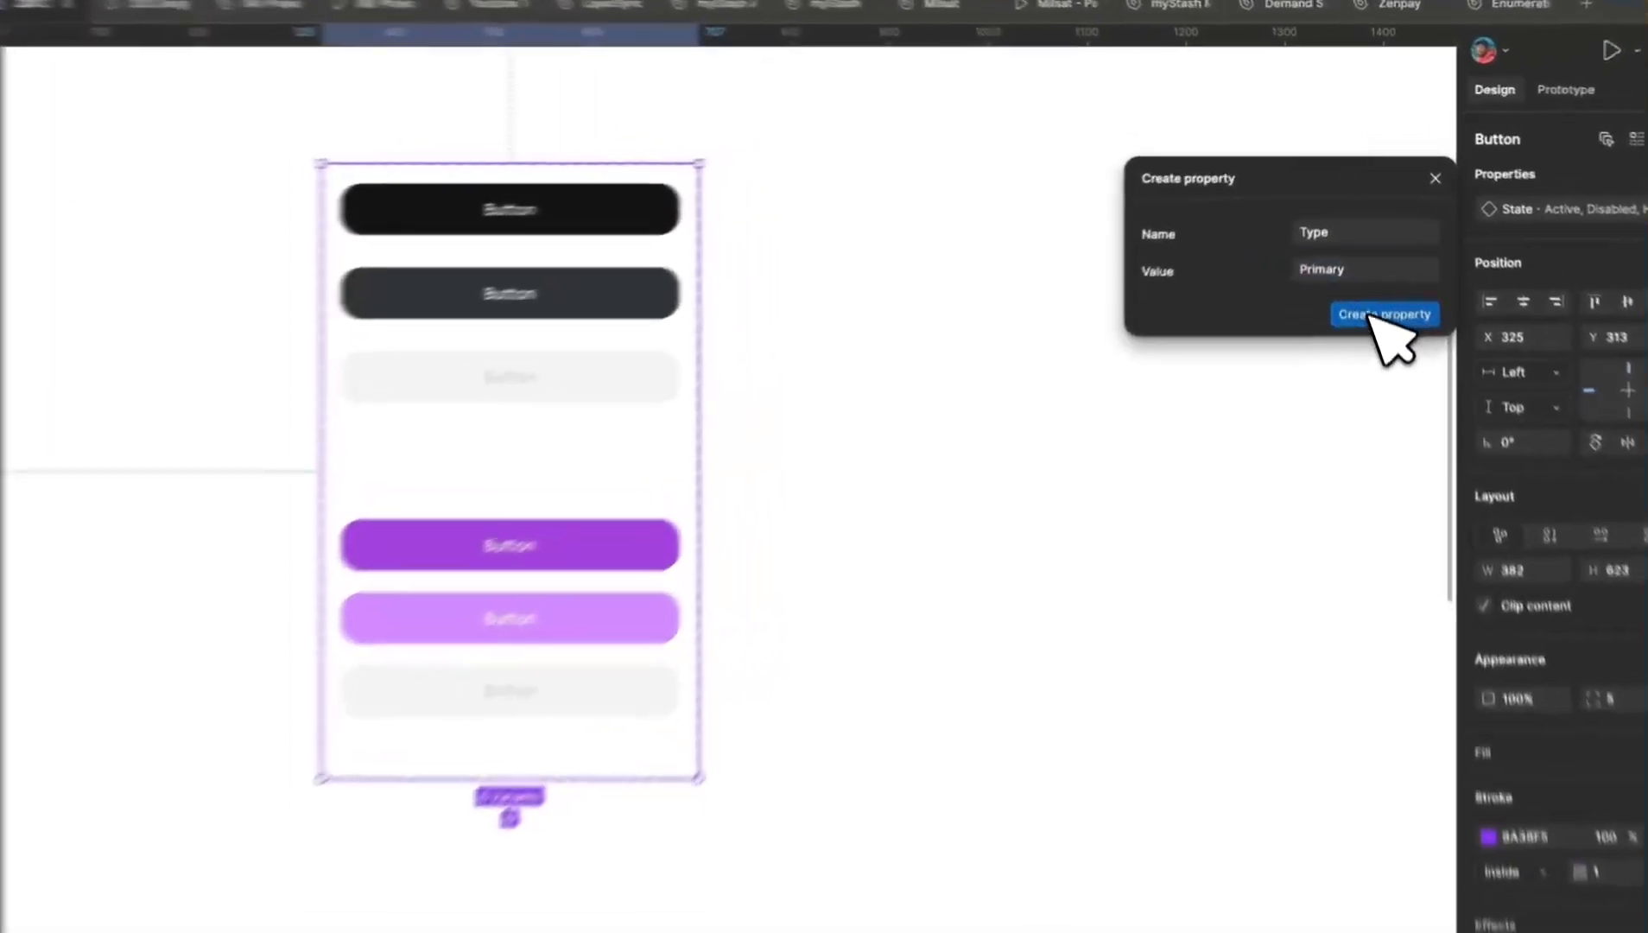
click(1365, 263)
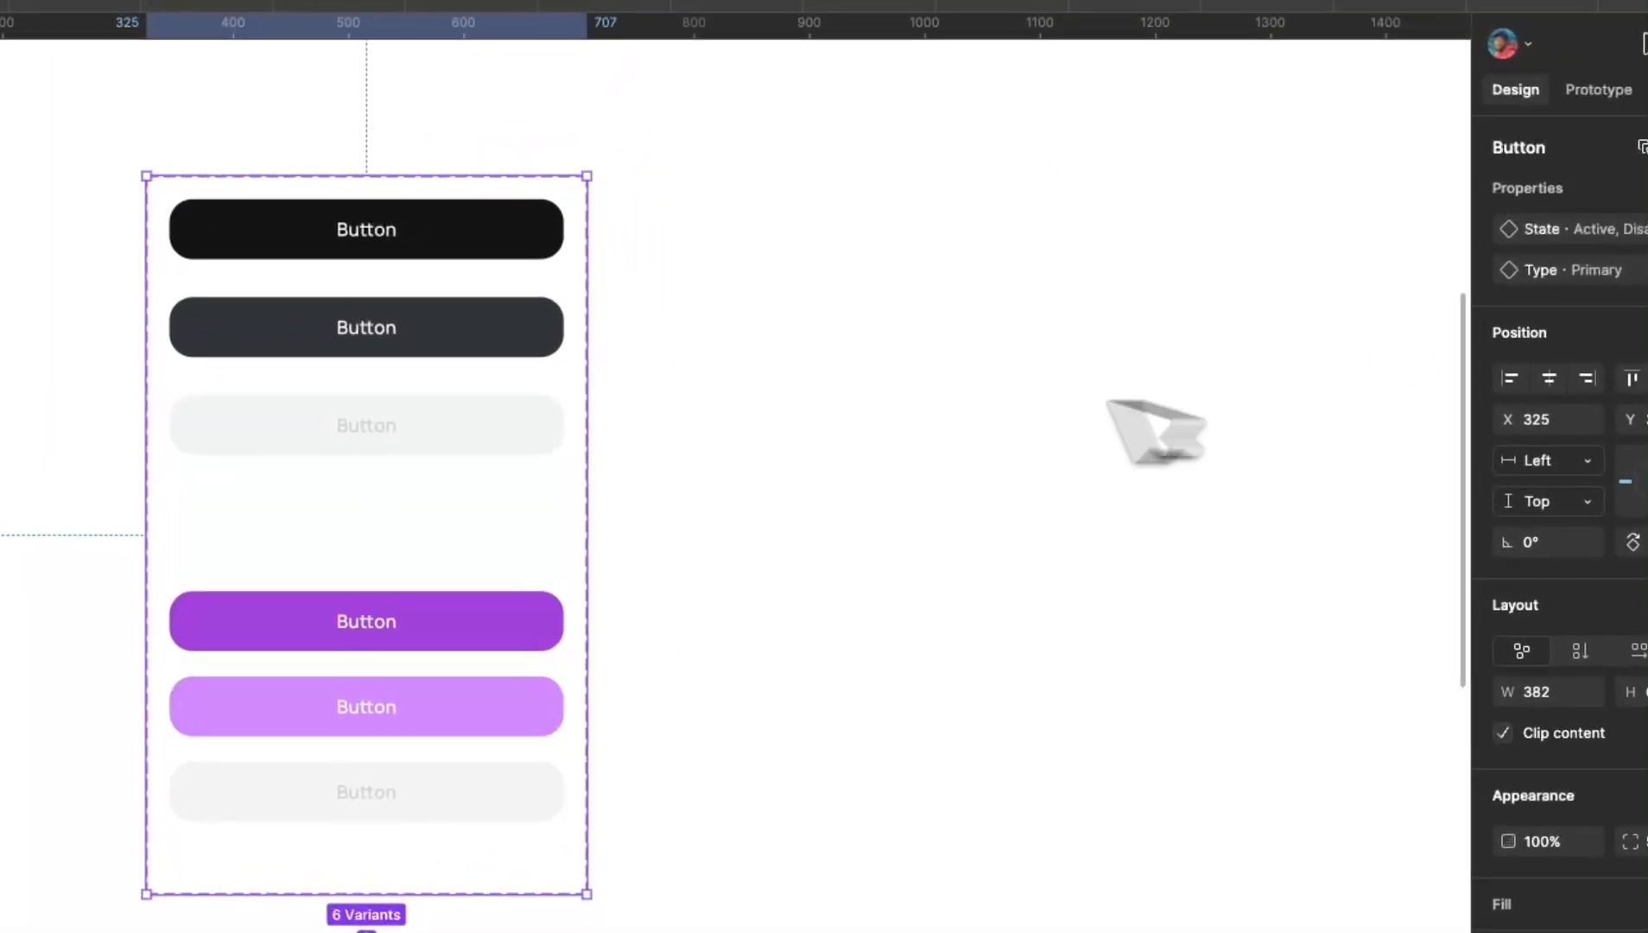
Step: Check the properties of the black, dark grey and upper disabled variants, and give the dark purple variant Type Secondary and State Active
click(532, 285)
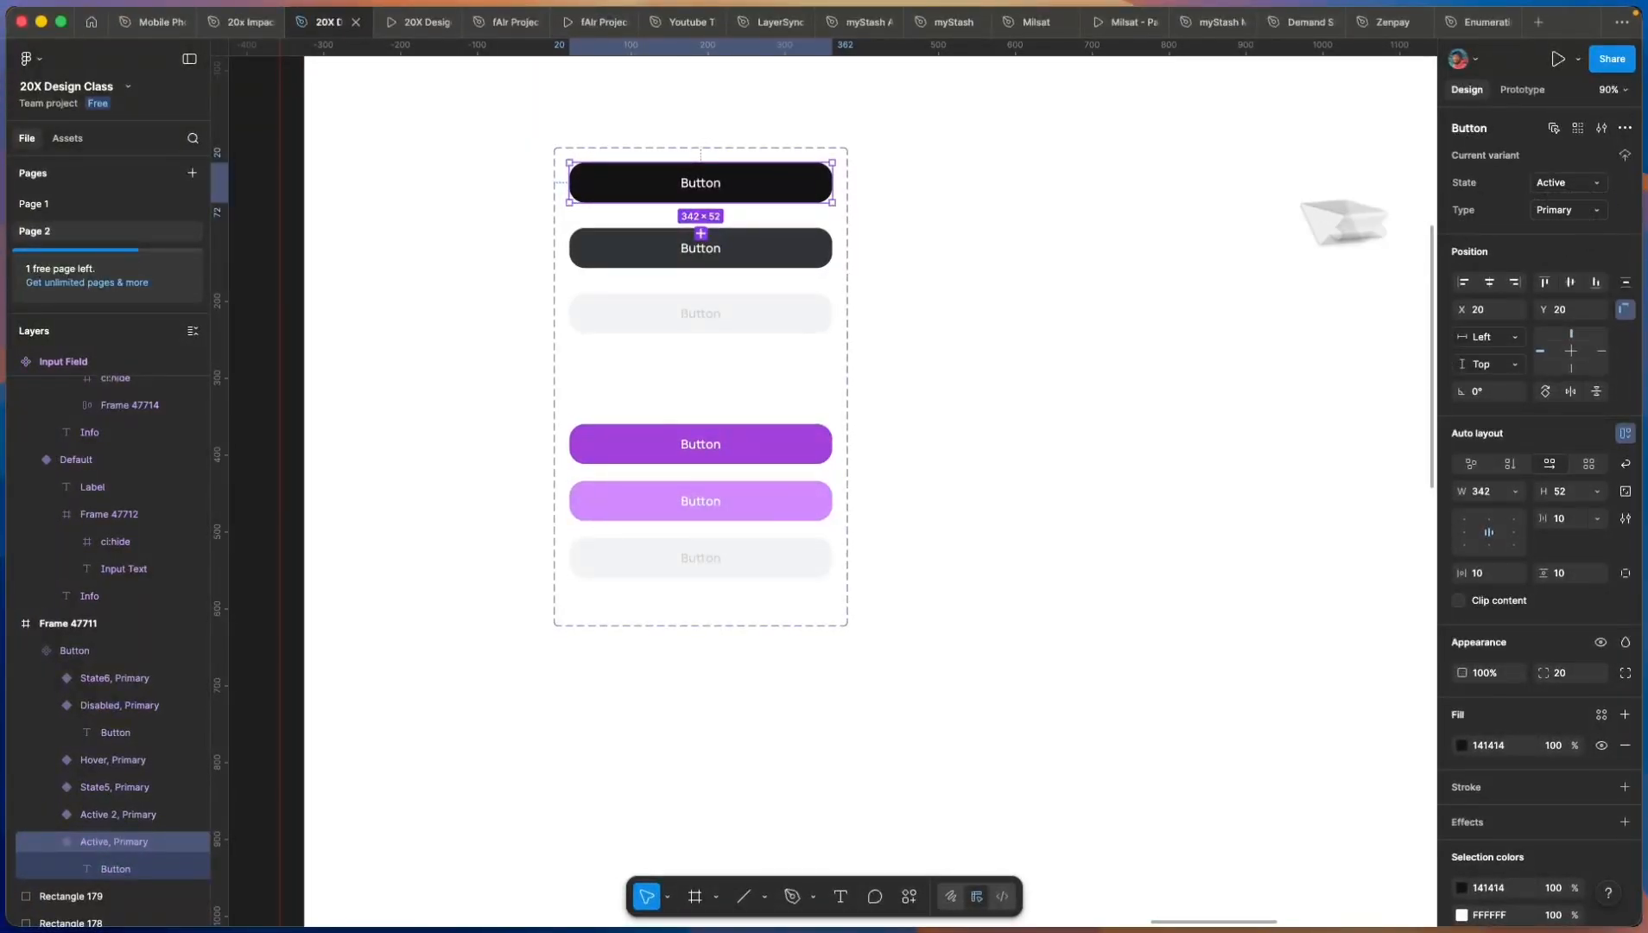
click(795, 252)
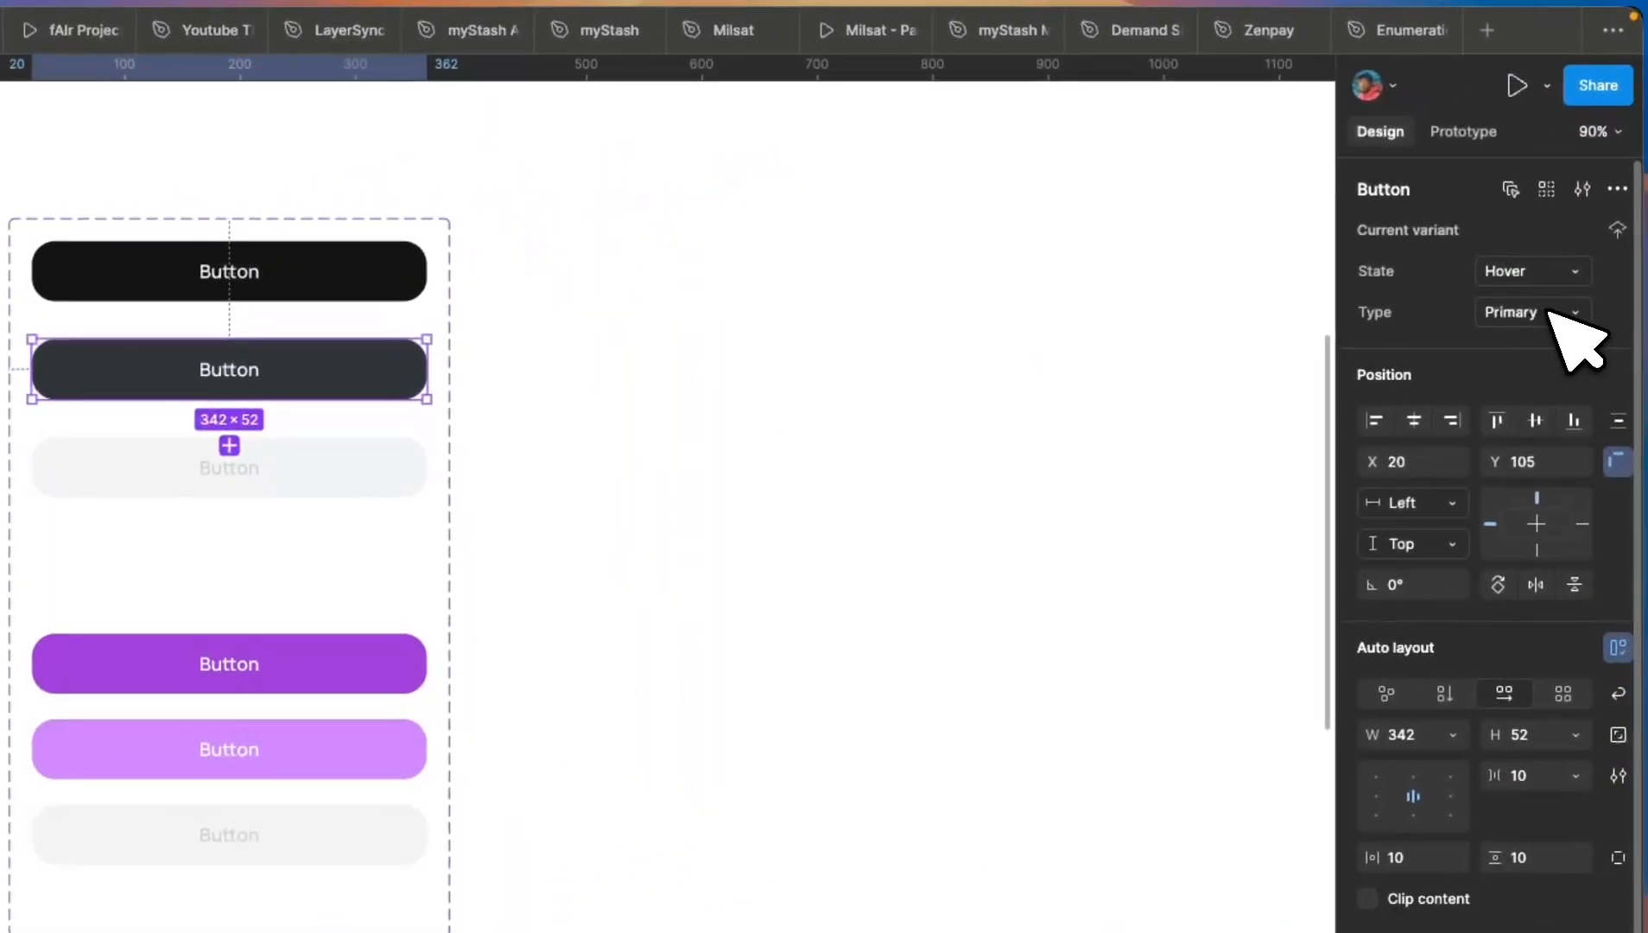
click(363, 468)
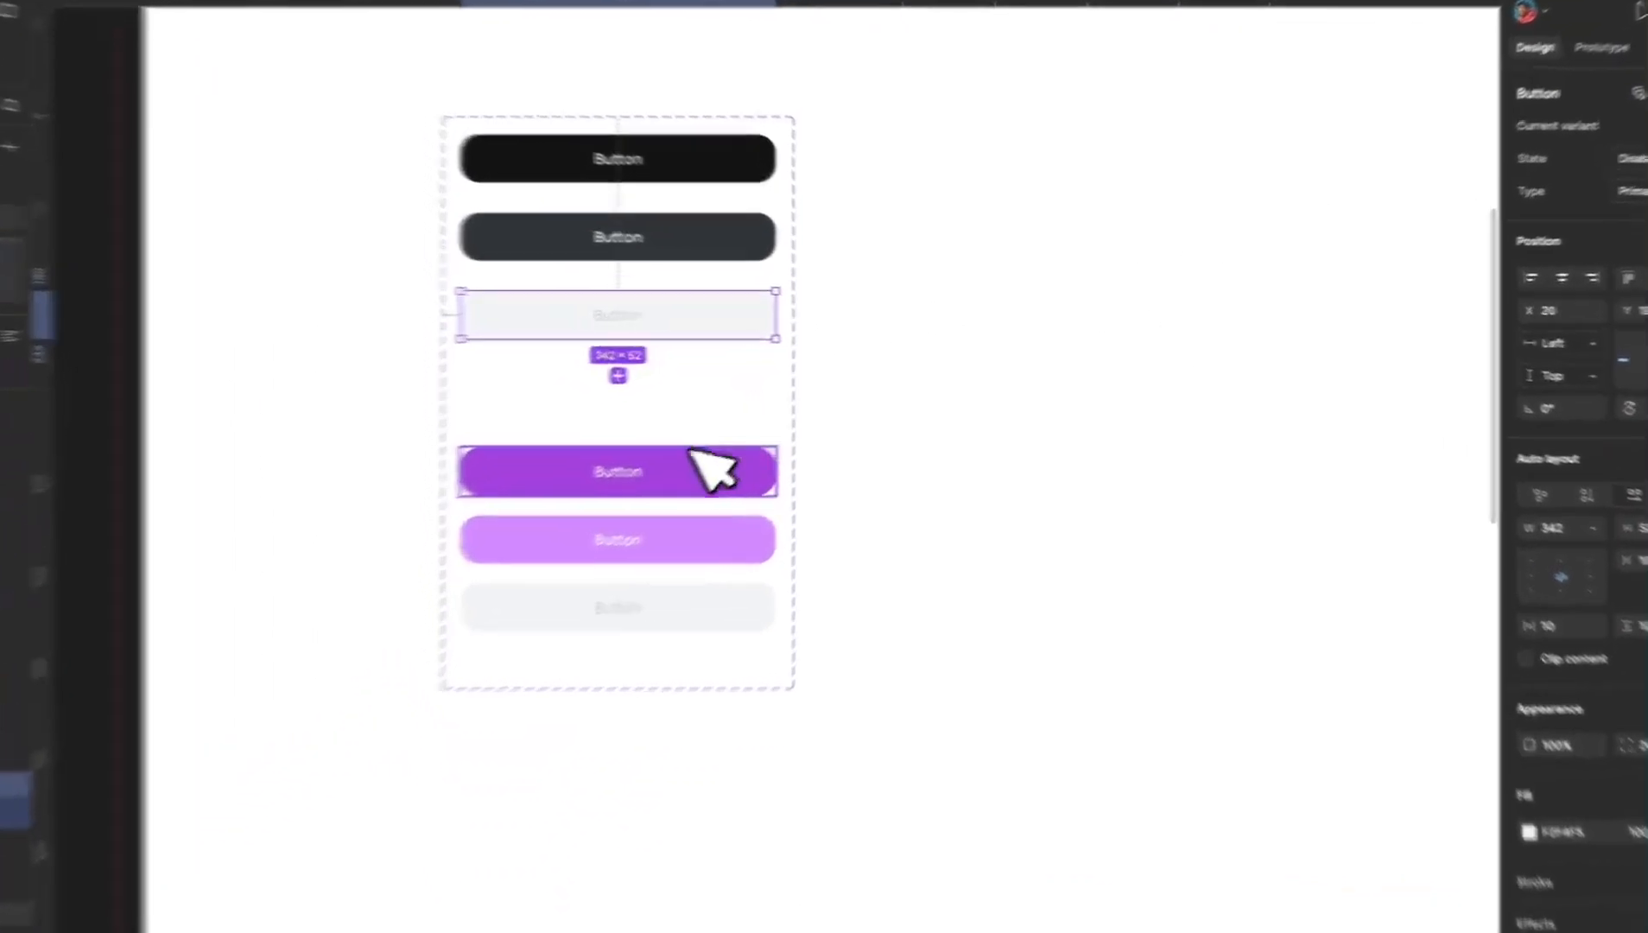
click(763, 444)
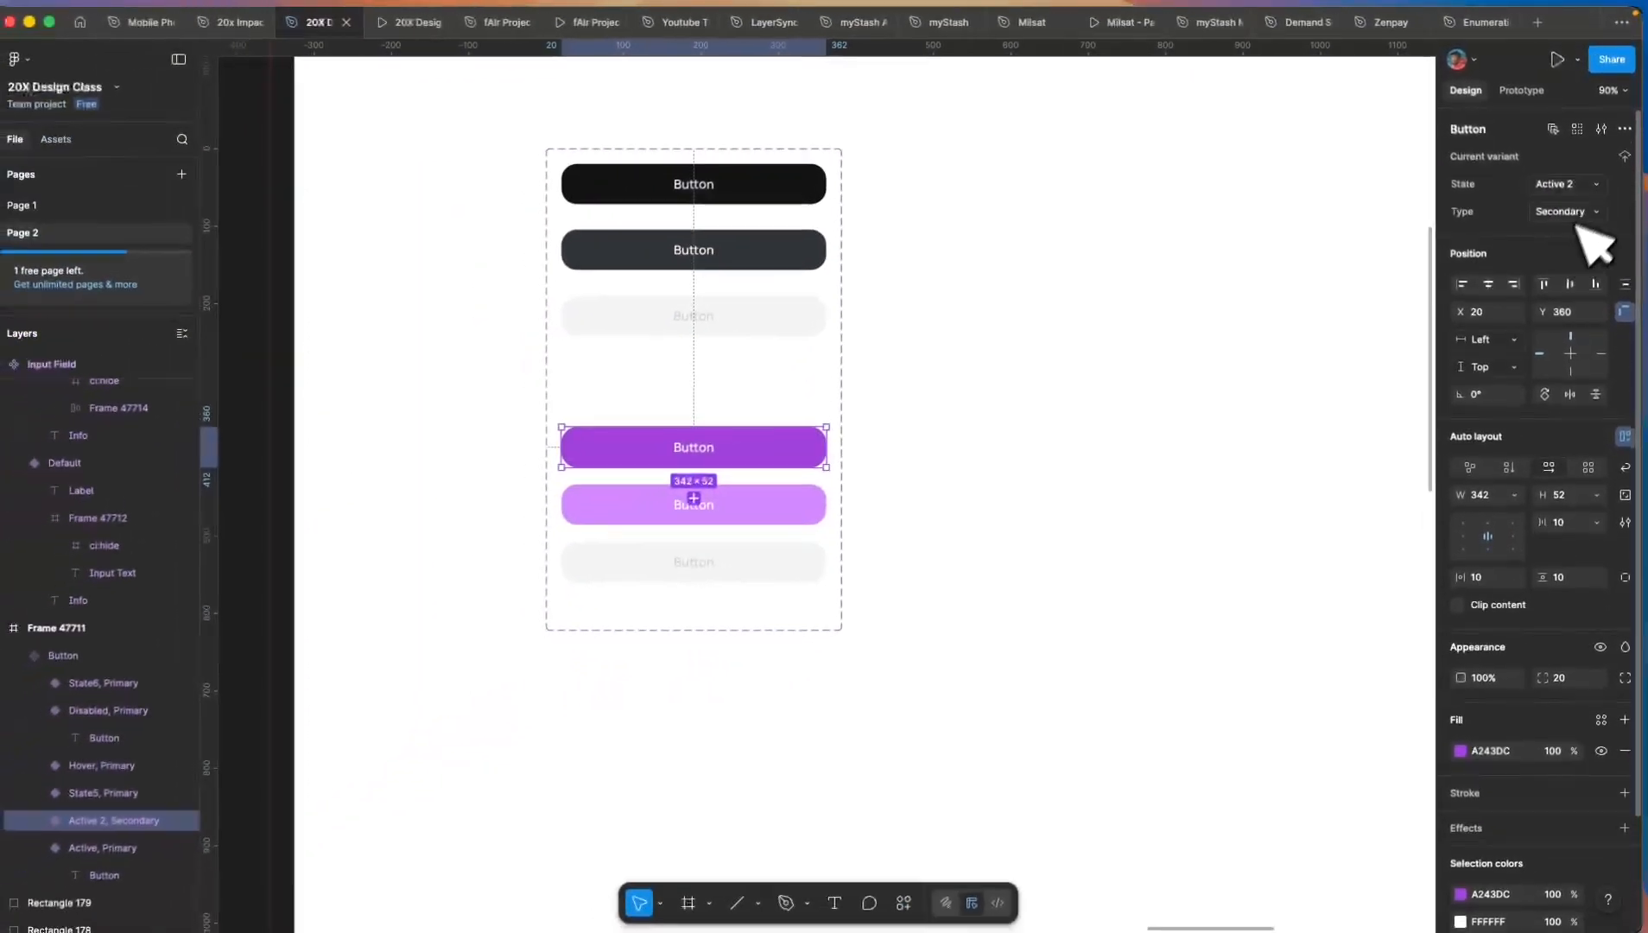
click(1558, 269)
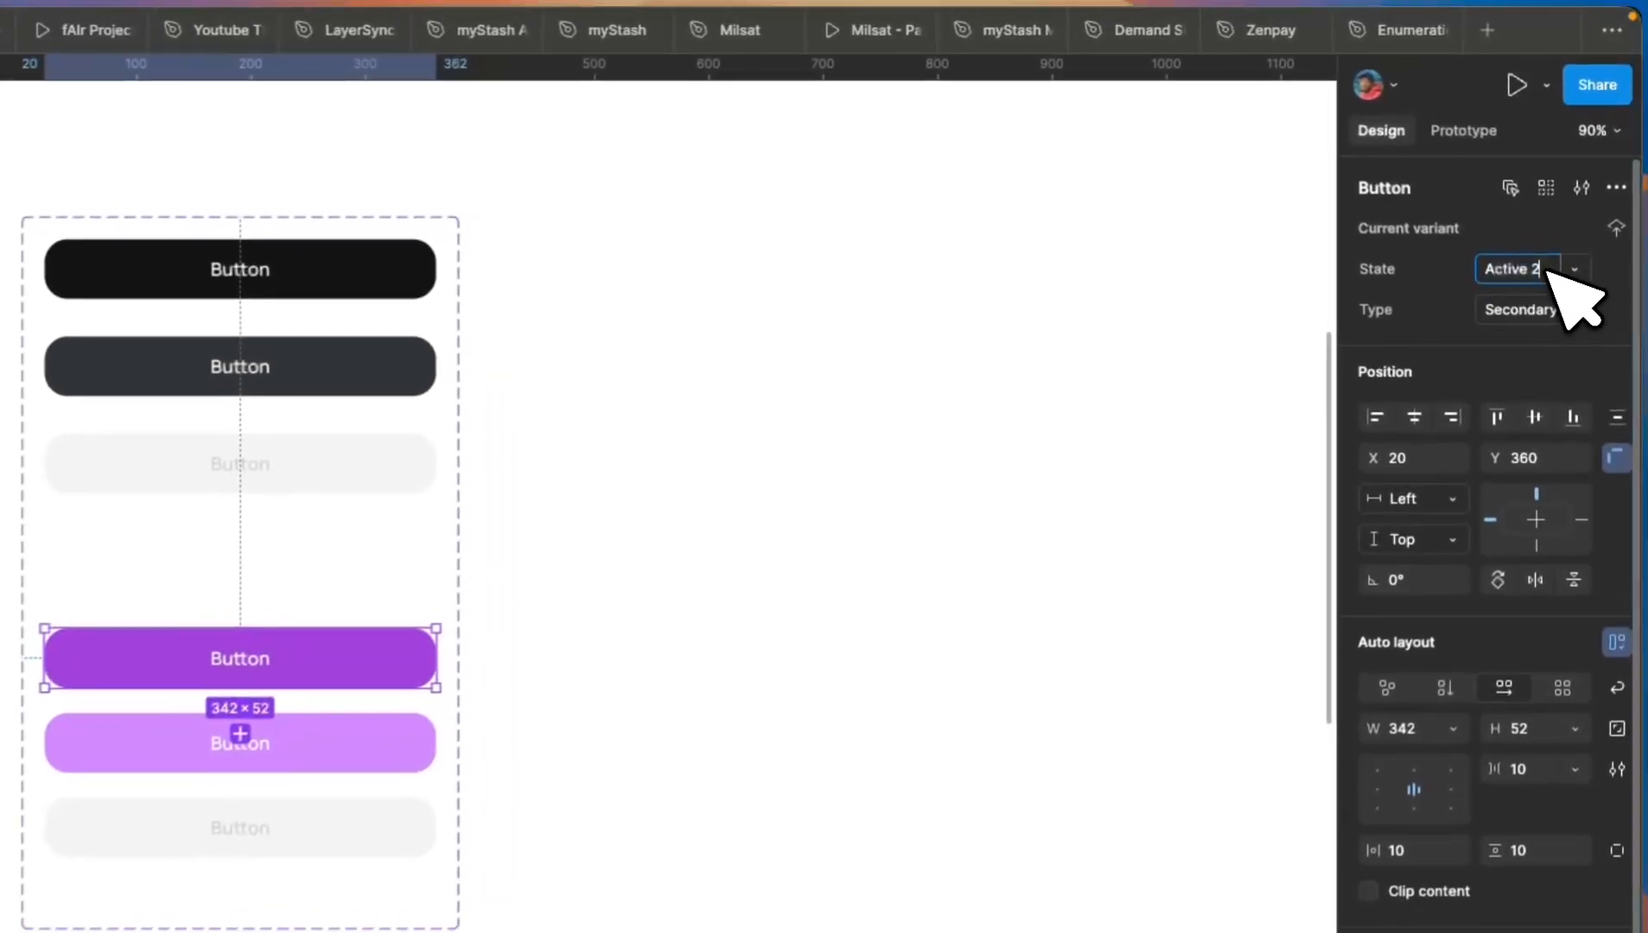
text(Active)
key(Return)
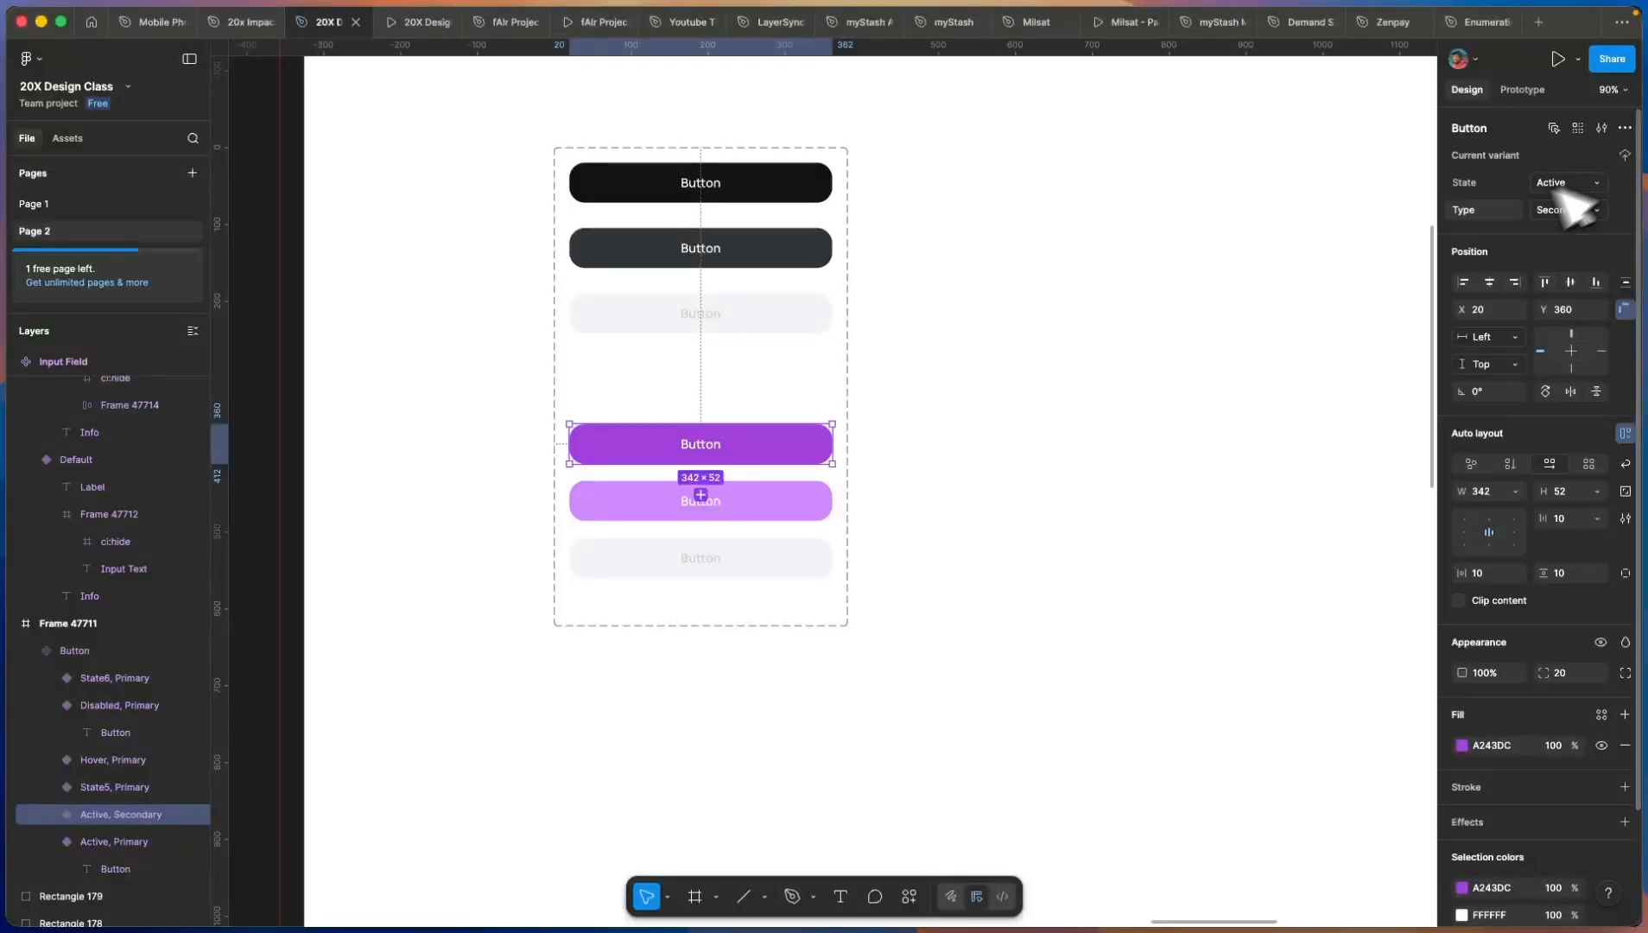
Step: Set the light purple variant's Type to Secondary and its State to Hover
click(691, 508)
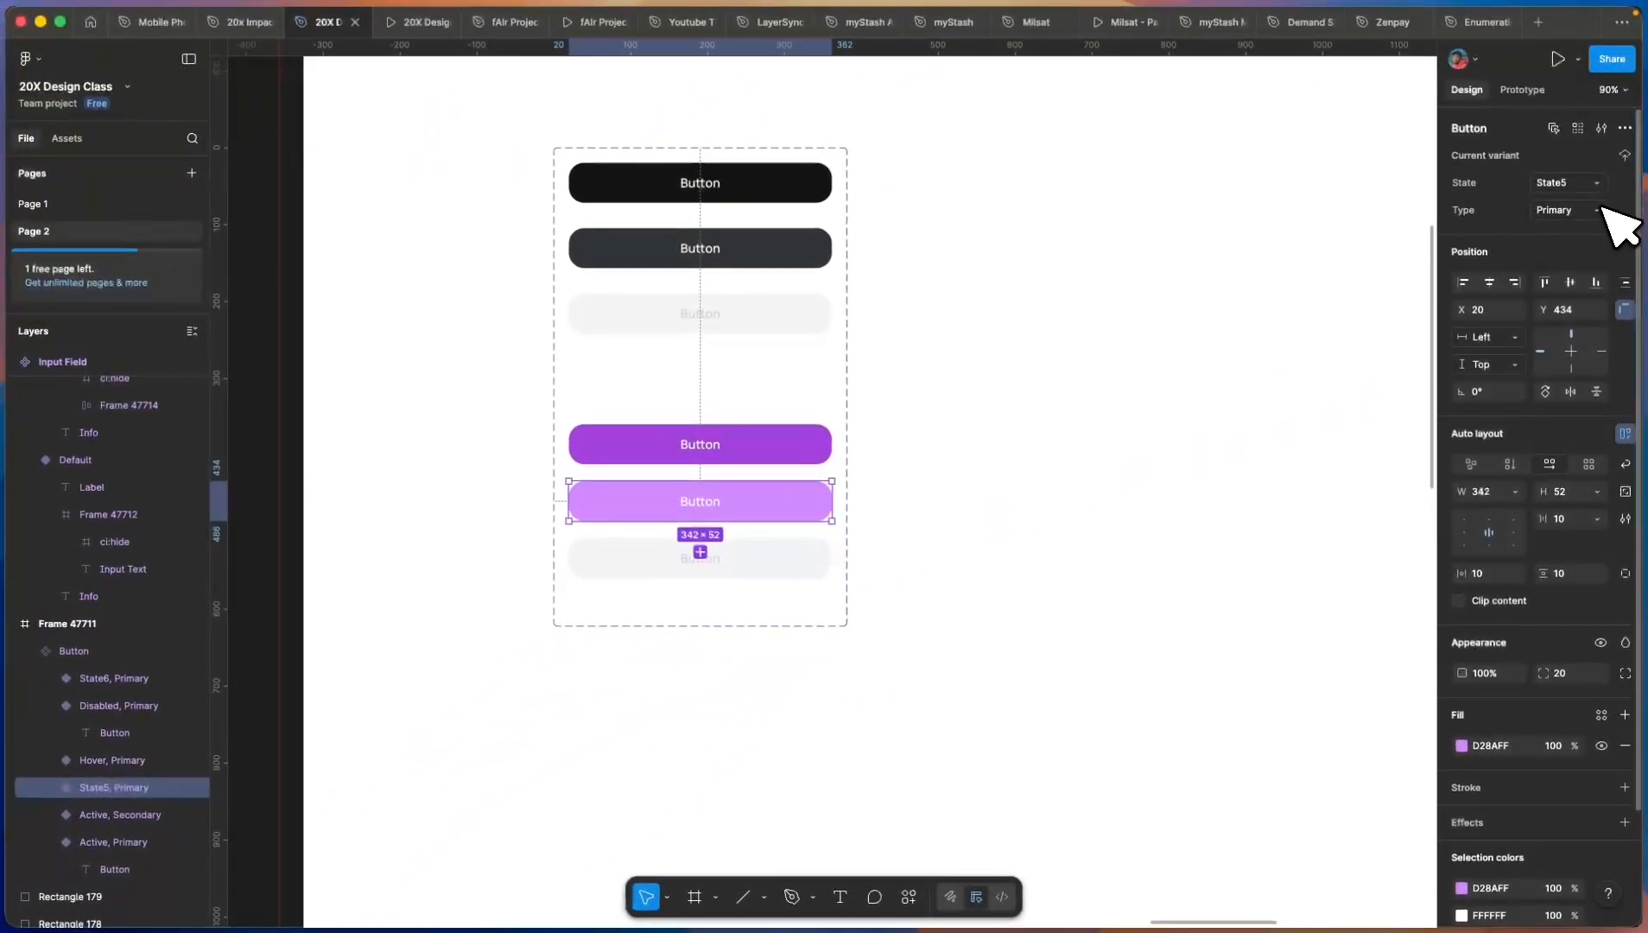
click(1603, 210)
click(1560, 329)
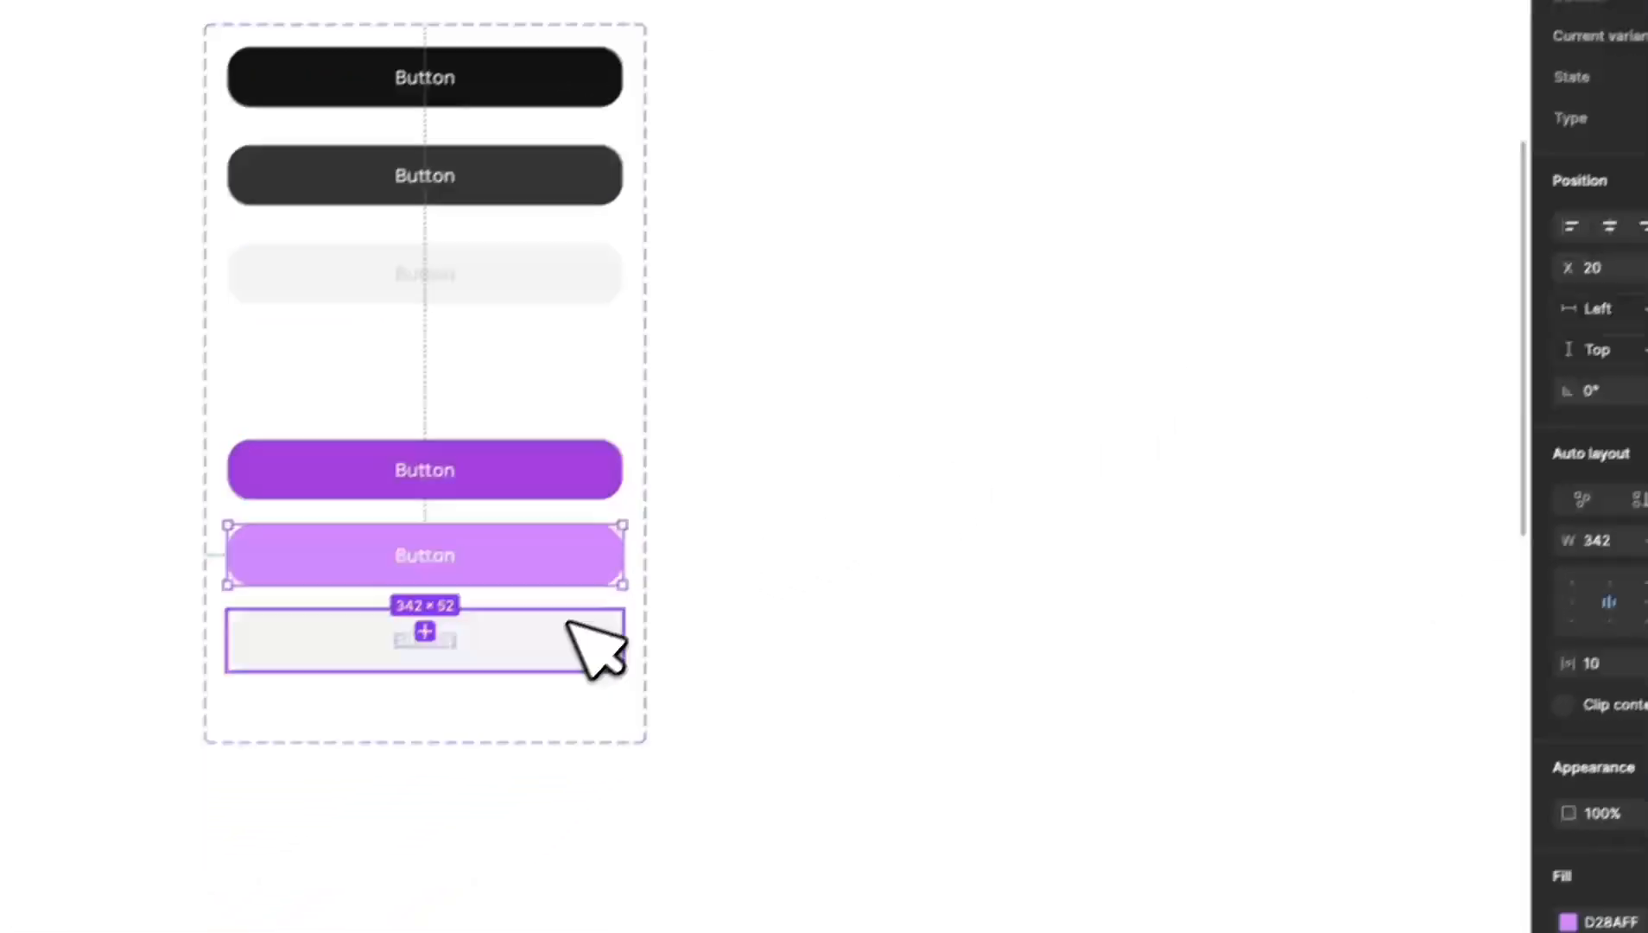
Step: Set the disabled variant below the light purple one to Type Secondary and State Disabled
click(373, 812)
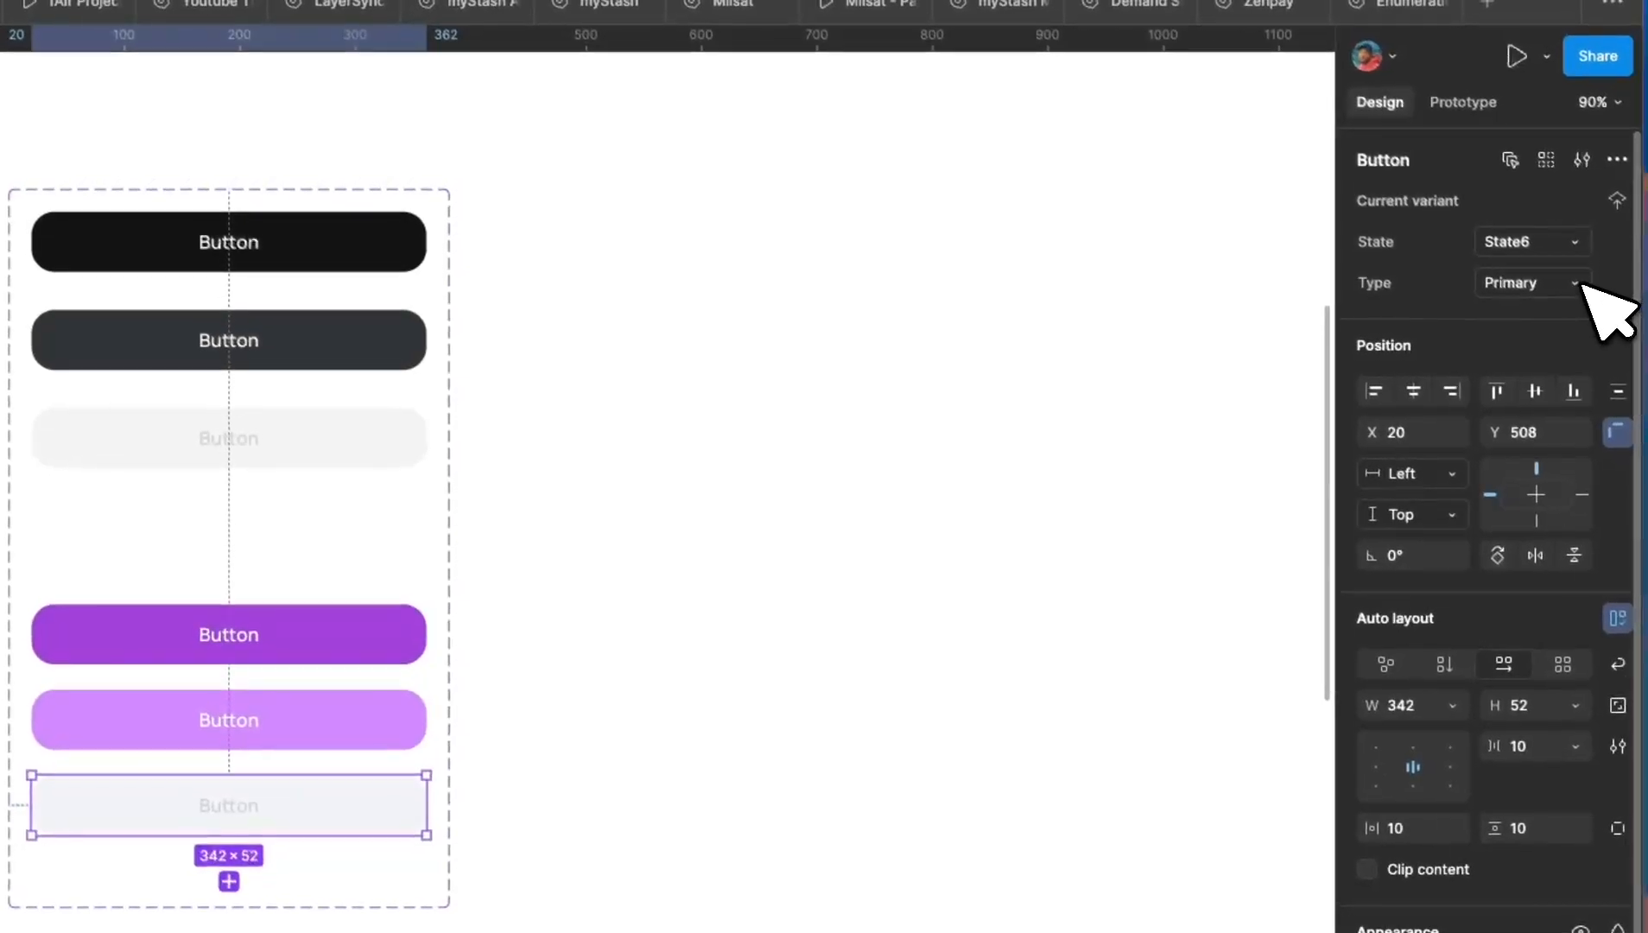
click(1584, 275)
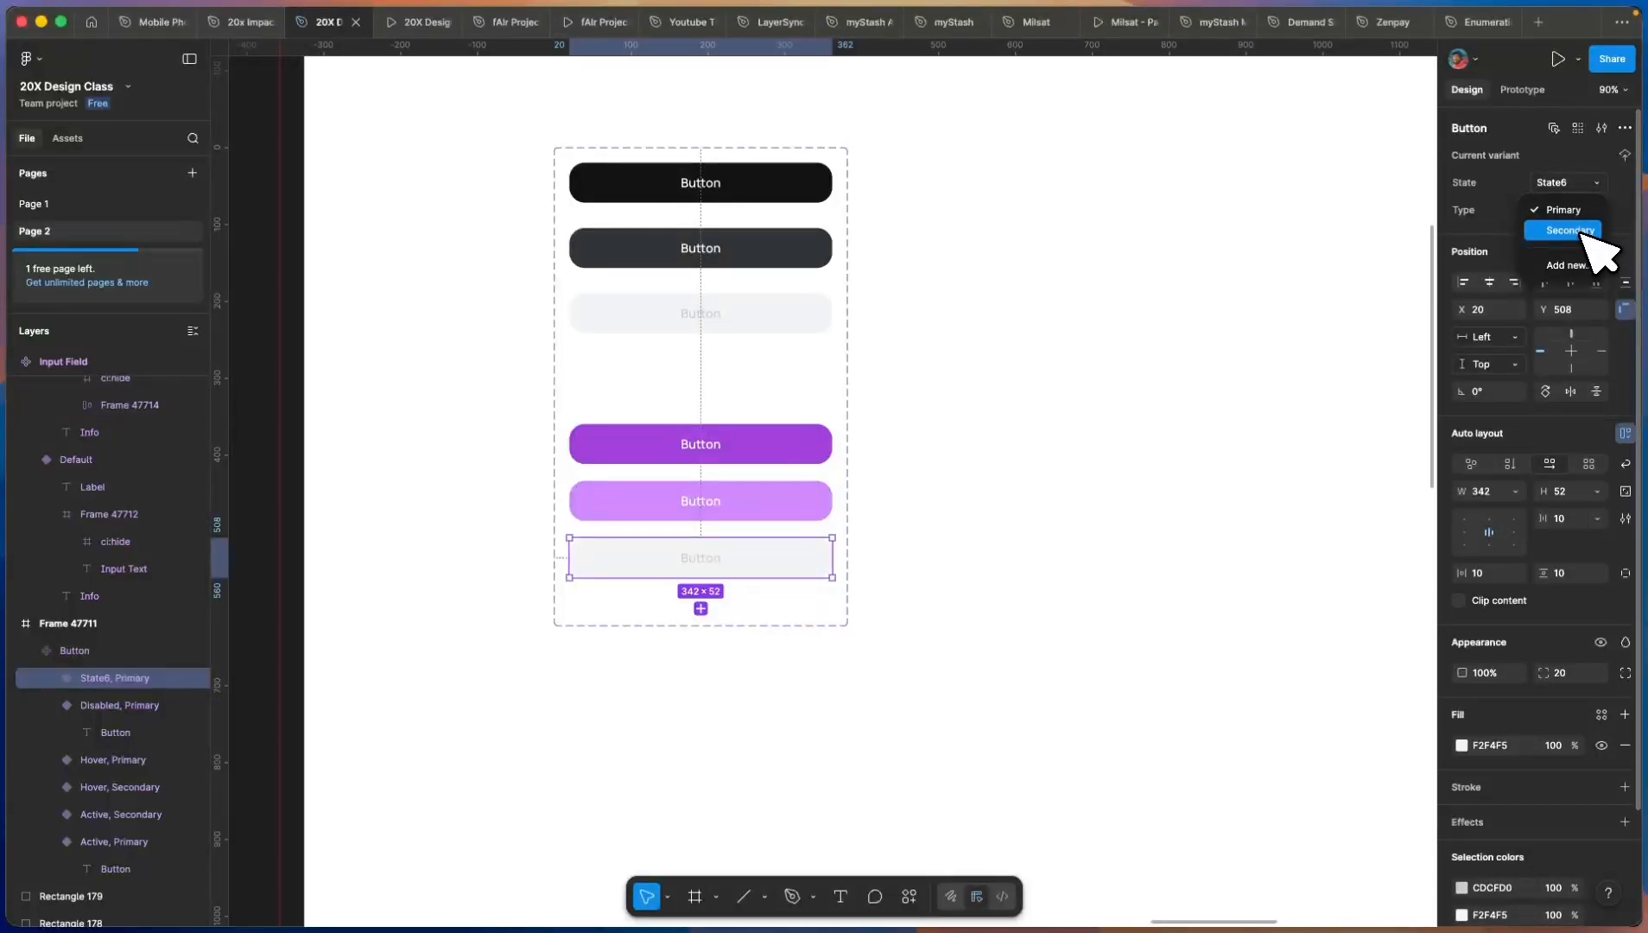
click(1579, 230)
click(1590, 183)
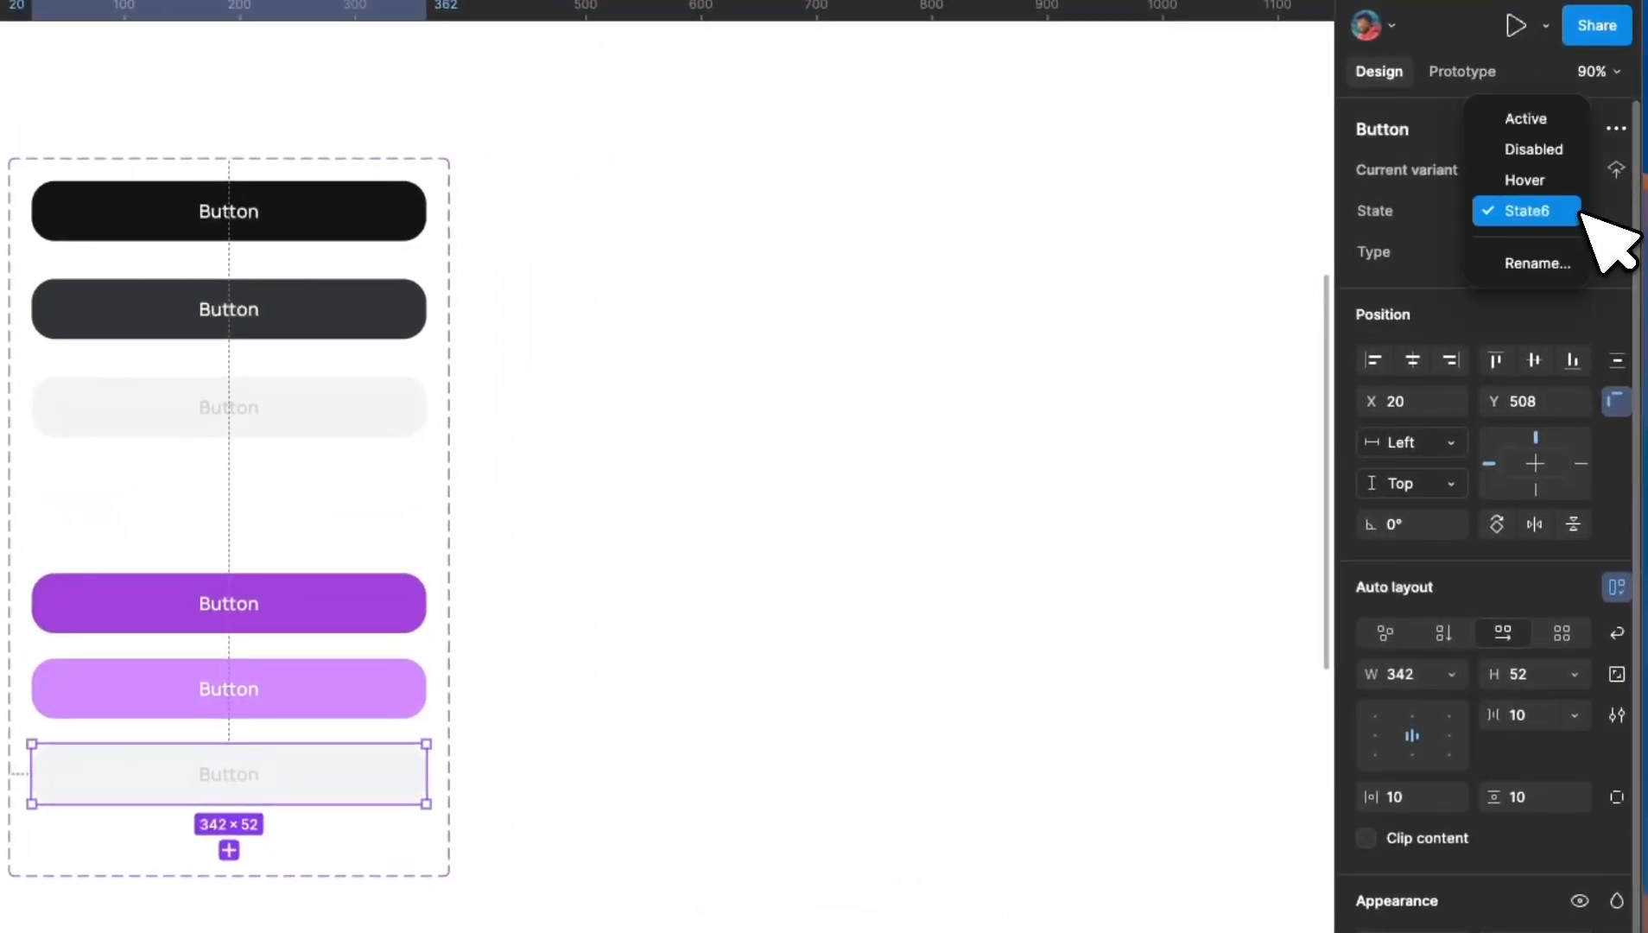
click(1566, 154)
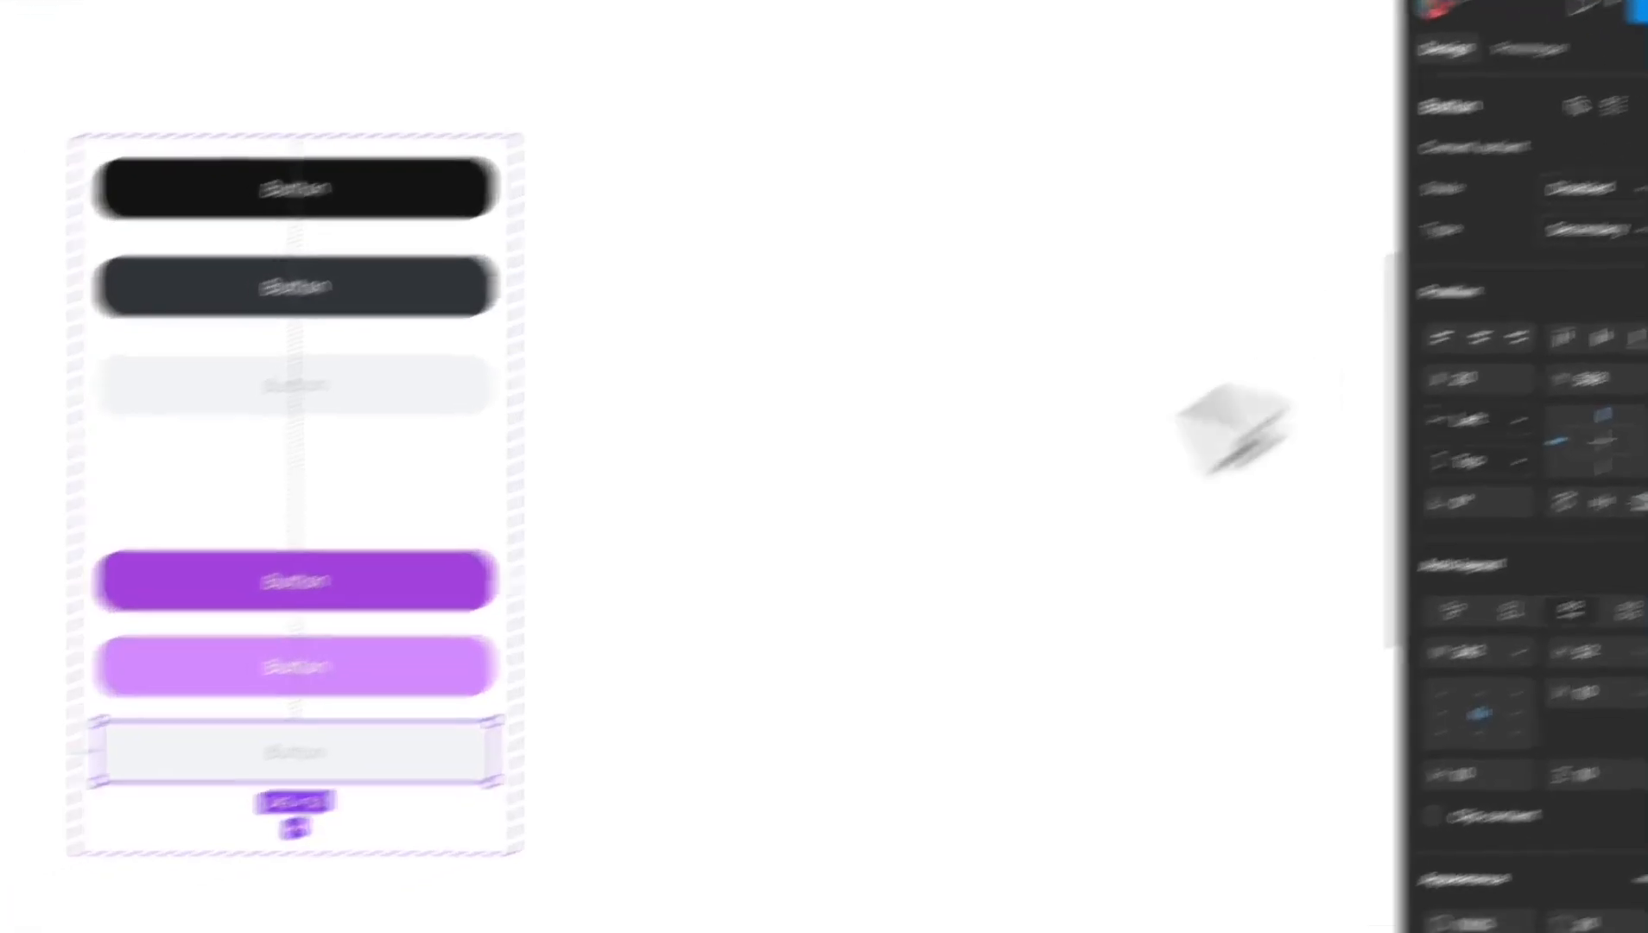
Step: Switch the button instance on the Create an Account form to Type Secondary and check it in the prototype preview
scroll(399, 496, down, 6)
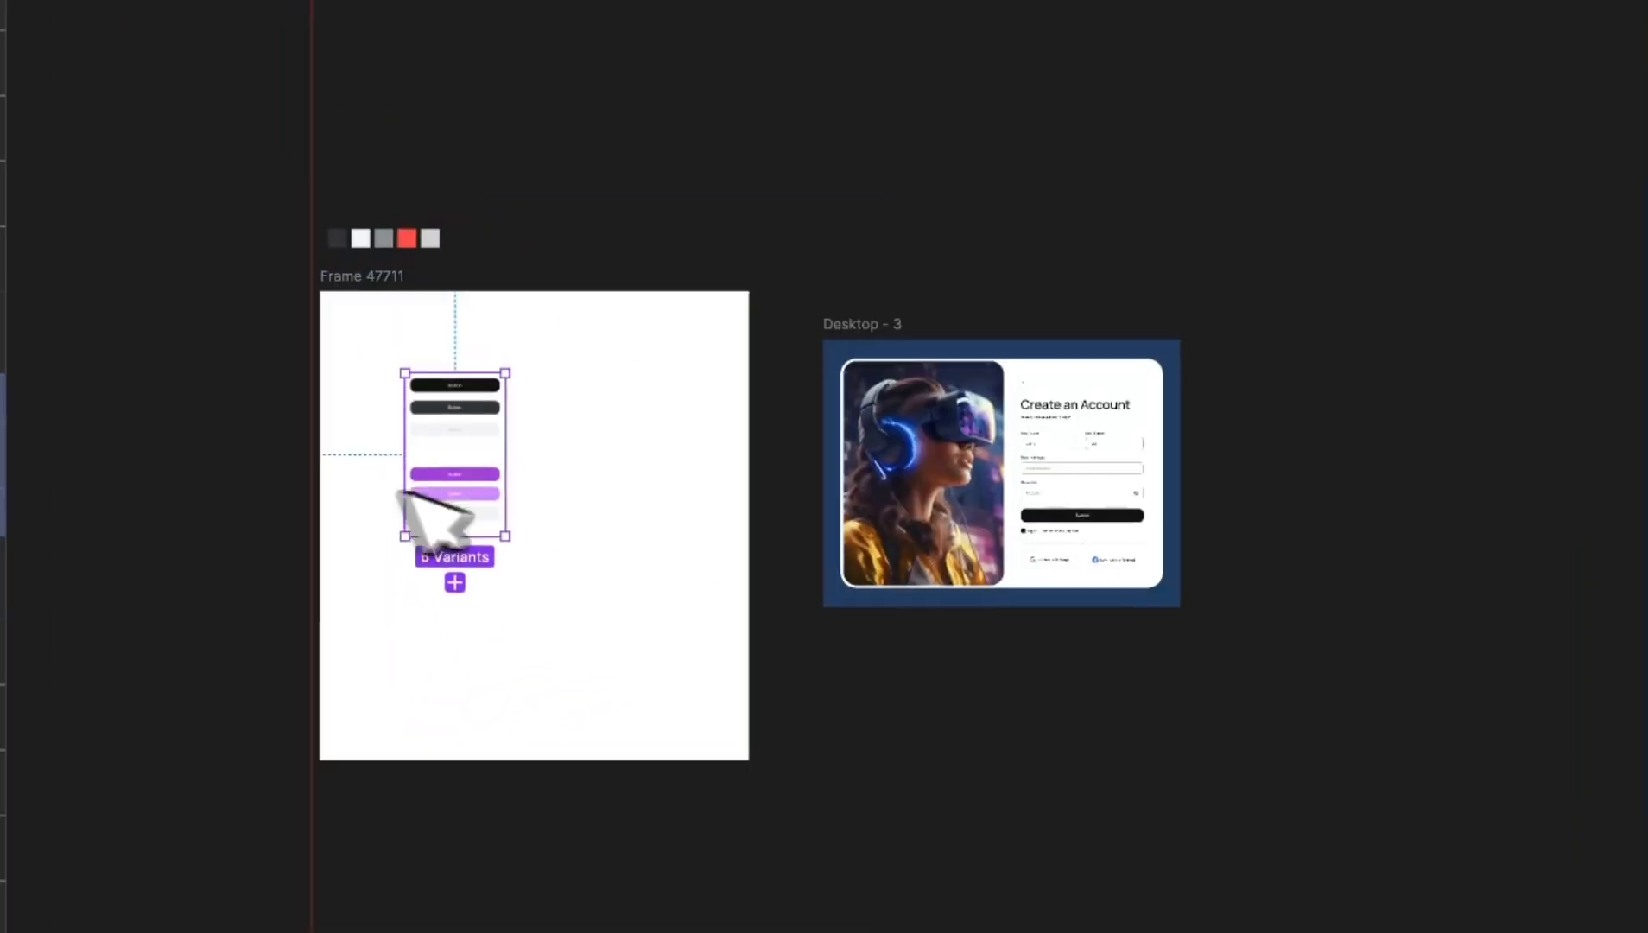
scroll(1181, 549, up, 6)
click(1066, 485)
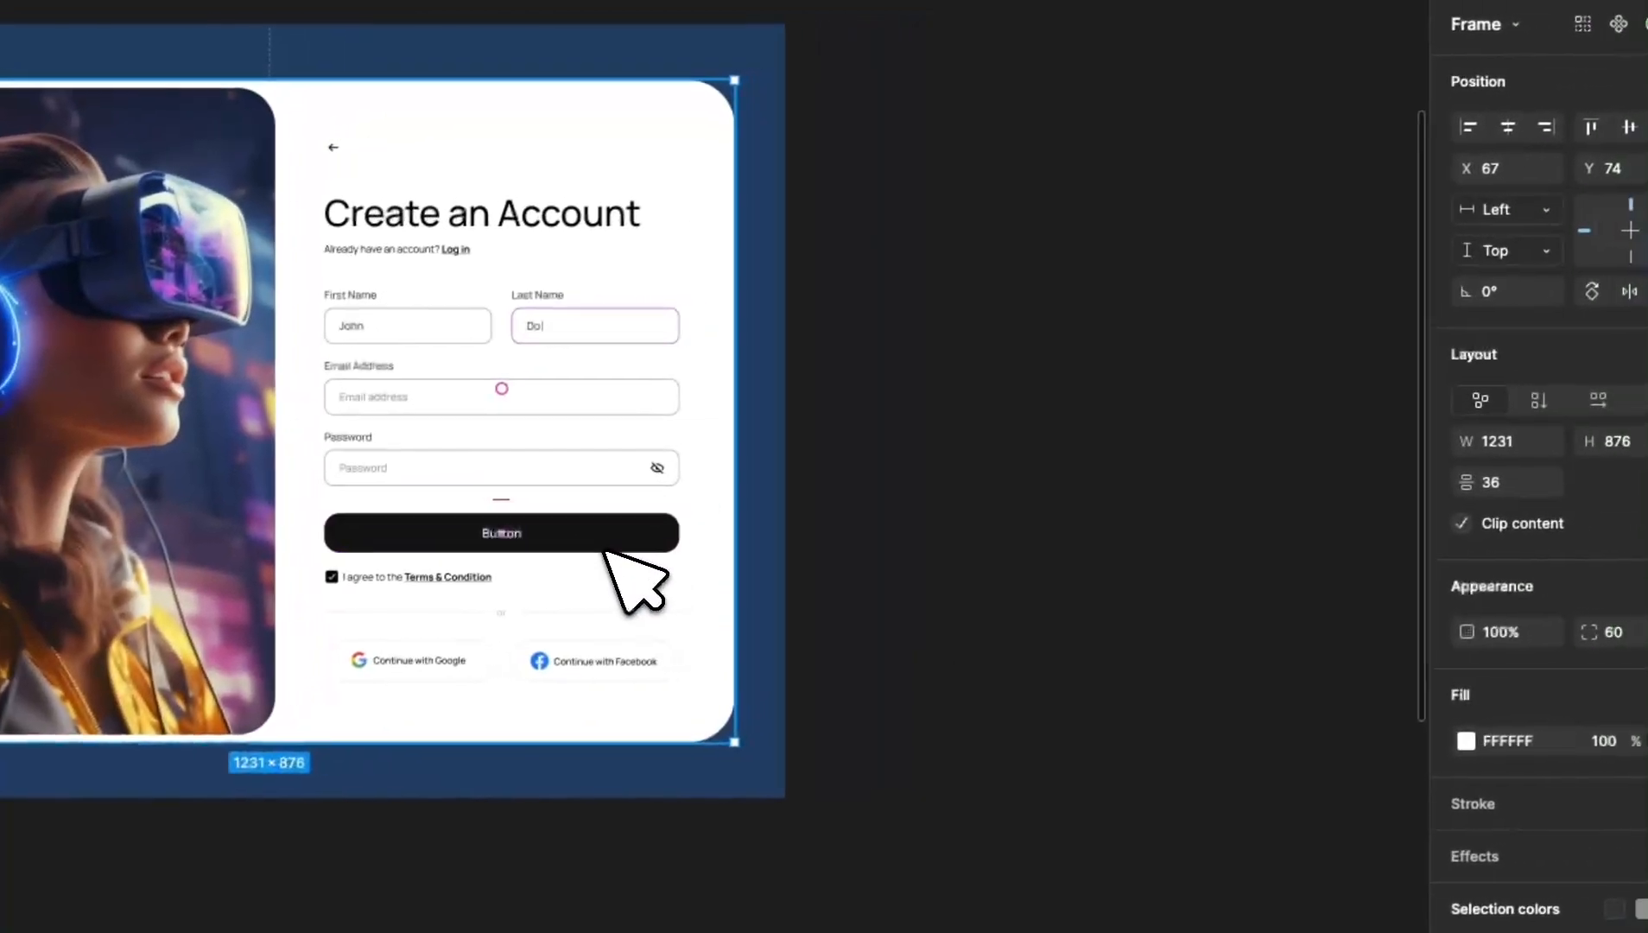
click(757, 523)
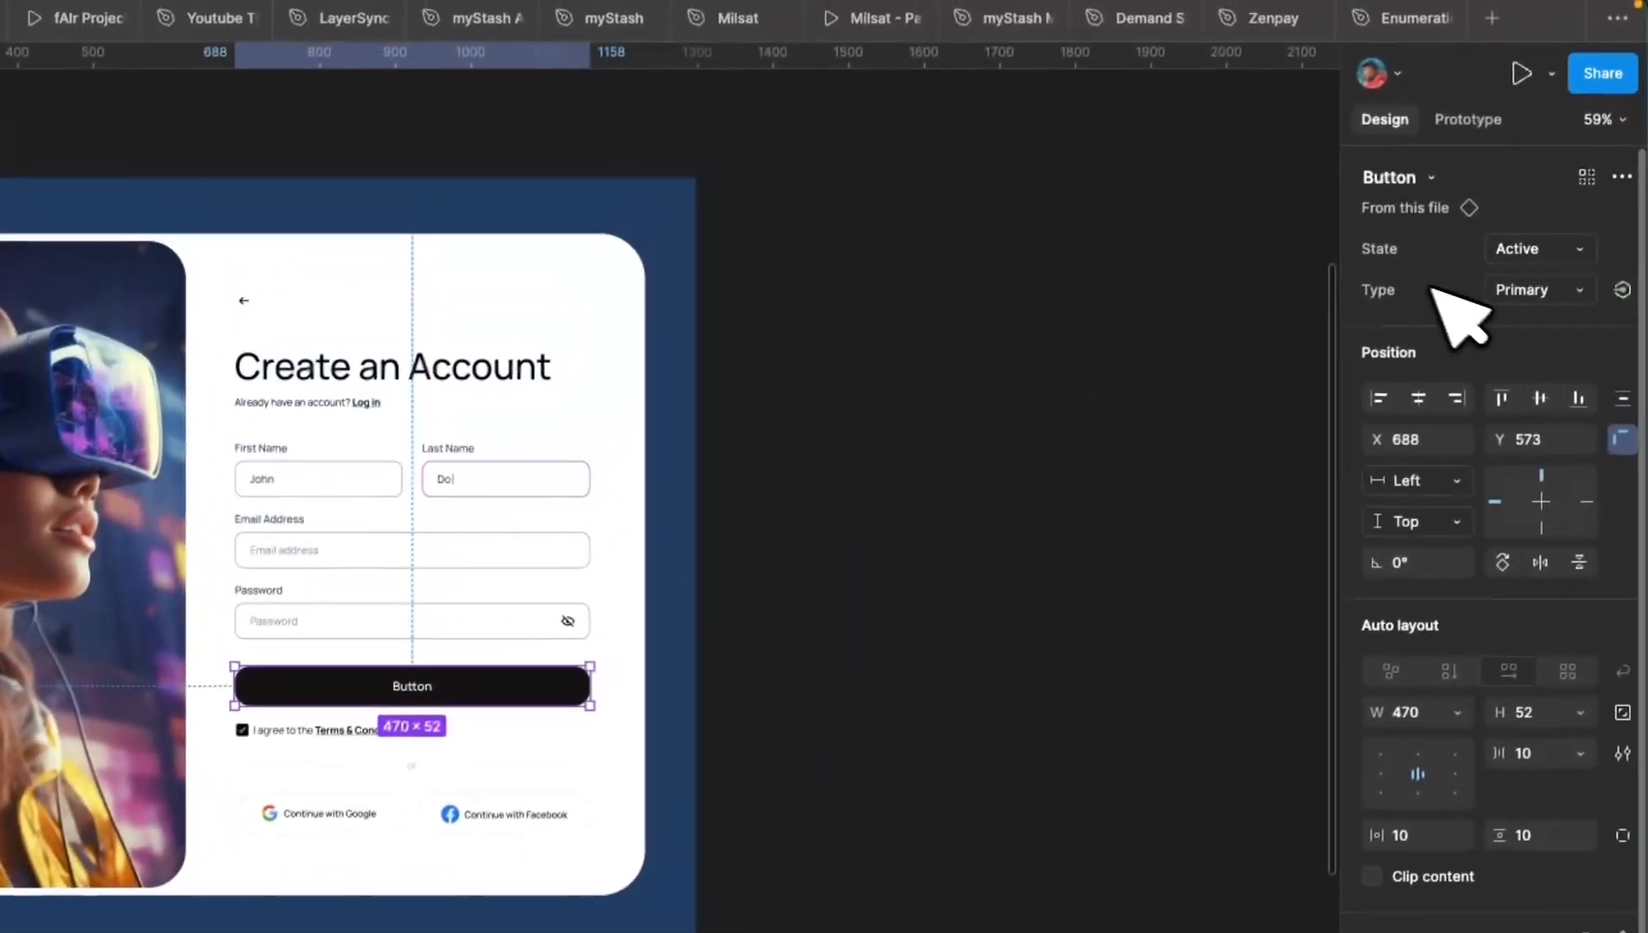
click(1626, 191)
click(1632, 223)
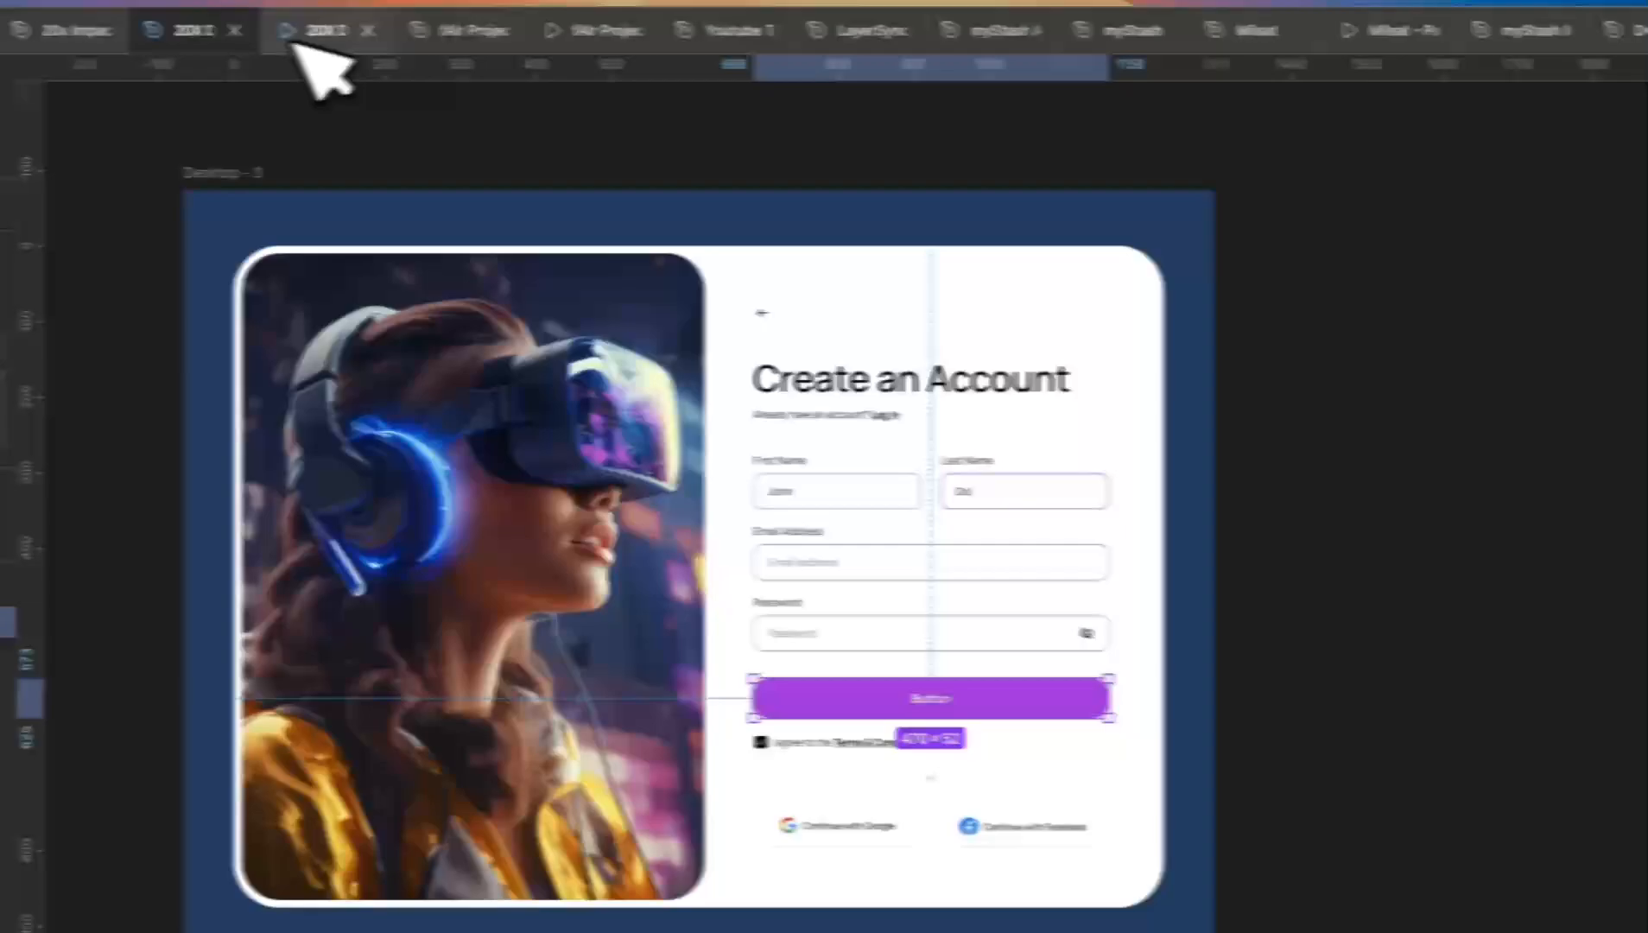
click(325, 31)
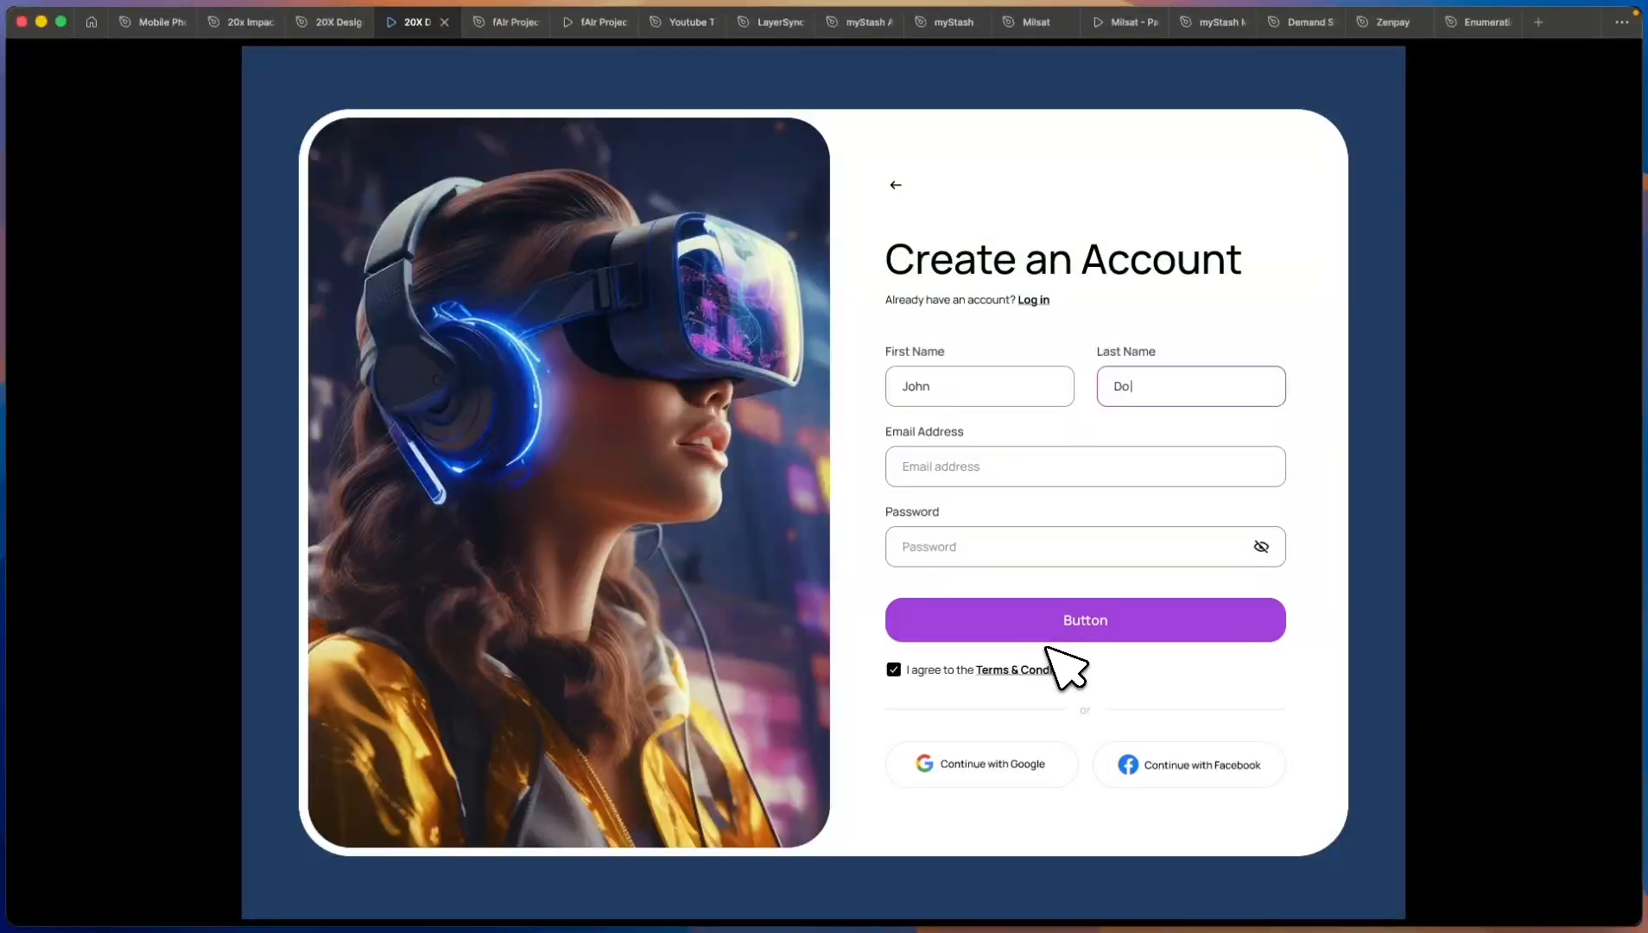
click(337, 22)
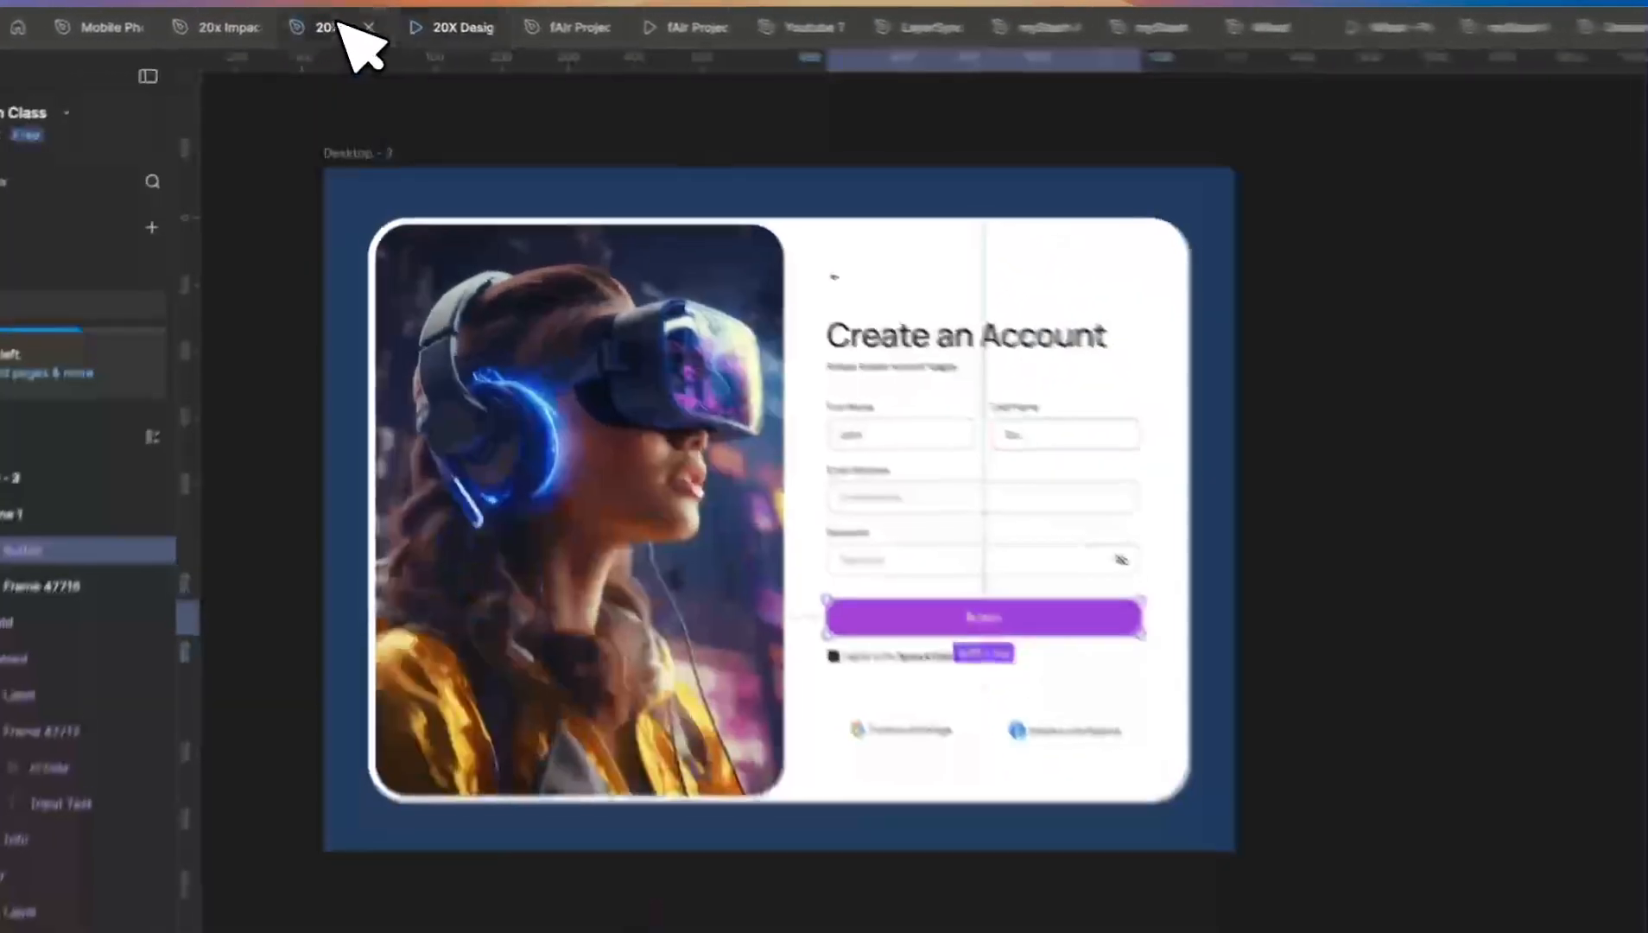
Step: Display the Button component set's prototype connections and examine the While hovering links of the two purple variants
scroll(891, 527, down, 5)
scroll(609, 519, up, 6)
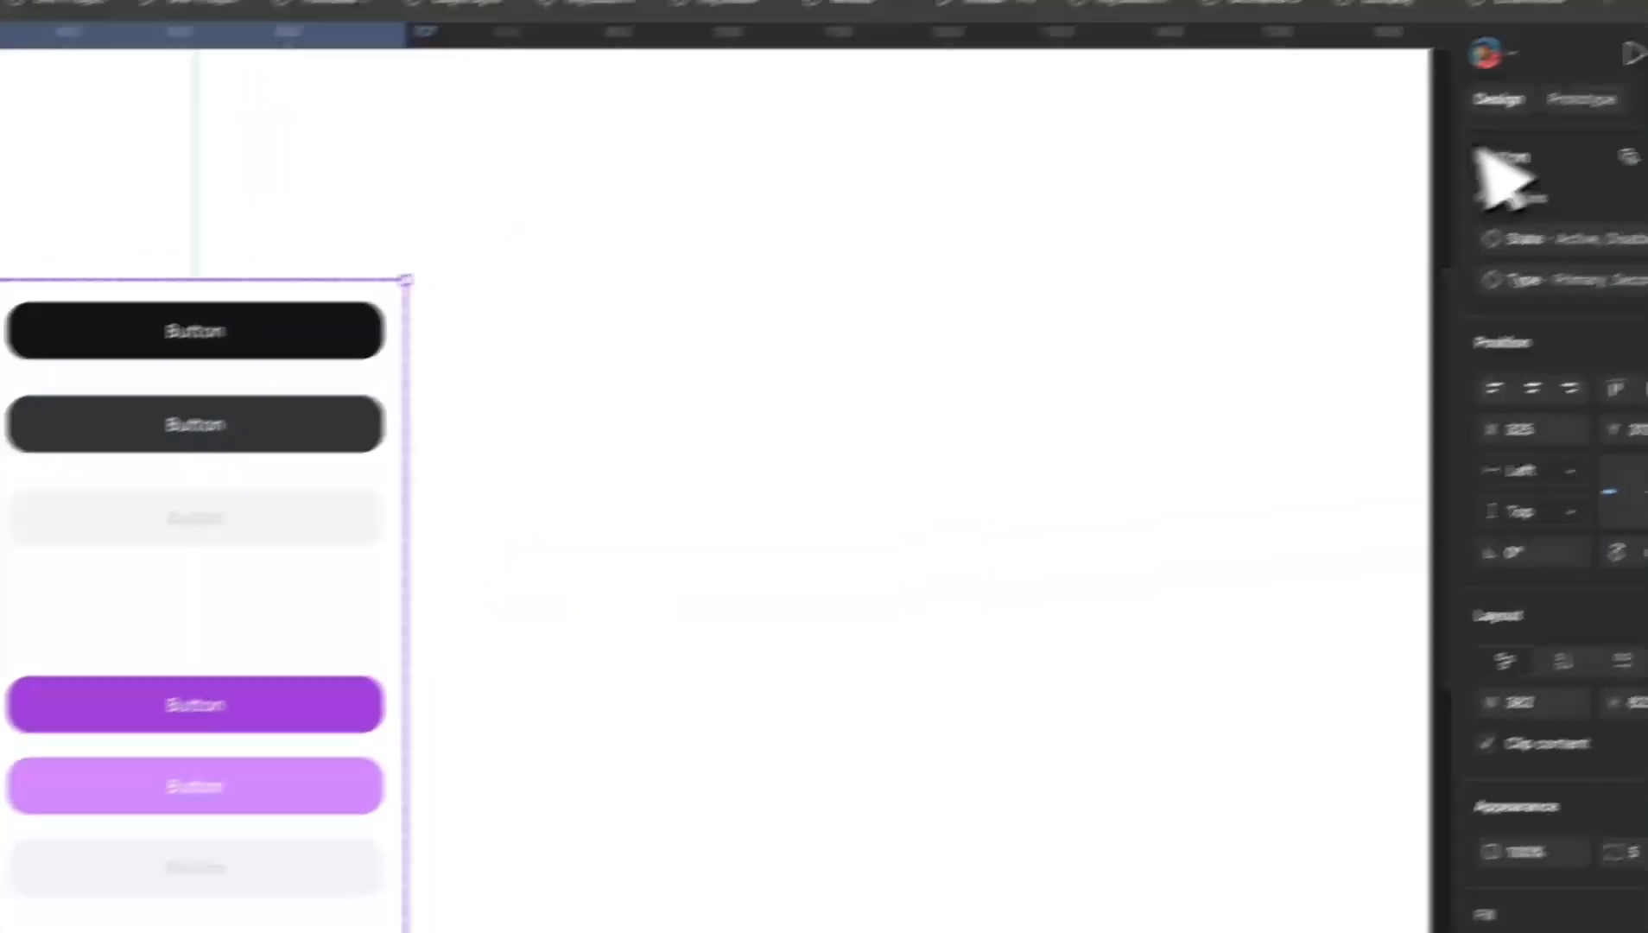
click(1500, 134)
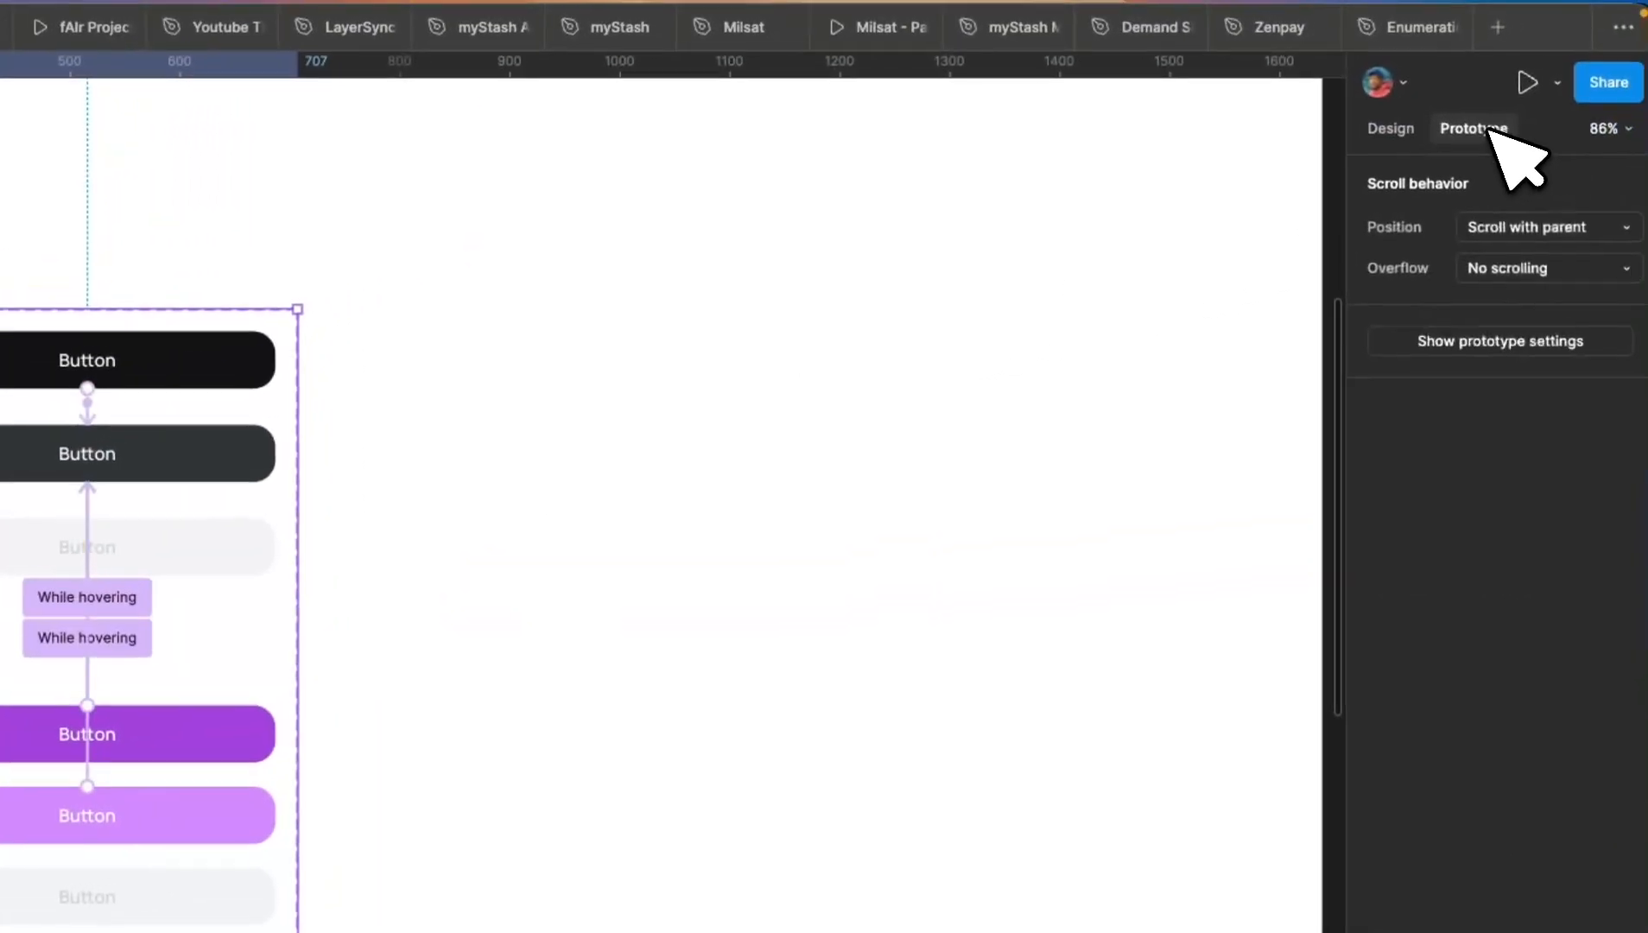
scroll(894, 380, up, 5)
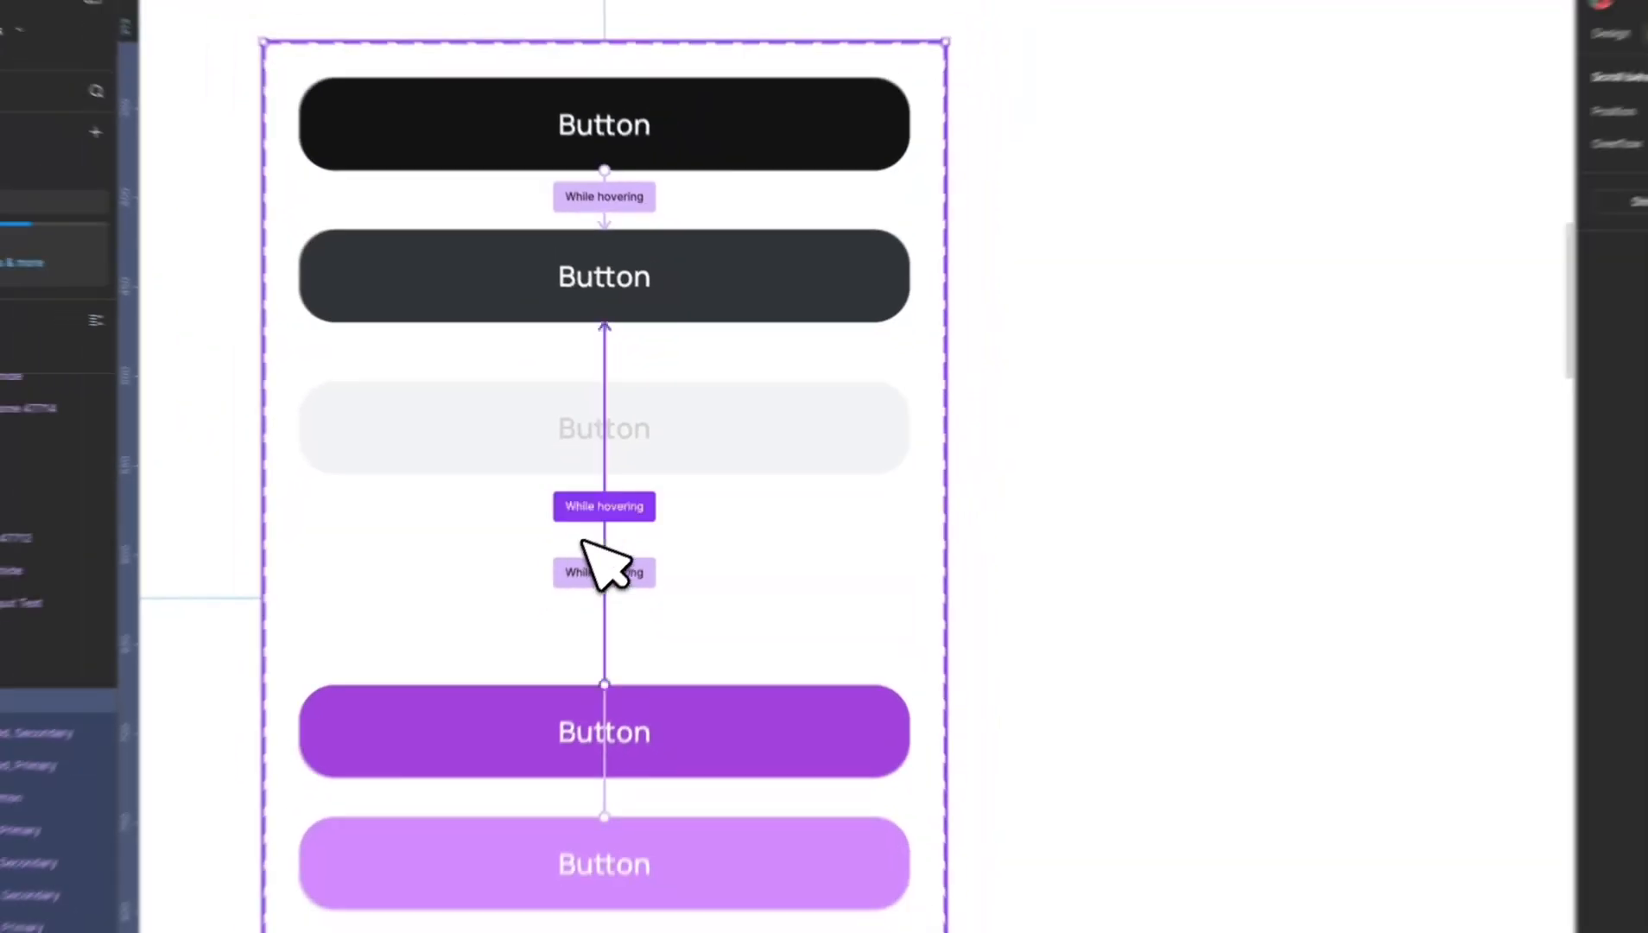
scroll(623, 619, up, 3)
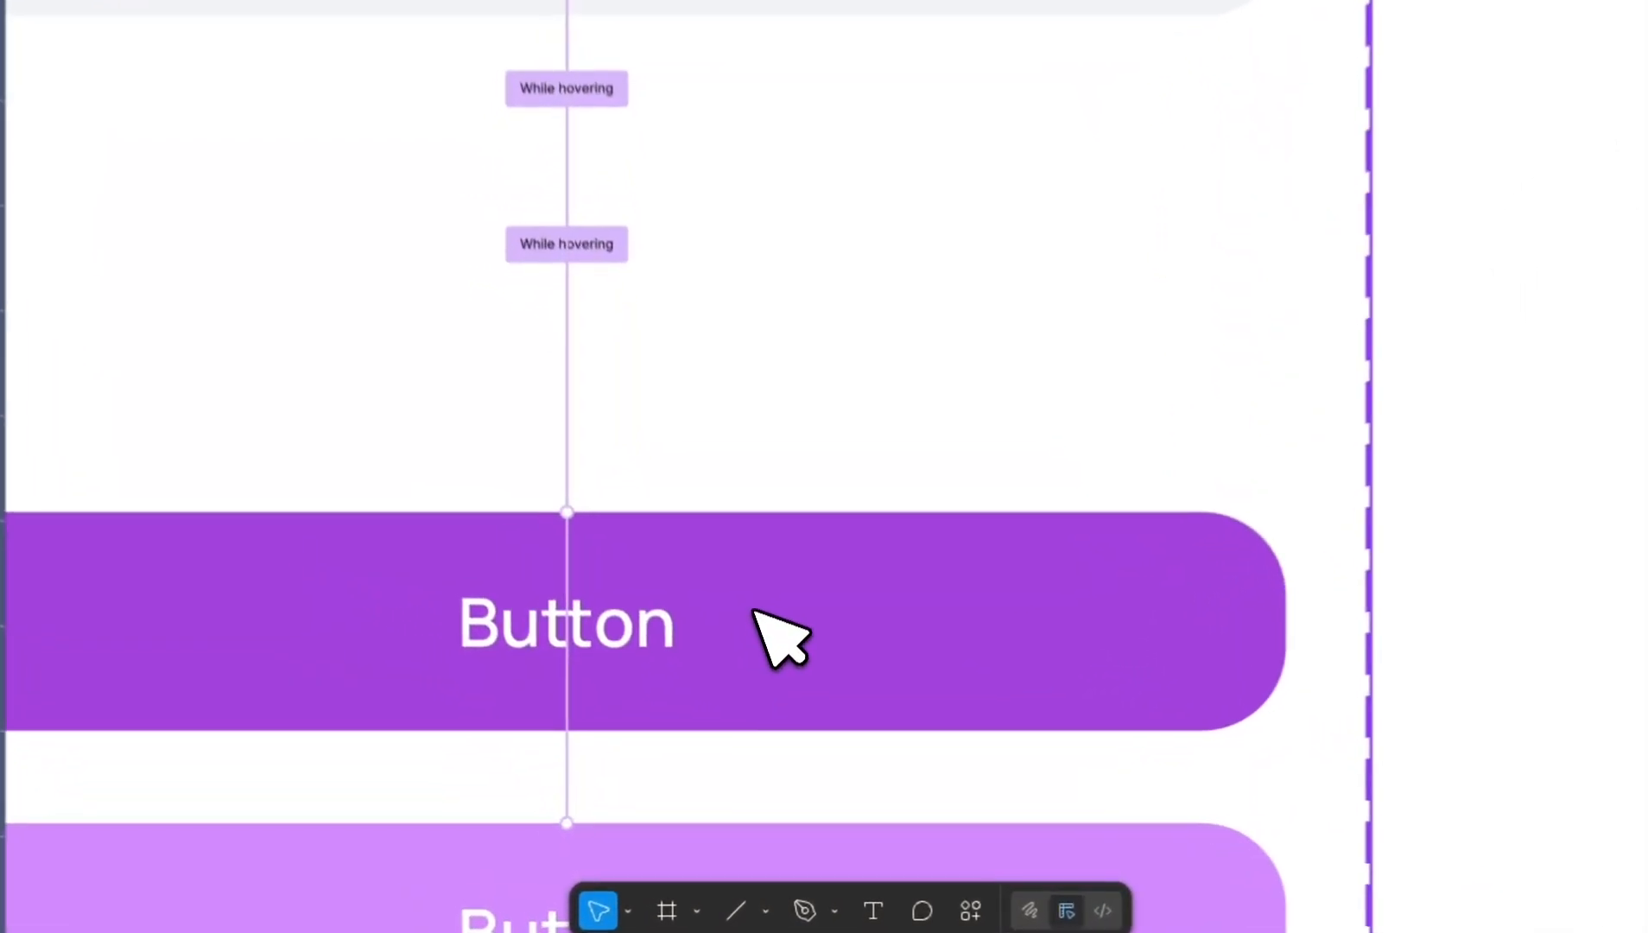
Step: Redirect the dark purple variant's While hovering interaction from the dark grey variant to the light purple one
click(864, 557)
scroll(864, 557, down, 3)
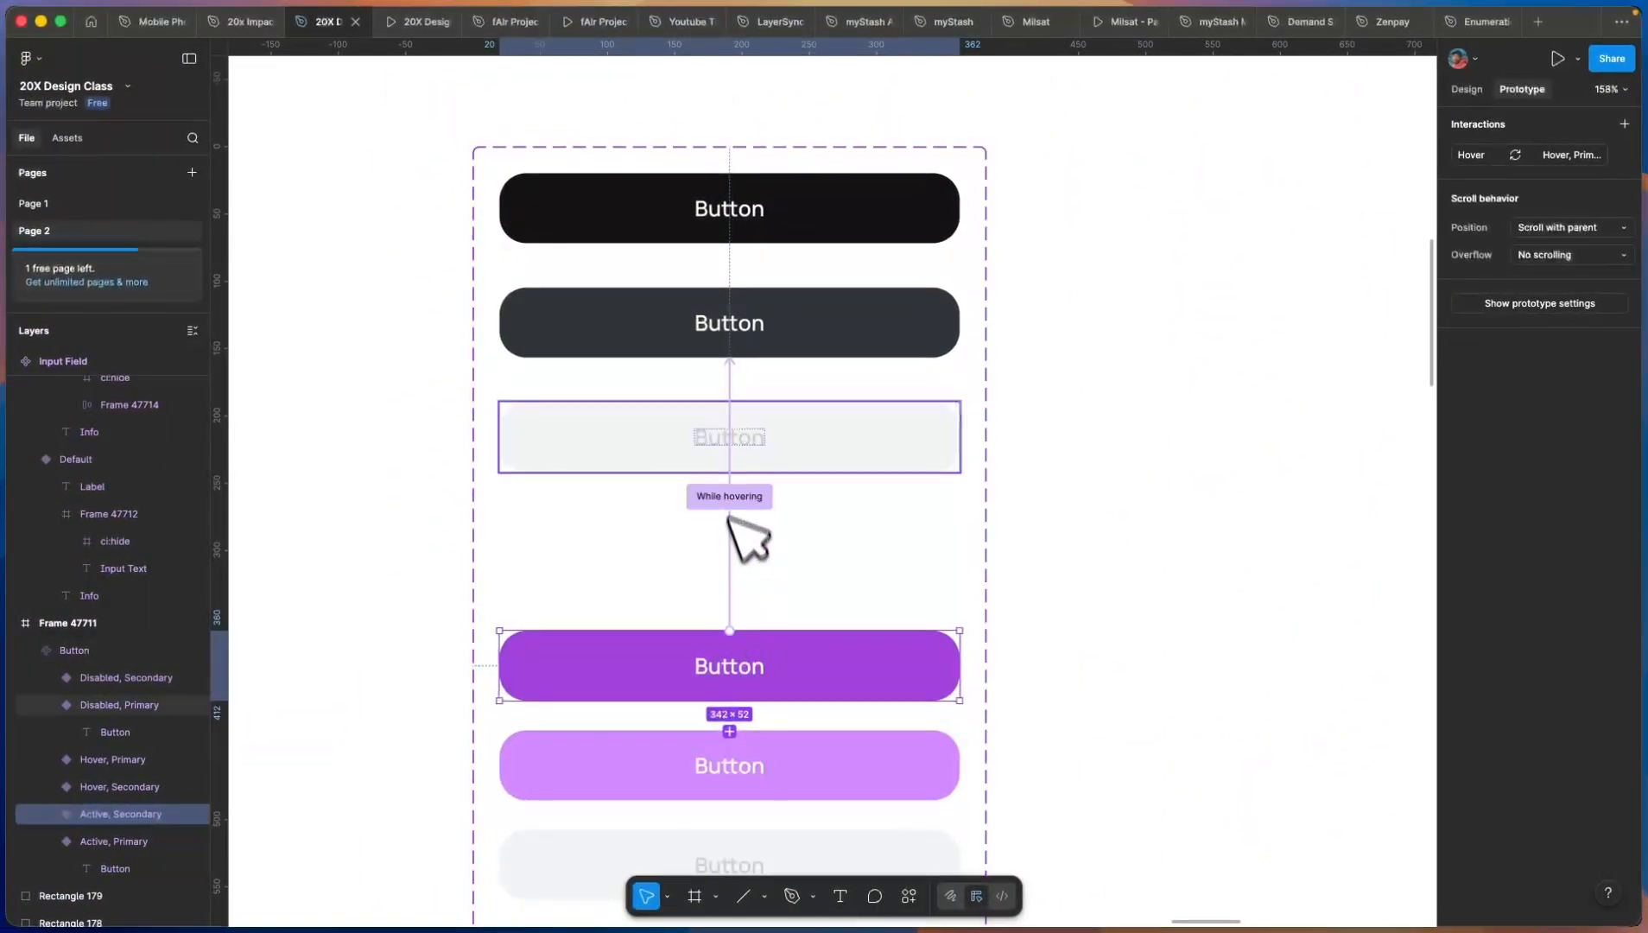
scroll(756, 326, down, 1)
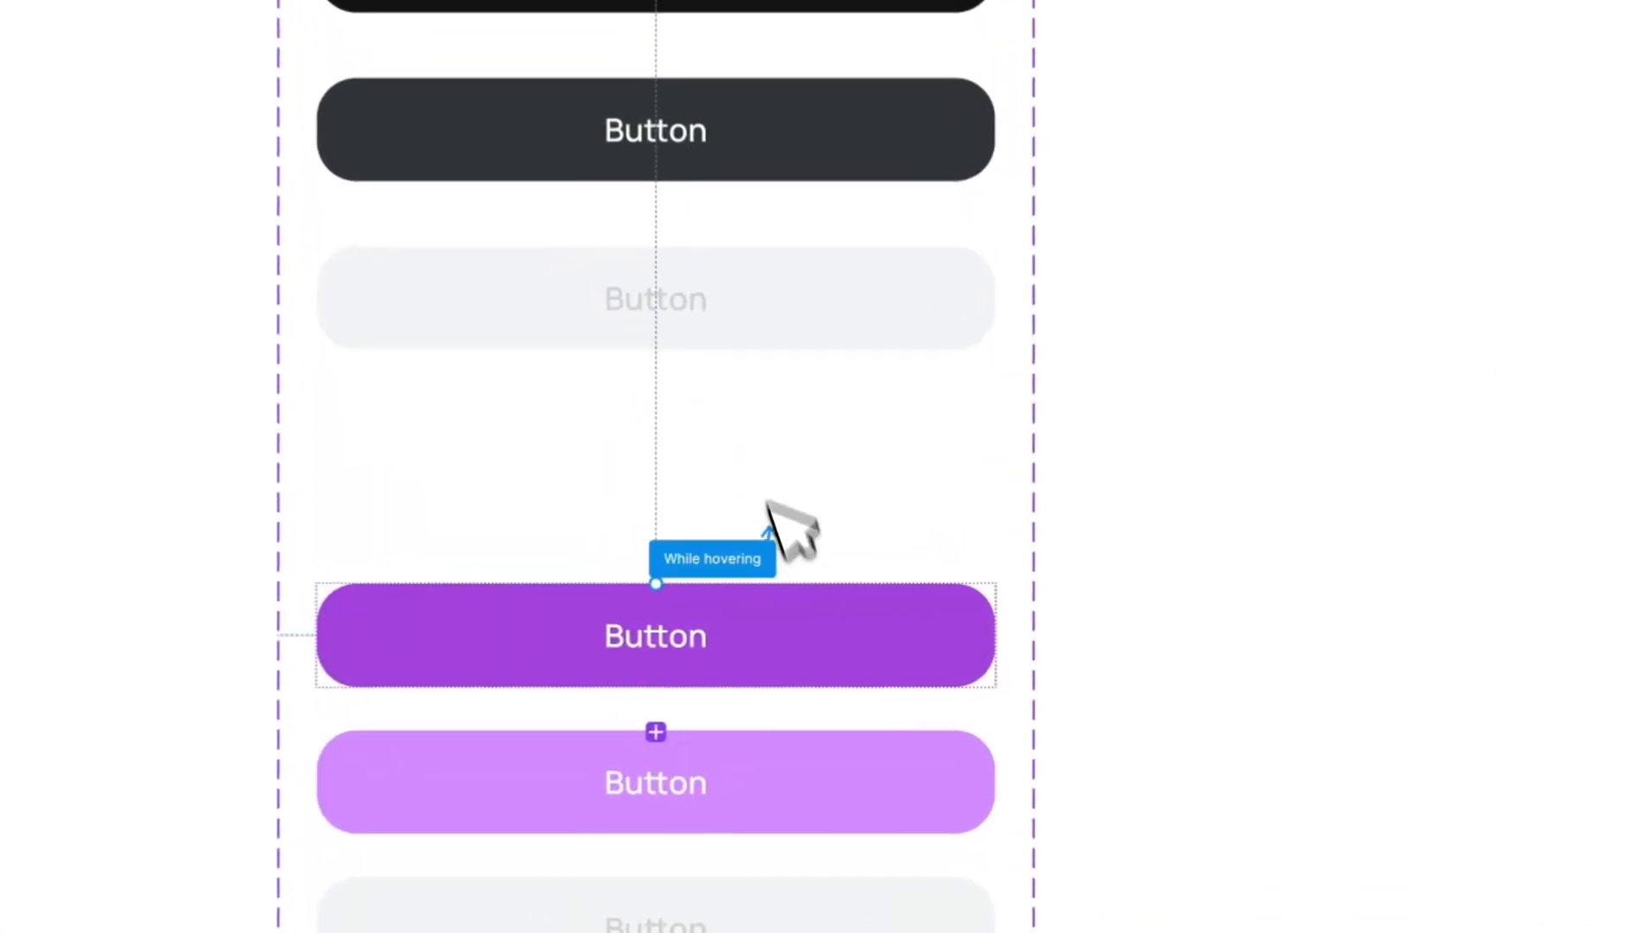
drag(730, 667, 763, 712)
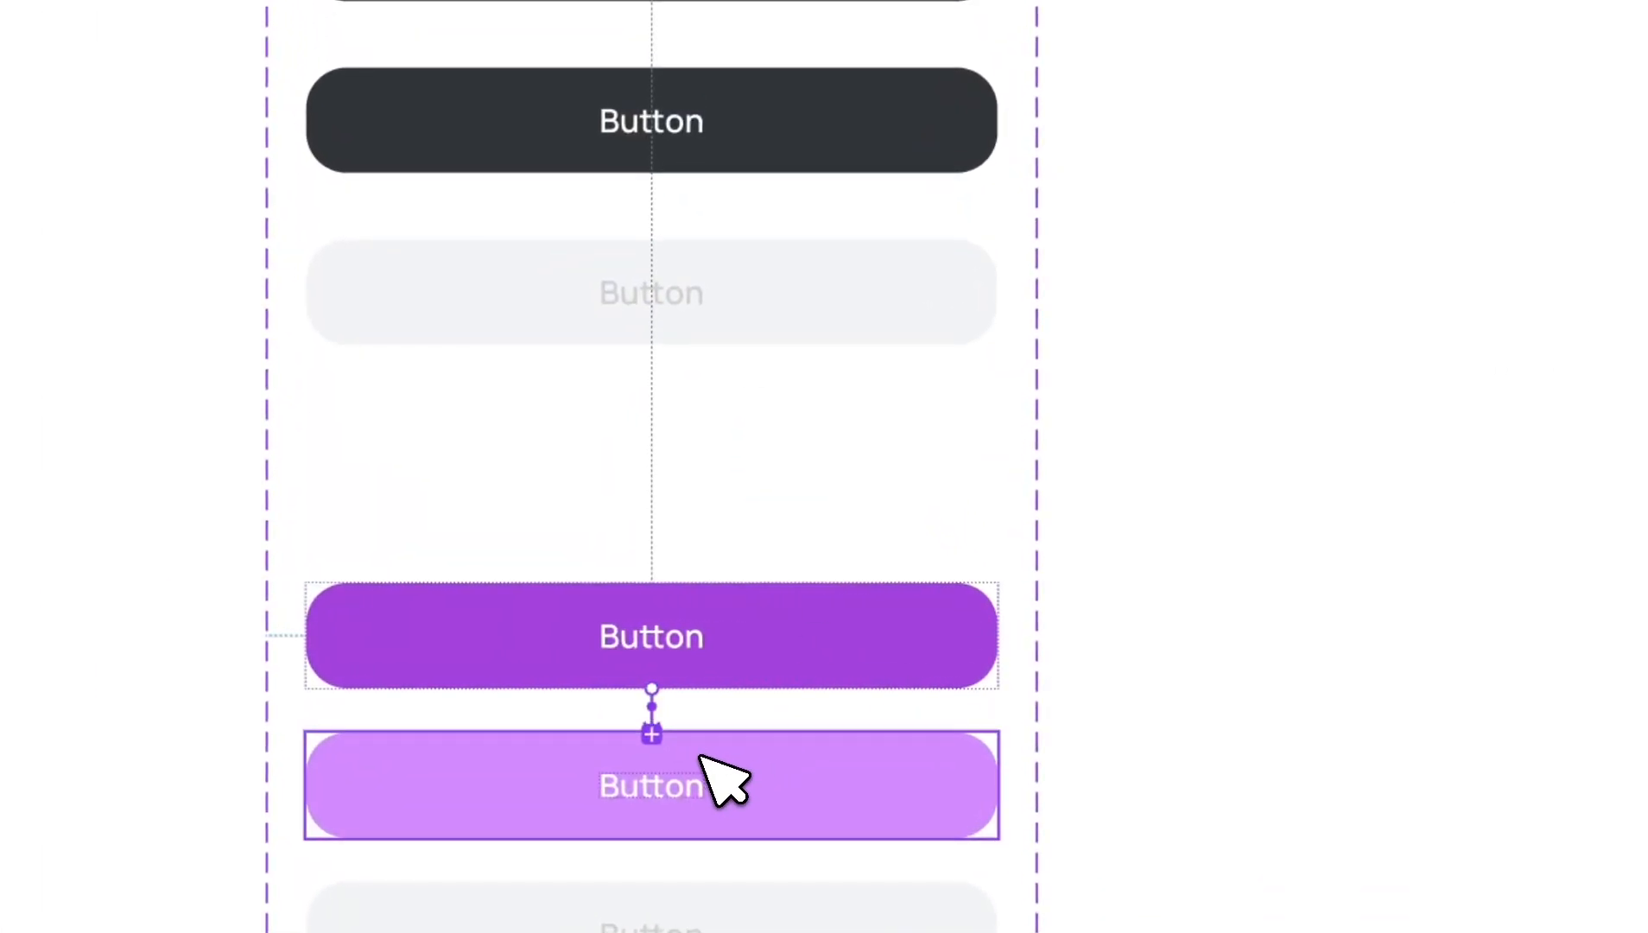
drag(699, 756, 702, 758)
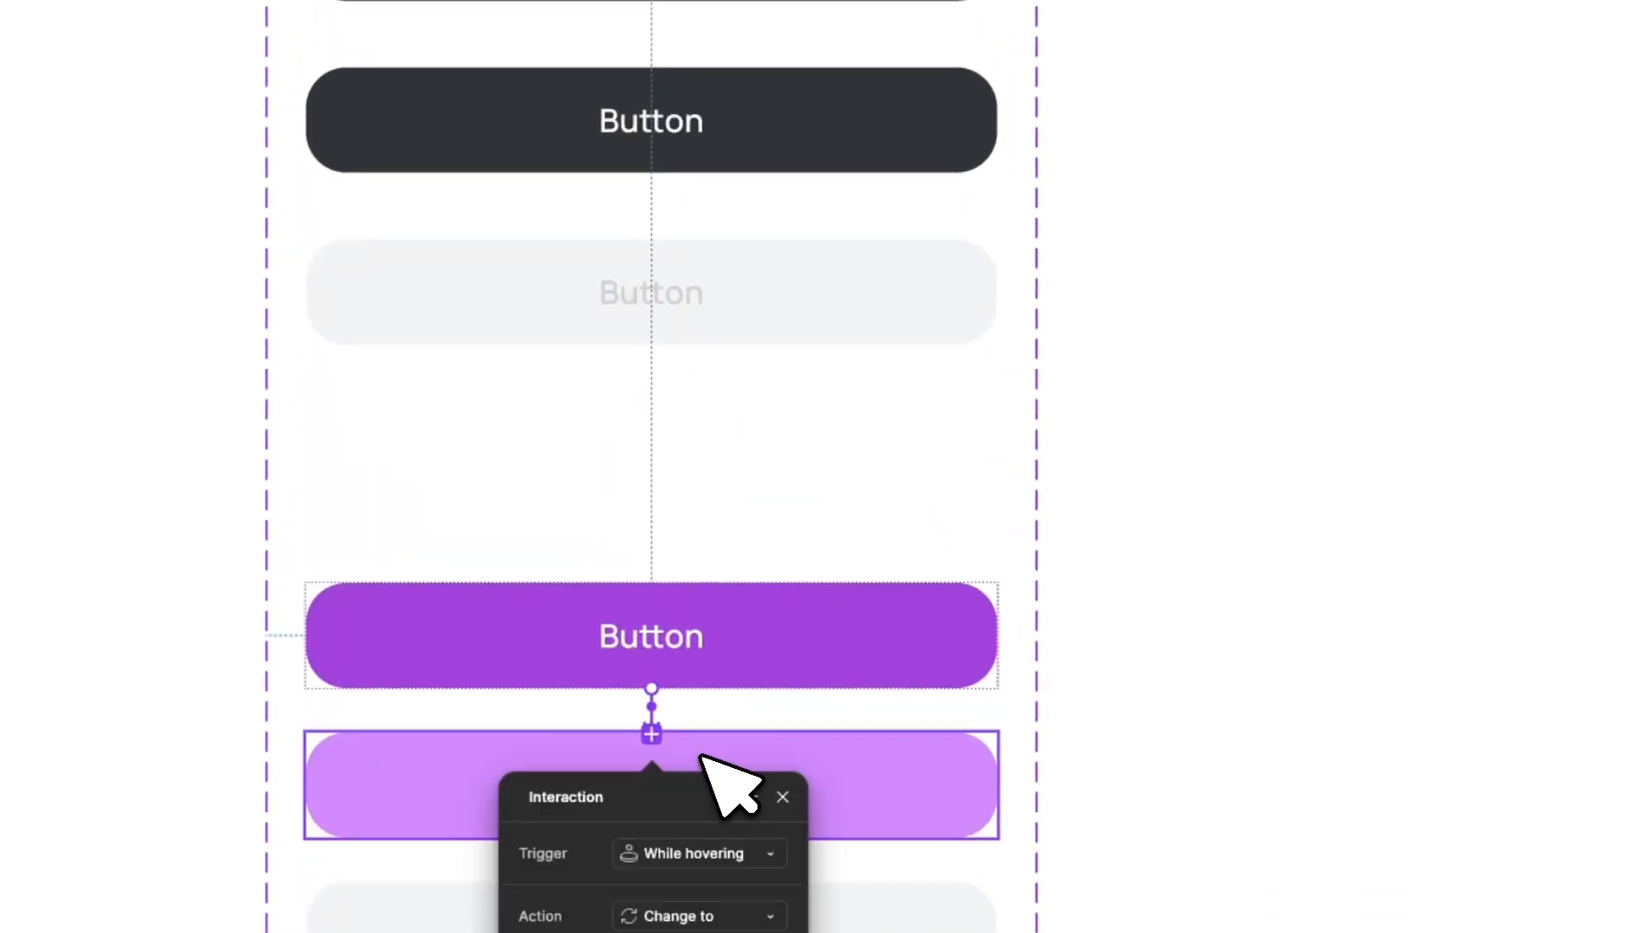
scroll(698, 753, down, 4)
click(1022, 797)
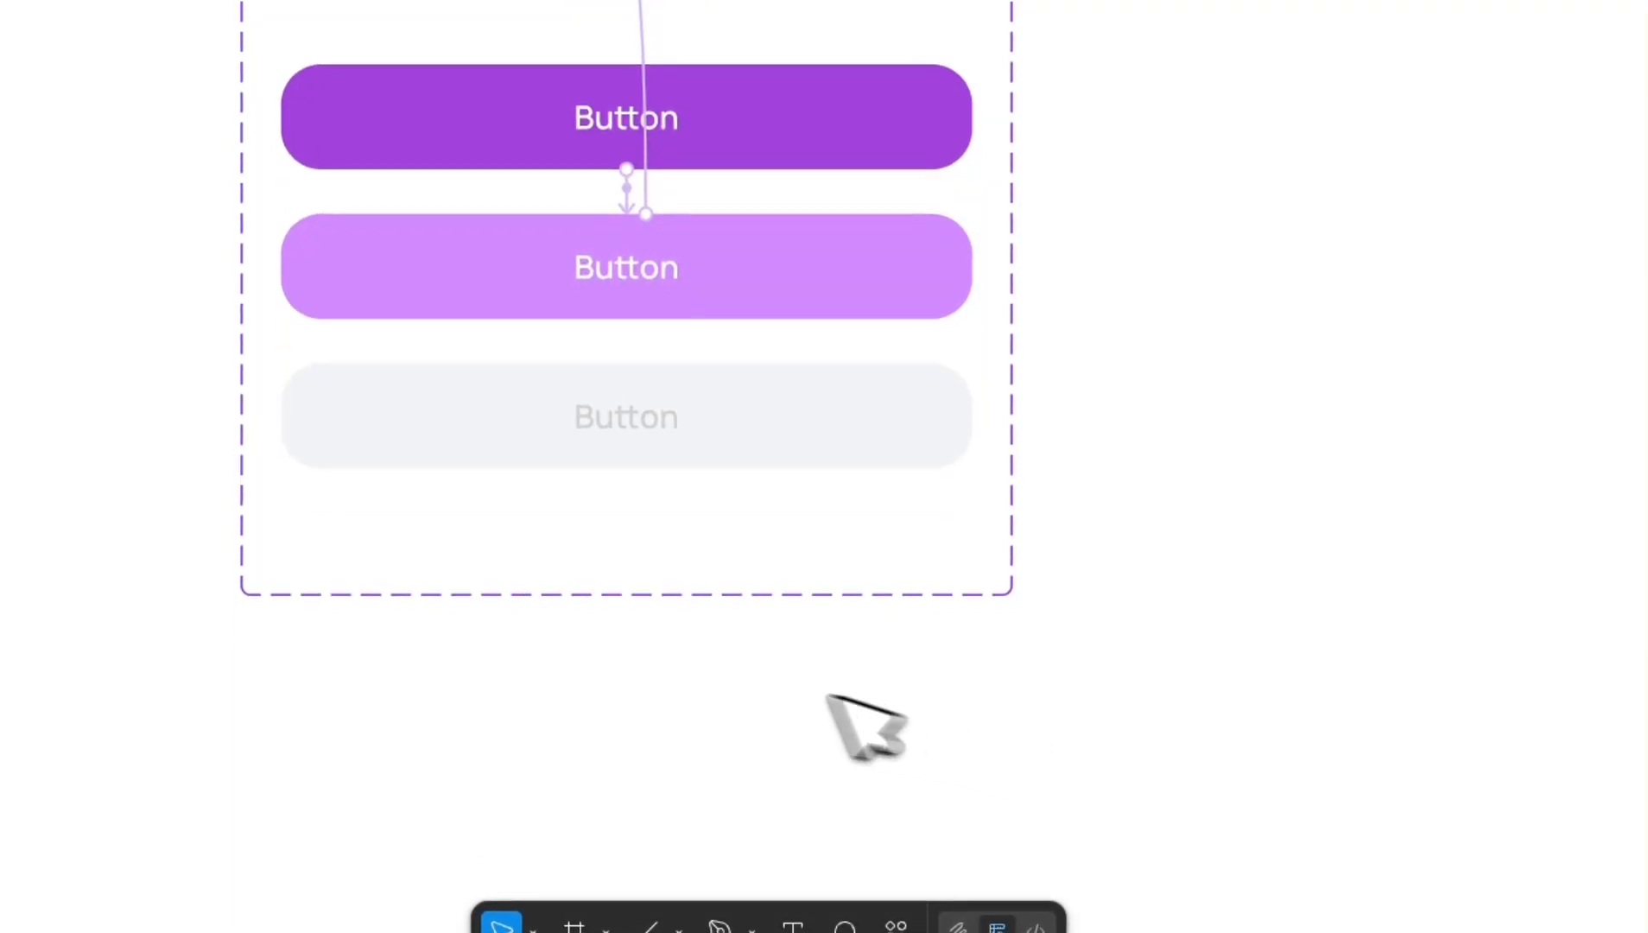
scroll(863, 728, up, 5)
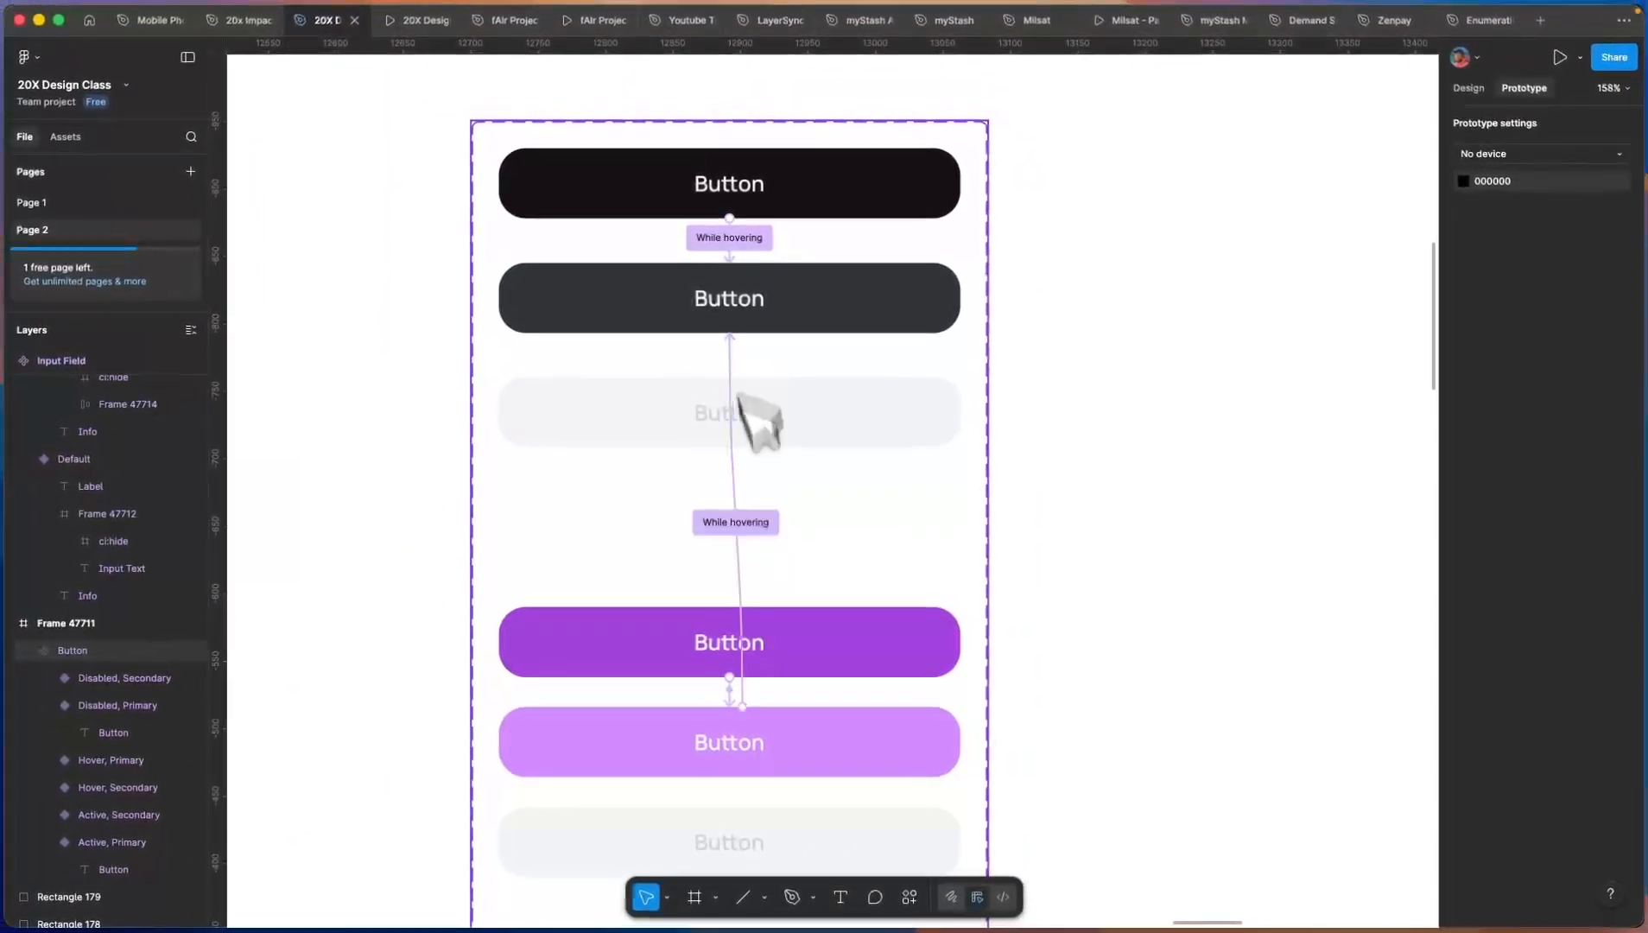
Step: Remove the light purple variant's While hovering link to the dark grey variant and check the form button's hover in the prototype preview
drag(730, 361, 828, 524)
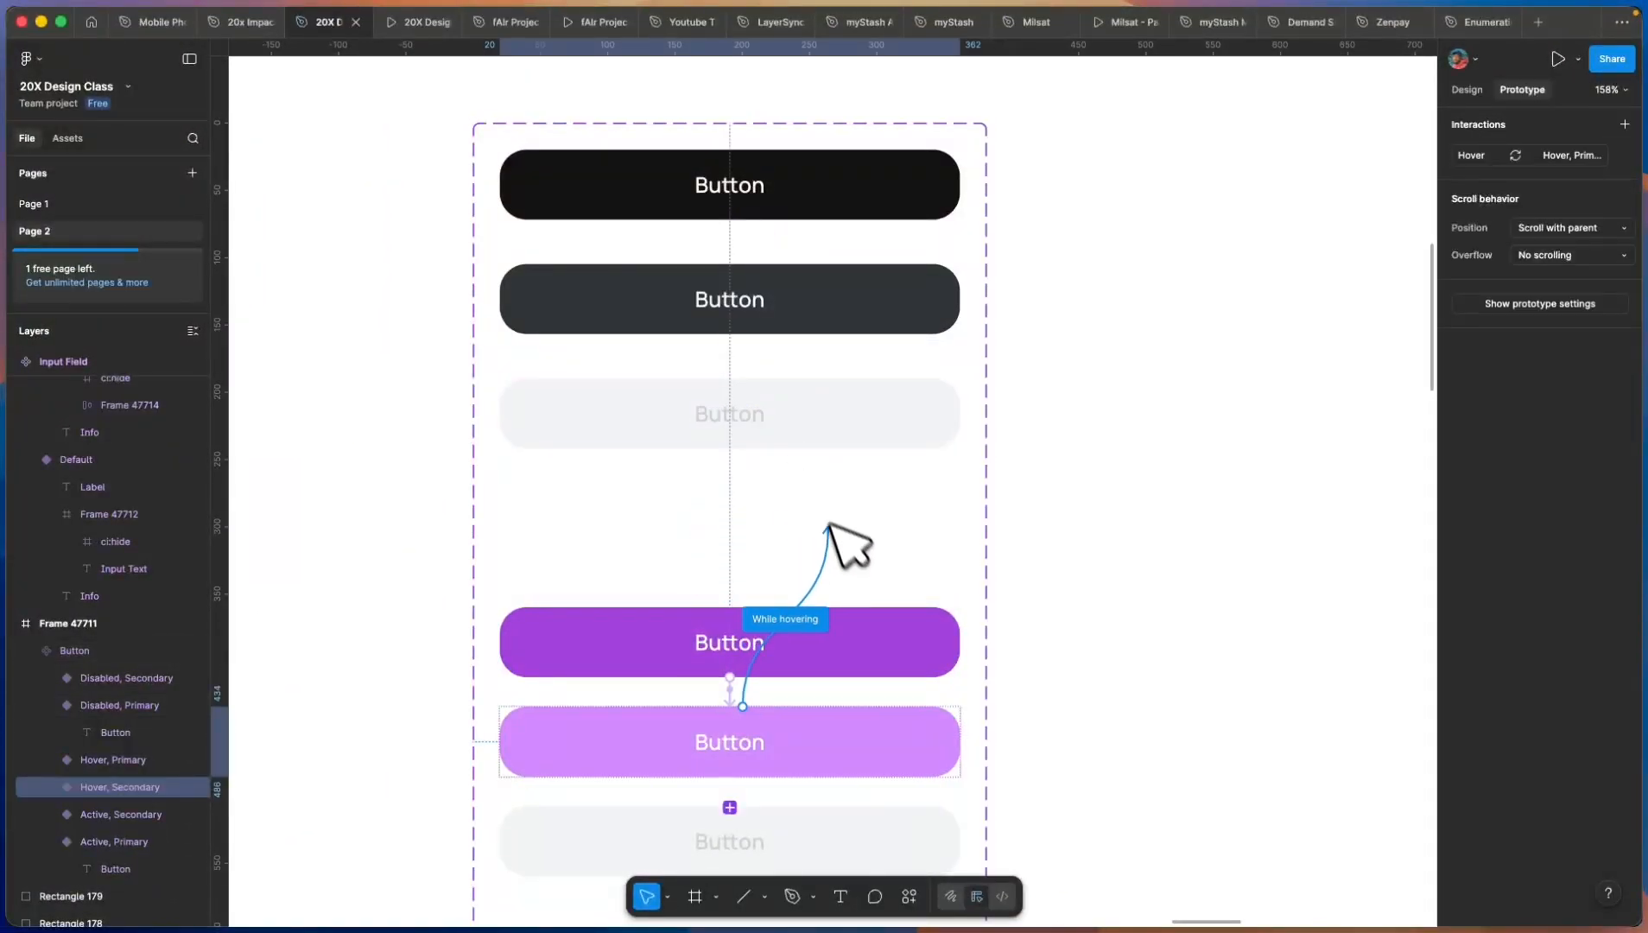
drag(871, 332, 1337, 429)
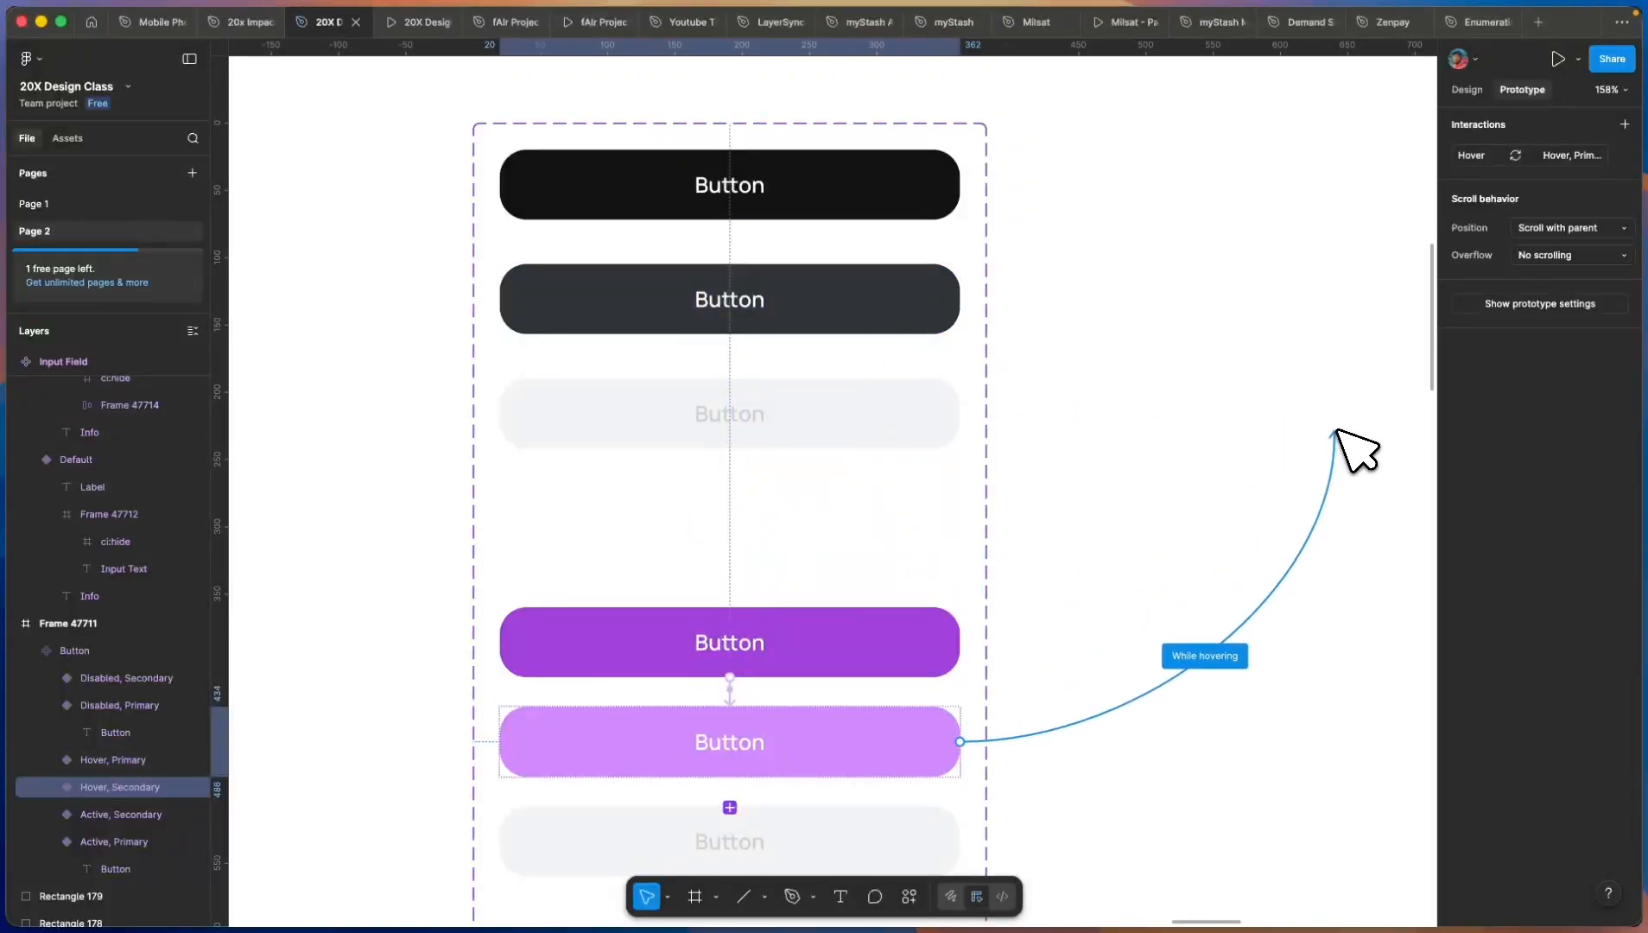
scroll(1241, 522, down, 3)
click(1214, 540)
key(super+alt+Return)
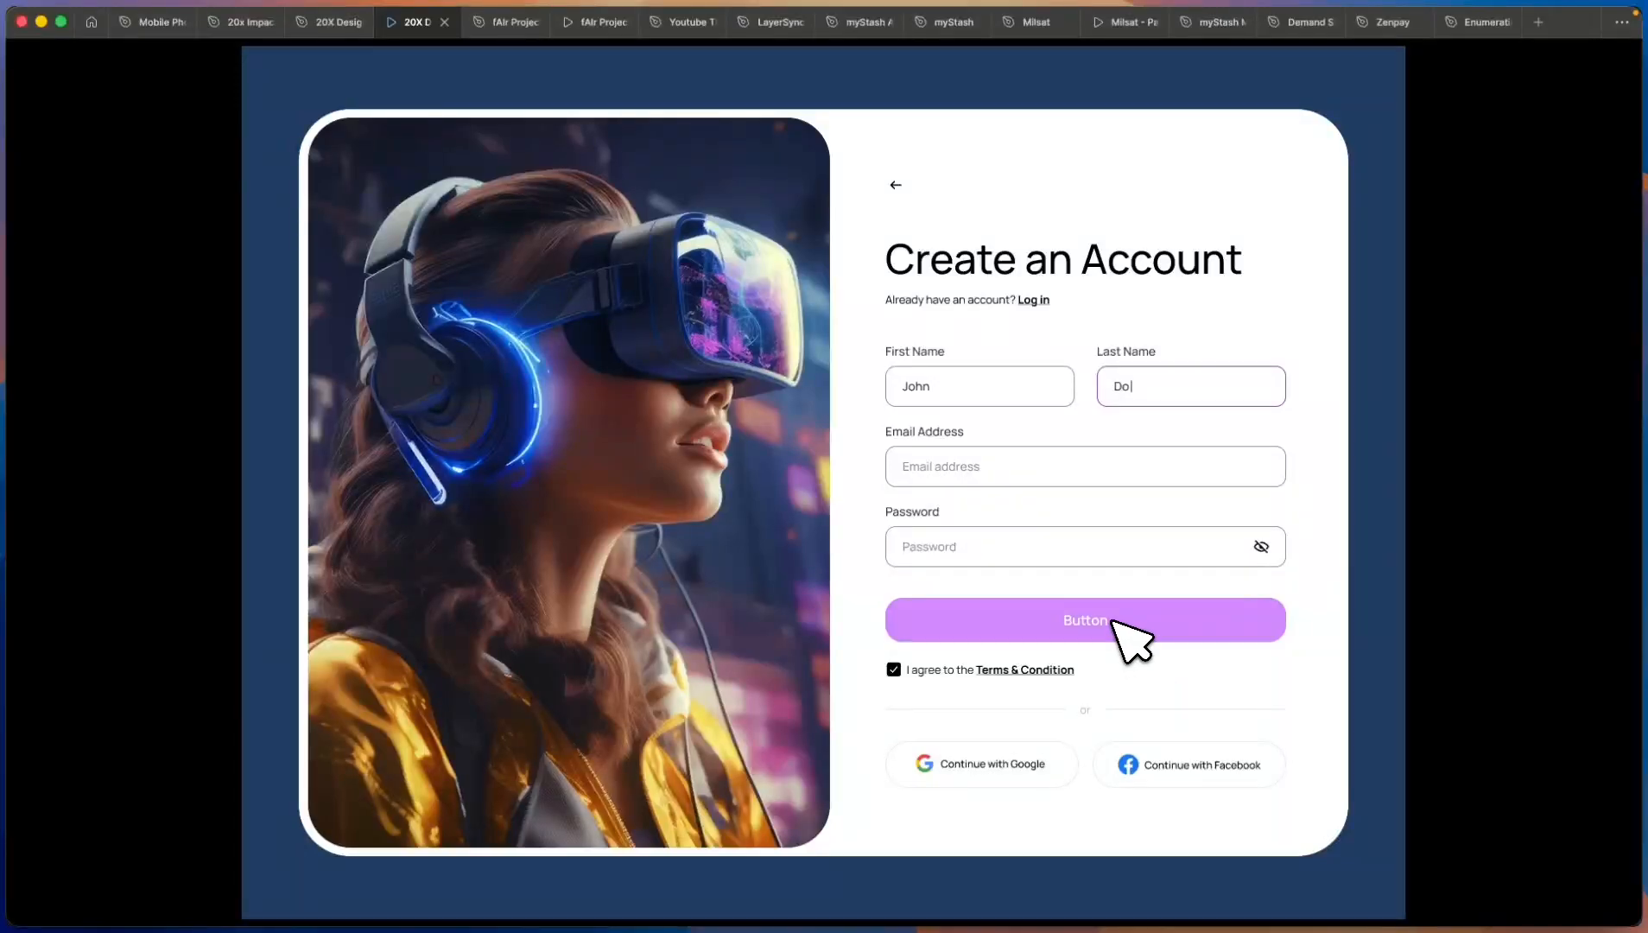
click(339, 21)
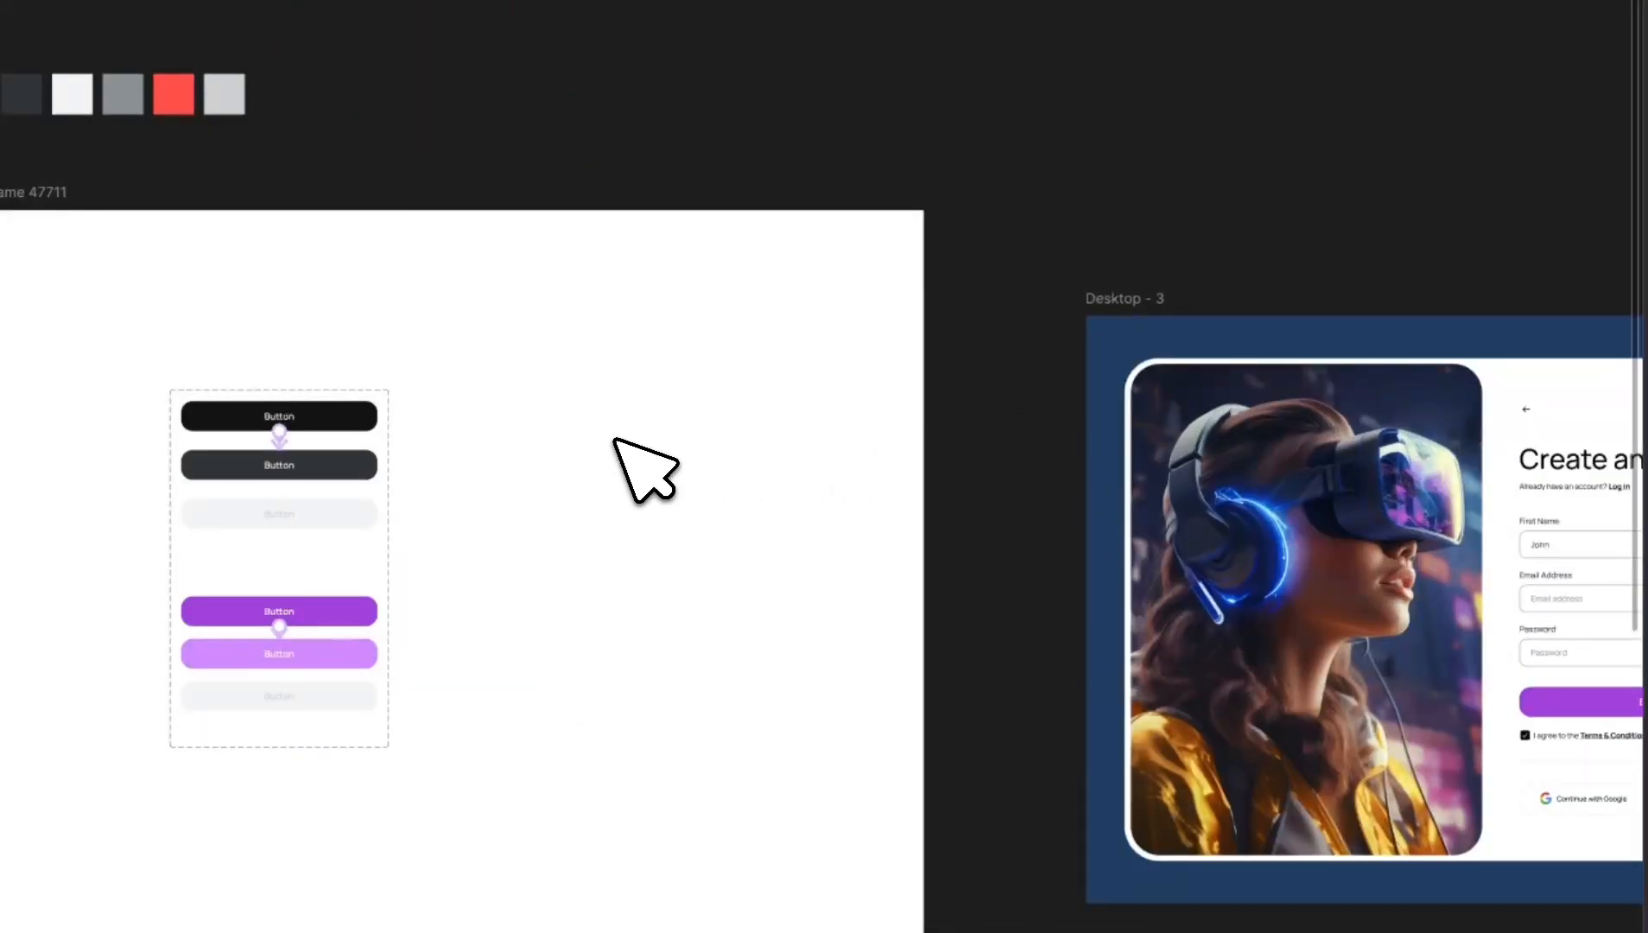
Step: Switch the button instance on the Create an Account form to Type Primary
scroll(617, 444, down, 4)
scroll(1055, 570, up, 4)
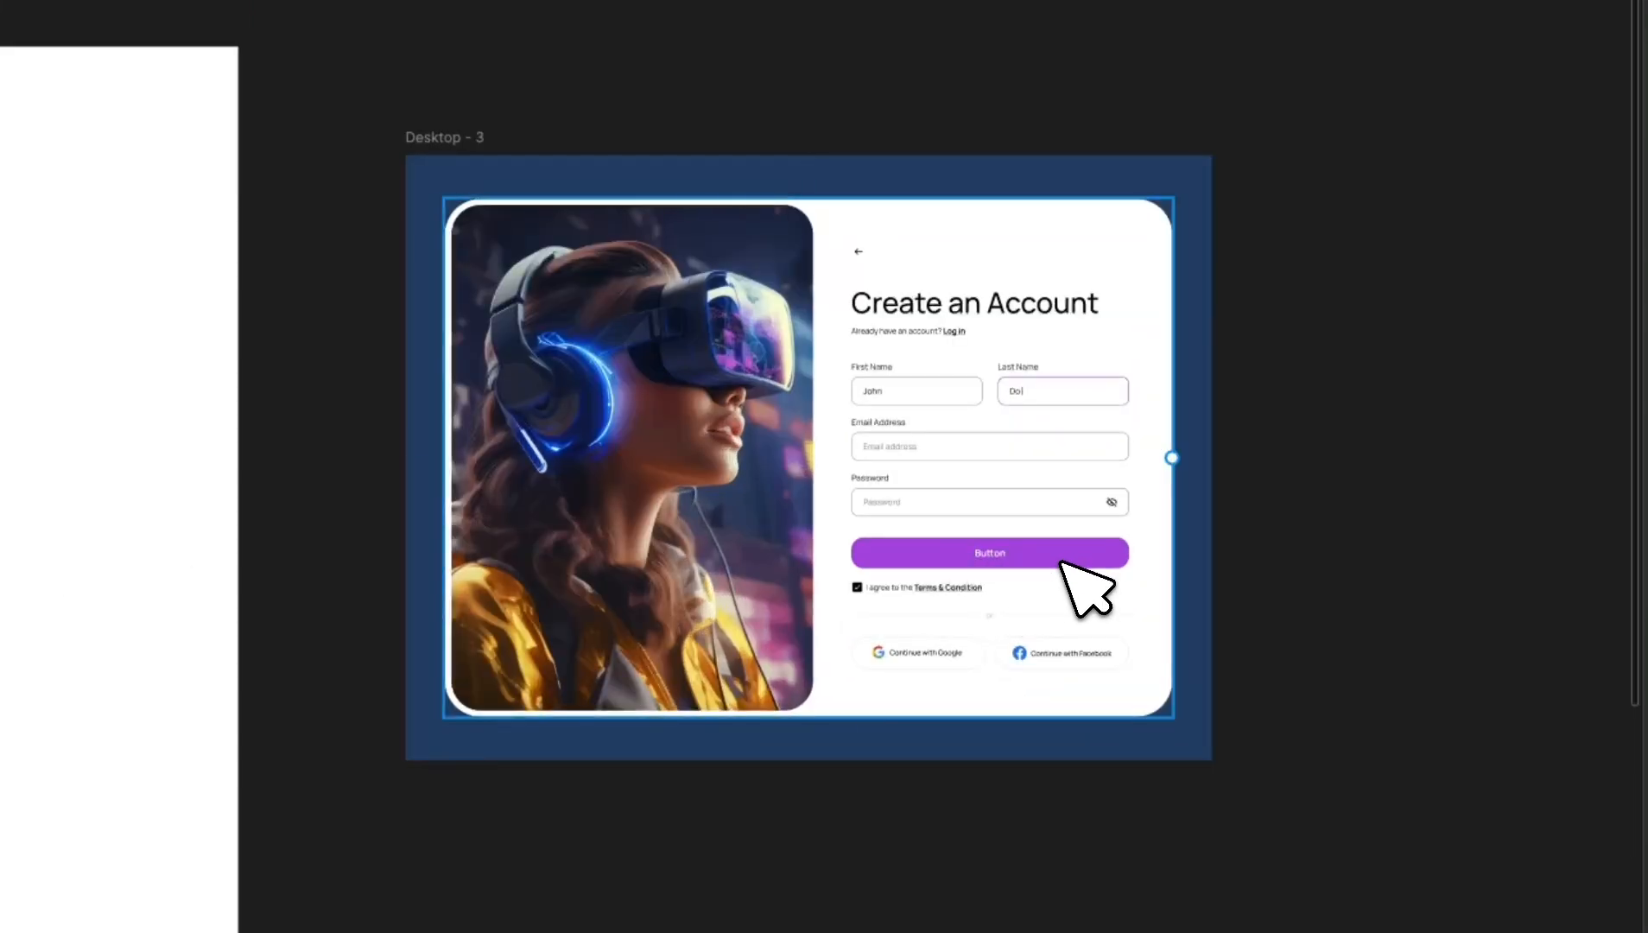
double_click(1063, 559)
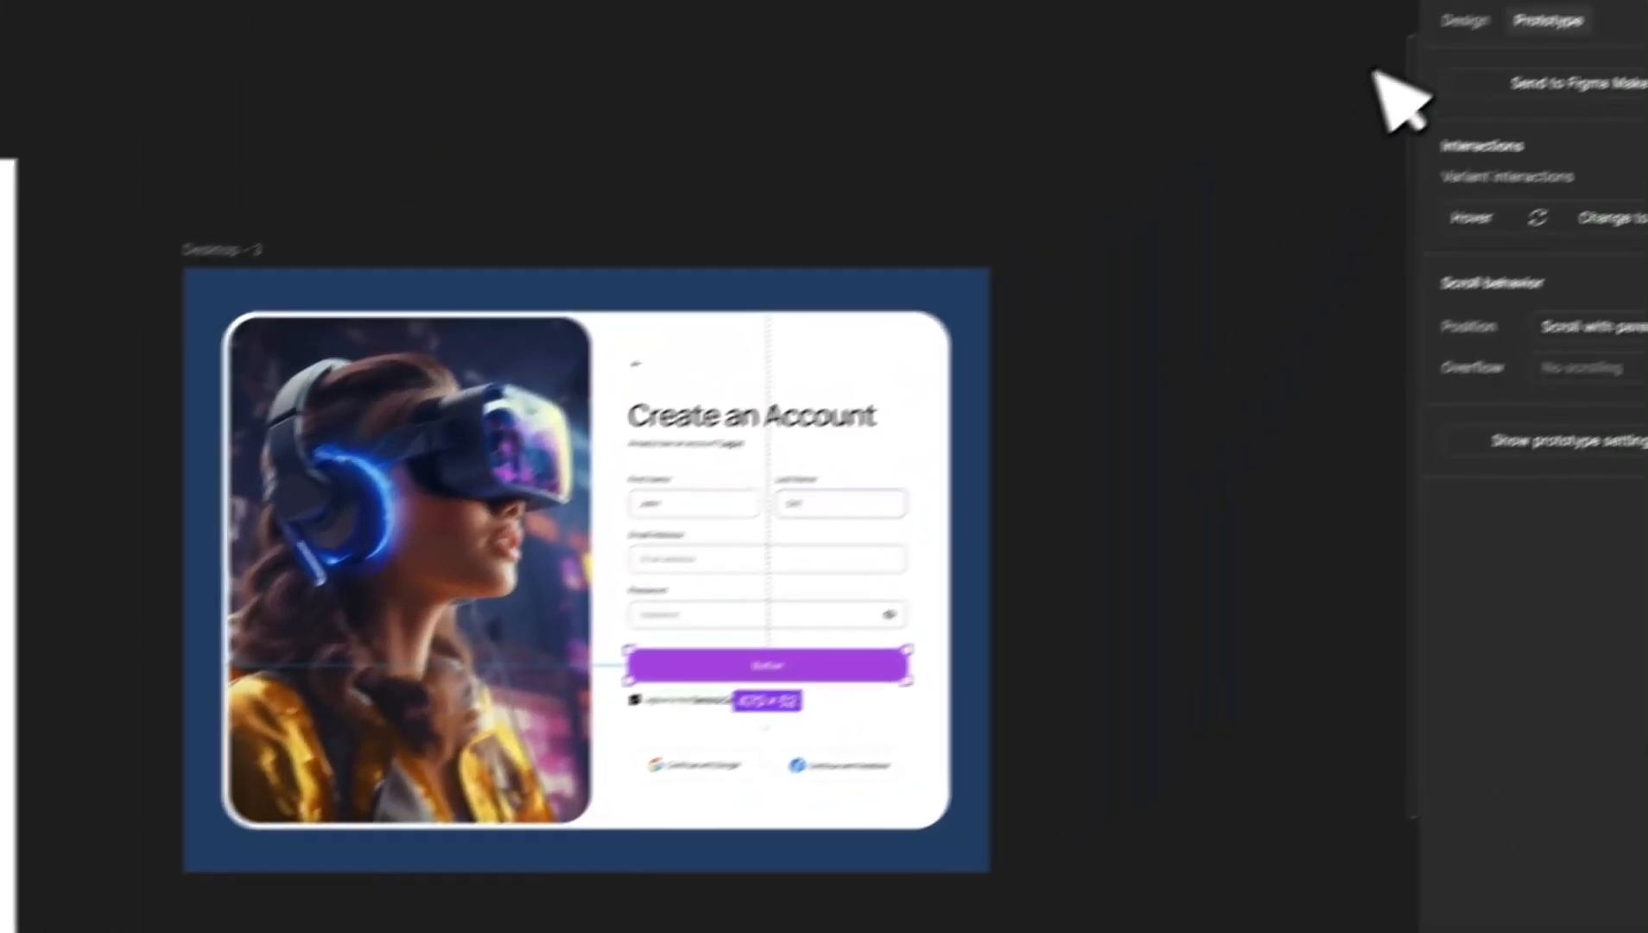
click(1465, 21)
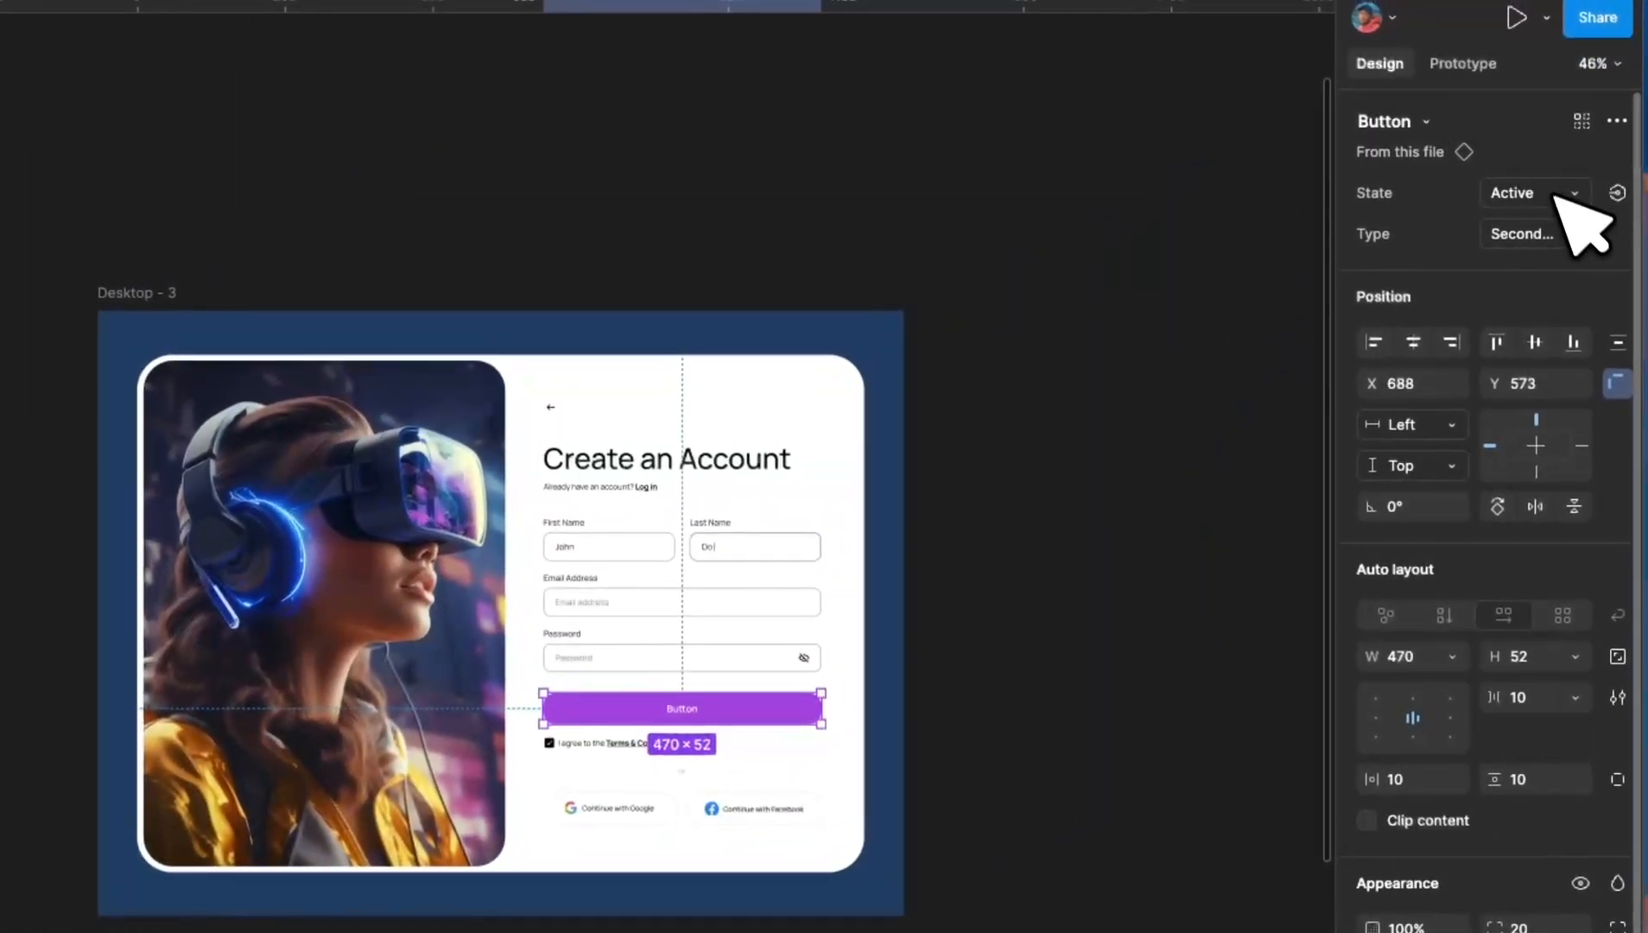
click(1637, 191)
click(1630, 161)
click(1126, 605)
scroll(1080, 646, down, 2)
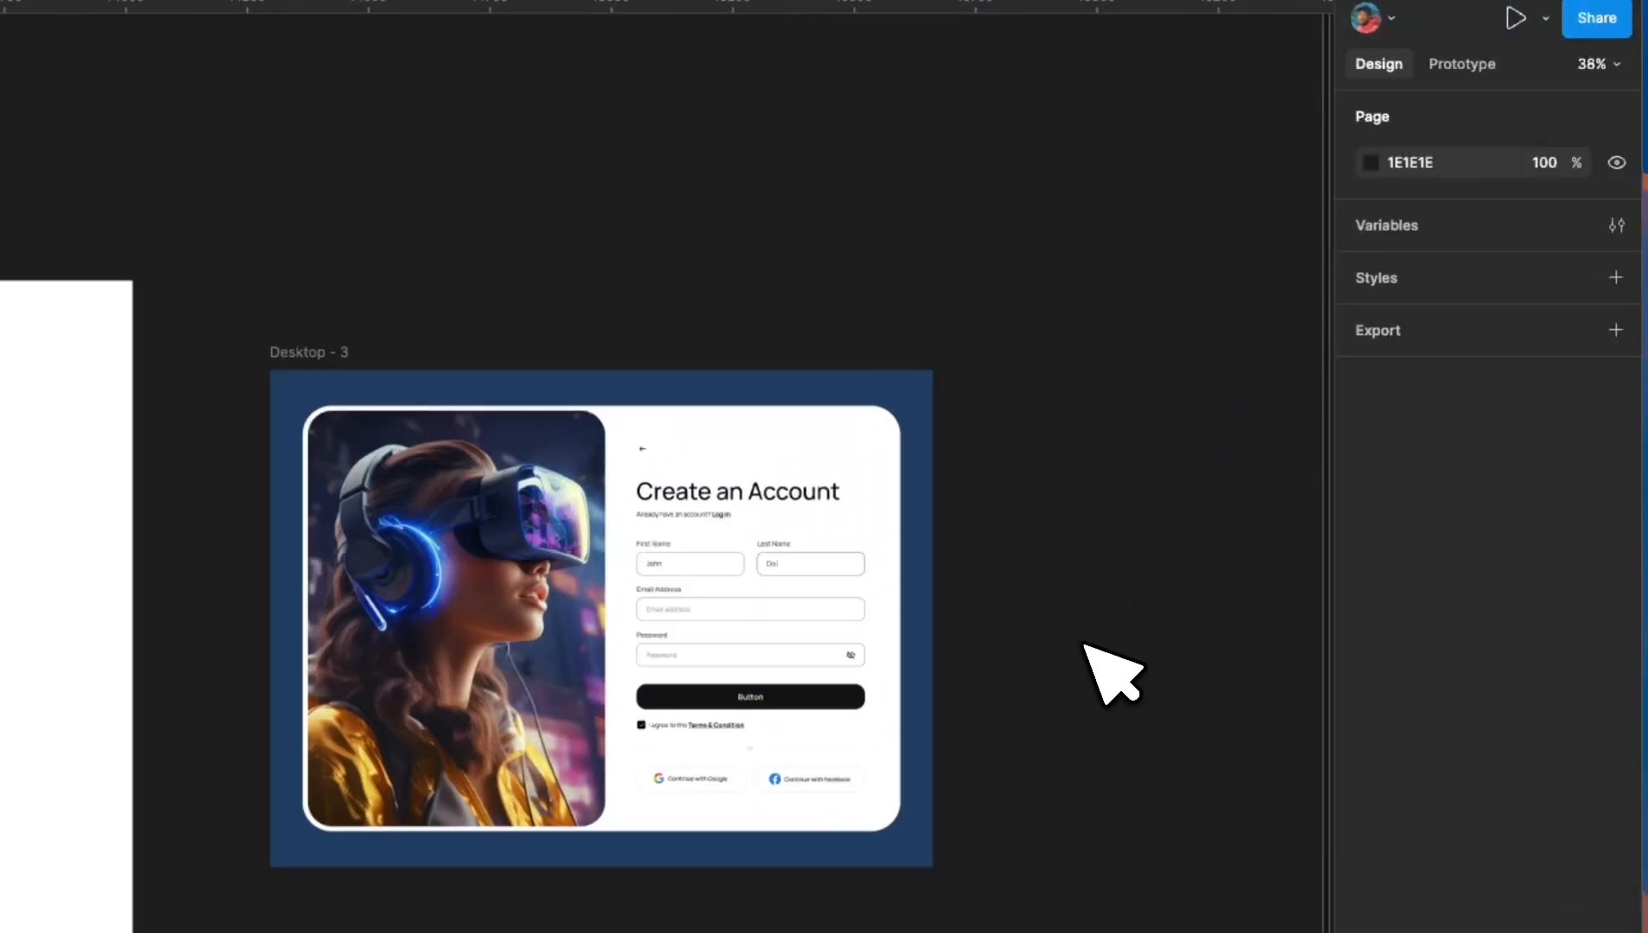
Step: Set the State of the Create an Account form's button instance to Disabled
scroll(1019, 709, up, 4)
click(615, 692)
click(1581, 107)
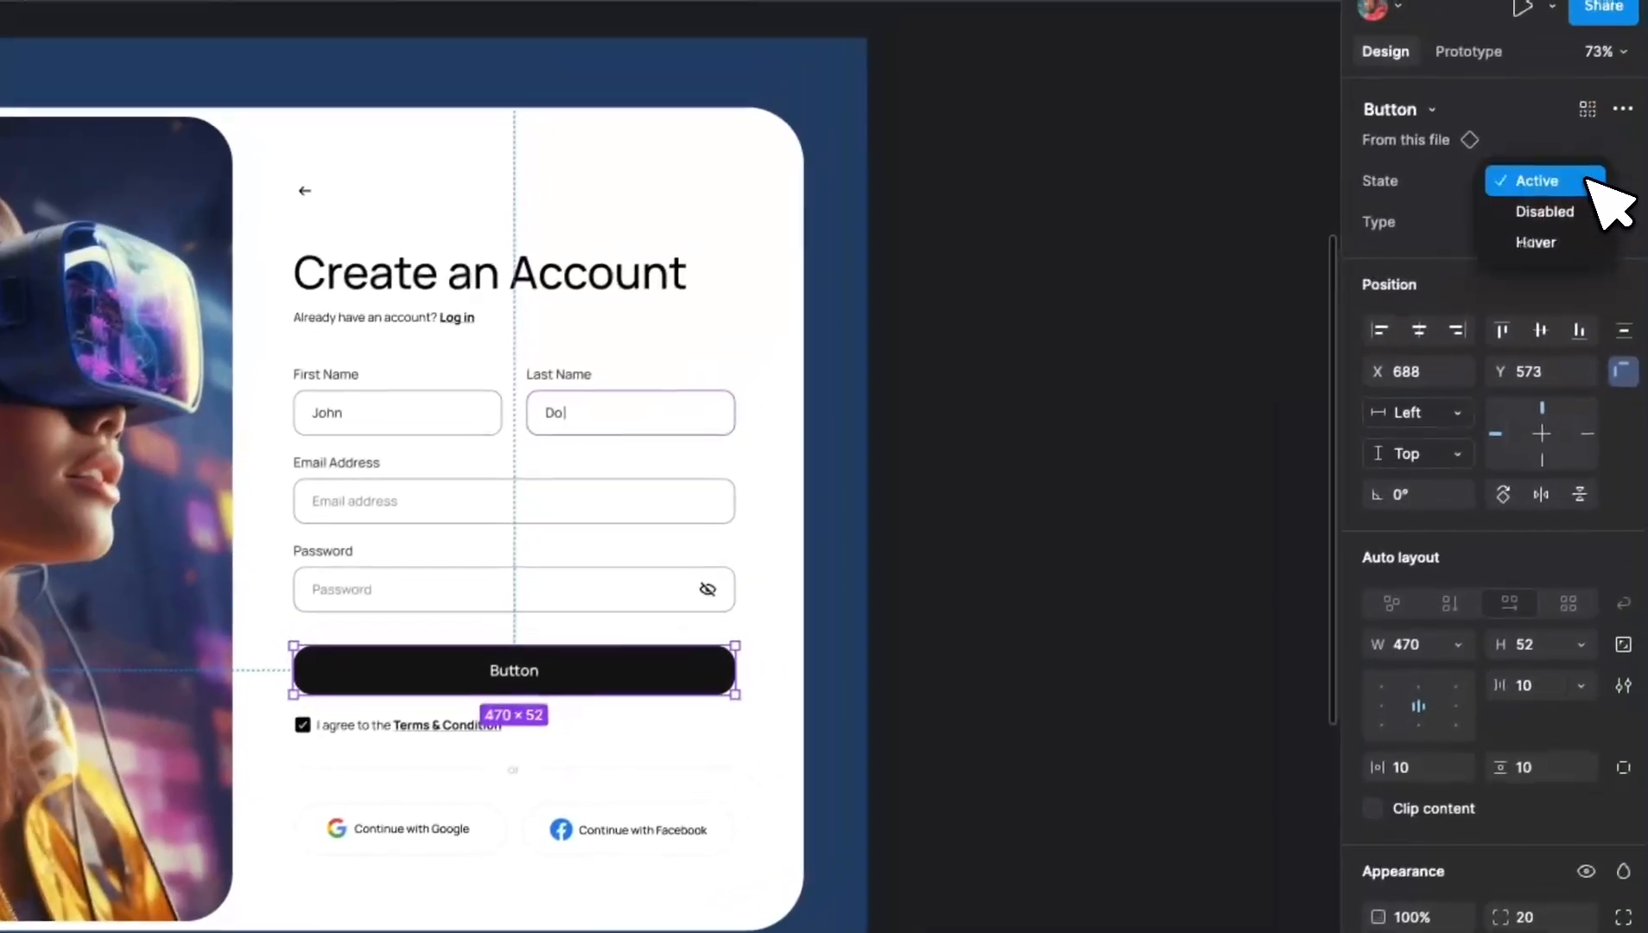
click(1576, 144)
click(960, 515)
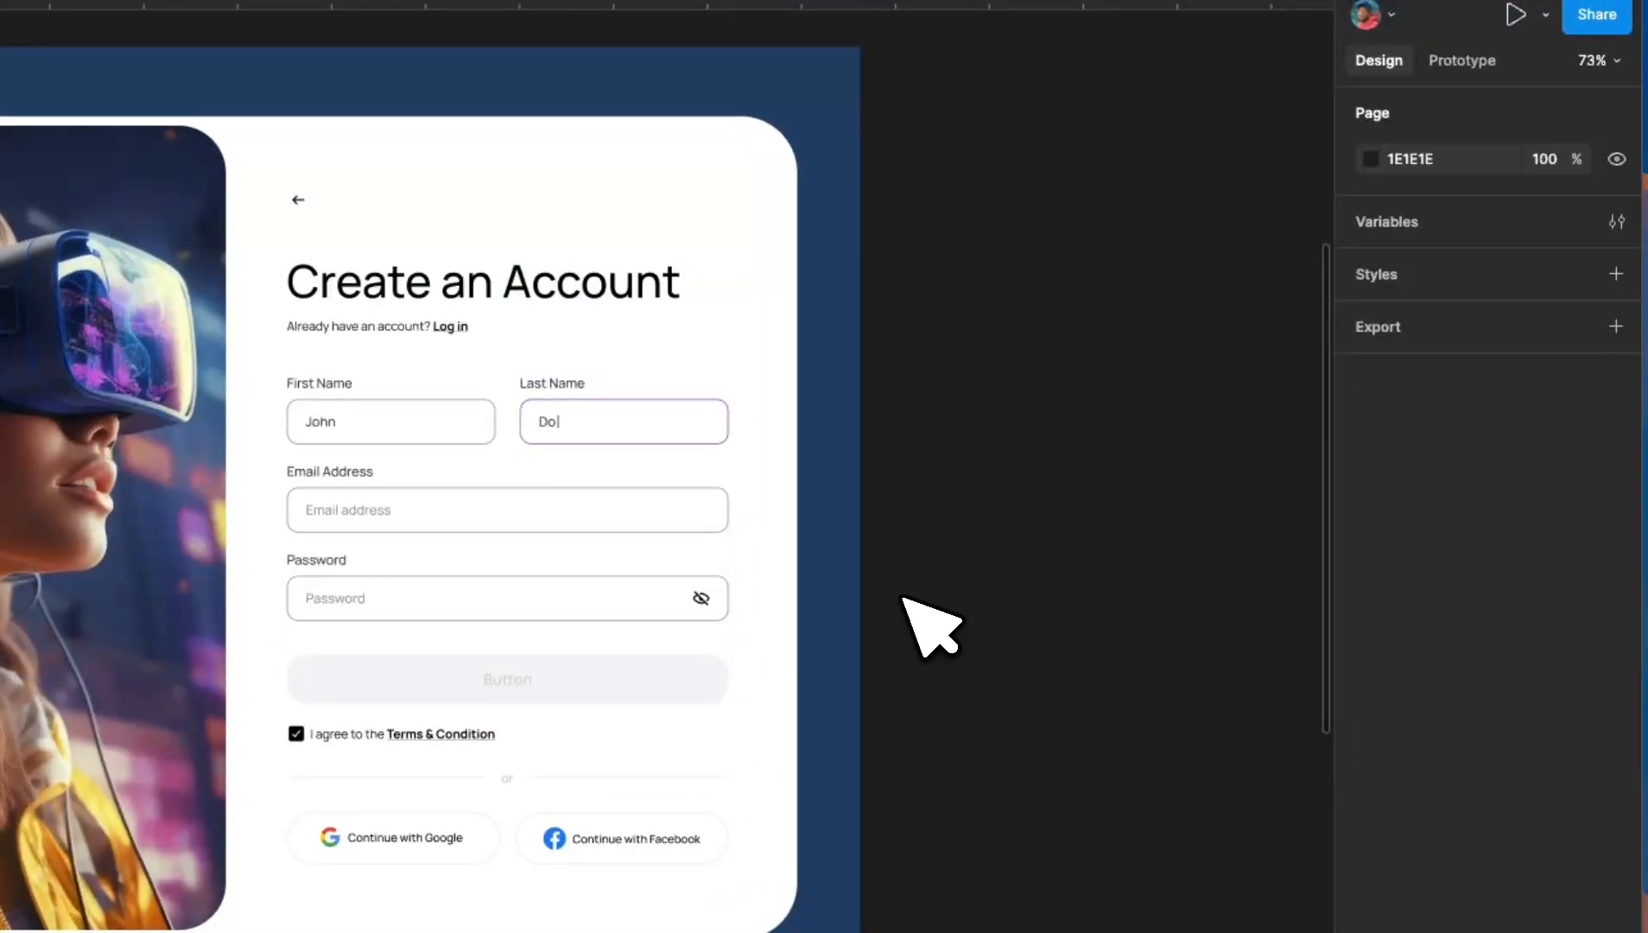
scroll(903, 599, down, 5)
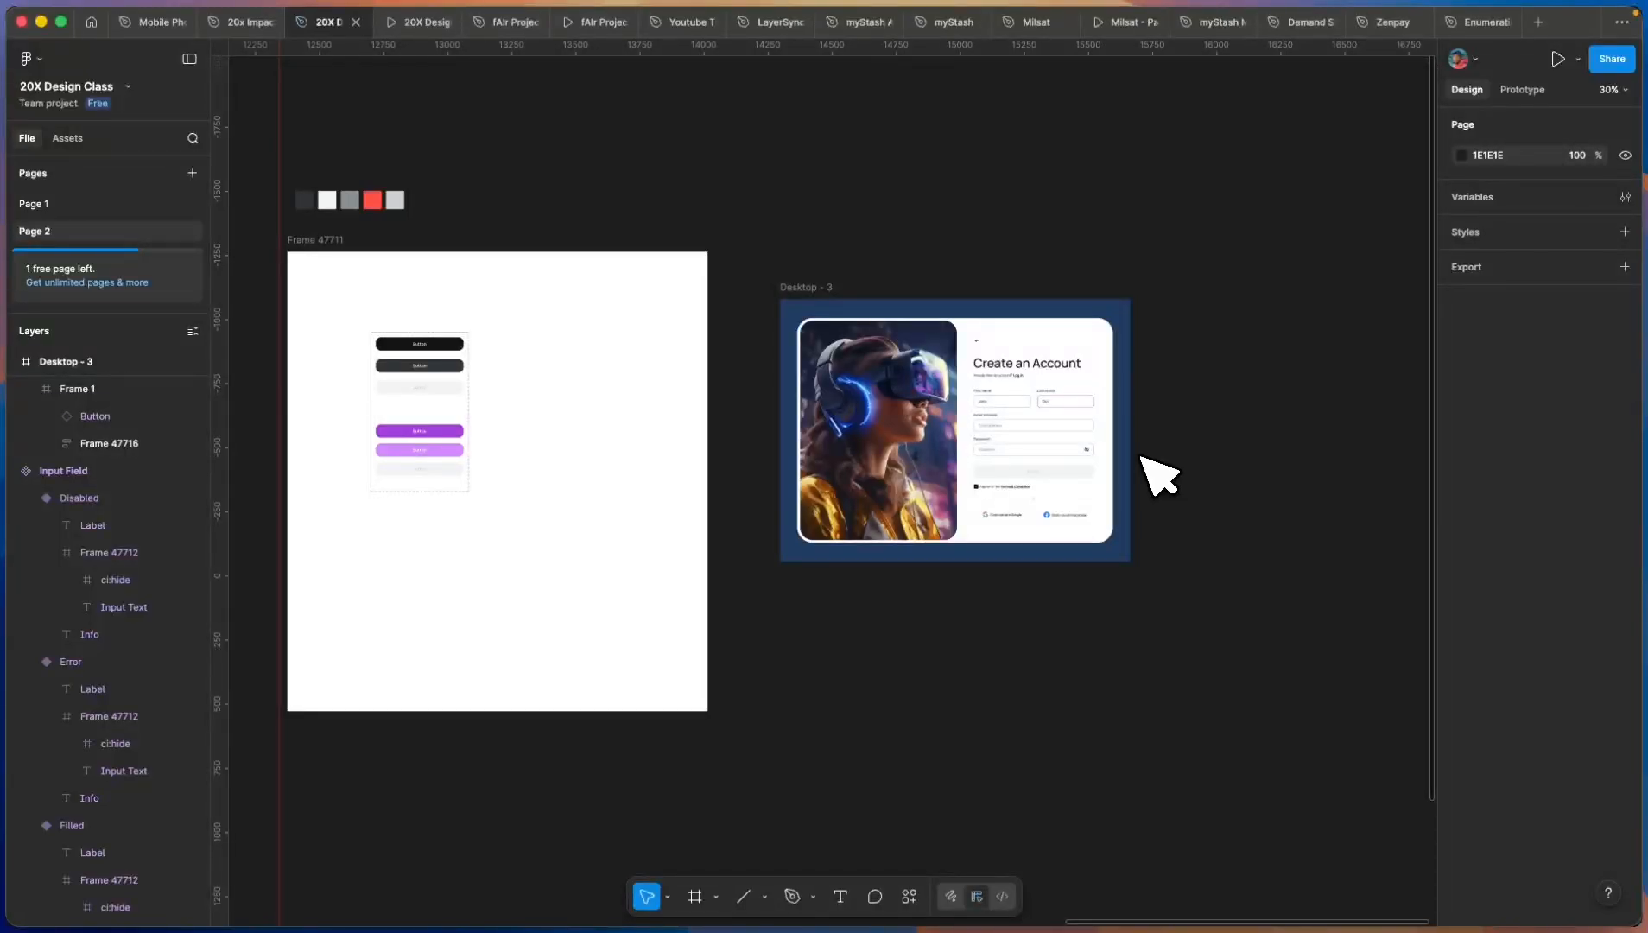
scroll(460, 339, up, 5)
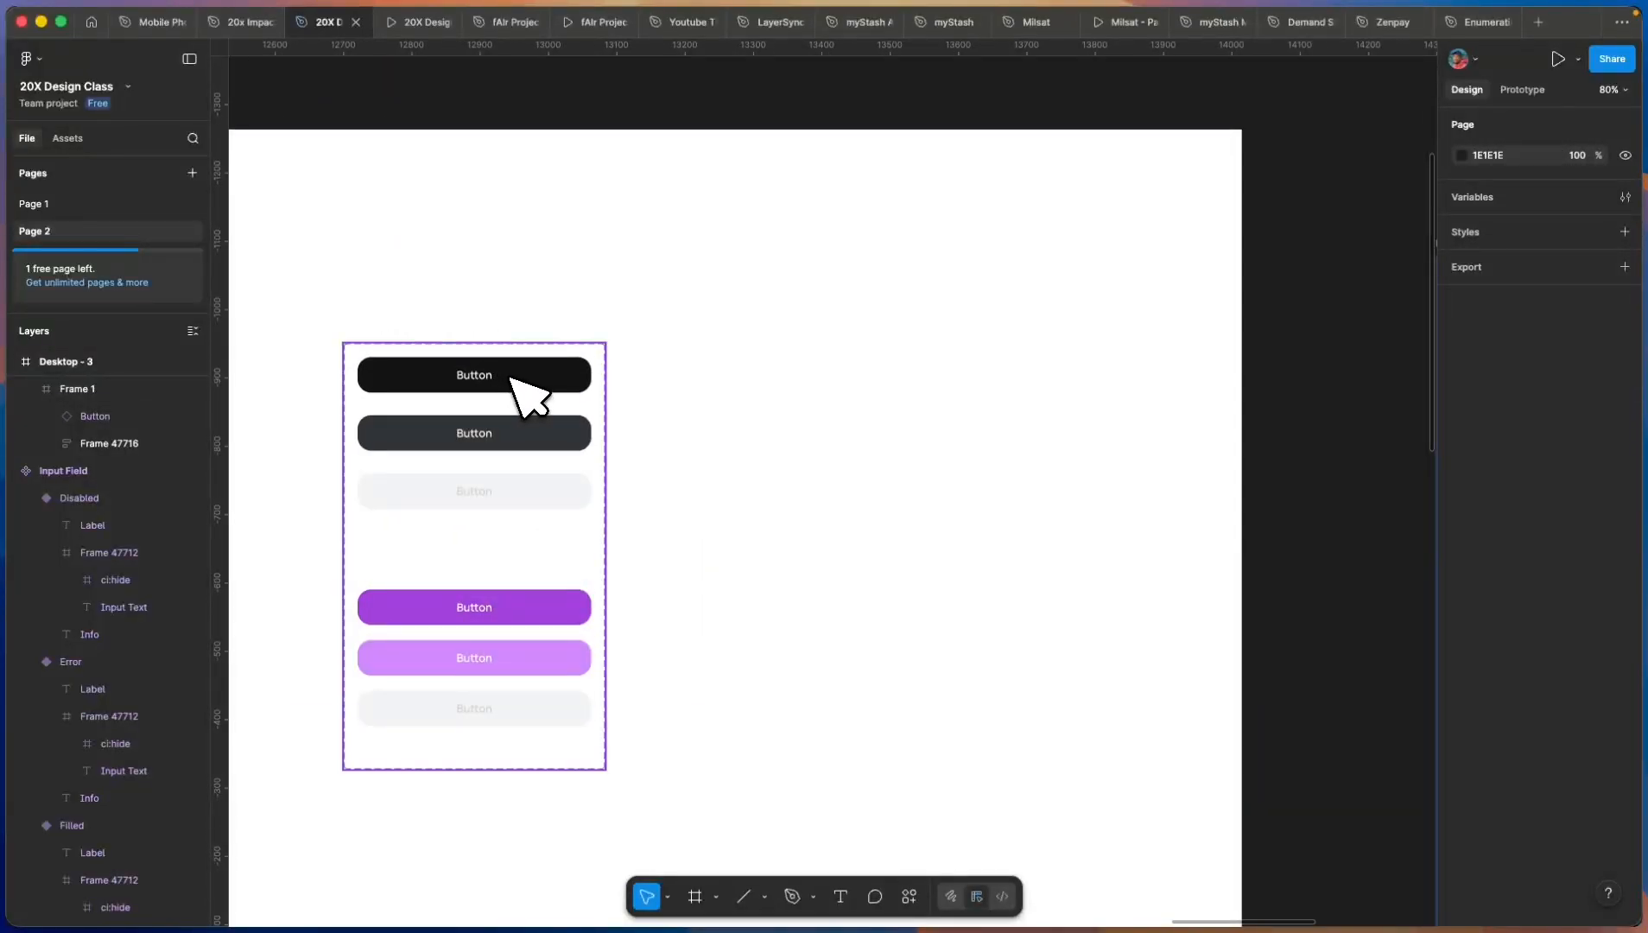